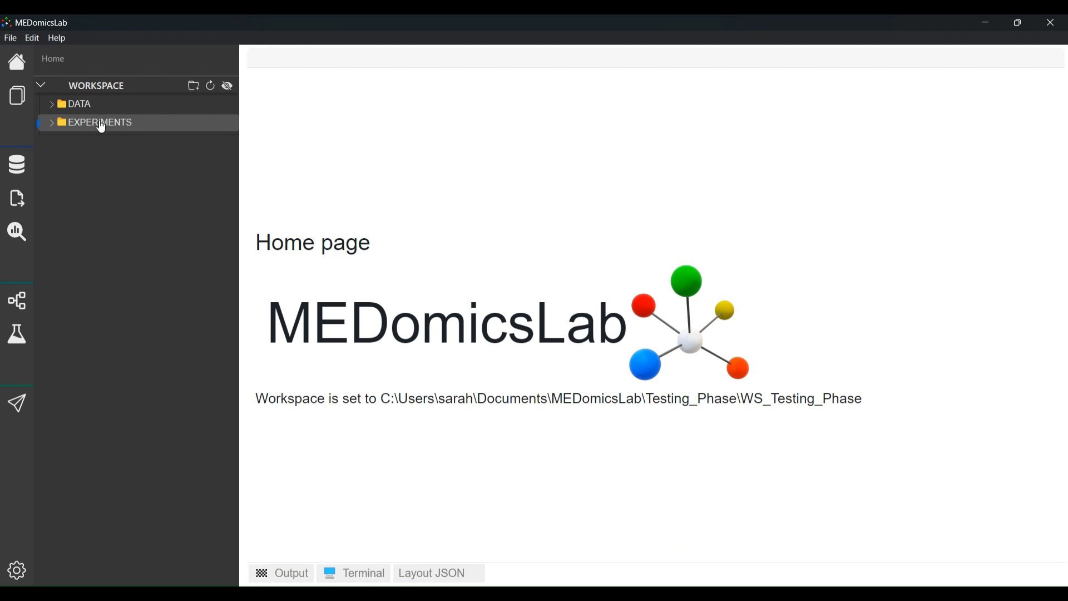
- Examine the workspace DATA folder down to the files in the timePoints holdout and learning subfolders, and collapse it again
{"action": "left_click", "coordinate": [53, 105]}
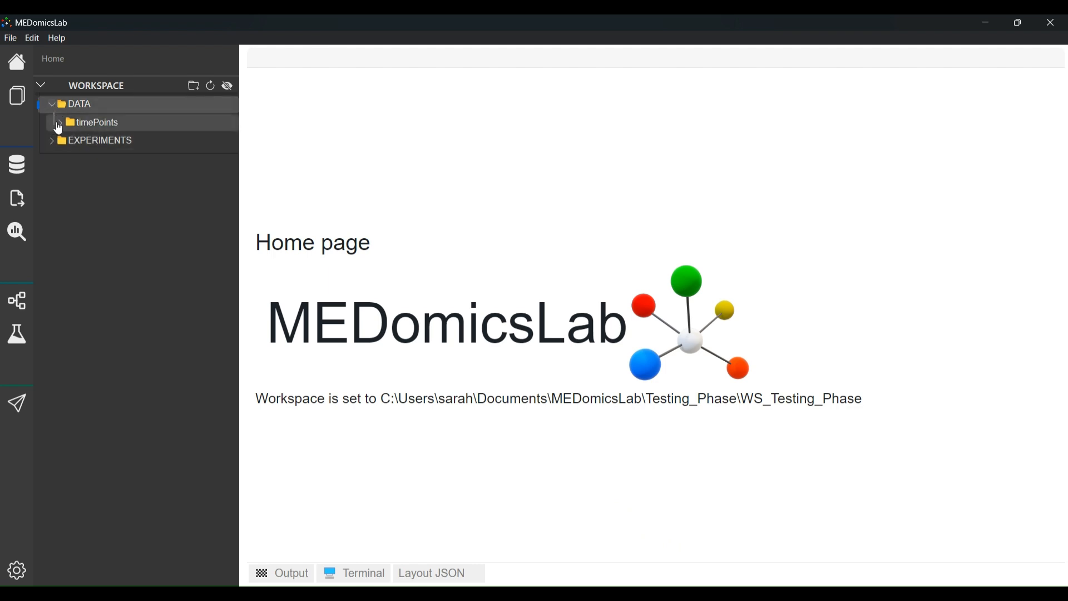
{"action": "left_click", "coordinate": [60, 123]}
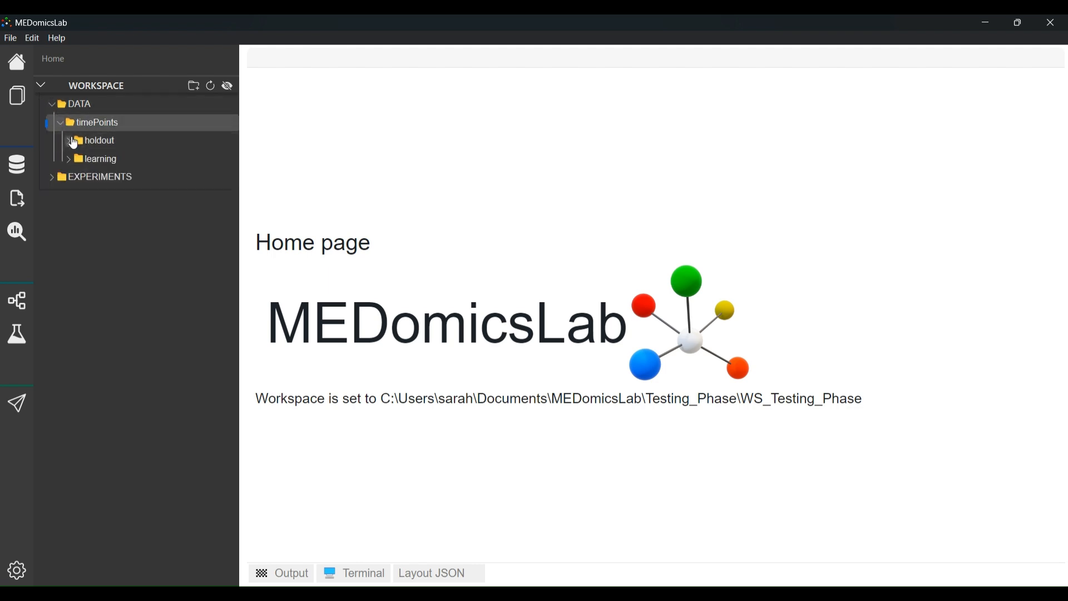
{"action": "left_click", "coordinate": [72, 143]}
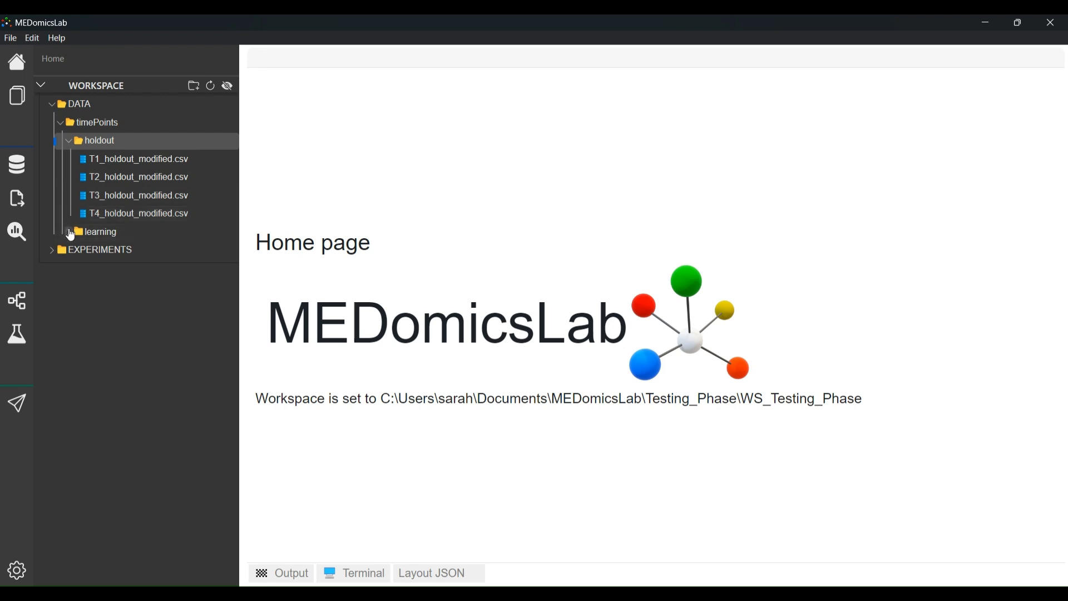
{"action": "left_click", "coordinate": [68, 233]}
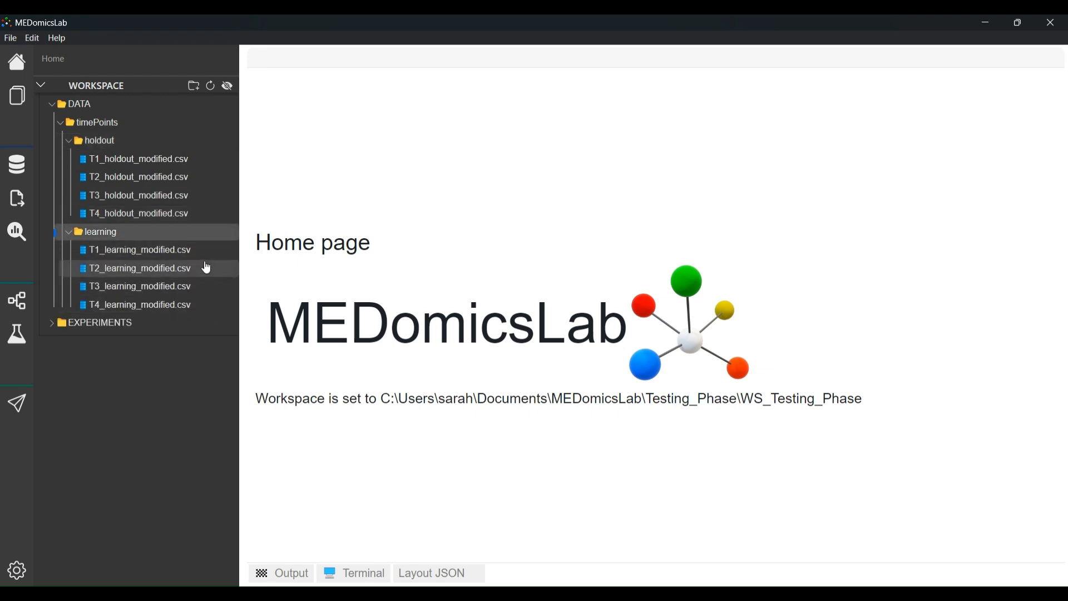
{"action": "left_click", "coordinate": [69, 234]}
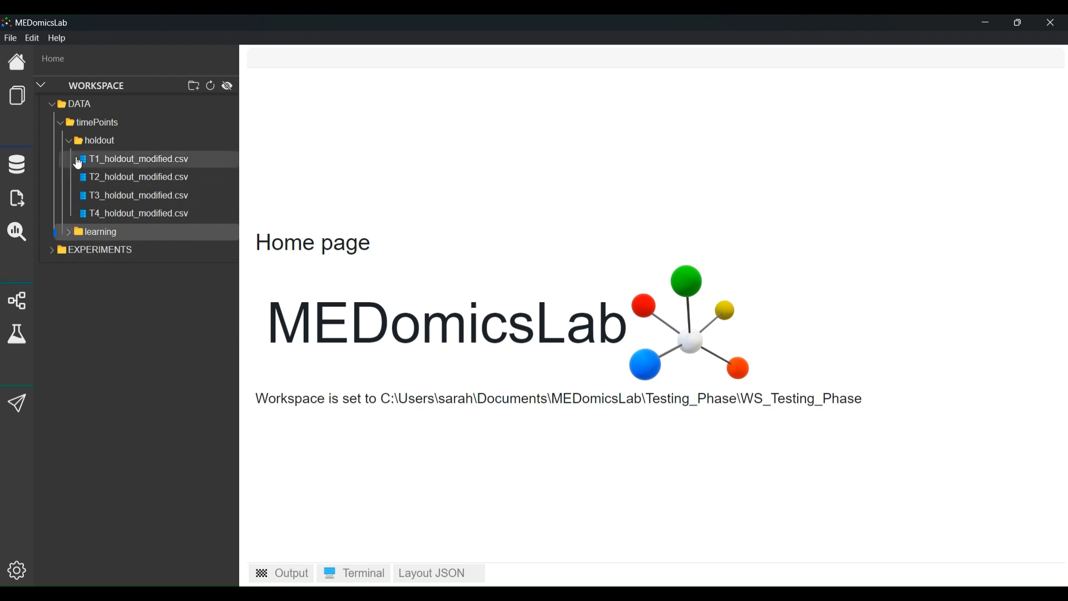
{"action": "left_click", "coordinate": [68, 141]}
{"action": "left_click", "coordinate": [60, 123]}
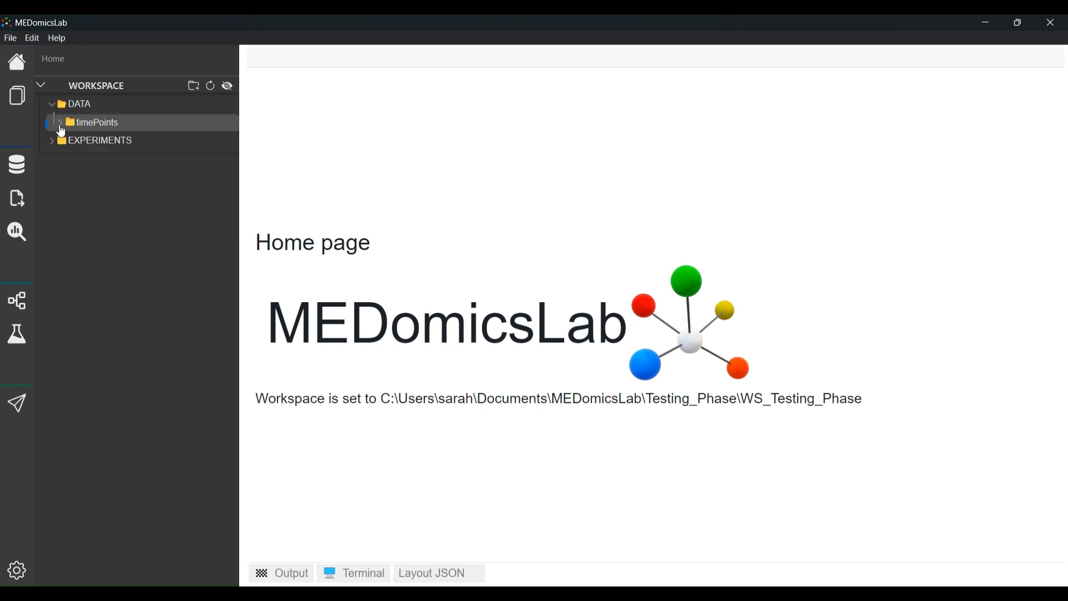
{"action": "left_click", "coordinate": [52, 106]}
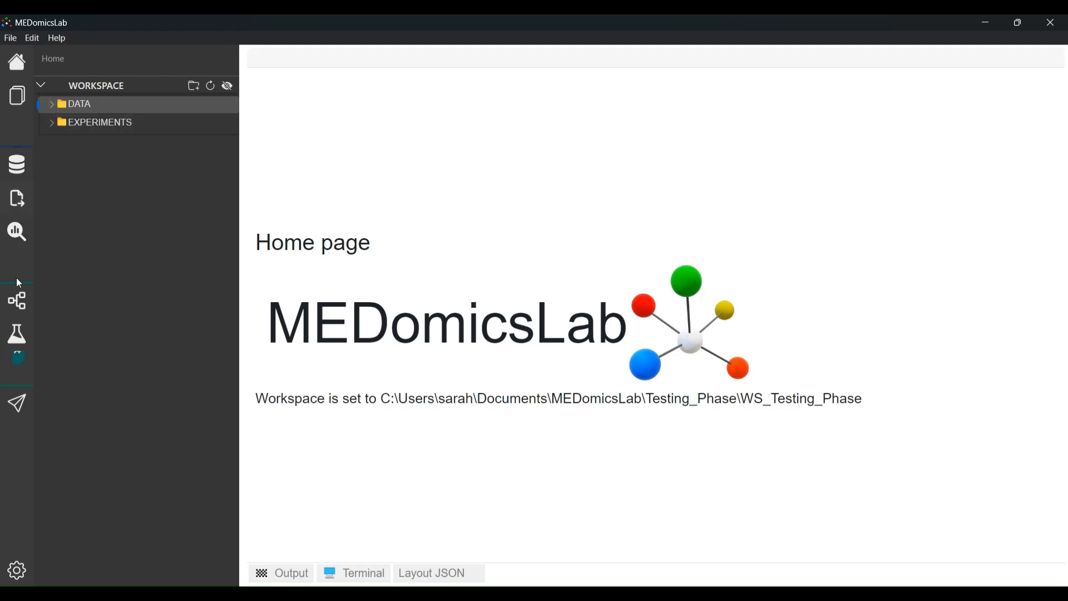
- Create a new scene named scene_1 in the Learning module
{"action": "left_click", "coordinate": [18, 302]}
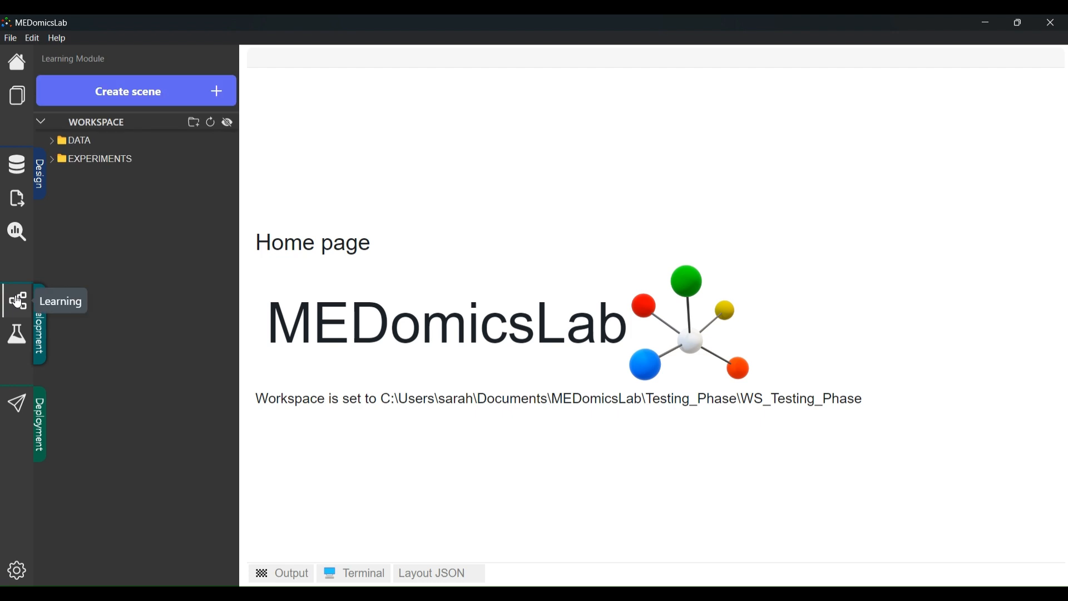
{"action": "left_click", "coordinate": [129, 94]}
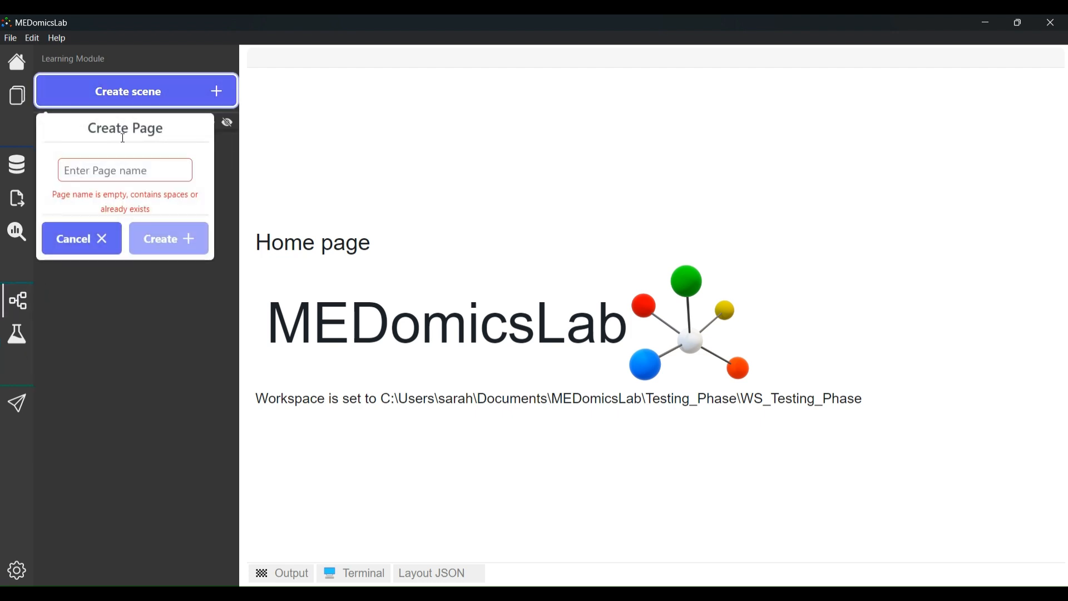
{"action": "left_click", "coordinate": [115, 167]}
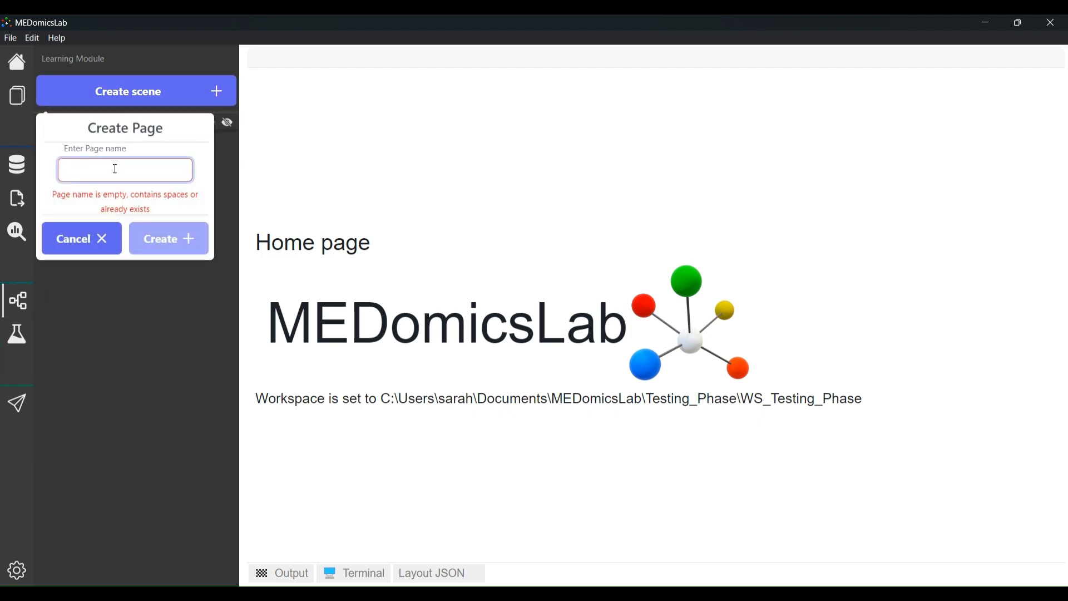
{"action": "type", "text": "scene"}
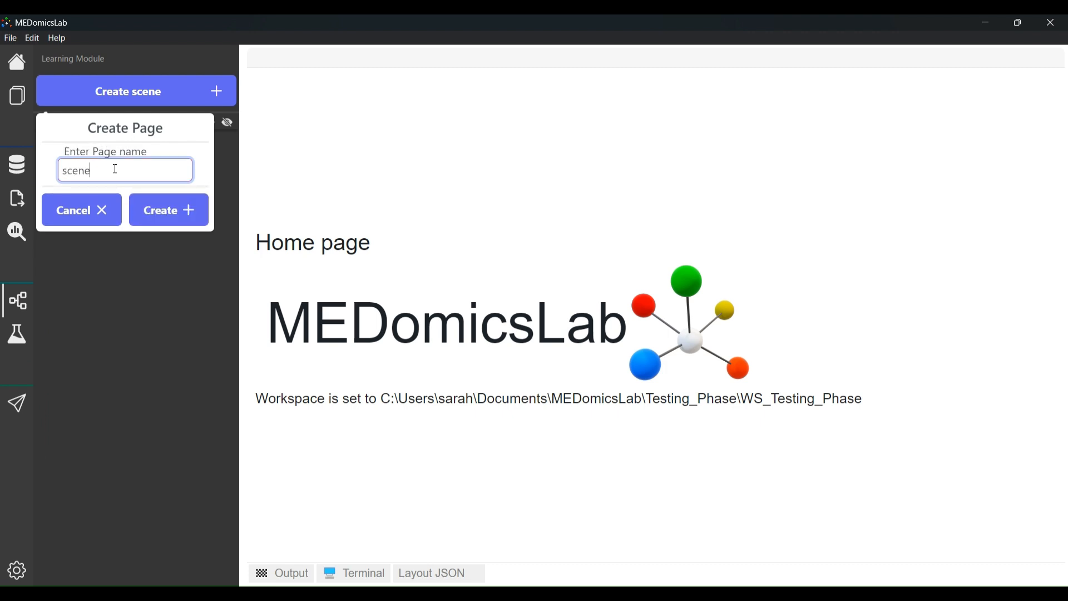
{"action": "type", "text": "_1"}
{"action": "left_click", "coordinate": [161, 210]}
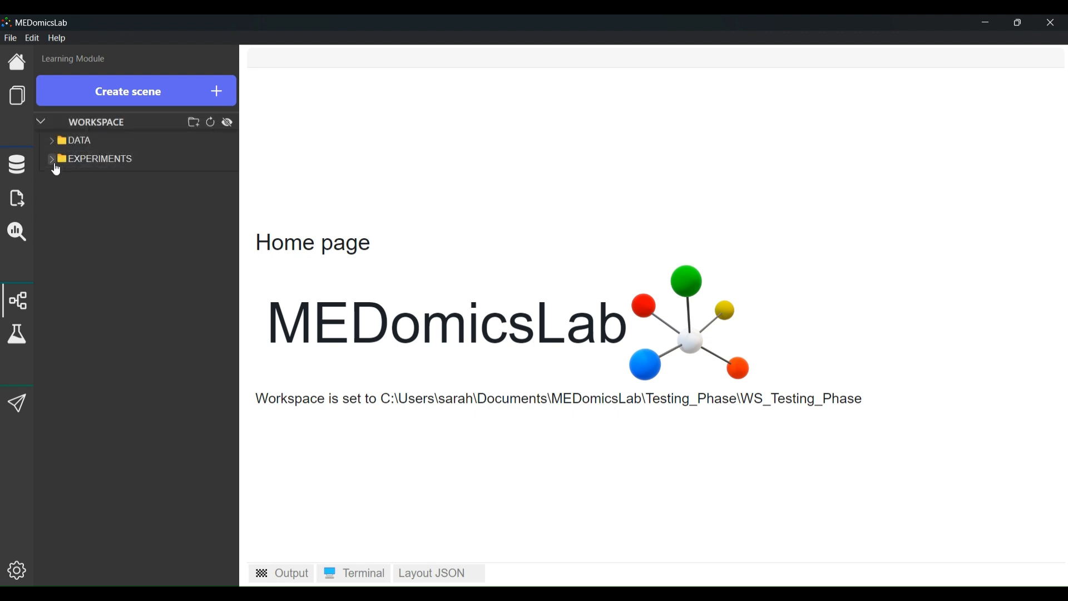
- Look through the scene_1 folder under EXPERIMENTS, including models and notebooks, and open scene_1.medml
{"action": "left_click", "coordinate": [59, 162]}
{"action": "left_click", "coordinate": [59, 178]}
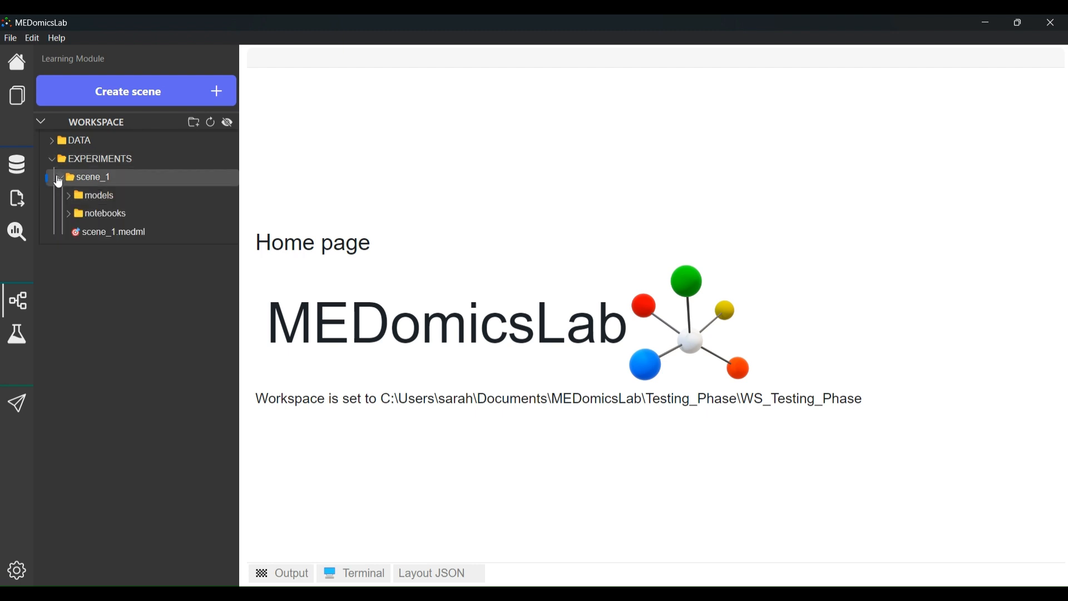
{"action": "left_click", "coordinate": [67, 199]}
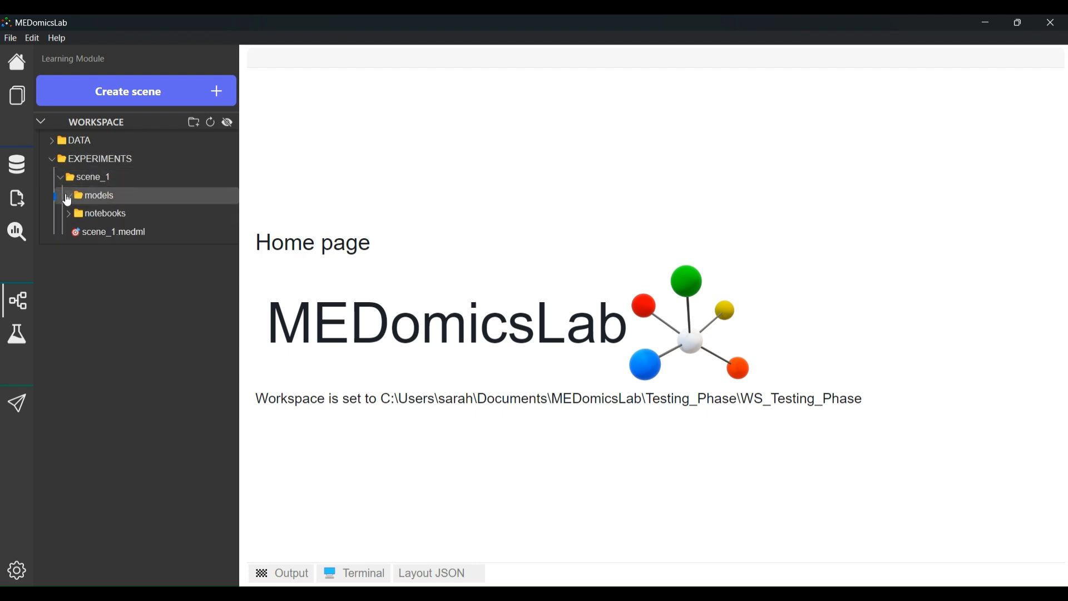
{"action": "left_click", "coordinate": [68, 215]}
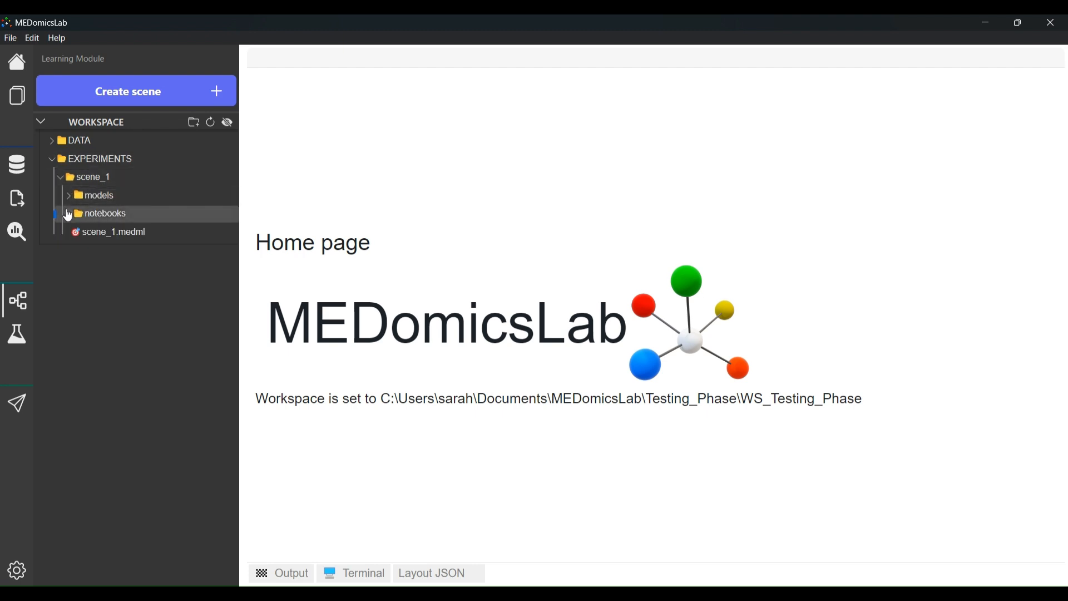
{"action": "double_click", "coordinate": [87, 234]}
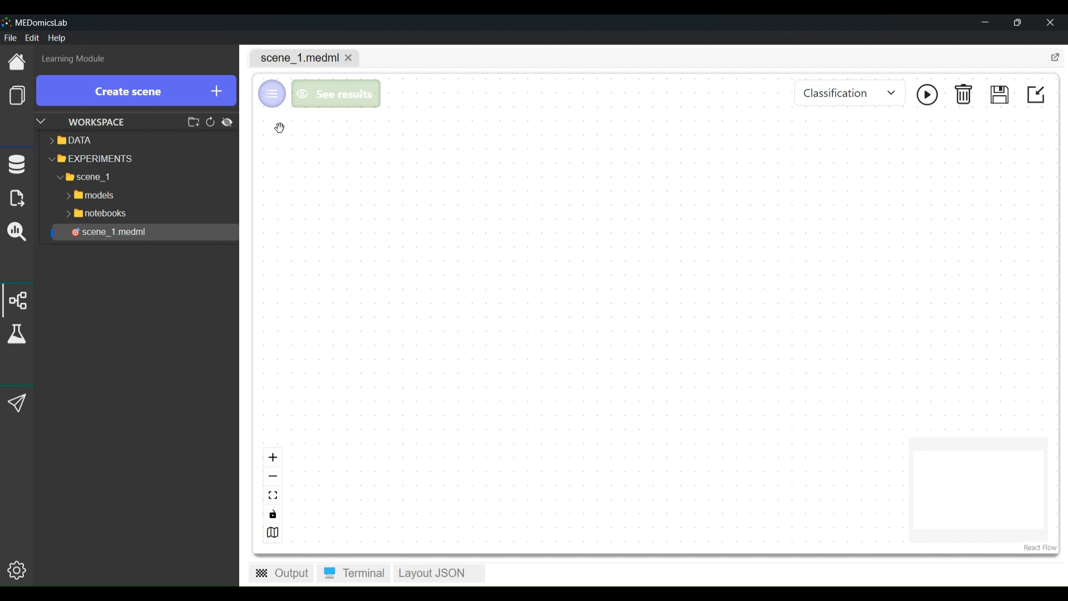
- Add a Dataset node to the scene and place it in the upper-left area of the canvas
{"action": "left_click", "coordinate": [275, 105]}
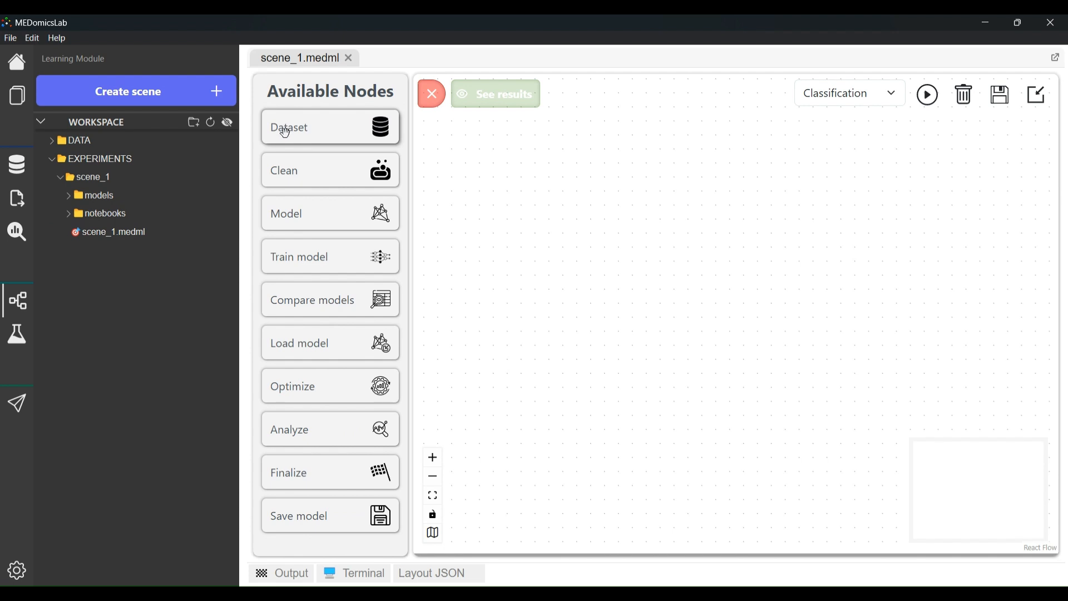
{"action": "left_click_drag", "start_coordinate": [286, 132], "coordinate": [492, 190]}
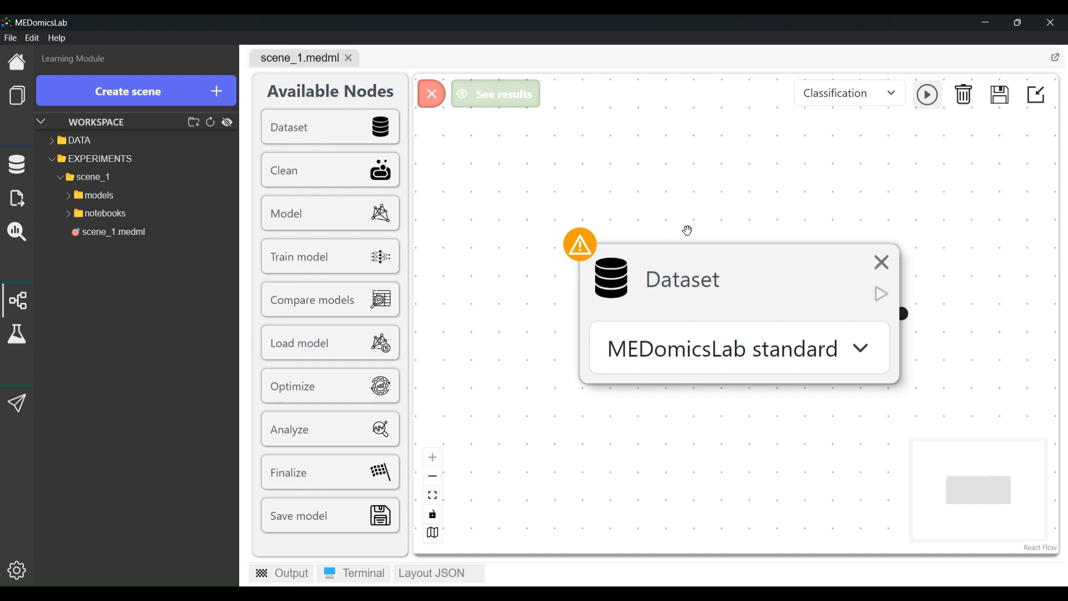
{"action": "scroll", "coordinate": [693, 230], "scroll_direction": "down", "scroll_amount": 3}
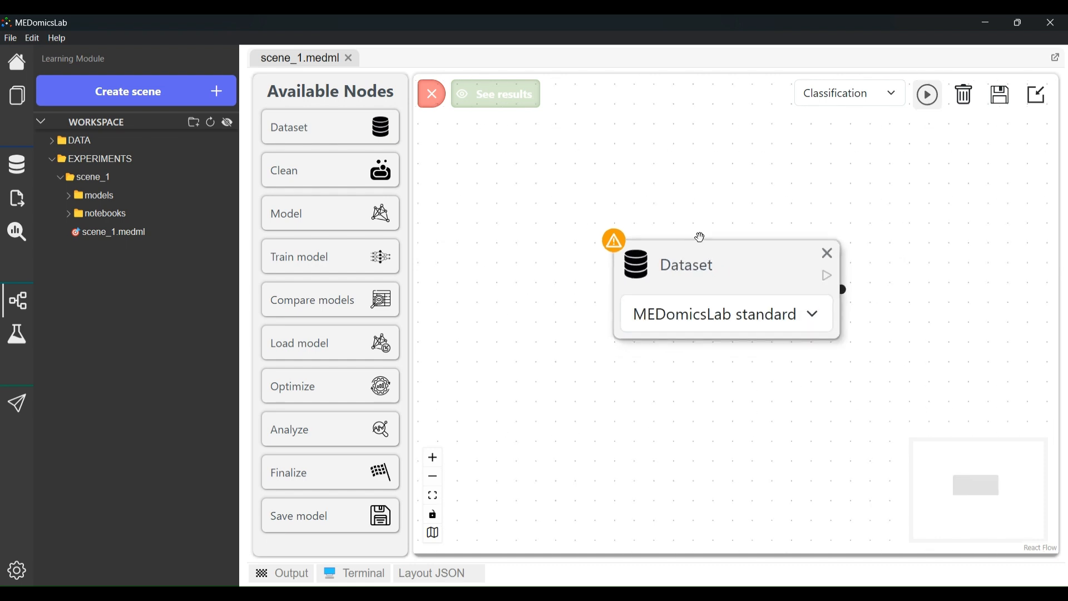
{"action": "left_click_drag", "start_coordinate": [732, 273], "coordinate": [546, 170]}
{"action": "left_click", "coordinate": [546, 169]}
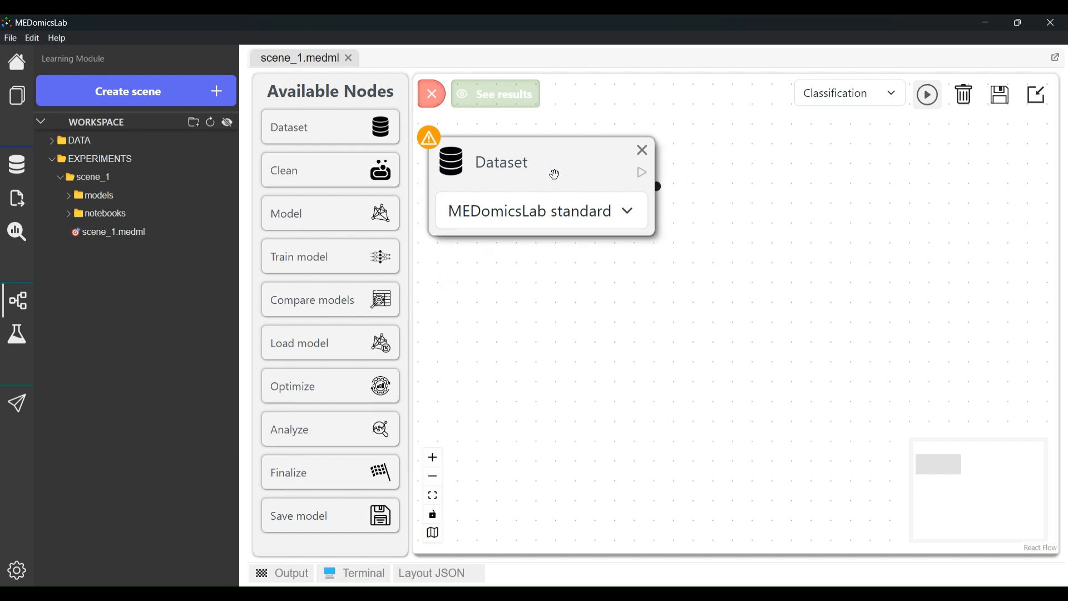
- Choose T1_learning_modified.csv as the Dataset node's input file
{"action": "left_click", "coordinate": [555, 175]}
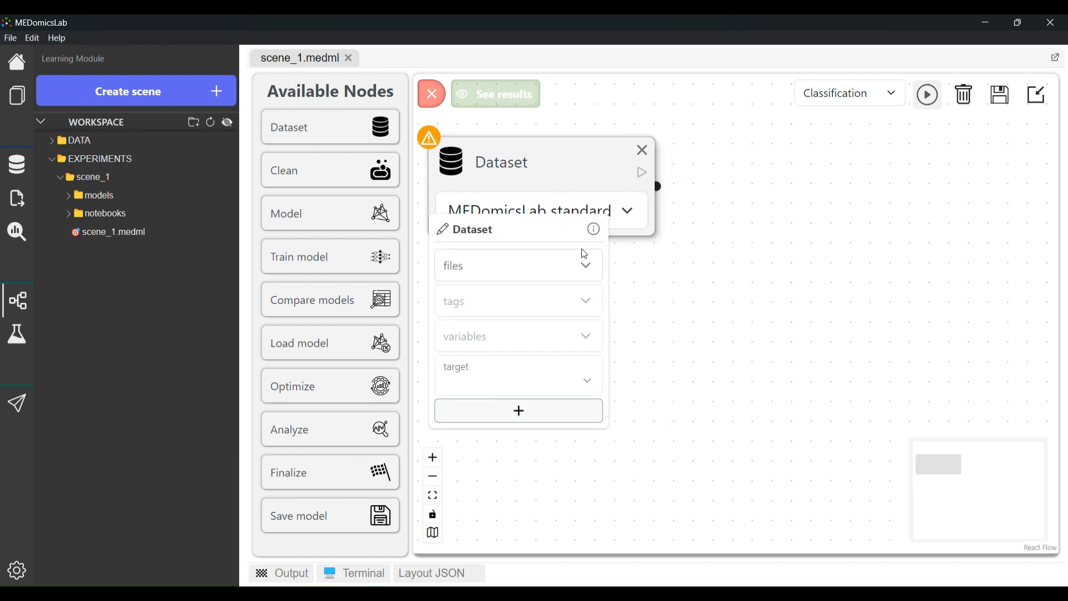
{"action": "left_click", "coordinate": [584, 274]}
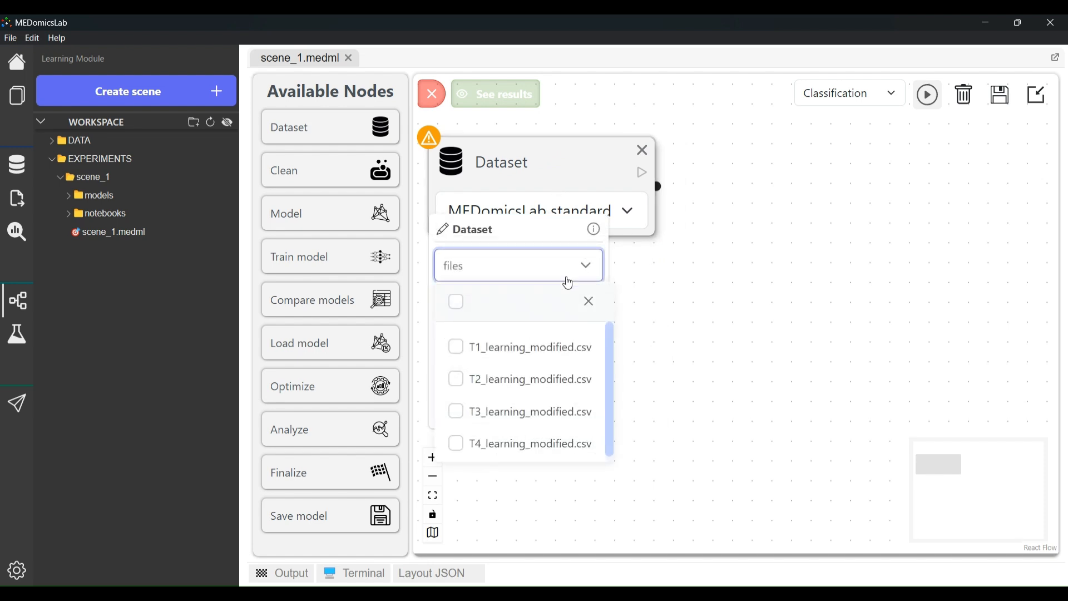
{"action": "left_click", "coordinate": [492, 348]}
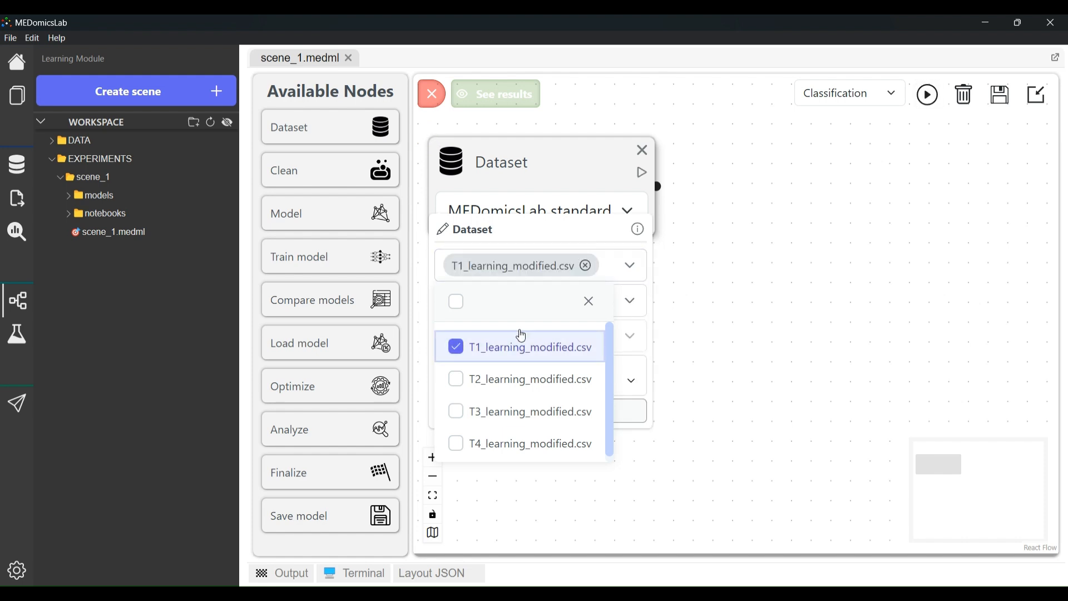
{"action": "left_click", "coordinate": [612, 242]}
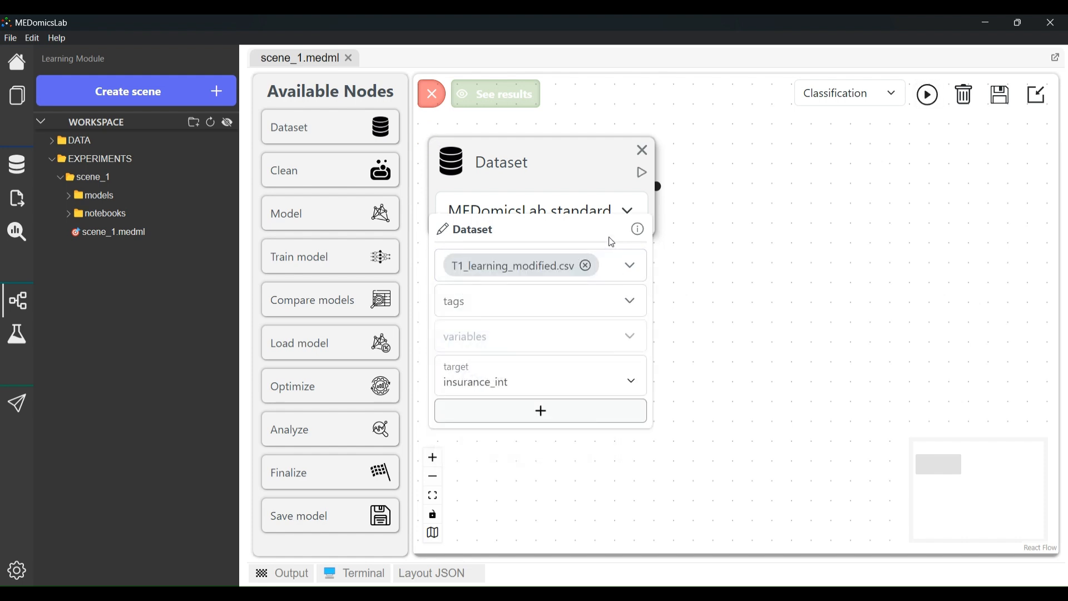
- Select all available tags and all variables for the Dataset node
{"action": "left_click", "coordinate": [609, 311]}
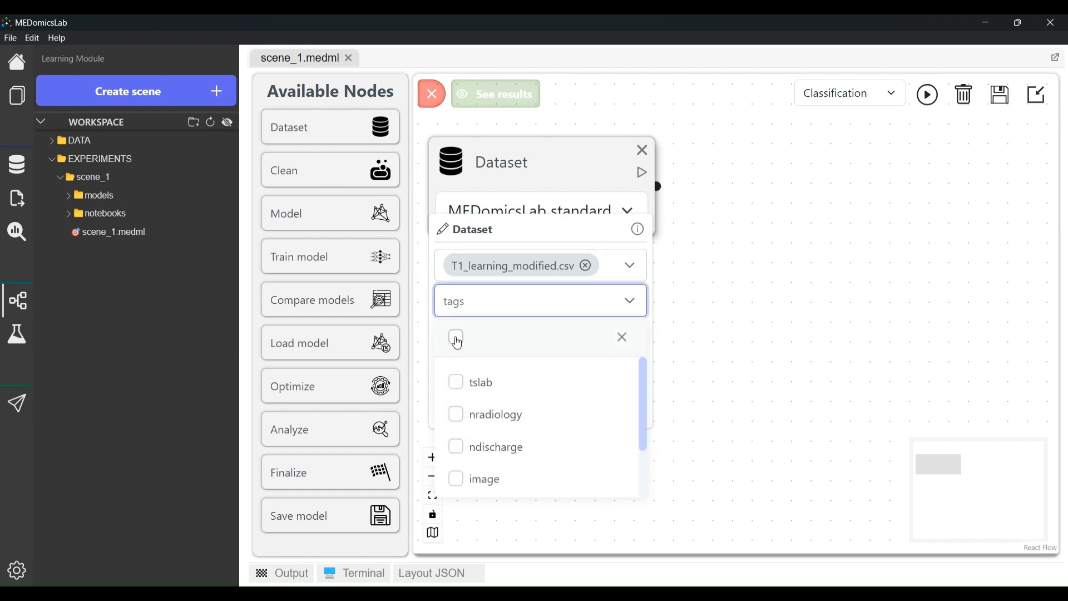
{"action": "left_click", "coordinate": [457, 338]}
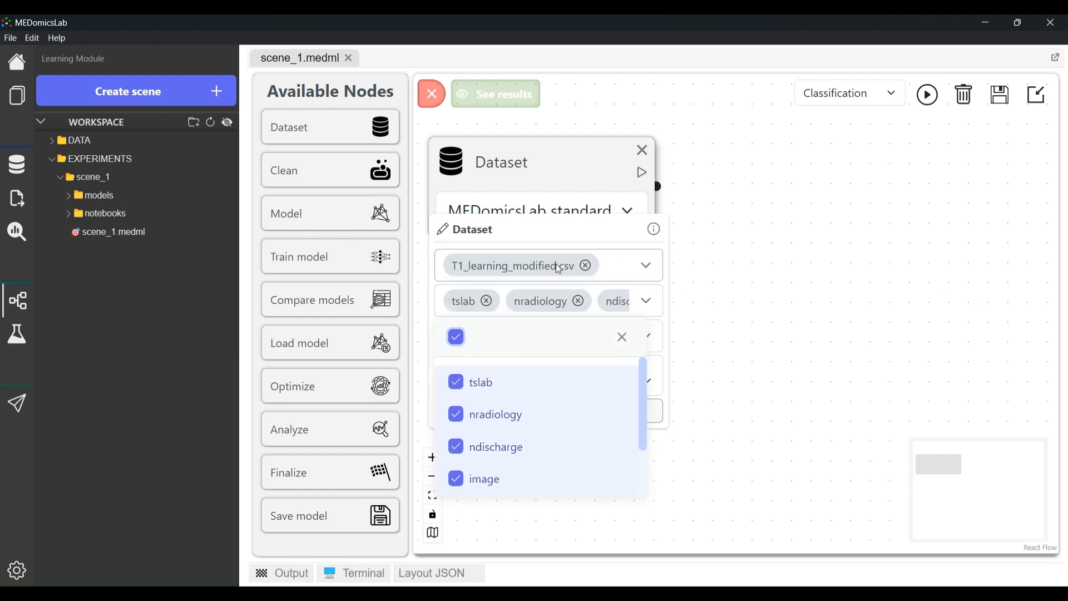
{"action": "left_click", "coordinate": [589, 239]}
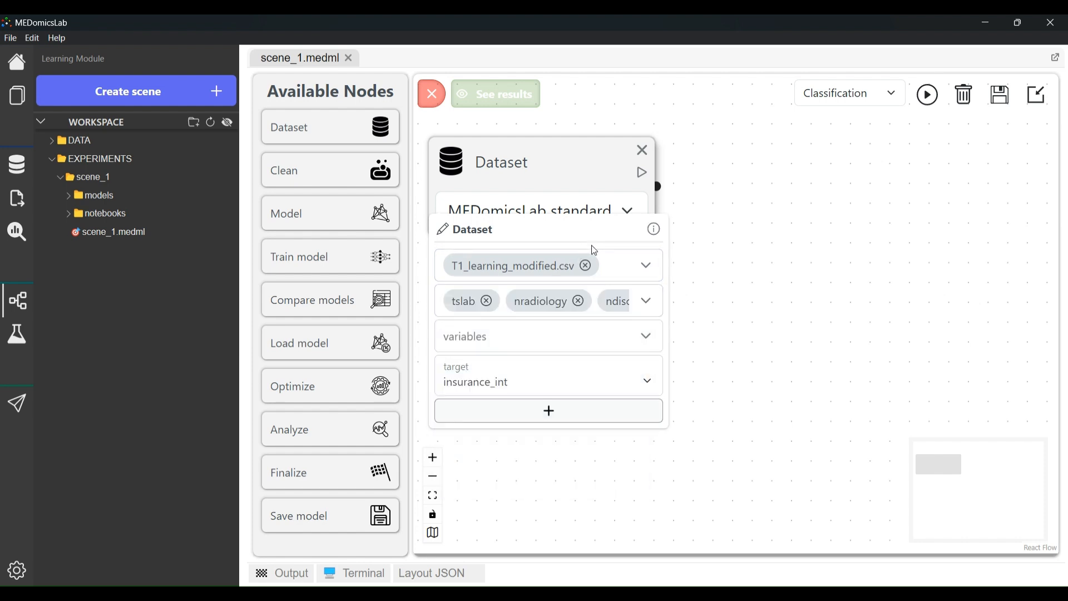
{"action": "left_click", "coordinate": [644, 345]}
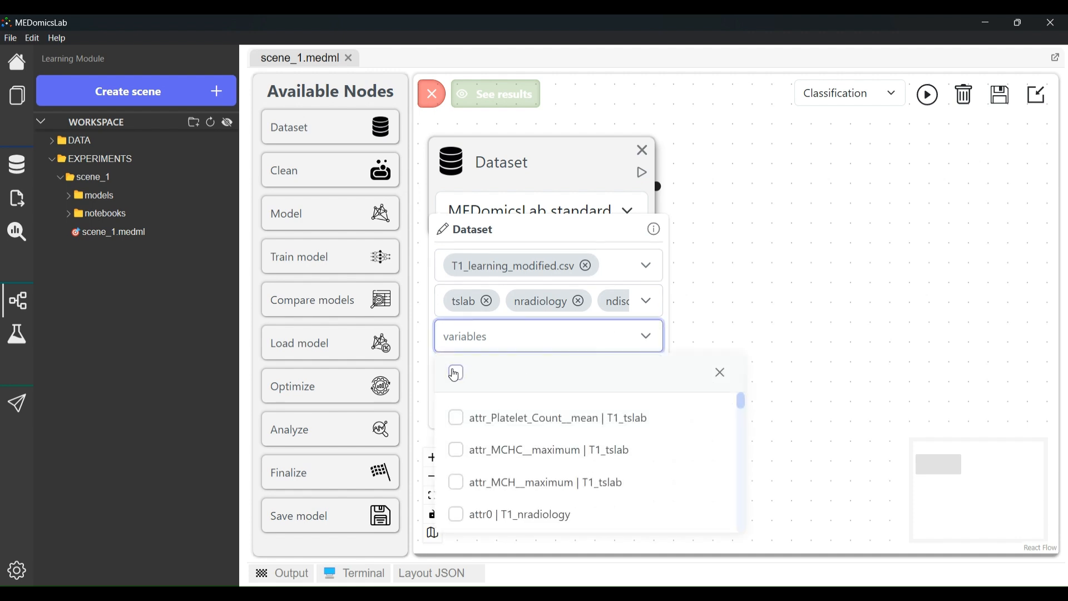
{"action": "left_click", "coordinate": [456, 372]}
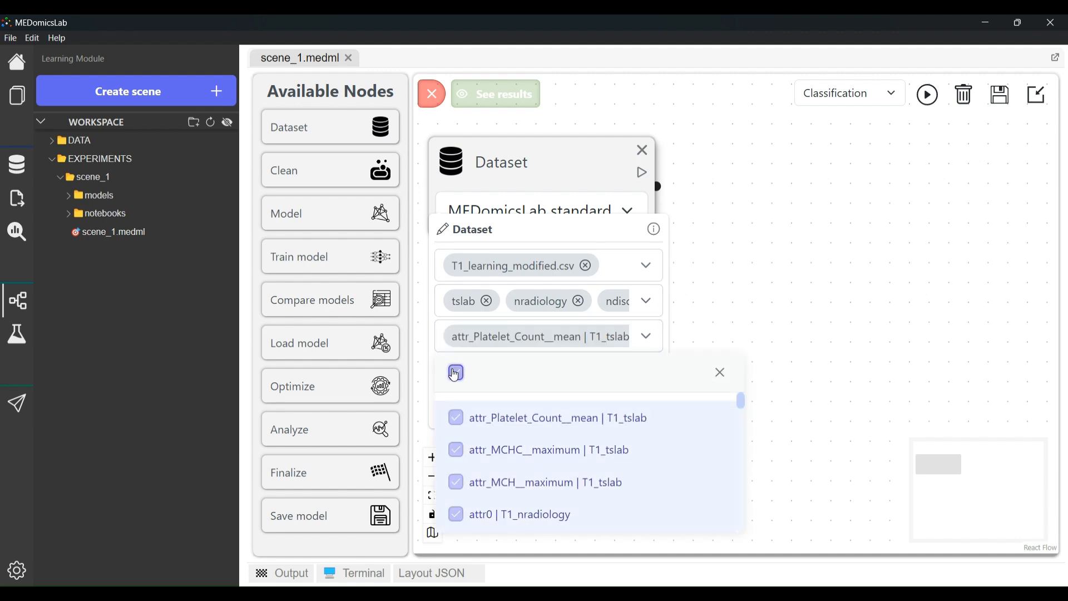
{"action": "left_click", "coordinate": [591, 231]}
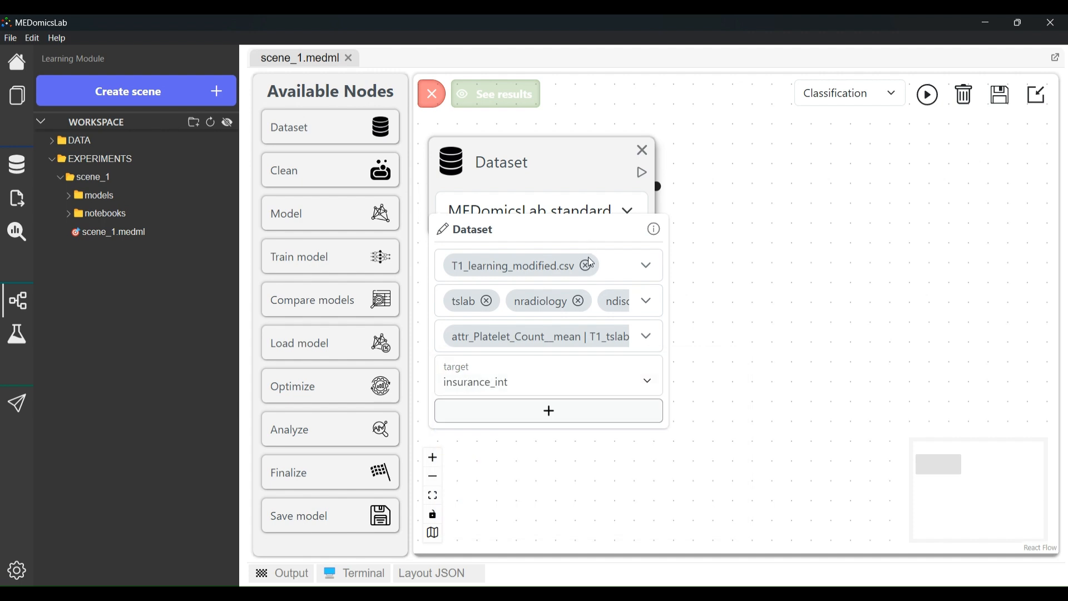
- Set the Dataset node's target column to target
{"action": "left_click", "coordinate": [650, 382]}
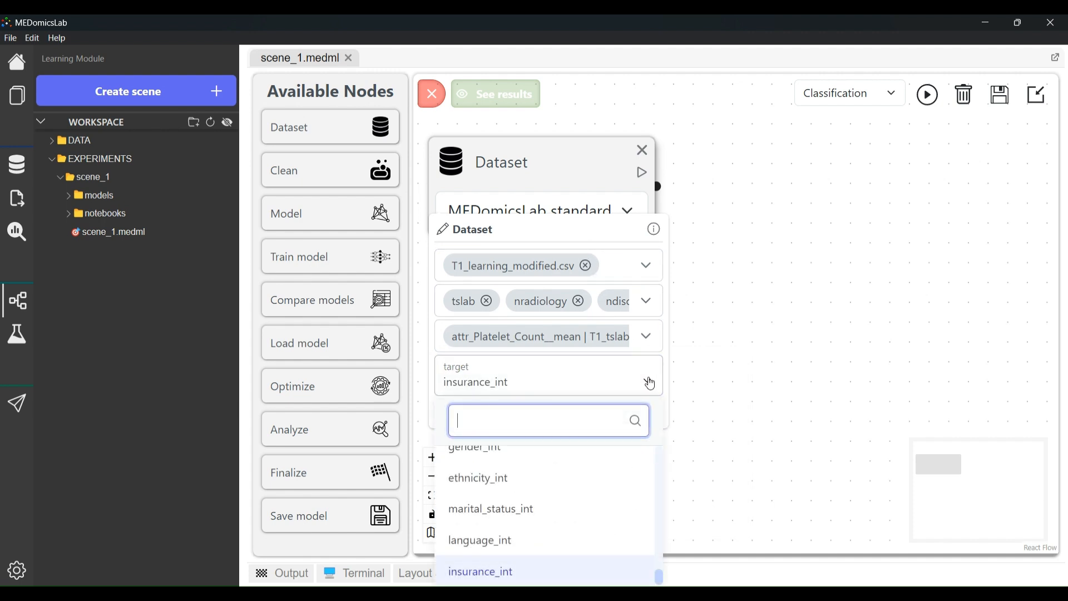
{"action": "scroll", "coordinate": [626, 518], "scroll_direction": "up", "scroll_amount": 2}
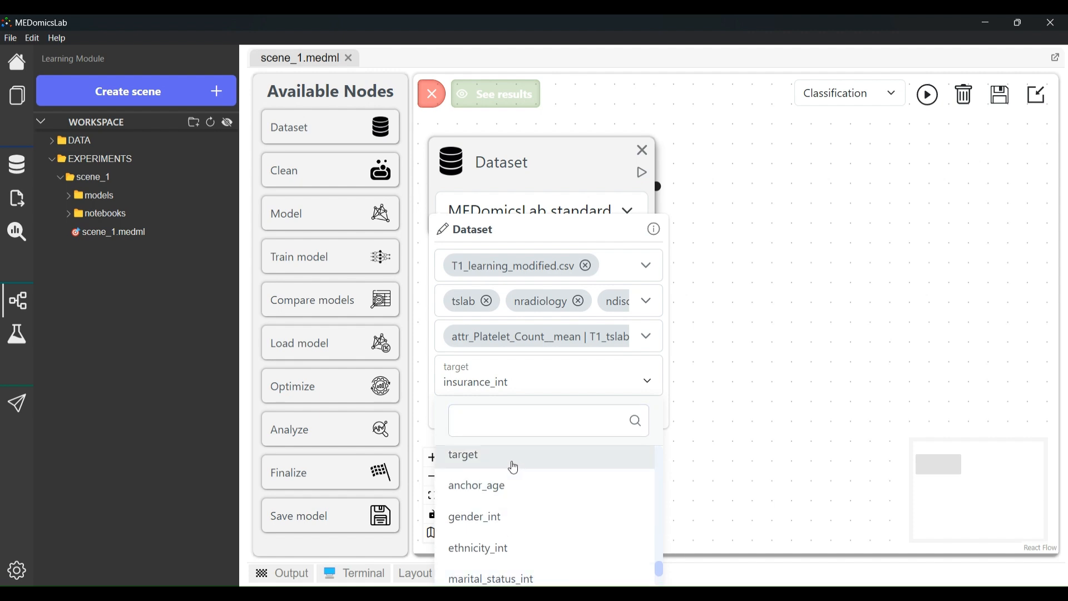
{"action": "left_click", "coordinate": [513, 466]}
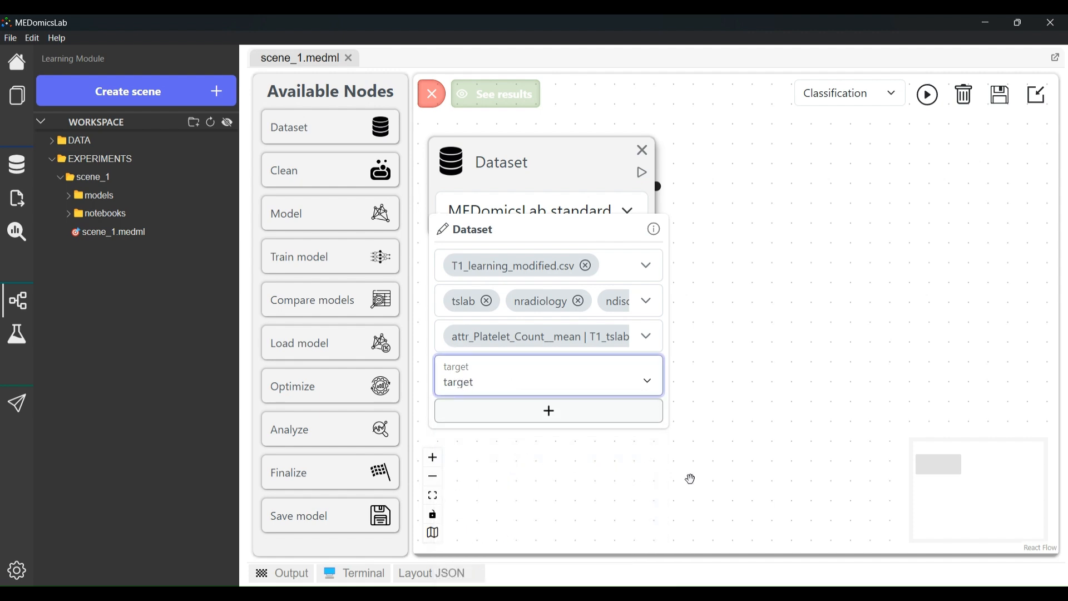
{"action": "left_click", "coordinate": [691, 477]}
- Rename the Dataset node to T1 and move it lower on the canvas
{"action": "left_click", "coordinate": [521, 163]}
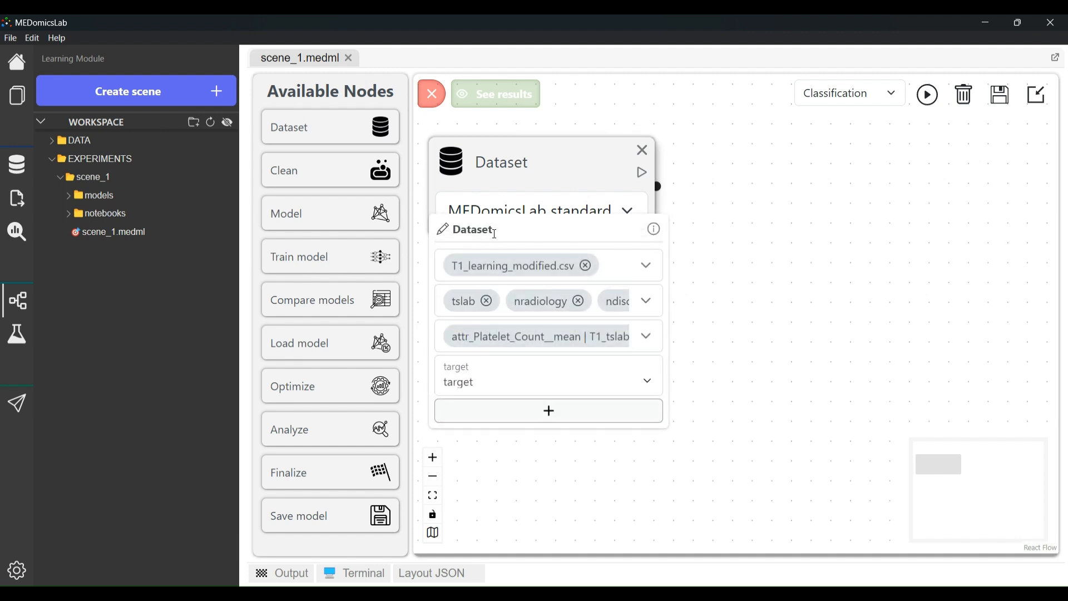
{"action": "left_click", "coordinate": [495, 231]}
{"action": "key", "text": "BackSpace"}
{"action": "key", "text": "BackSpace"}
{"action": "key", "text": "BackSpace"}
{"action": "key", "text": "BackSpace"}
{"action": "key", "text": "BackSpace"}
{"action": "key", "text": "BackSpace"}
{"action": "key", "text": "BackSpace"}
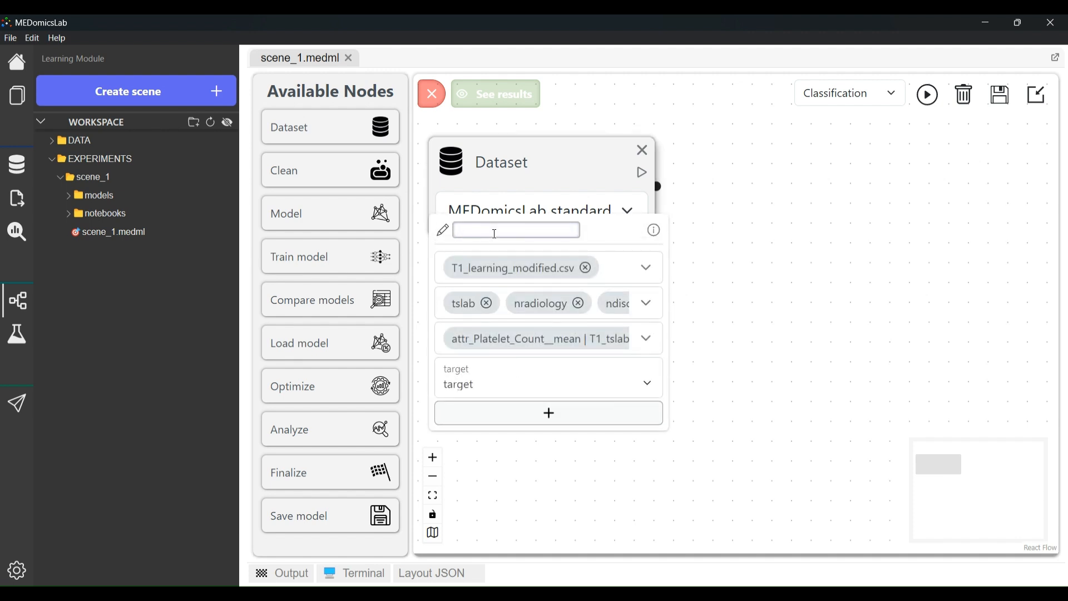
{"action": "type", "text": "T1"}
{"action": "key", "text": "Return"}
{"action": "left_click", "coordinate": [768, 196]}
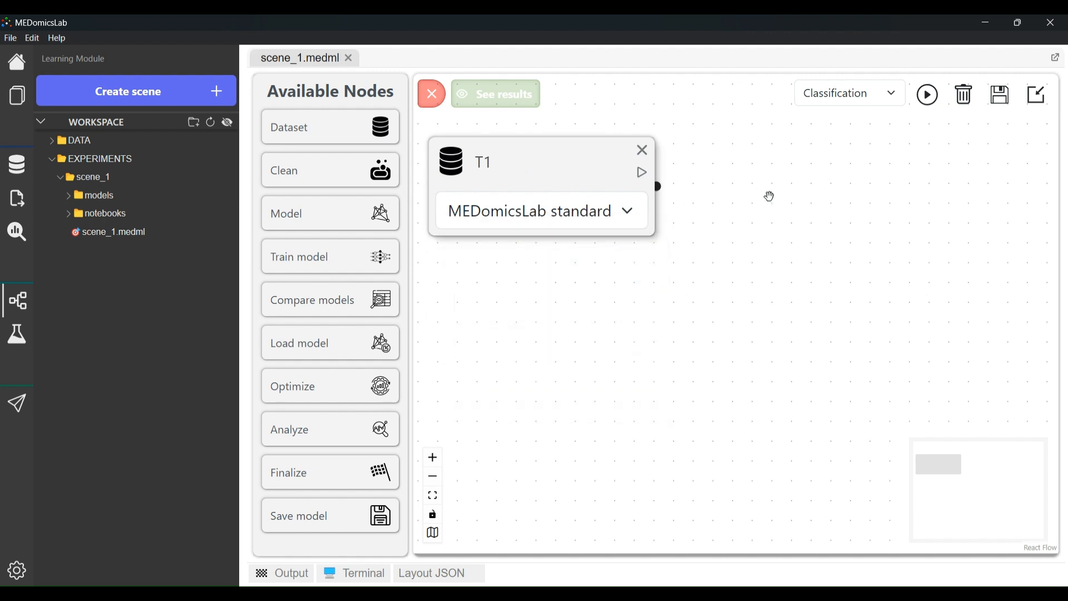
{"action": "left_click_drag", "start_coordinate": [562, 167], "coordinate": [573, 285]}
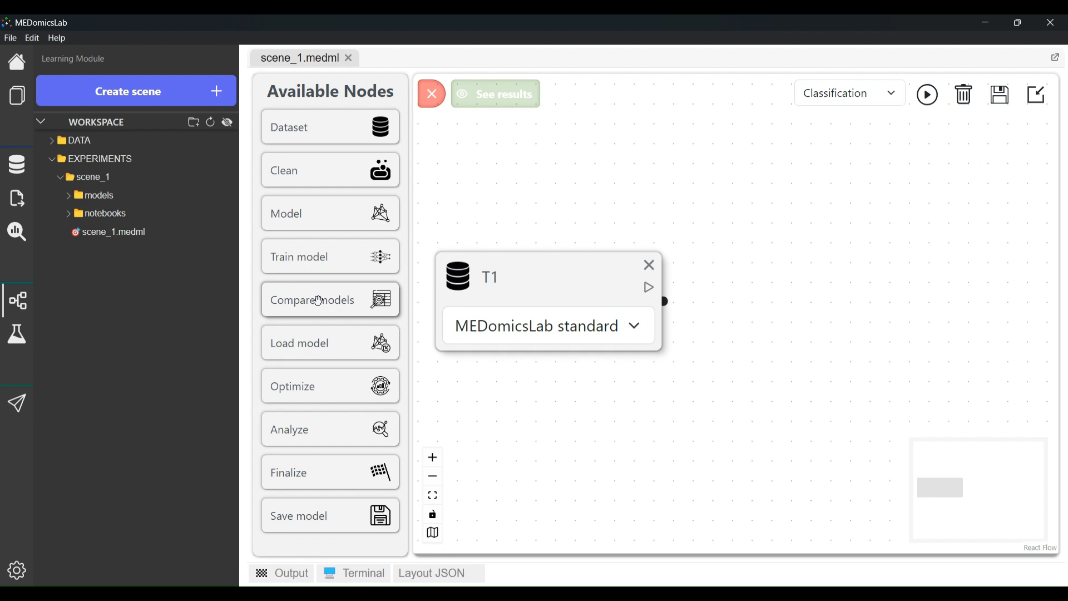
- Add a Compare models node beside the T1 node and connect T1's output to its input
{"action": "left_click_drag", "start_coordinate": [318, 300], "coordinate": [783, 297]}
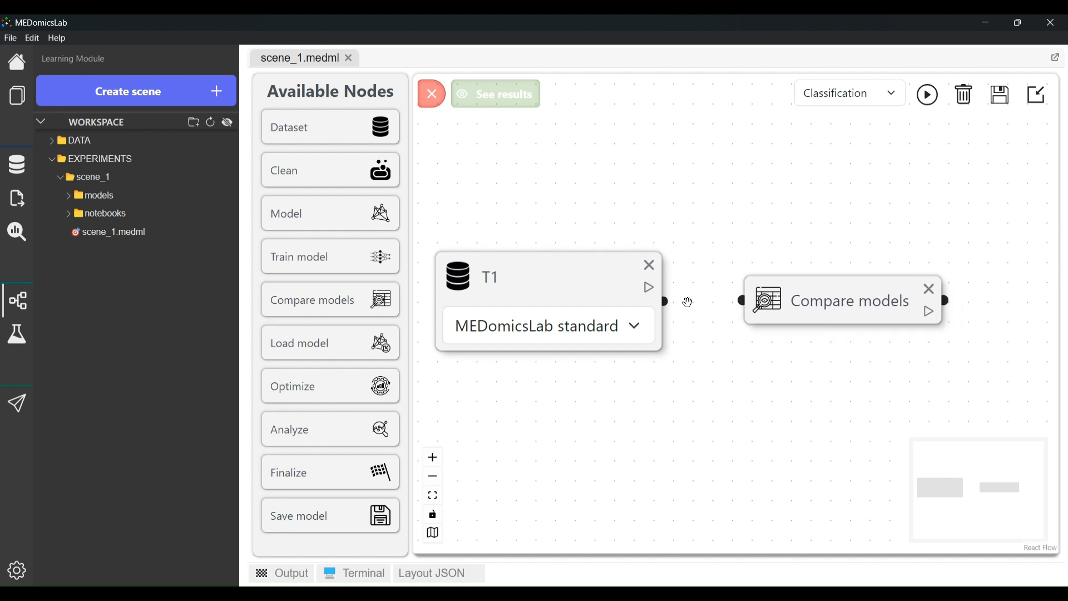
{"action": "left_click_drag", "start_coordinate": [668, 302], "coordinate": [740, 301]}
{"action": "scroll", "coordinate": [718, 244], "scroll_direction": "down", "scroll_amount": 2}
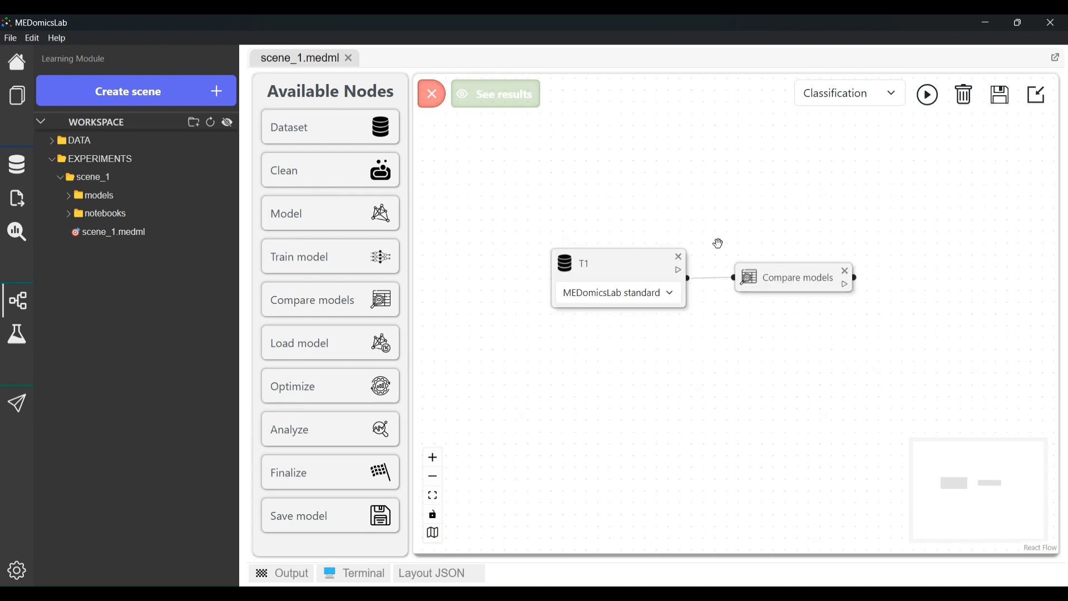
- Add an Analyze node after Compare models and connect the Compare models output to it
{"action": "left_click_drag", "start_coordinate": [720, 391], "coordinate": [601, 359]}
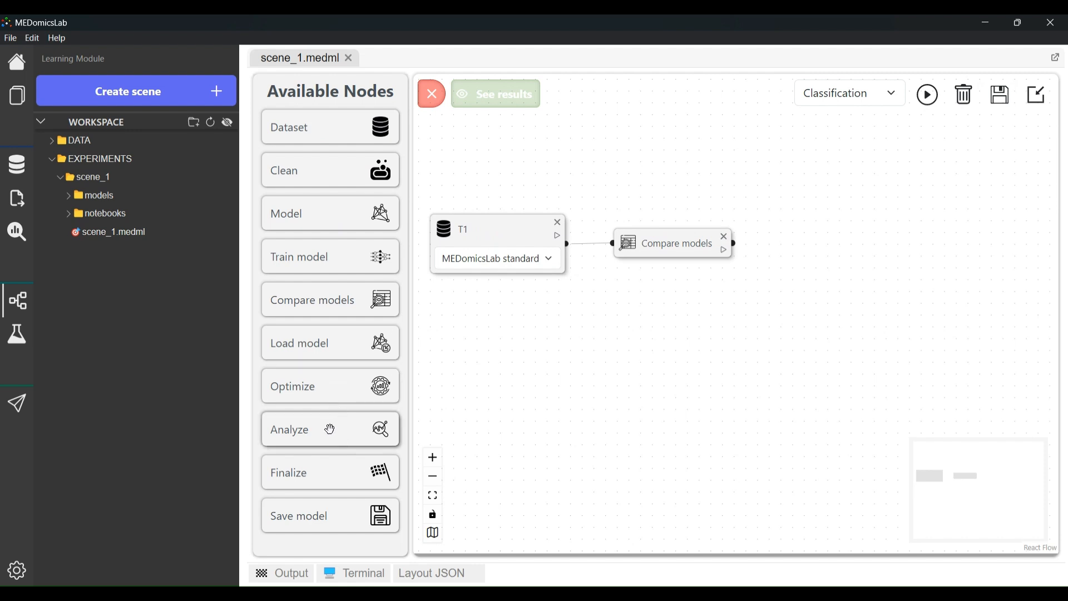
{"action": "left_click_drag", "start_coordinate": [323, 433], "coordinate": [814, 229]}
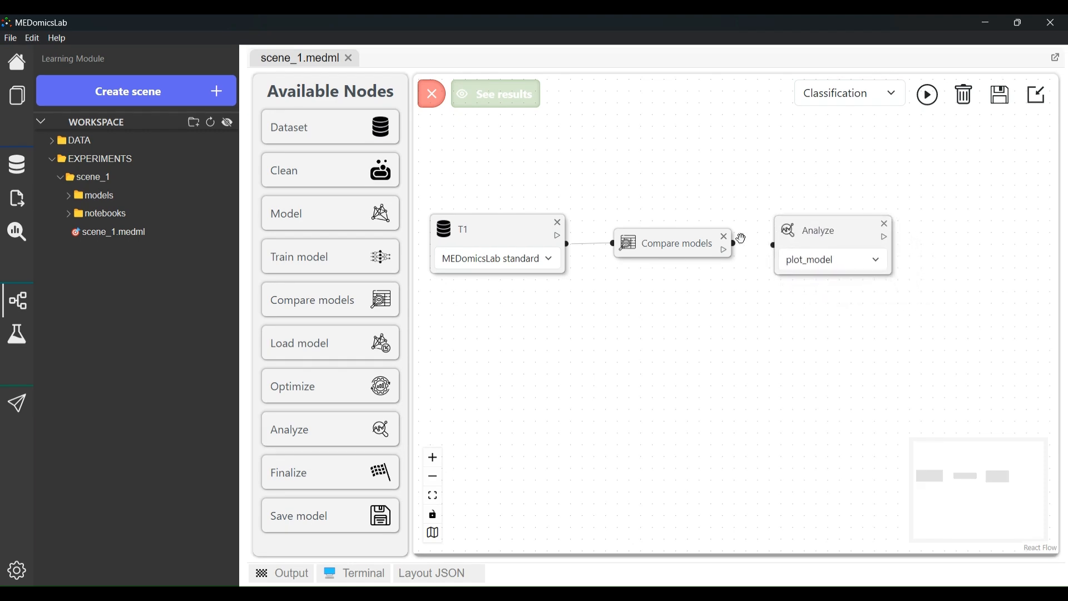
{"action": "left_click_drag", "start_coordinate": [734, 243], "coordinate": [812, 246]}
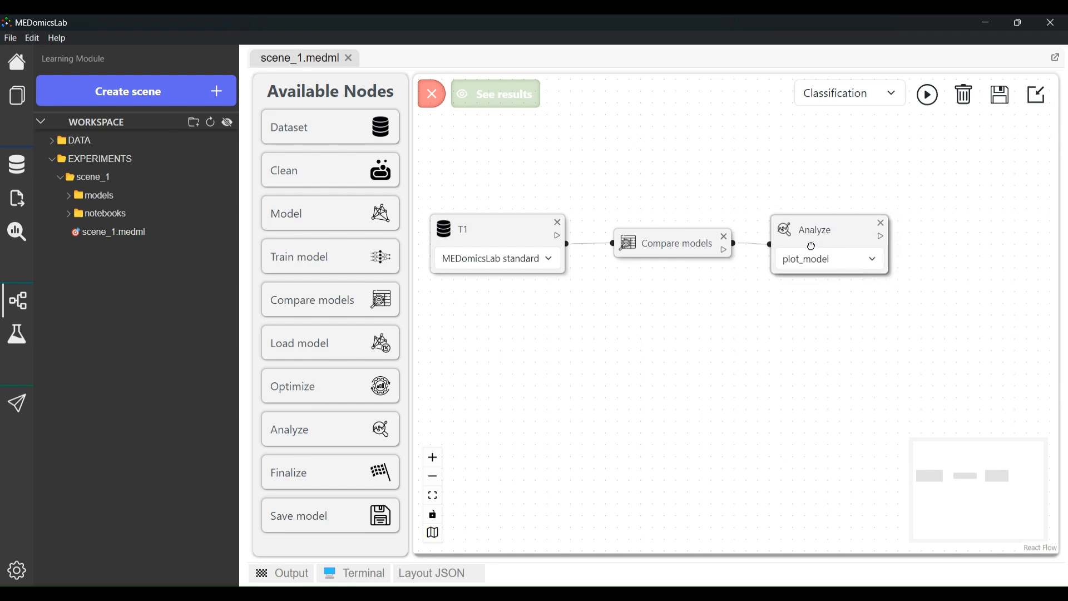
- Enable the plot option on the Analyze node and set its value to feature
{"action": "left_click", "coordinate": [817, 233]}
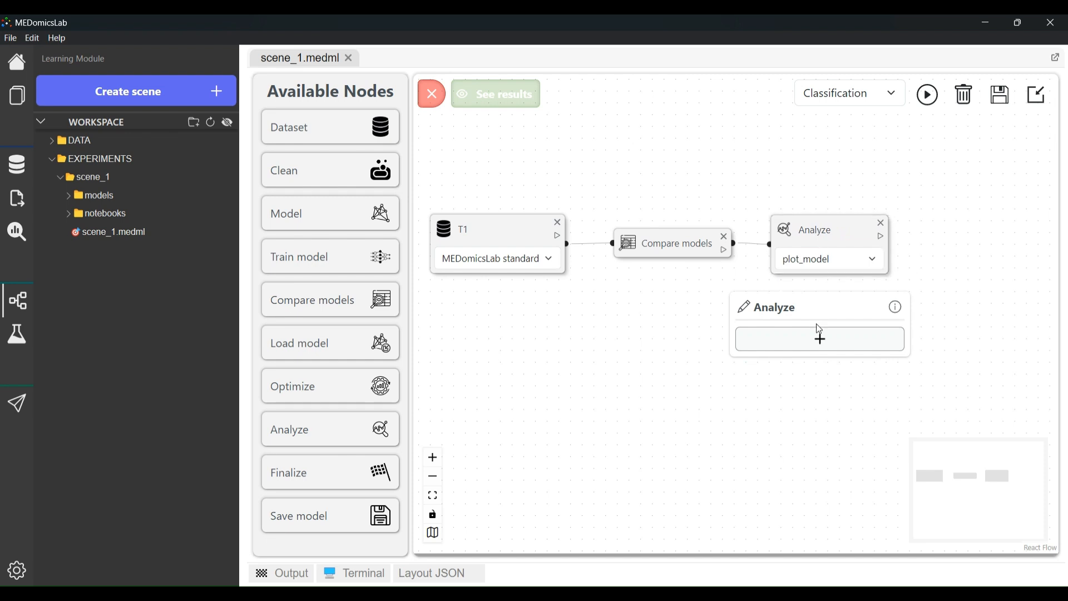
{"action": "left_click", "coordinate": [816, 340]}
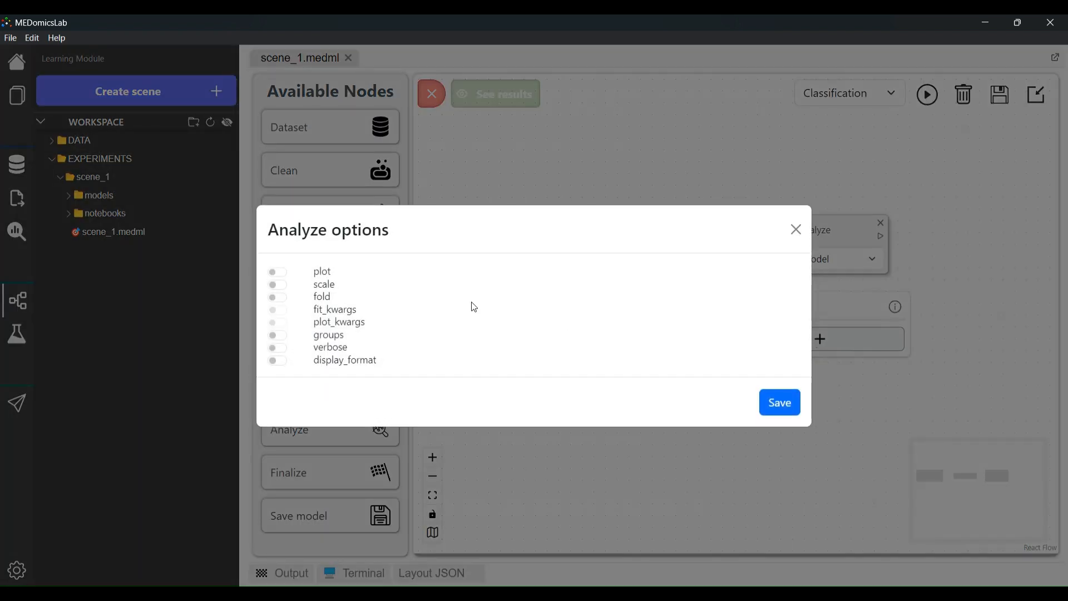
{"action": "left_click", "coordinate": [282, 273]}
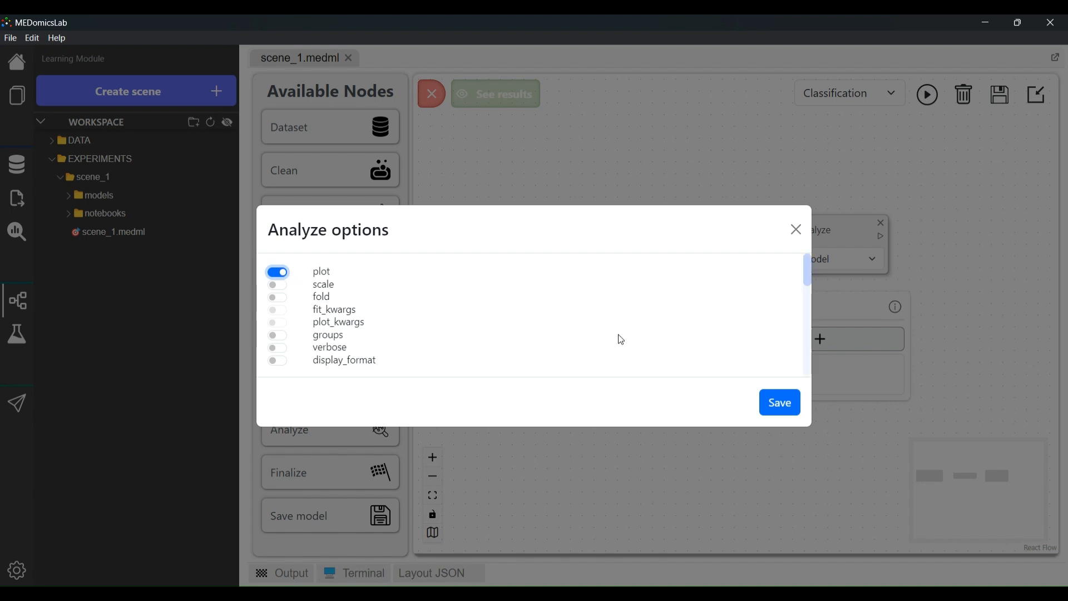
{"action": "left_click", "coordinate": [782, 402]}
{"action": "left_click", "coordinate": [797, 390]}
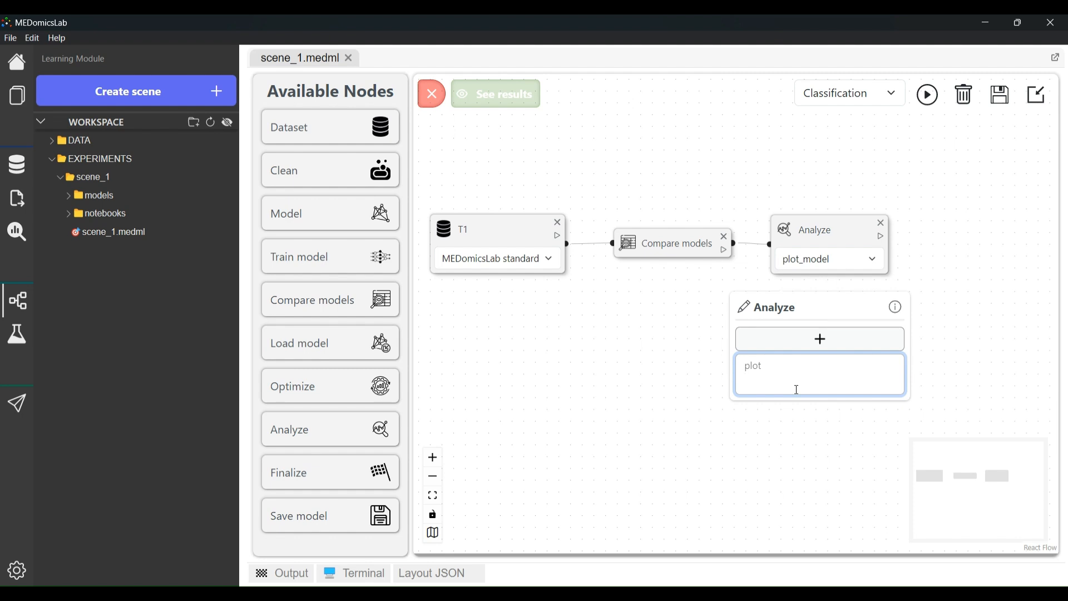
{"action": "type", "text": "featur"}
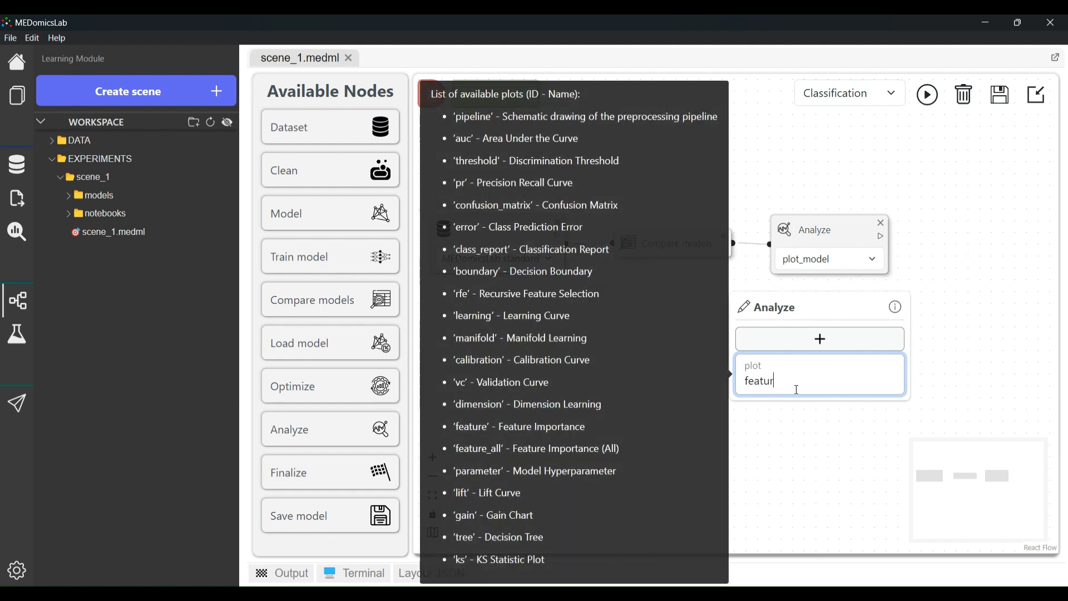
{"action": "type", "text": "e"}
{"action": "left_click", "coordinate": [970, 303]}
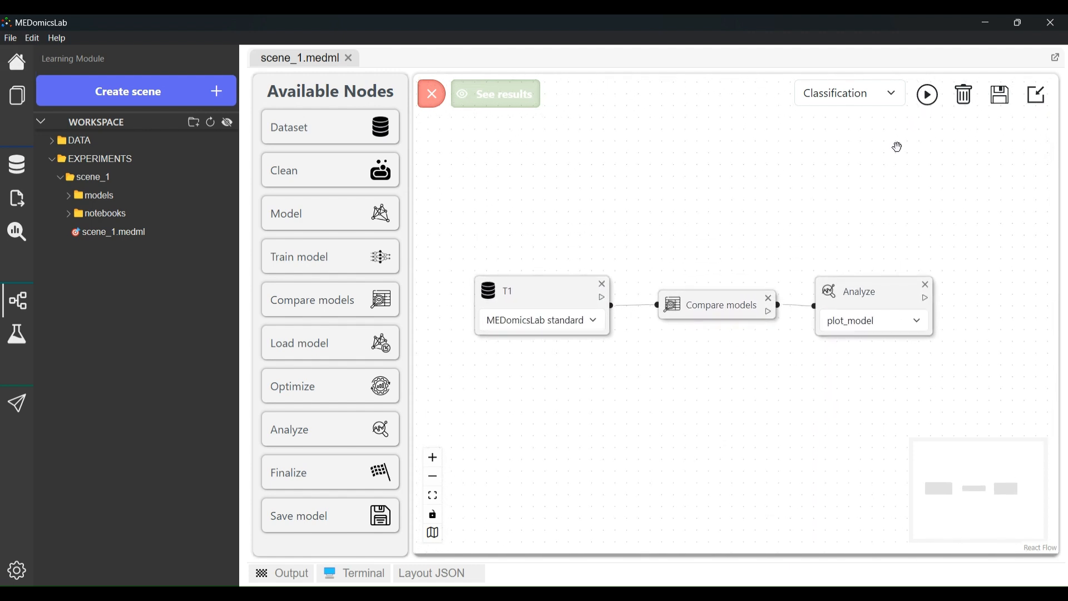
- Run the whole scene and expand the T1 node's results in an enlarged results area
{"action": "left_click", "coordinate": [928, 97]}
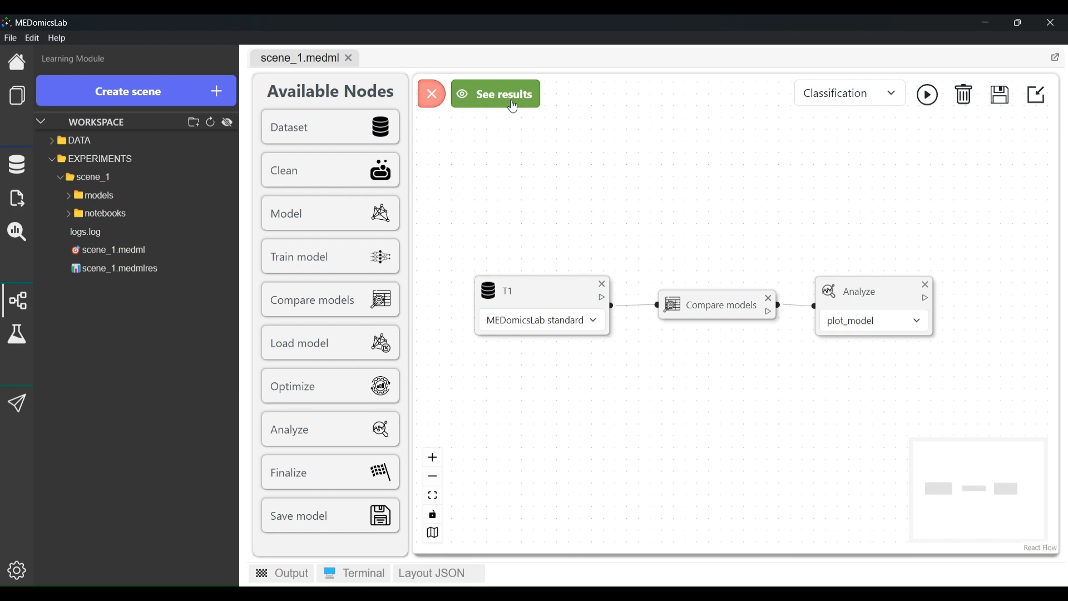
{"action": "left_click", "coordinate": [513, 106]}
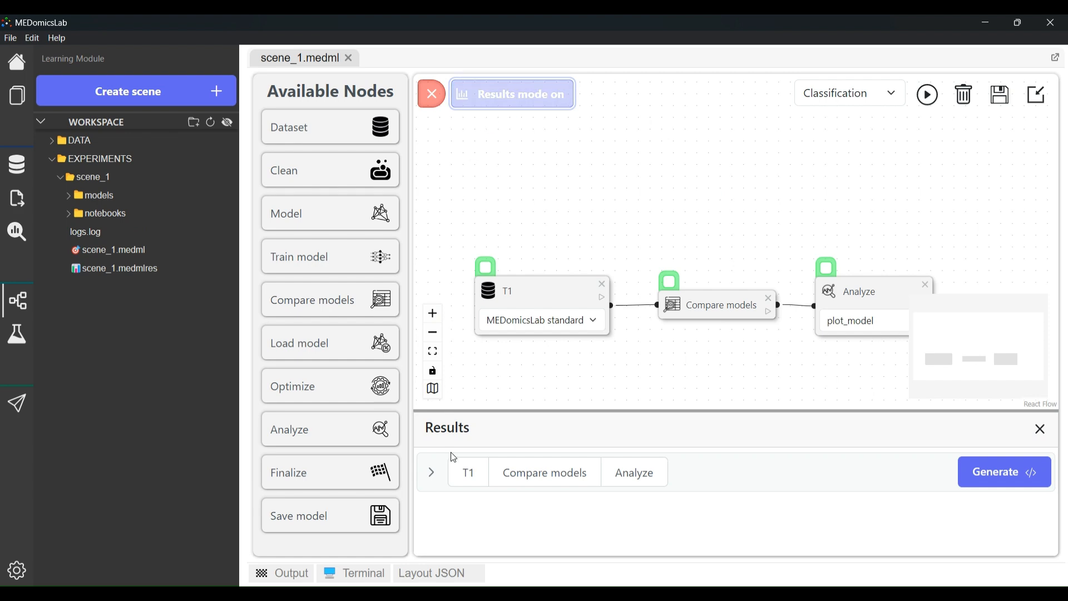
{"action": "left_click", "coordinate": [465, 479]}
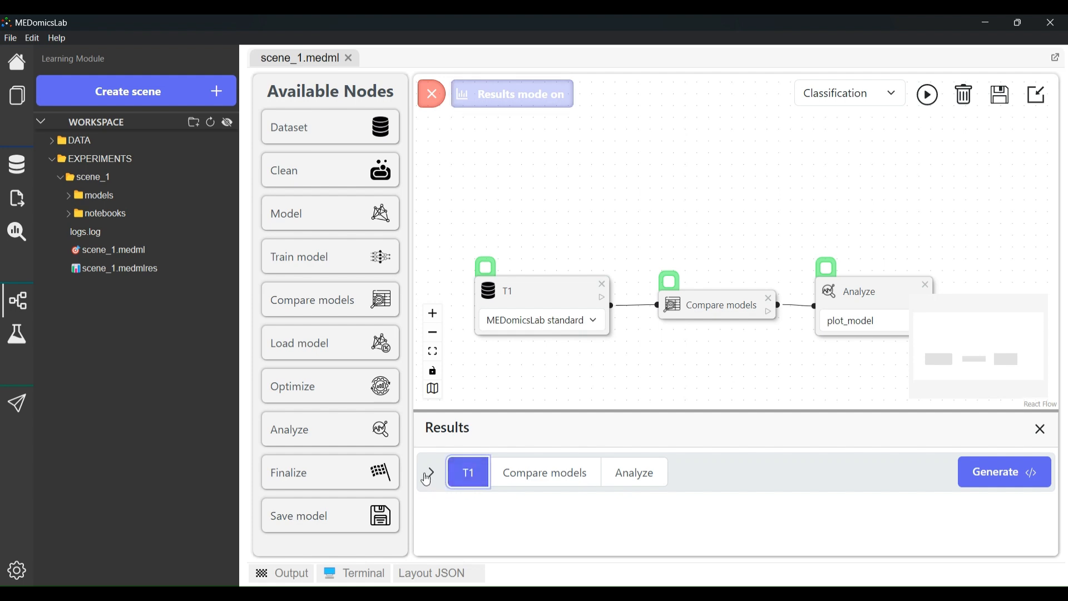
{"action": "left_click", "coordinate": [431, 475]}
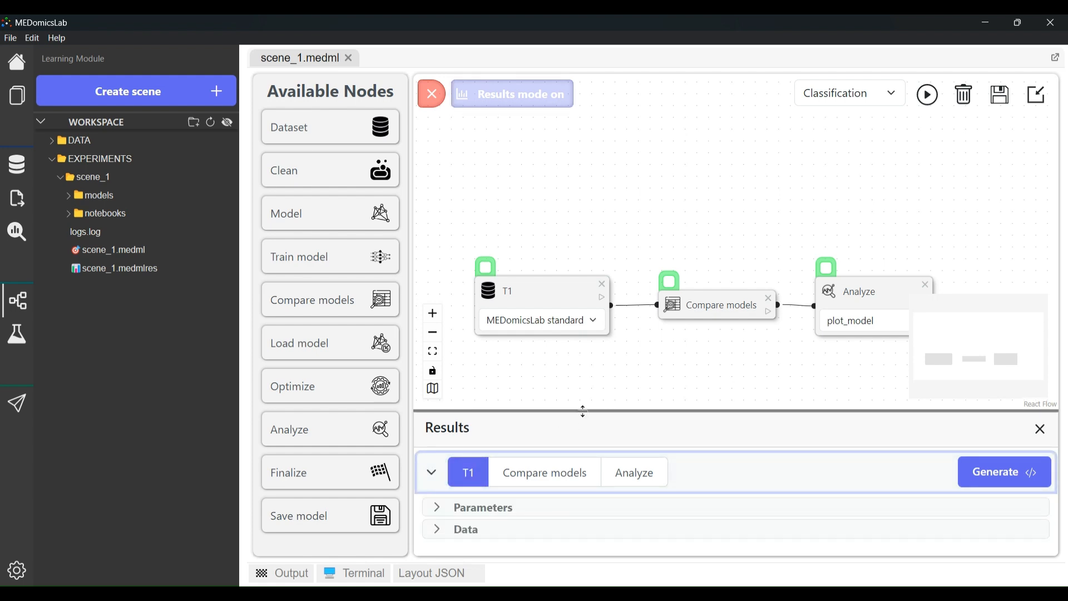
{"action": "left_click_drag", "start_coordinate": [717, 407], "coordinate": [726, 286]}
- Examine the parameters and the data table in the T1 node's results
{"action": "left_click", "coordinate": [444, 382]}
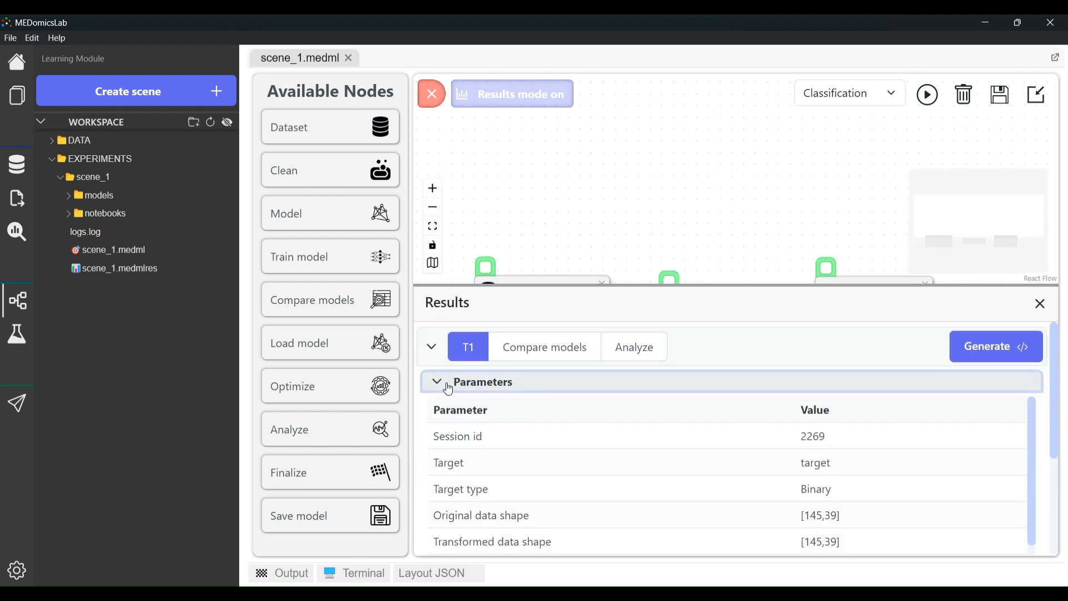
{"action": "scroll", "coordinate": [767, 442], "scroll_direction": "down", "scroll_amount": 1}
{"action": "scroll", "coordinate": [768, 445], "scroll_direction": "down", "scroll_amount": 2}
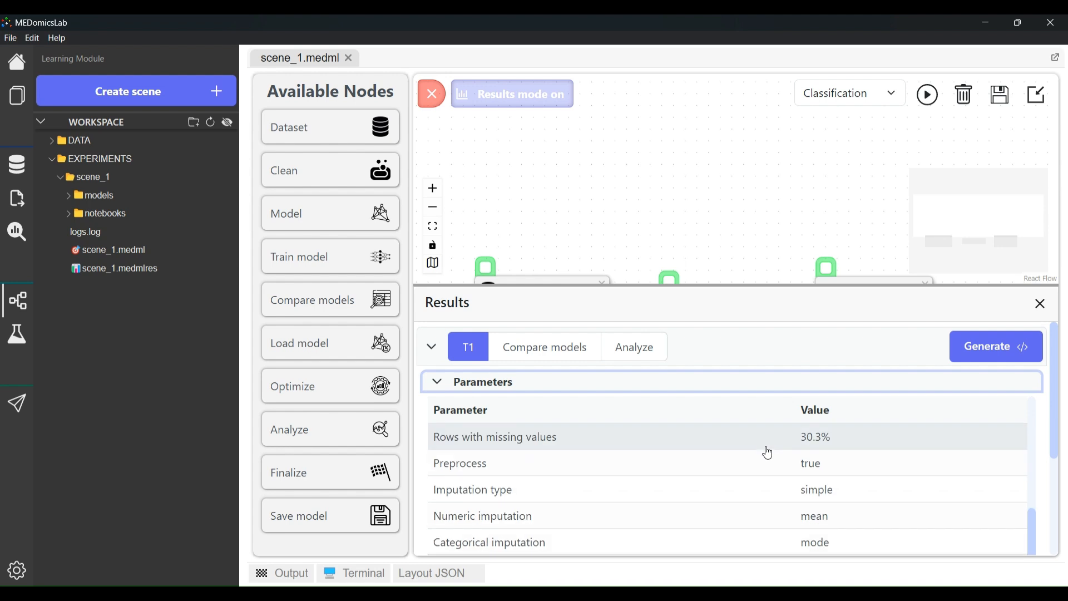
{"action": "scroll", "coordinate": [768, 451], "scroll_direction": "down", "scroll_amount": 1}
{"action": "scroll", "coordinate": [767, 454], "scroll_direction": "up", "scroll_amount": 4}
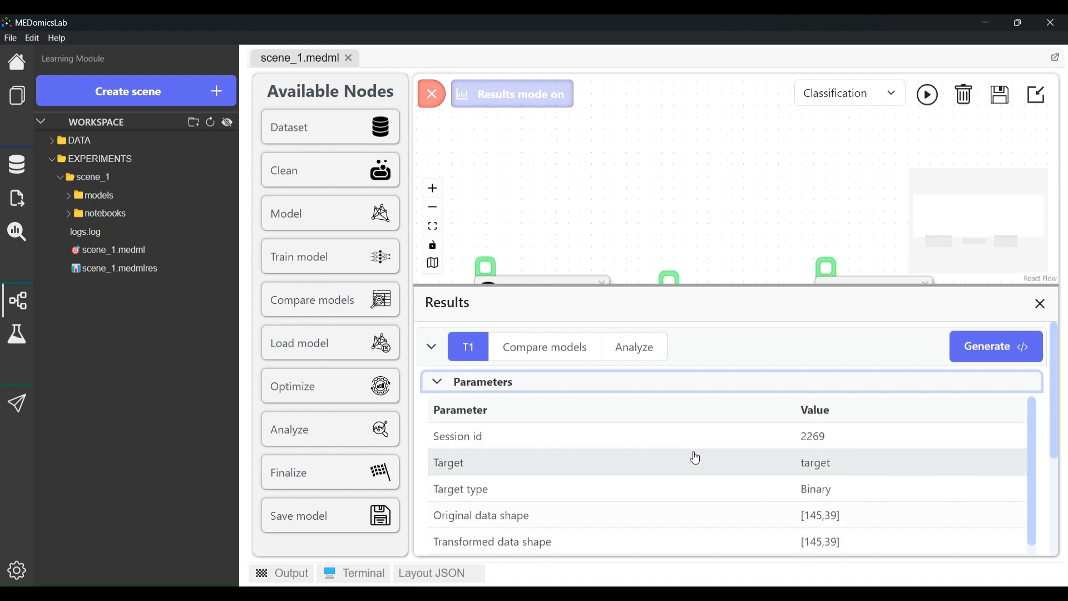
{"action": "left_click", "coordinate": [437, 388]}
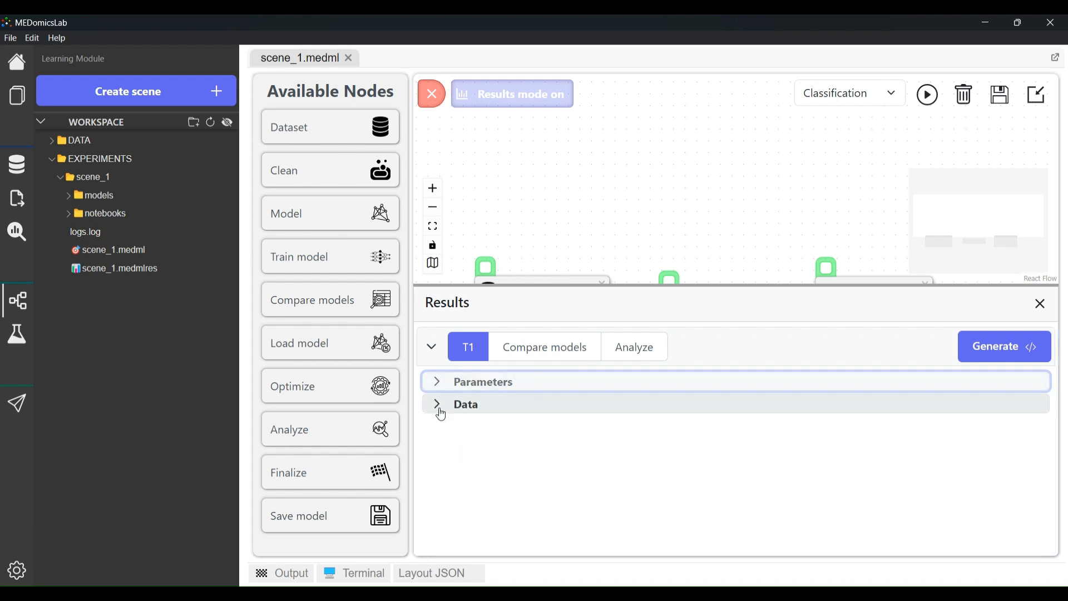
{"action": "left_click", "coordinate": [438, 404]}
{"action": "scroll", "coordinate": [713, 472], "scroll_direction": "down", "scroll_amount": 1}
{"action": "scroll", "coordinate": [708, 471], "scroll_direction": "up", "scroll_amount": 1}
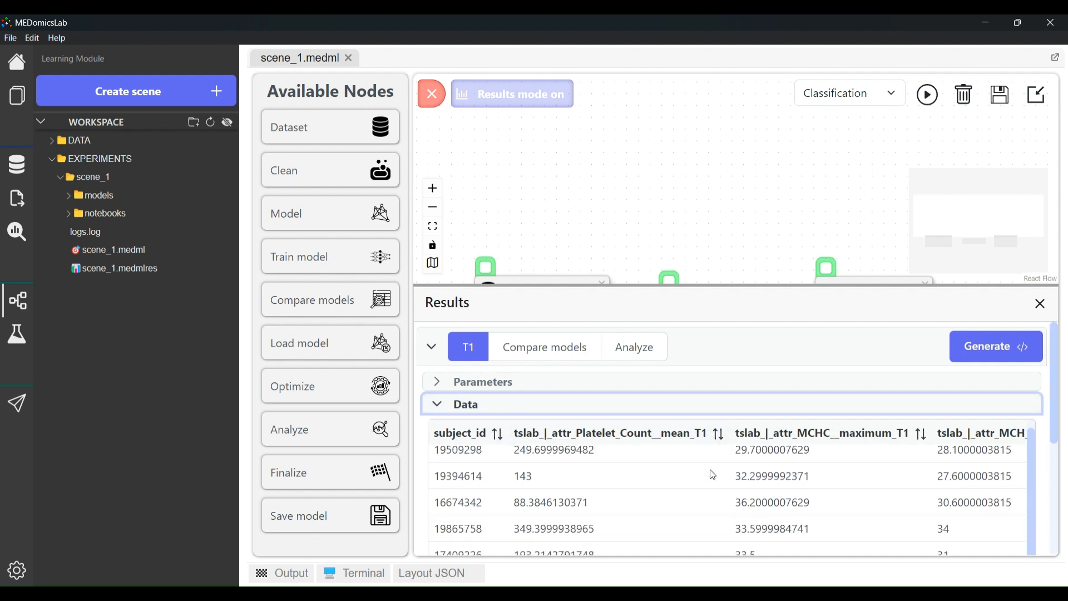
- Review the results of the Compare models and Analyze nodes, and leave the results mode
{"action": "left_click", "coordinate": [546, 354]}
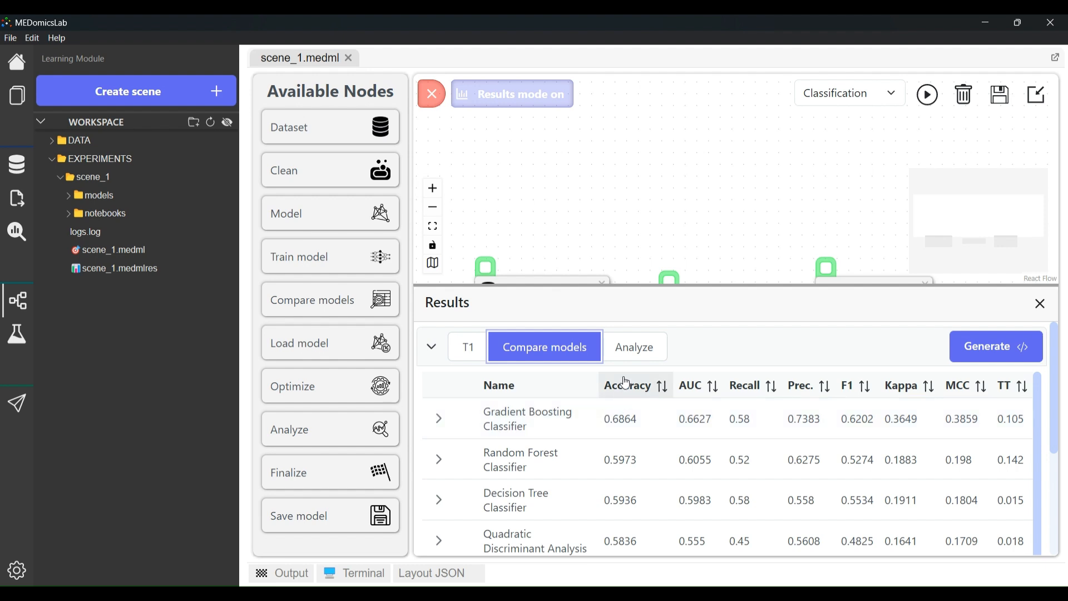
{"action": "left_click", "coordinate": [626, 356]}
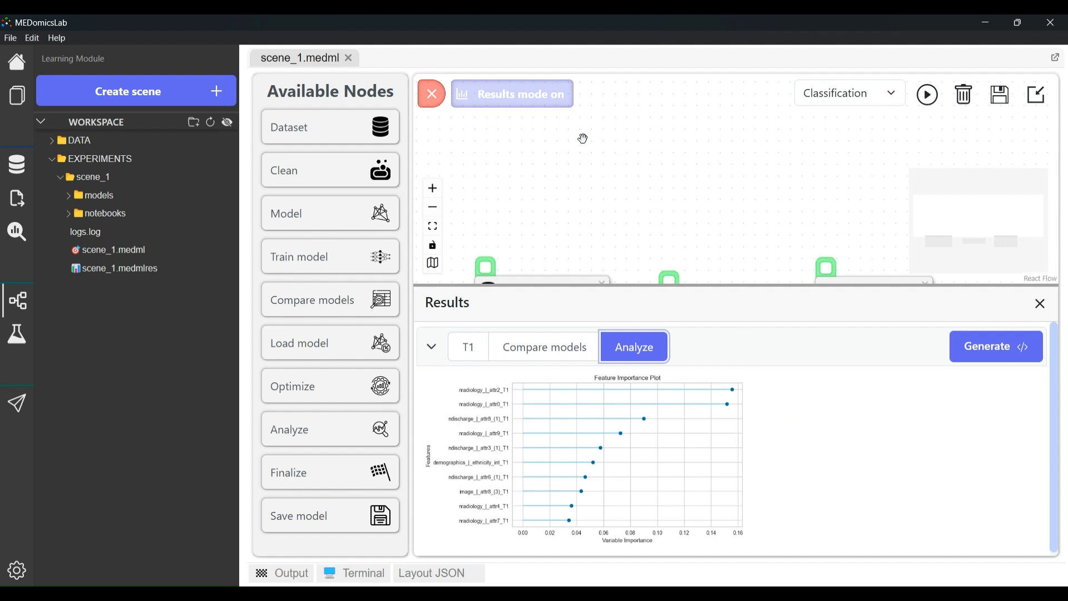
{"action": "left_click", "coordinate": [543, 100]}
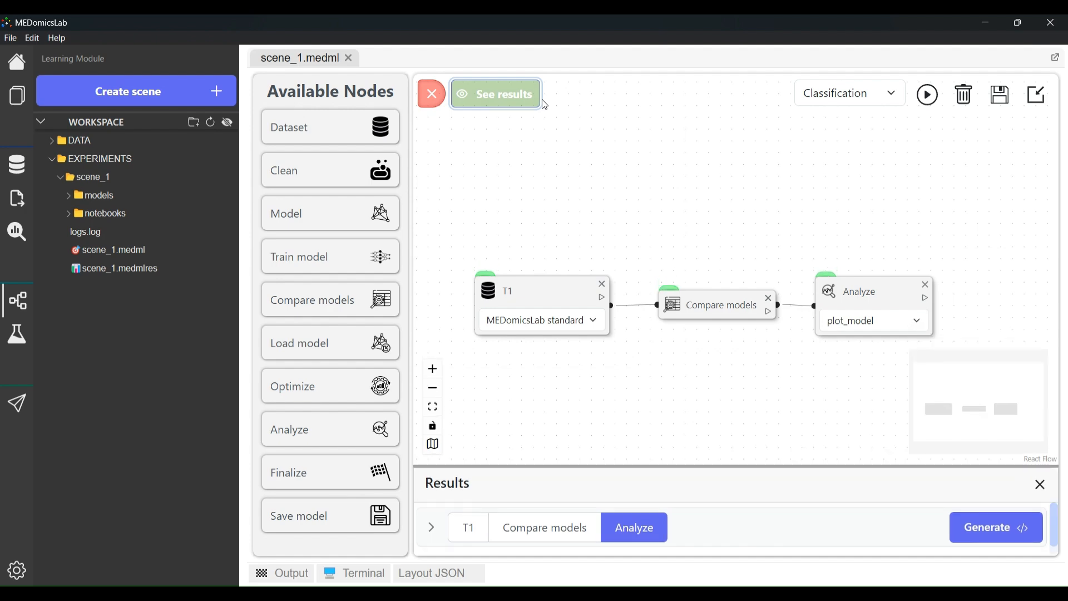
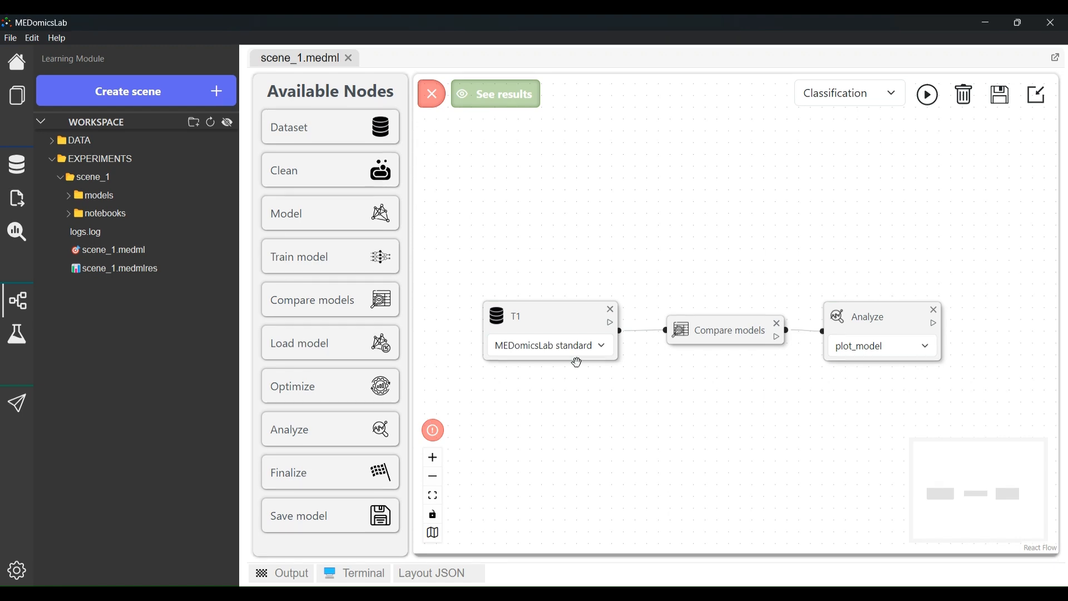
- Enable the session_id and index options on the T1 dataset node and save the selection
{"action": "left_click", "coordinate": [546, 316]}
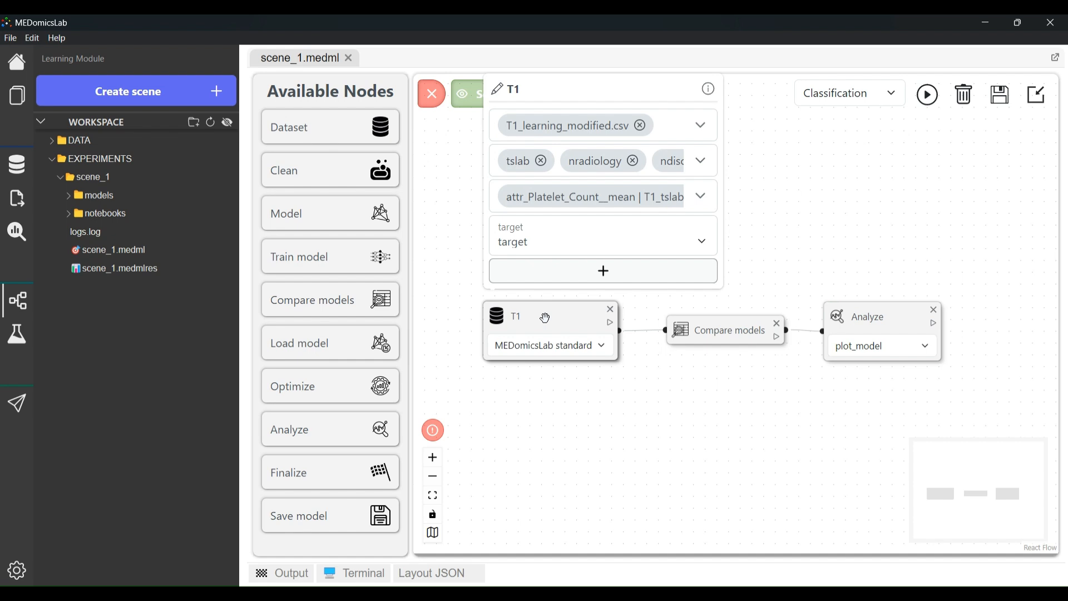
{"action": "left_click", "coordinate": [572, 284]}
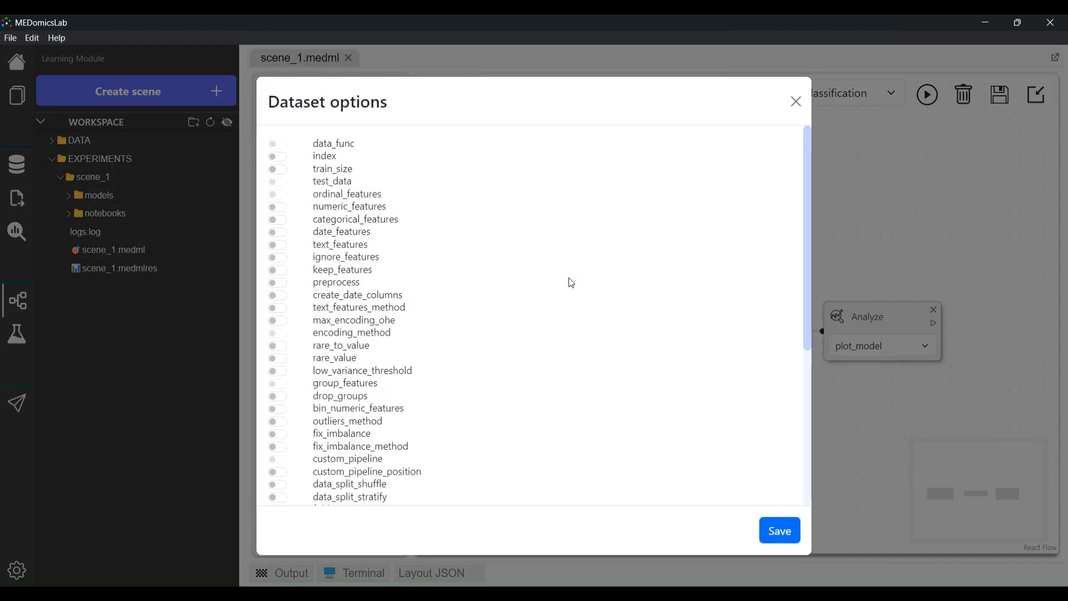
{"action": "scroll", "coordinate": [401, 360], "scroll_direction": "down", "scroll_amount": 4}
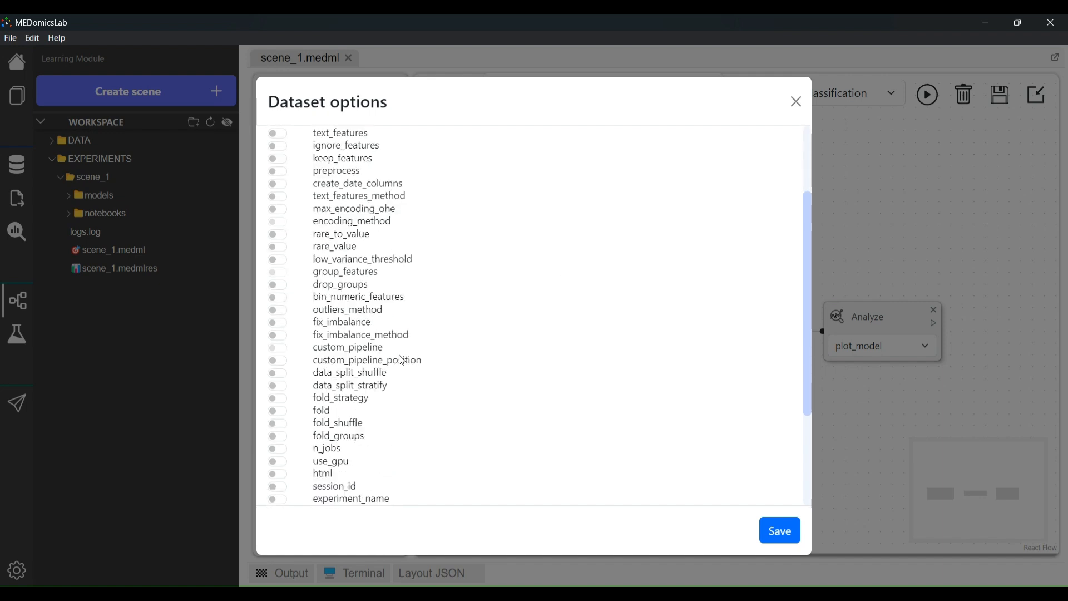
{"action": "scroll", "coordinate": [402, 361], "scroll_direction": "down", "scroll_amount": 1}
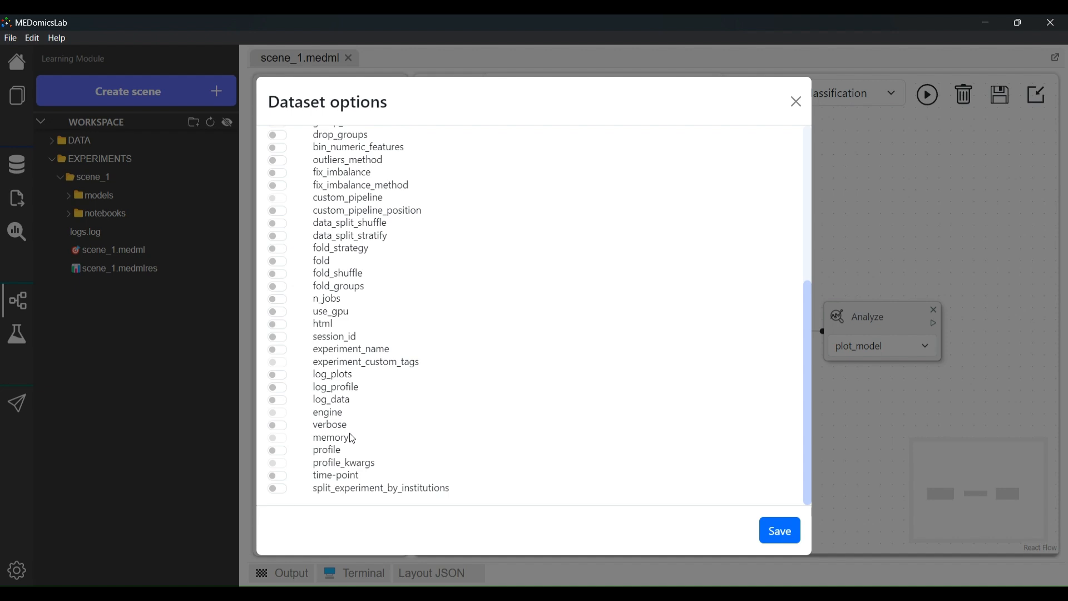
{"action": "left_click", "coordinate": [277, 338]}
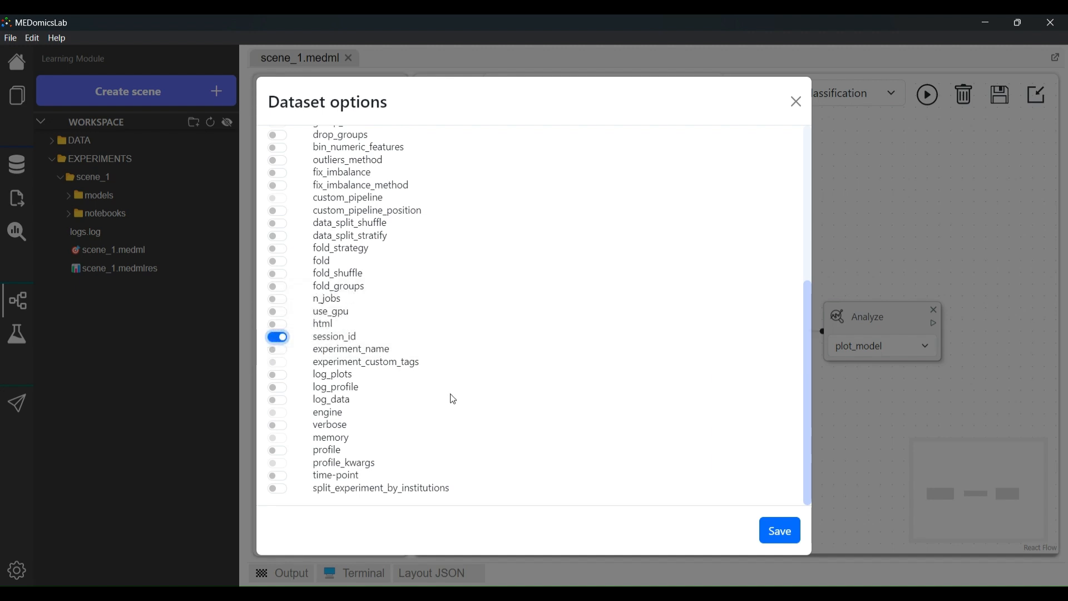
{"action": "scroll", "coordinate": [453, 400], "scroll_direction": "up", "scroll_amount": 5}
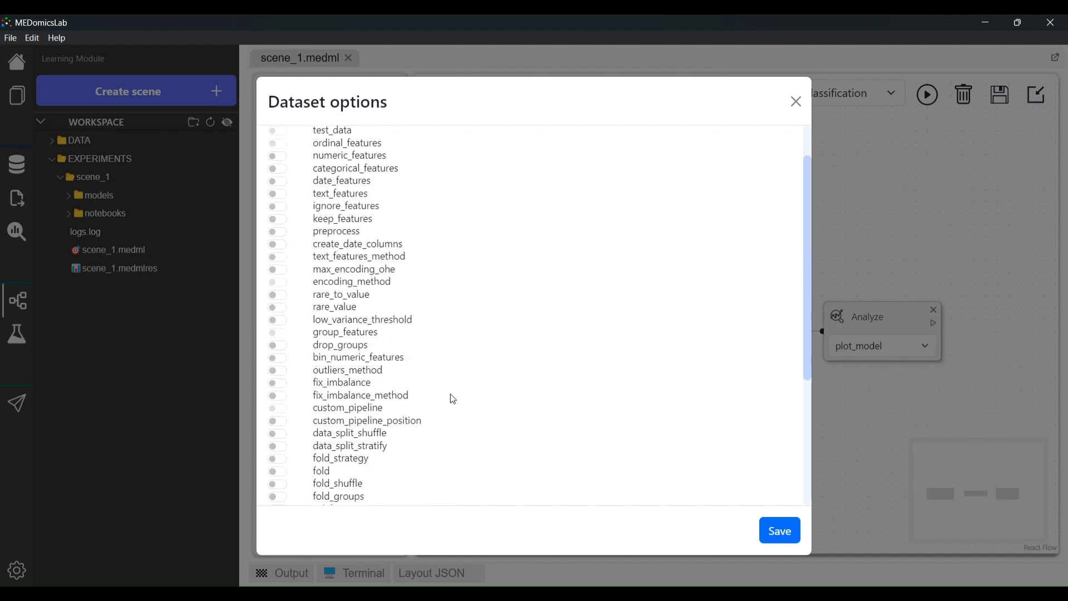
{"action": "scroll", "coordinate": [454, 399], "scroll_direction": "up", "scroll_amount": 1}
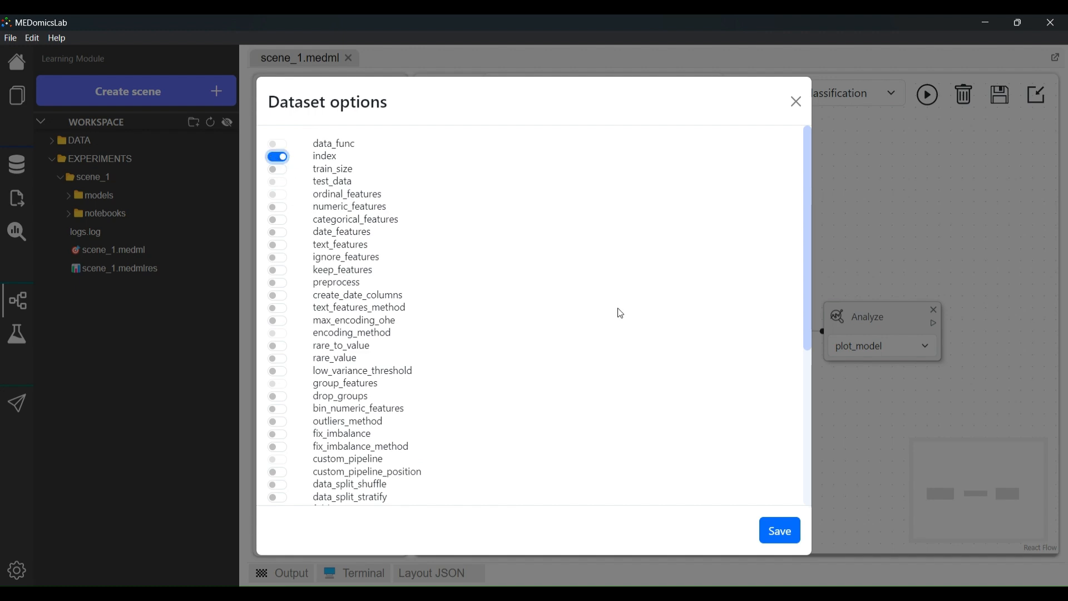
{"action": "left_click", "coordinate": [781, 537]}
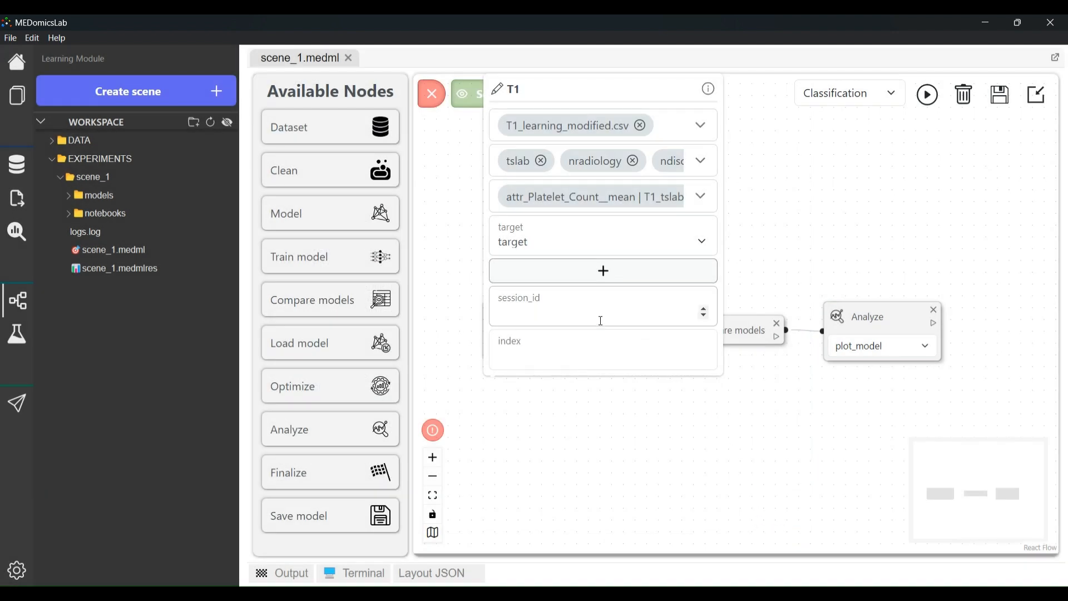
- Set the T1 node's session_id to 123 and its index to subject_id, and check that both values are kept
{"action": "left_click", "coordinate": [598, 313]}
{"action": "type", "text": "123"}
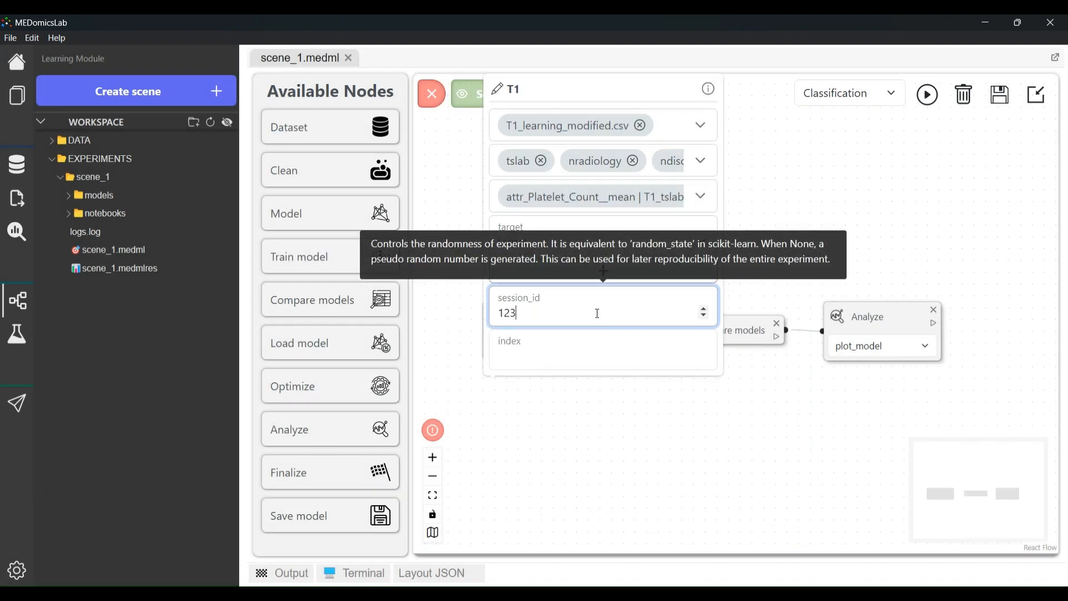
{"action": "left_click", "coordinate": [607, 364]}
{"action": "type", "text": "s"}
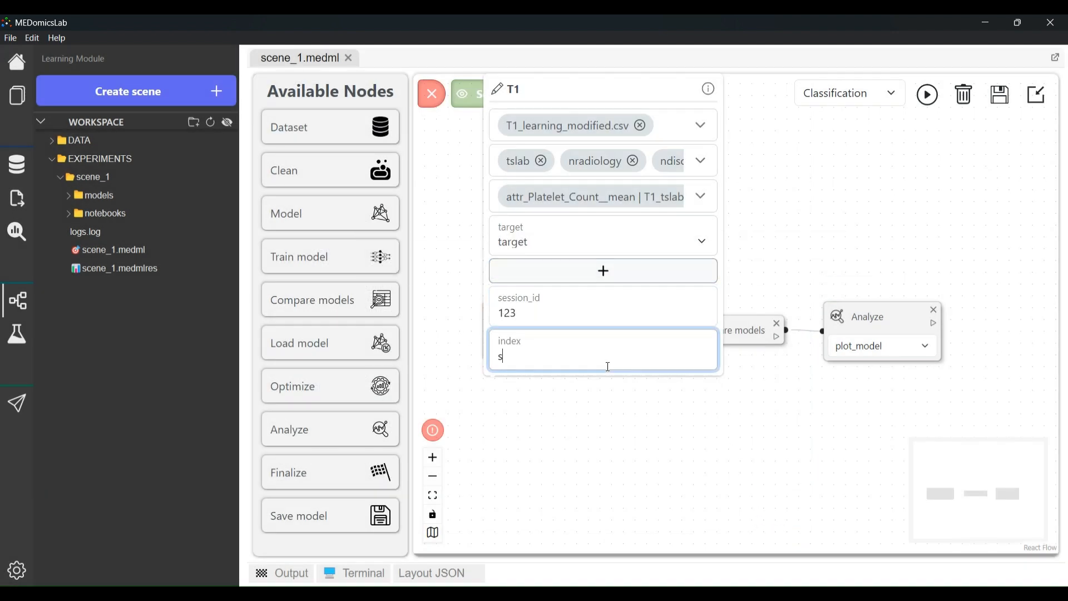
{"action": "type", "text": "ubject_id"}
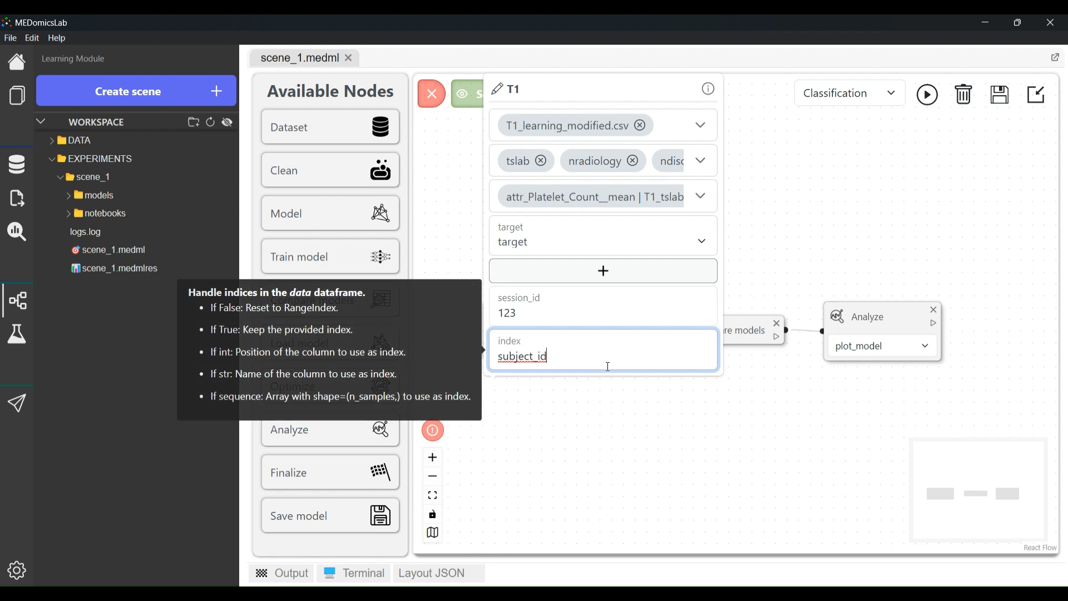
{"action": "left_click", "coordinate": [617, 395]}
{"action": "left_click", "coordinate": [617, 396]}
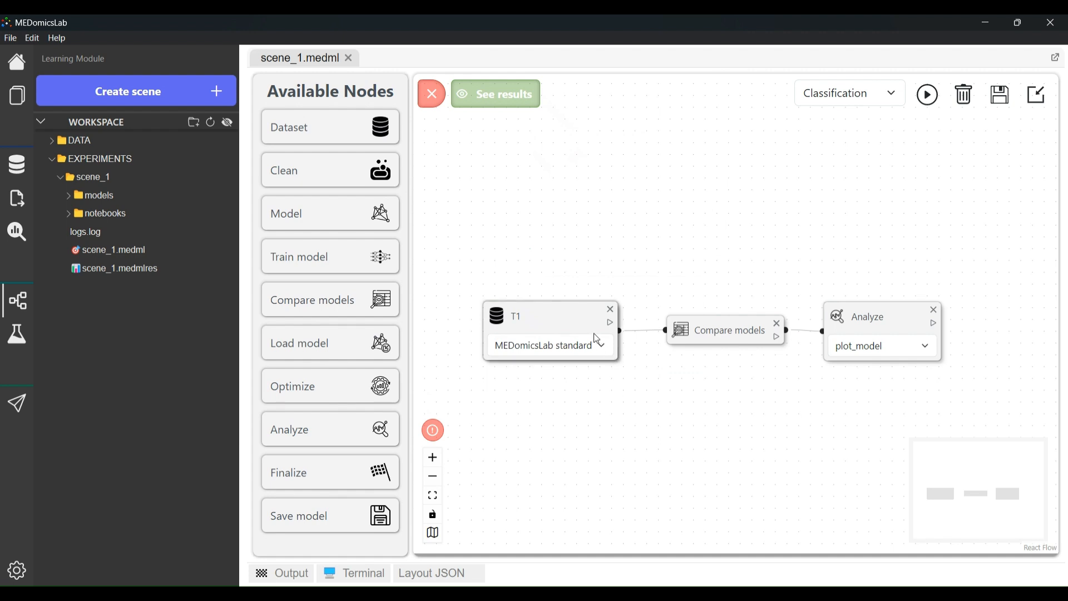
{"action": "left_click", "coordinate": [578, 325]}
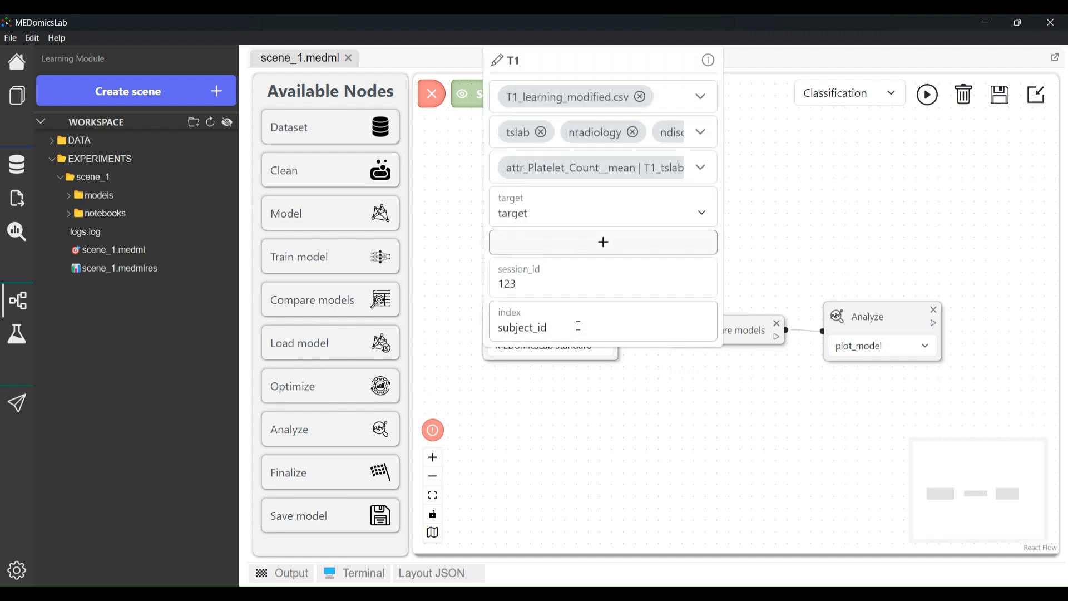
{"action": "left_click", "coordinate": [611, 427]}
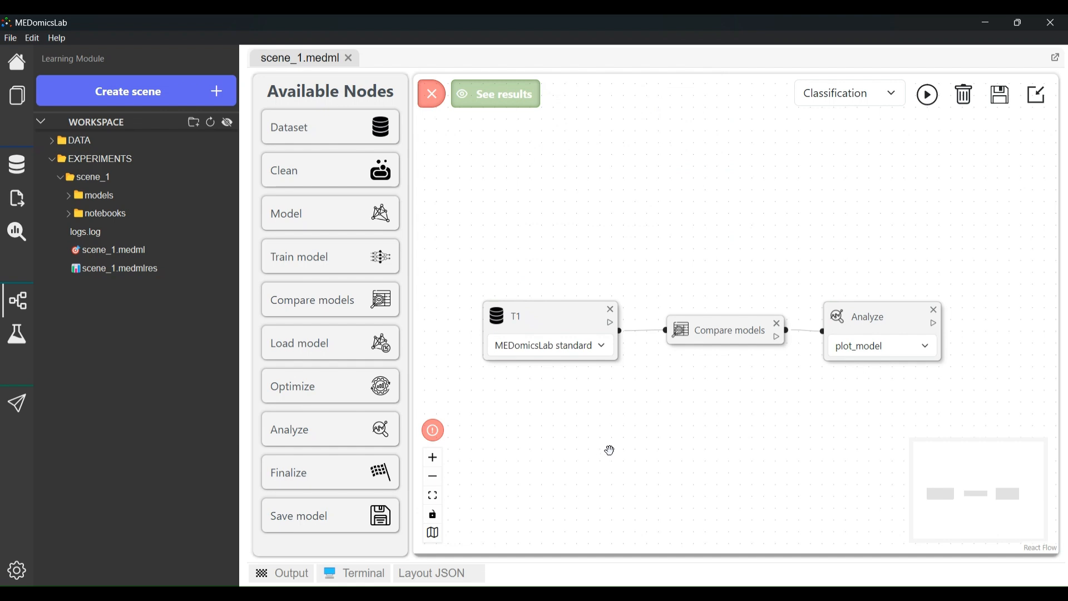
- Enable the sort and n_select options on the Compare models node and save the selection
{"action": "left_click", "coordinate": [716, 334]}
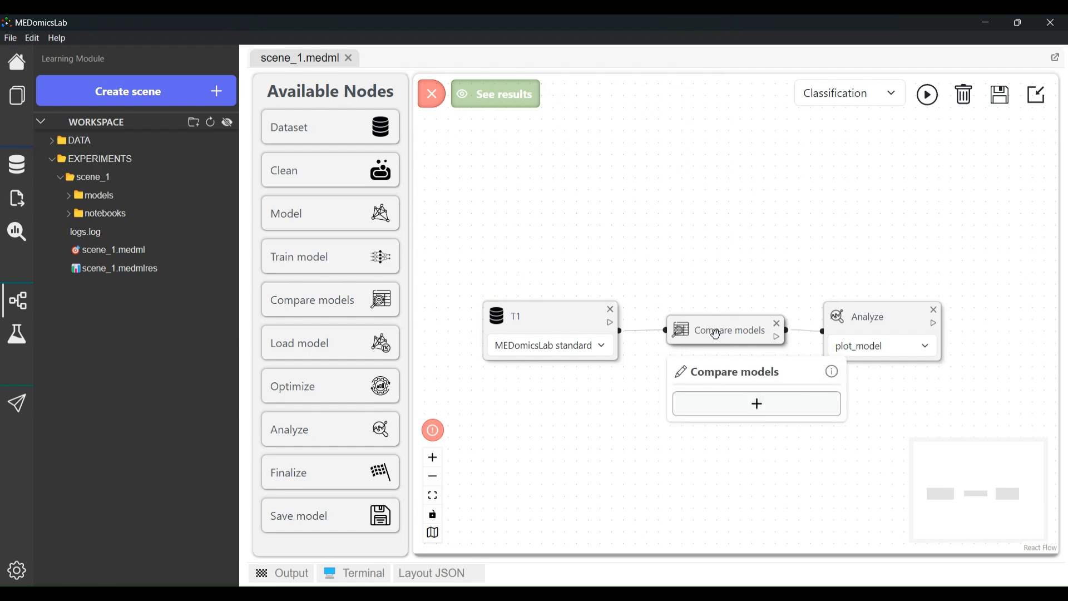
{"action": "left_click", "coordinate": [730, 401]}
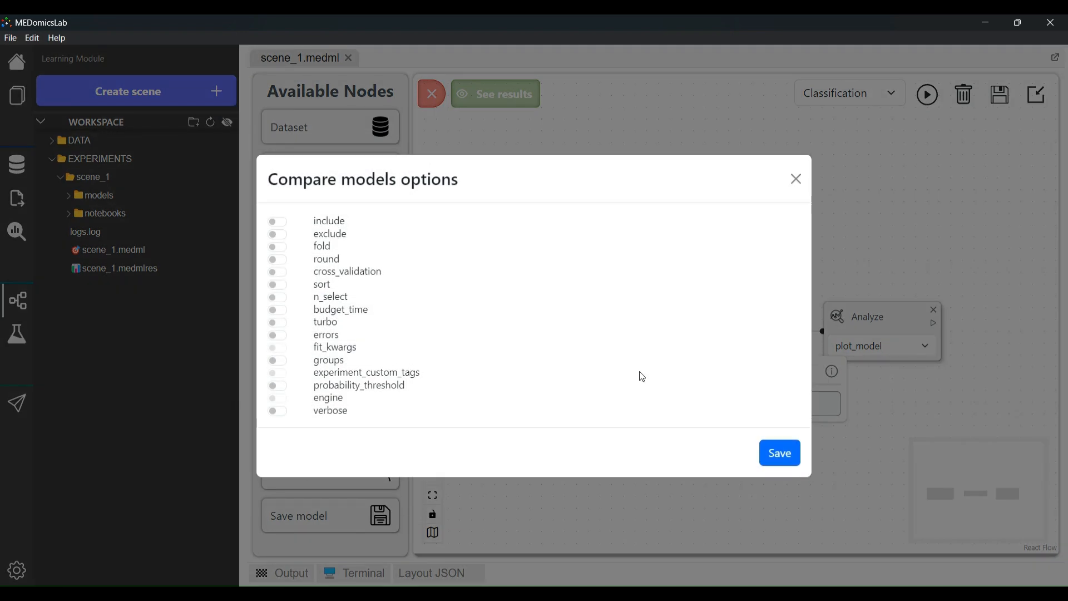
{"action": "mouse_move", "coordinate": [301, 290]}
{"action": "left_click", "coordinate": [285, 288]}
{"action": "left_click", "coordinate": [285, 299]}
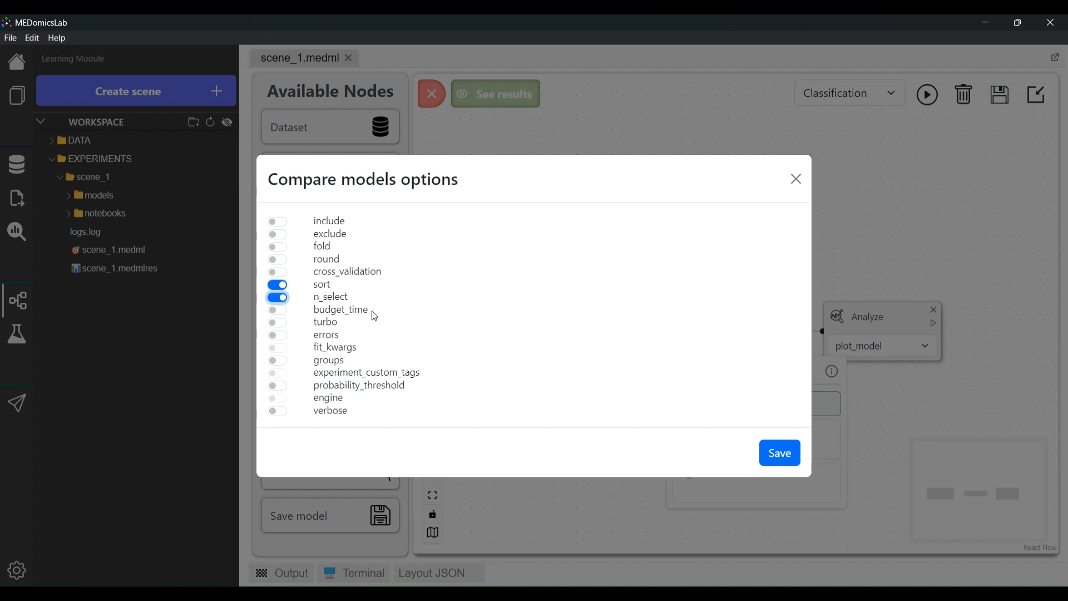
{"action": "left_click", "coordinate": [781, 453]}
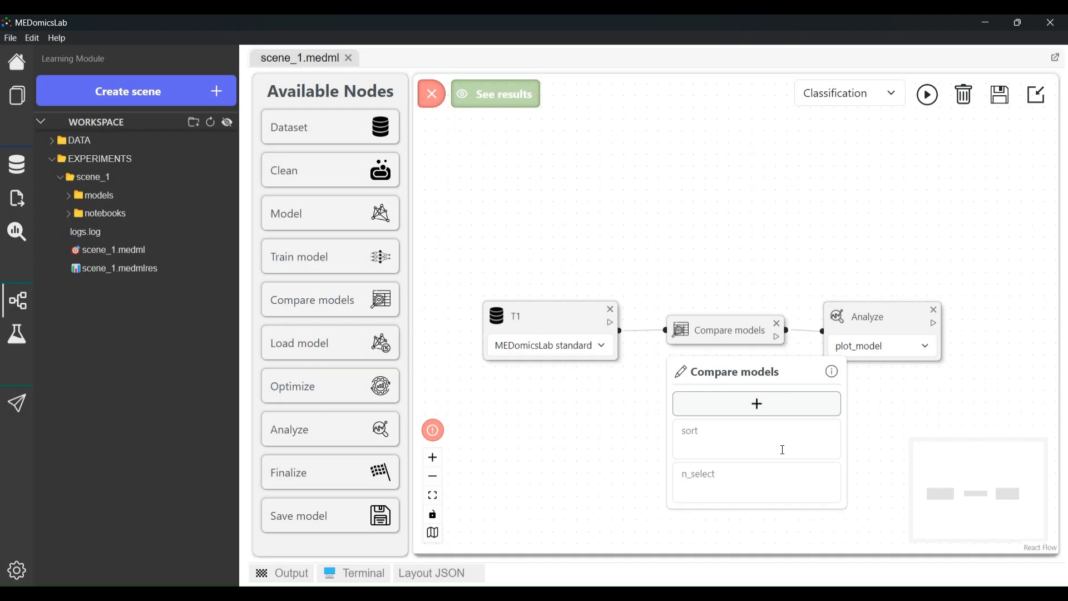
- Set the Compare models node's sort to auc and its n_select to 2
{"action": "left_click", "coordinate": [776, 447]}
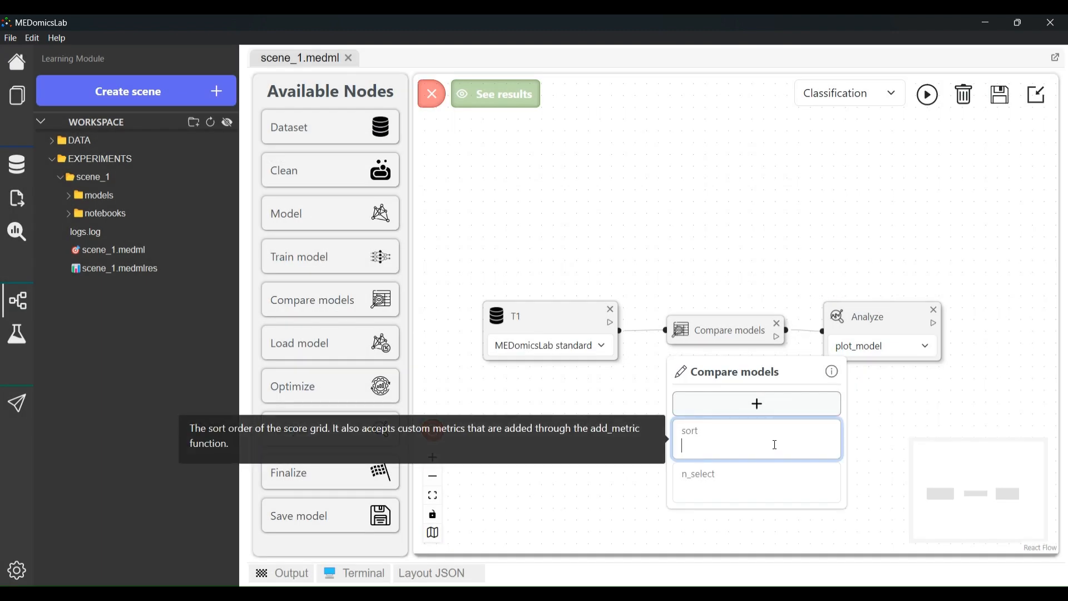
{"action": "type", "text": "auc"}
{"action": "left_click", "coordinate": [752, 490]}
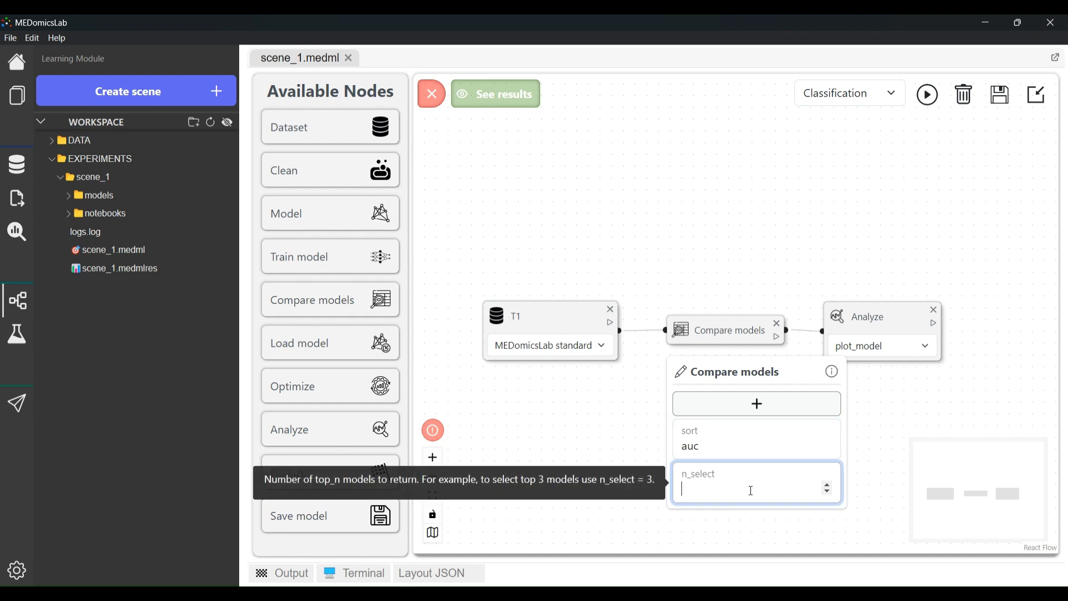
{"action": "type", "text": "2"}
{"action": "left_click", "coordinate": [862, 443]}
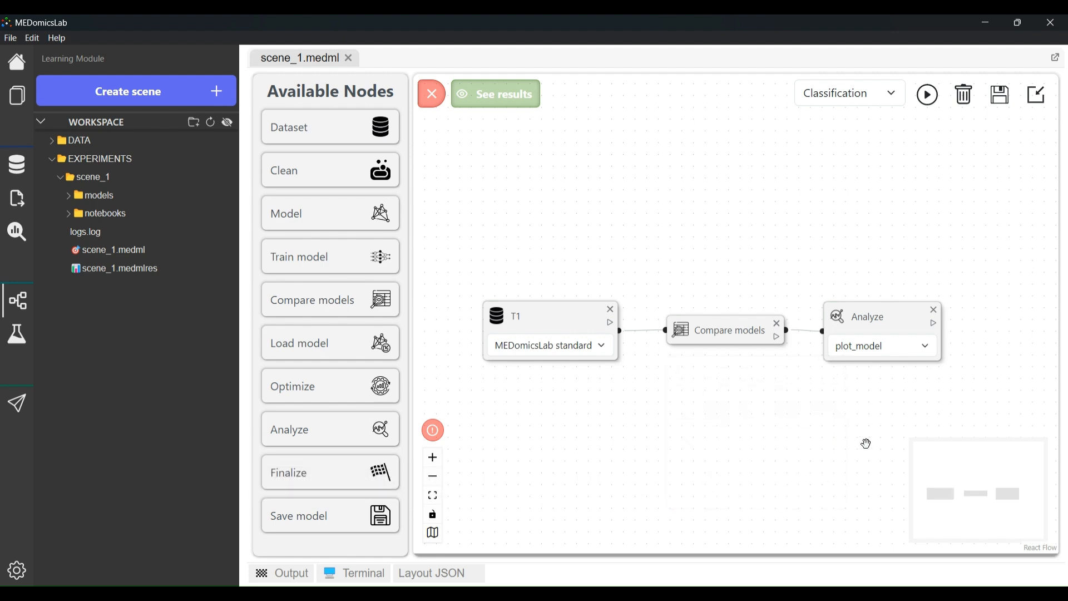
- Change the Analyze node's plot value to auc
{"action": "left_click", "coordinate": [873, 323]}
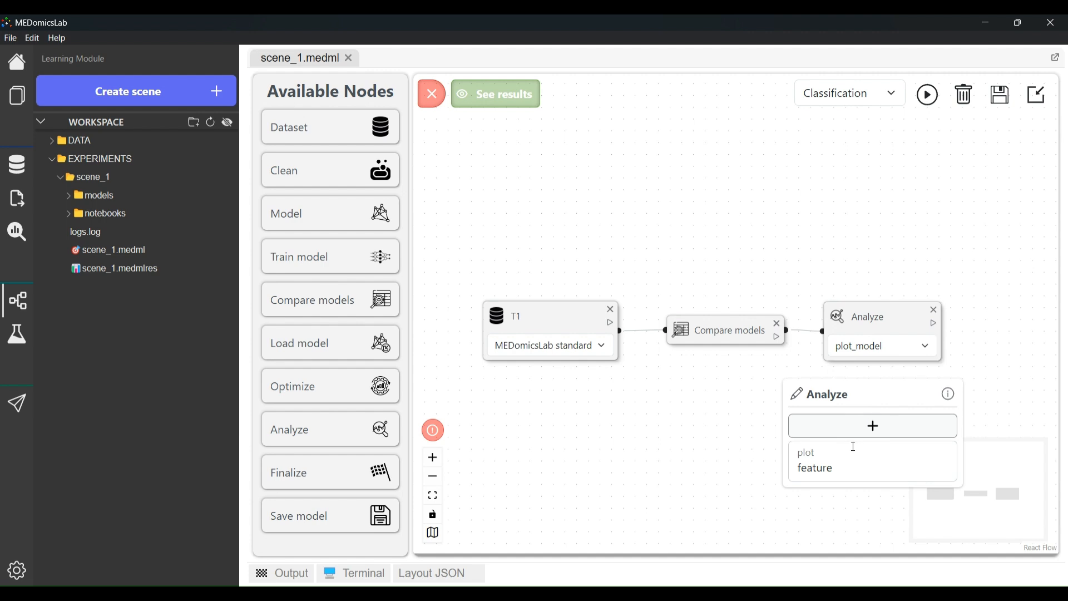
{"action": "left_click_drag", "start_coordinate": [846, 463], "coordinate": [791, 468]}
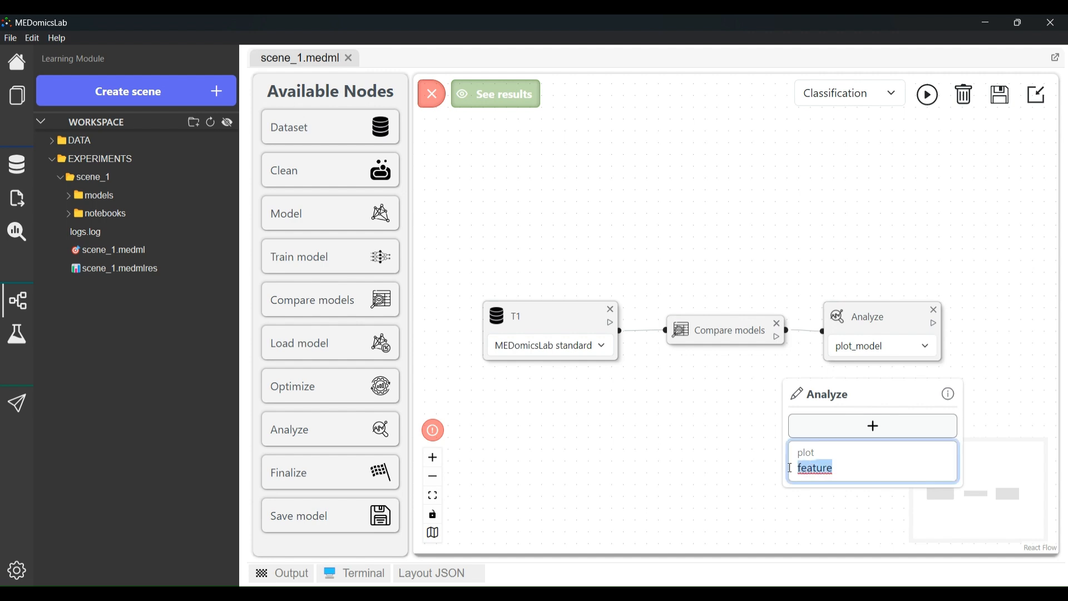
{"action": "type", "text": "auc"}
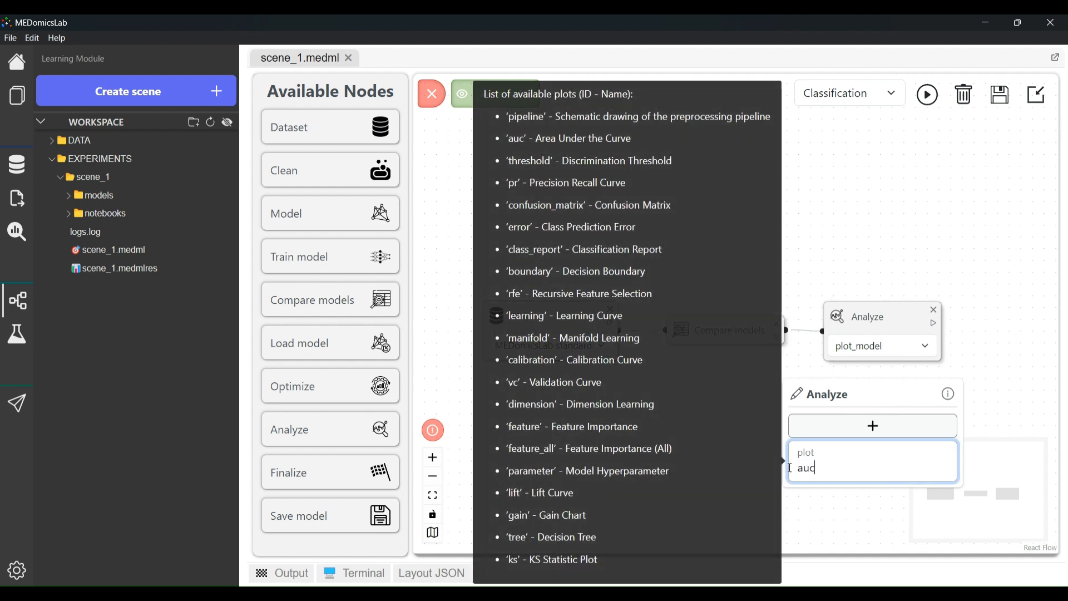
{"action": "left_click", "coordinate": [755, 455]}
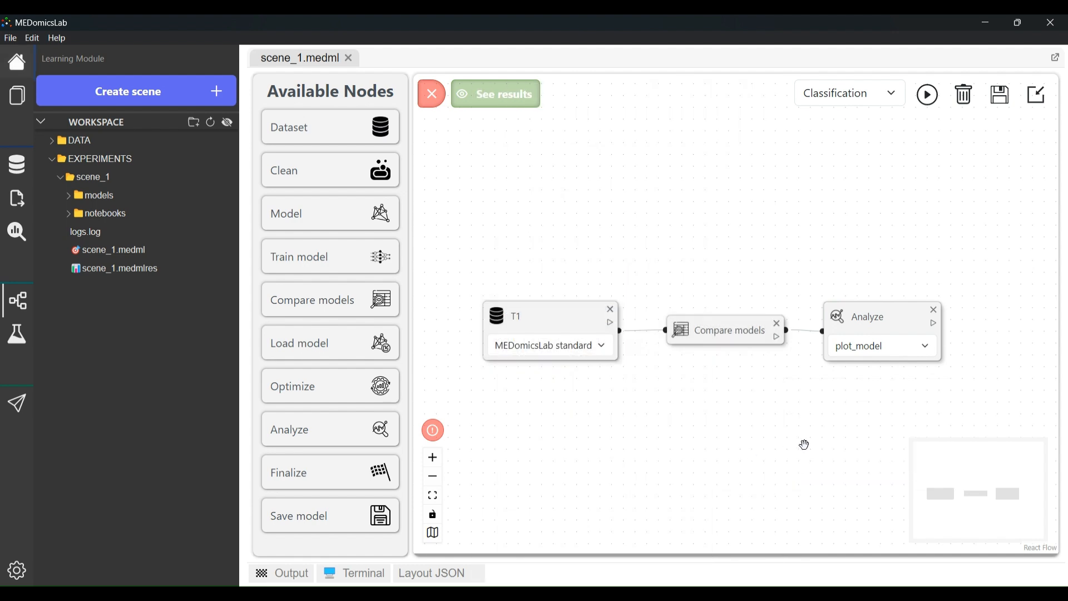
- Run the whole scene again and show its results
{"action": "left_click_drag", "start_coordinate": [805, 445], "coordinate": [799, 379]}
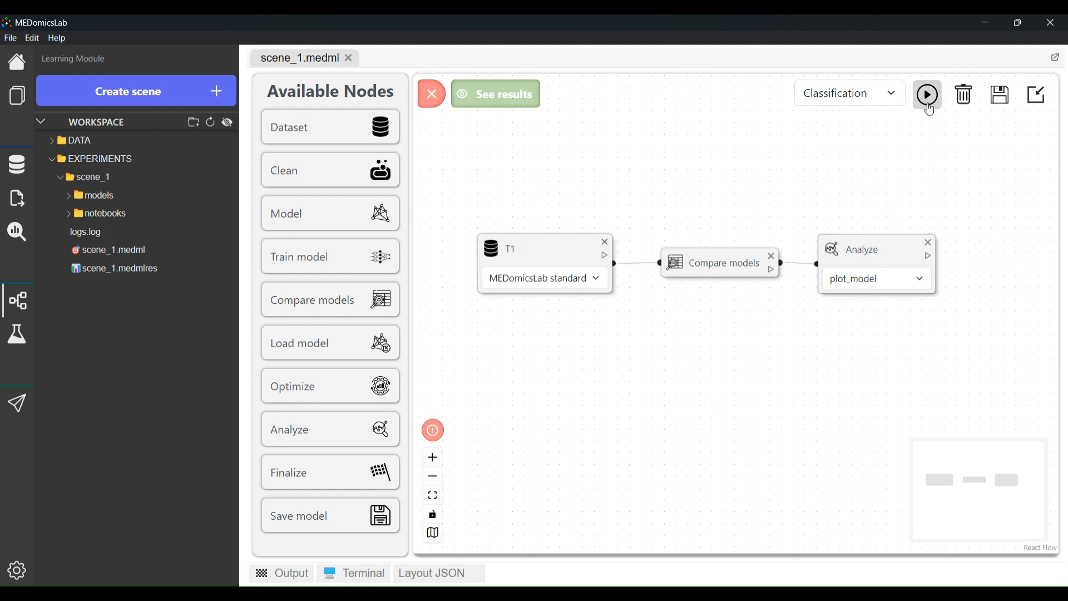
{"action": "left_click", "coordinate": [930, 106]}
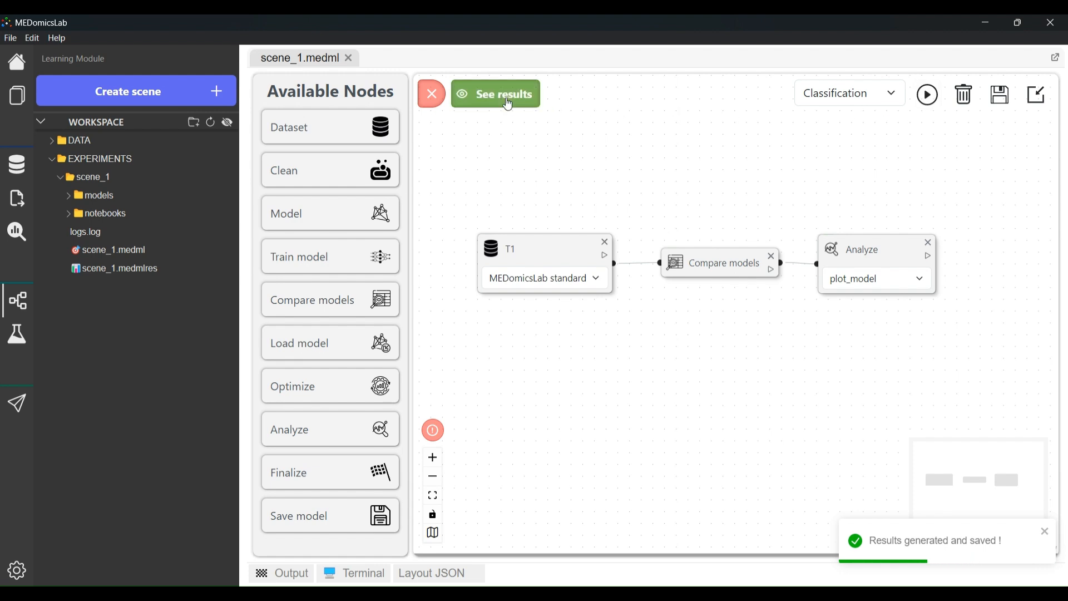
{"action": "left_click", "coordinate": [509, 105]}
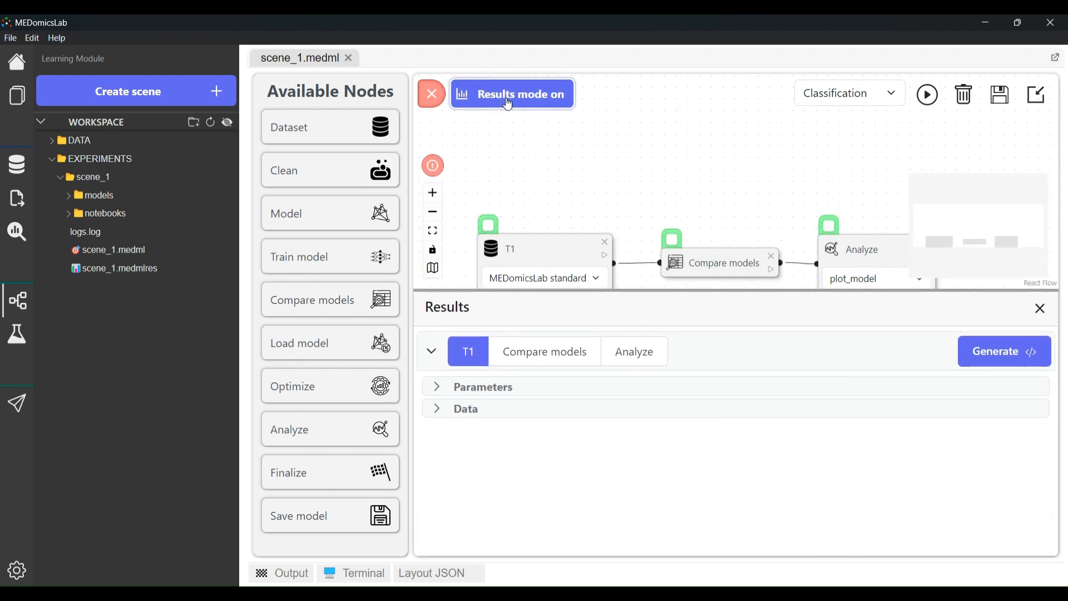
- Examine the full parameter list in the T1 node's results, and show the Compare models results
{"action": "left_click", "coordinate": [436, 390]}
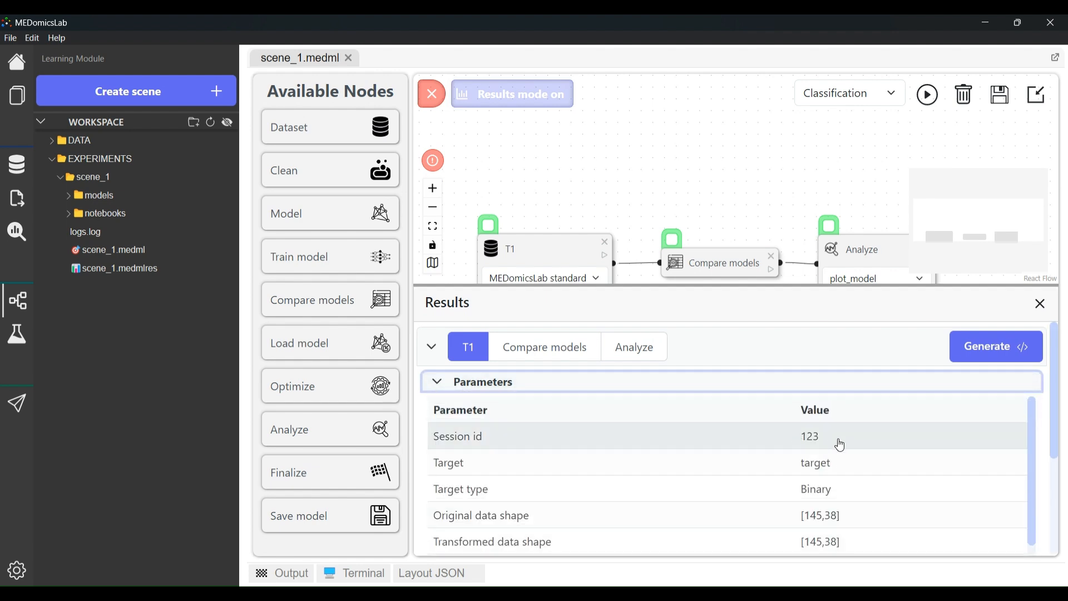
{"action": "scroll", "coordinate": [891, 435], "scroll_direction": "down", "scroll_amount": 3}
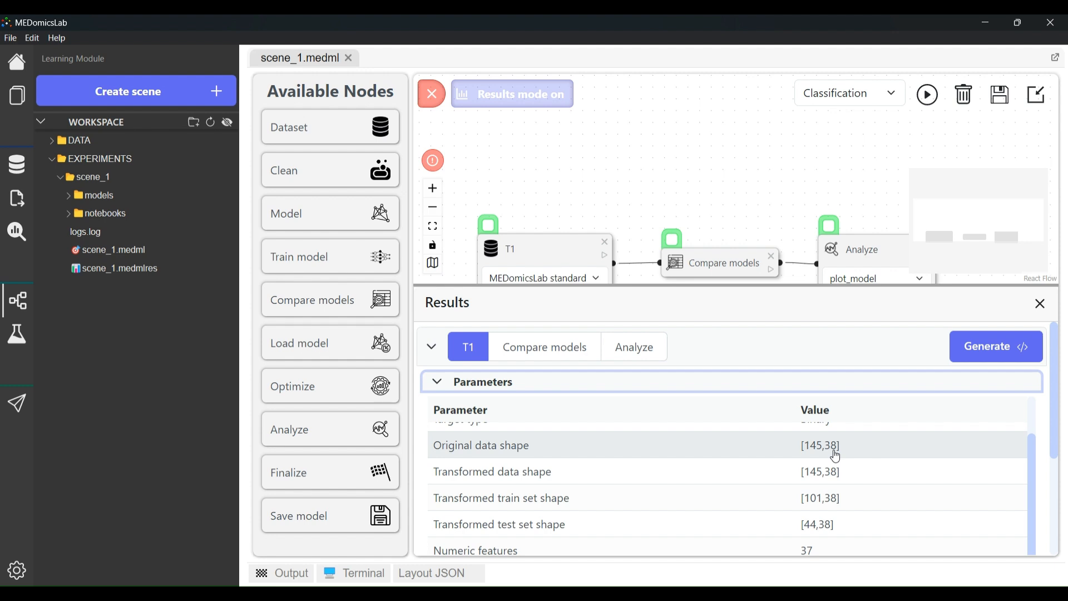
{"action": "scroll", "coordinate": [836, 456], "scroll_direction": "down", "scroll_amount": 5}
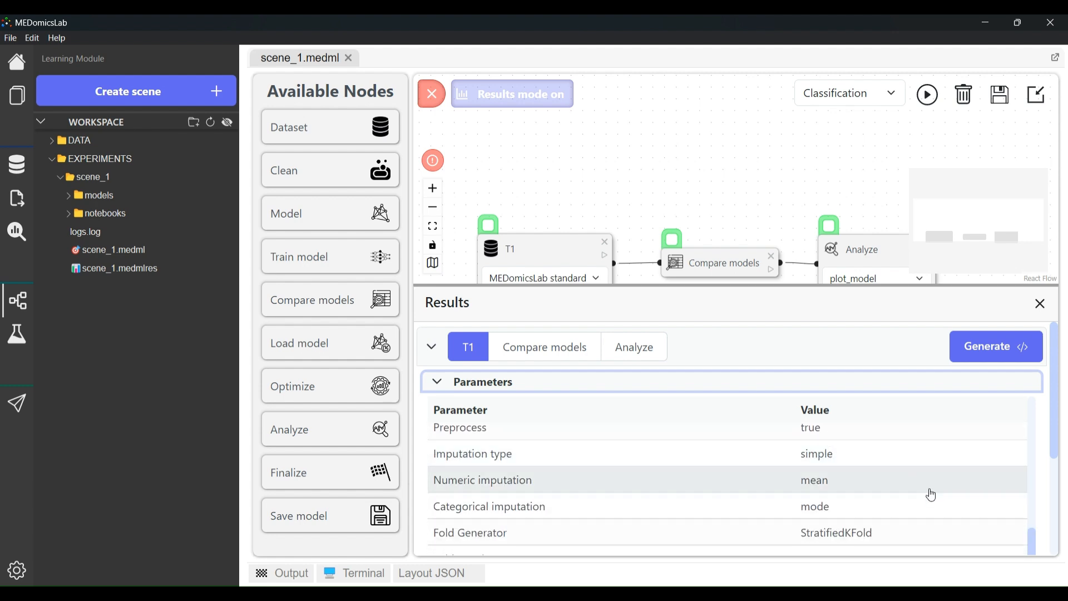
{"action": "scroll", "coordinate": [932, 495], "scroll_direction": "down", "scroll_amount": 5}
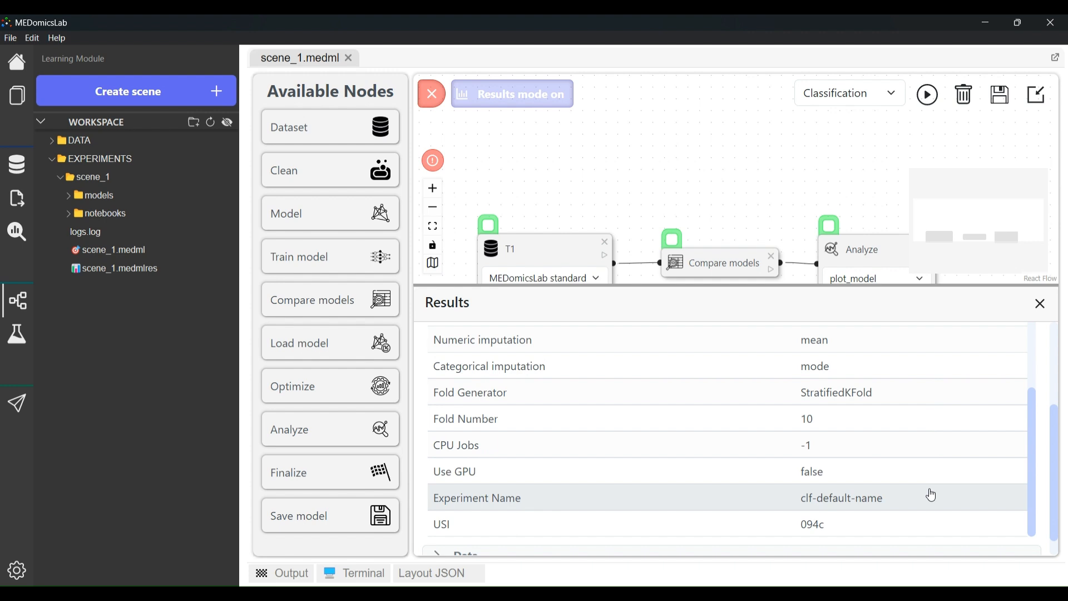
{"action": "scroll", "coordinate": [932, 495], "scroll_direction": "down", "scroll_amount": 1}
{"action": "scroll", "coordinate": [933, 495], "scroll_direction": "up", "scroll_amount": 3}
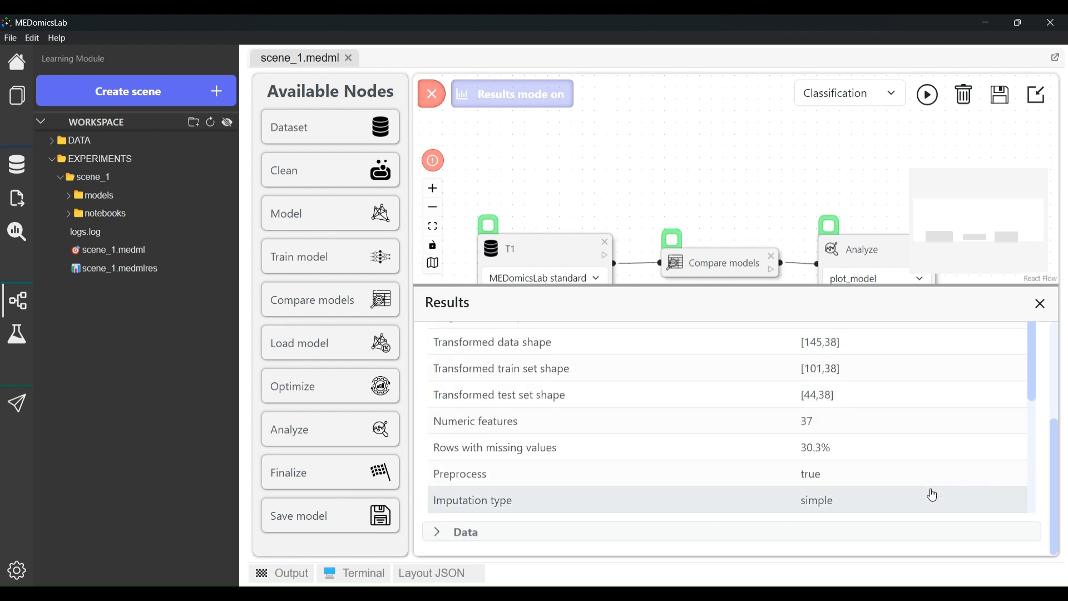
{"action": "scroll", "coordinate": [933, 495], "scroll_direction": "up", "scroll_amount": 1}
{"action": "scroll", "coordinate": [830, 412], "scroll_direction": "up", "scroll_amount": 3}
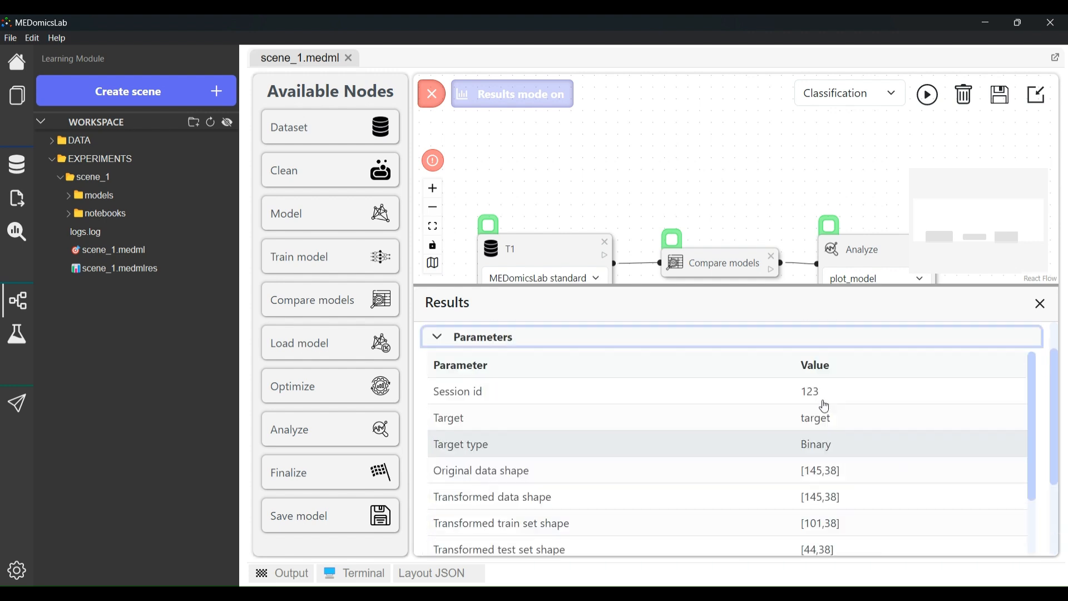
{"action": "scroll", "coordinate": [825, 407], "scroll_direction": "up", "scroll_amount": 2}
{"action": "left_click", "coordinate": [517, 350]}
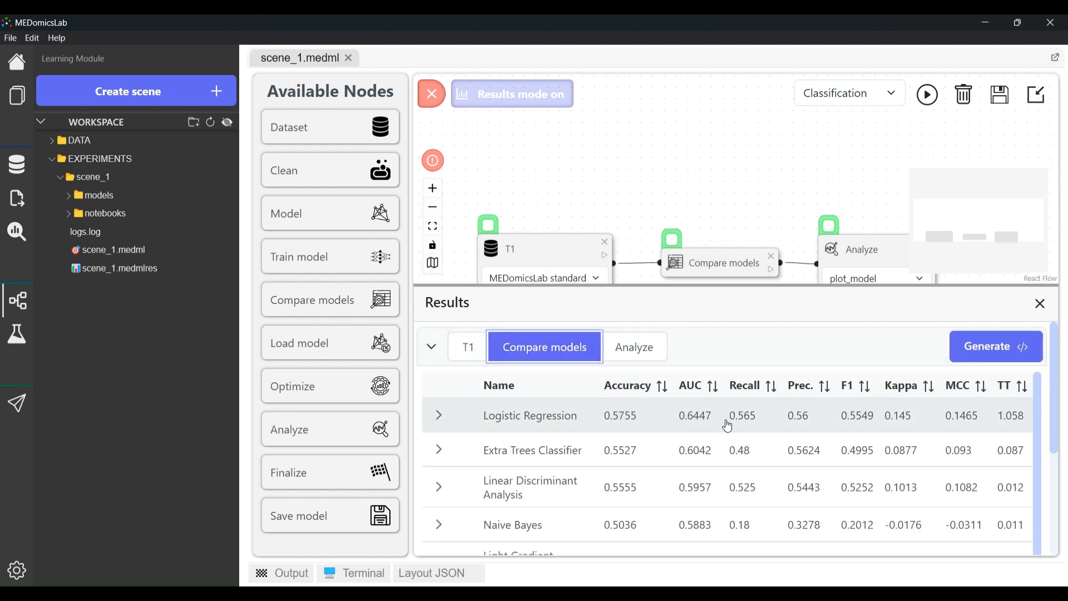
- View the Analyze node's ROC curves, and leave the results mode
{"action": "left_click", "coordinate": [645, 355]}
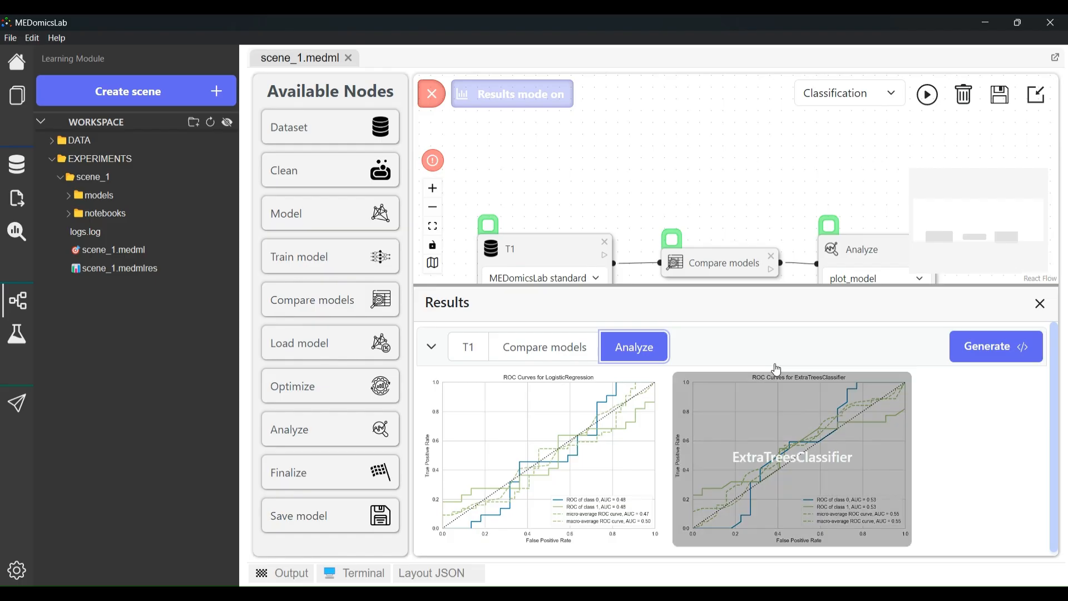
{"action": "left_click", "coordinate": [505, 106]}
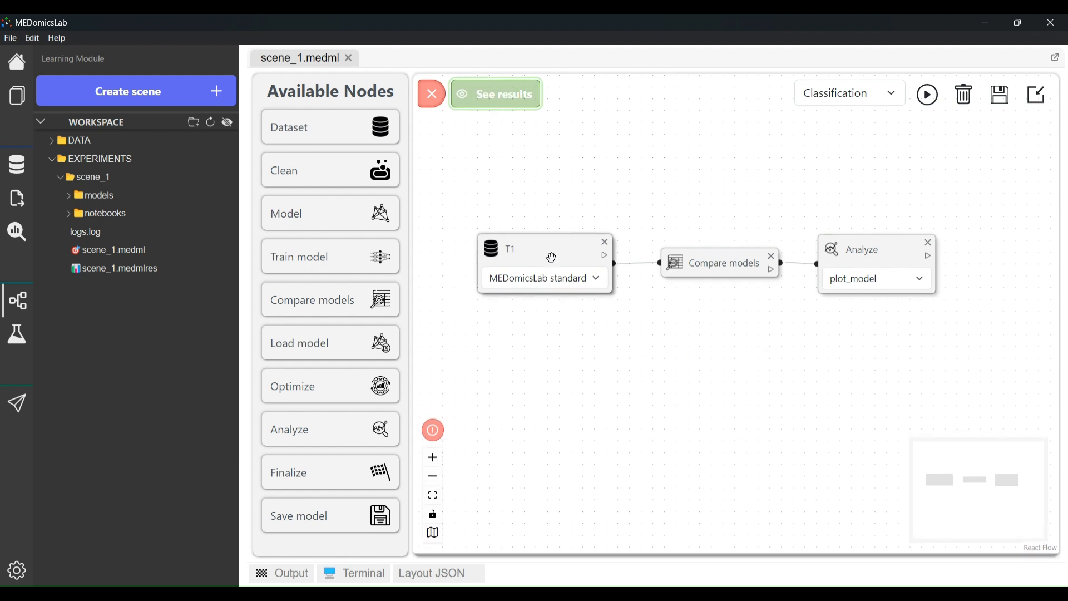
- Move the T1 node up, add a second Dataset node below it, and name the new node T1T2
{"action": "left_click_drag", "start_coordinate": [549, 256], "coordinate": [535, 208]}
{"action": "left_click_drag", "start_coordinate": [376, 146], "coordinate": [508, 294]}
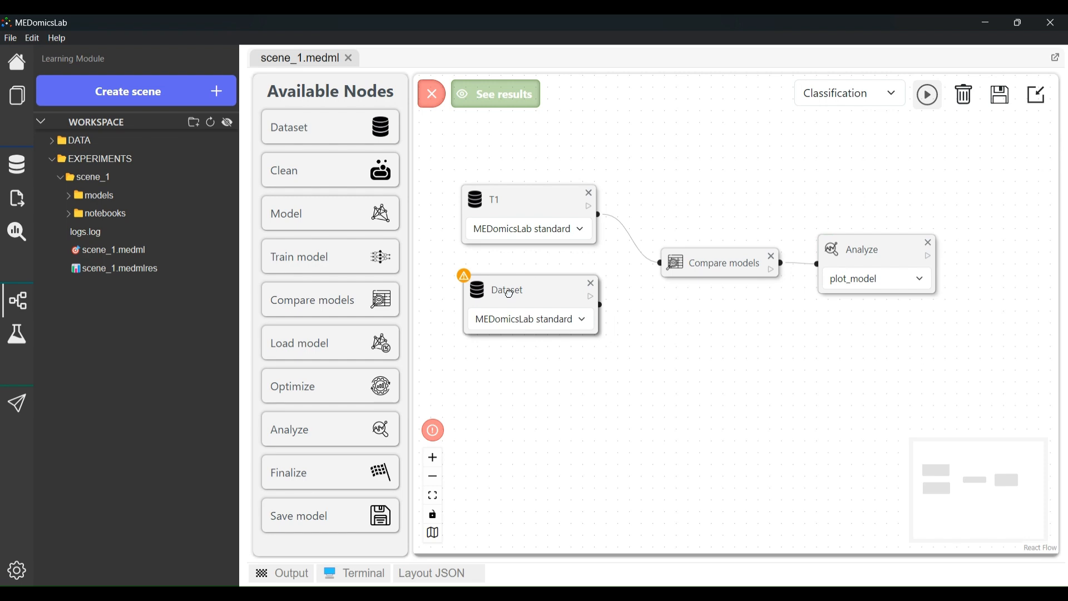
{"action": "left_click", "coordinate": [509, 290]}
{"action": "left_click", "coordinate": [549, 370]}
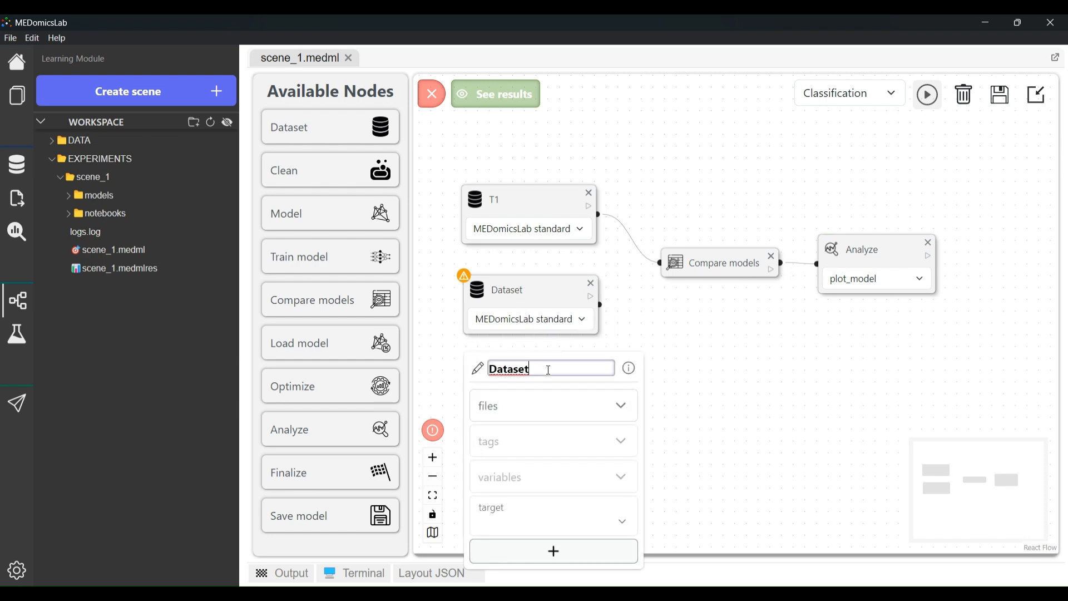
{"action": "key", "text": "ctrl+a"}
{"action": "key", "text": "BackSpace"}
{"action": "type", "text": "T1T2"}
{"action": "key", "text": "Tab"}
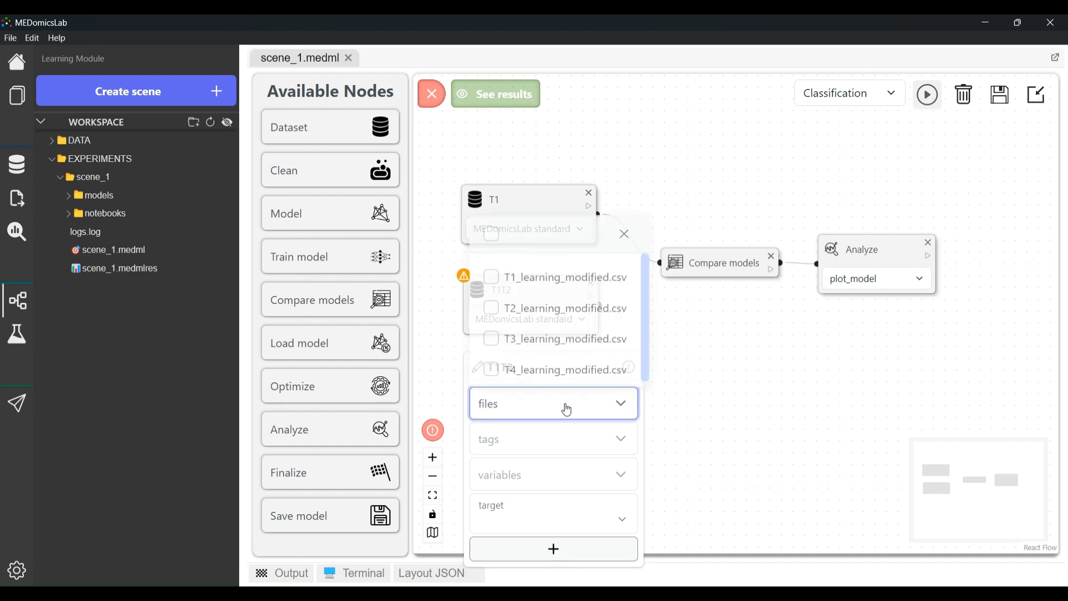
- Set the T1T2 node's files to T1_learning_modified.csv and T2_learning_modified.csv
{"action": "left_click", "coordinate": [565, 408]}
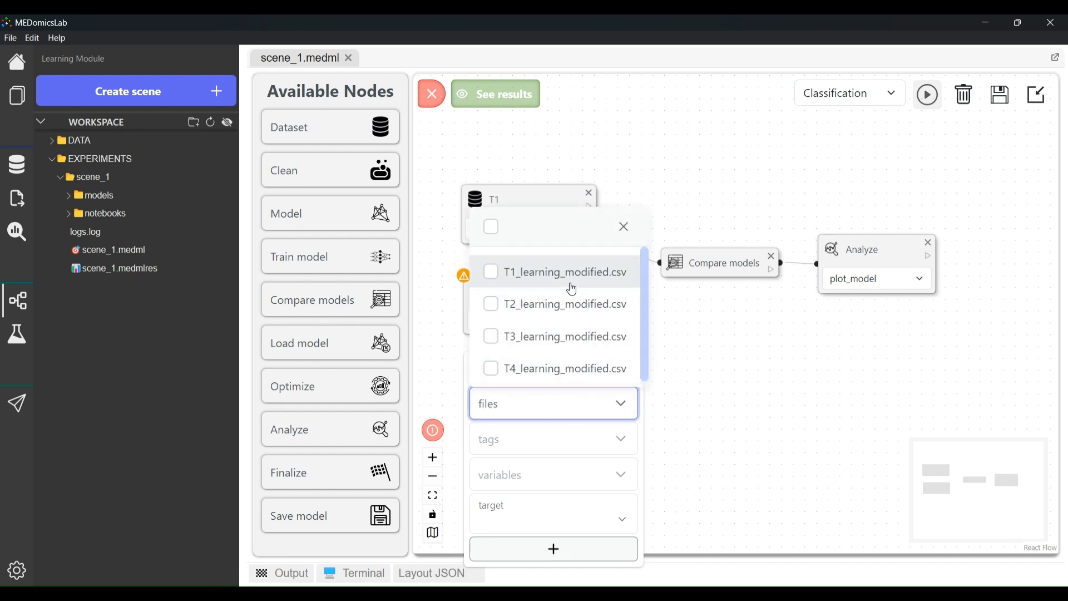
{"action": "left_click", "coordinate": [539, 279]}
{"action": "left_click", "coordinate": [568, 309]}
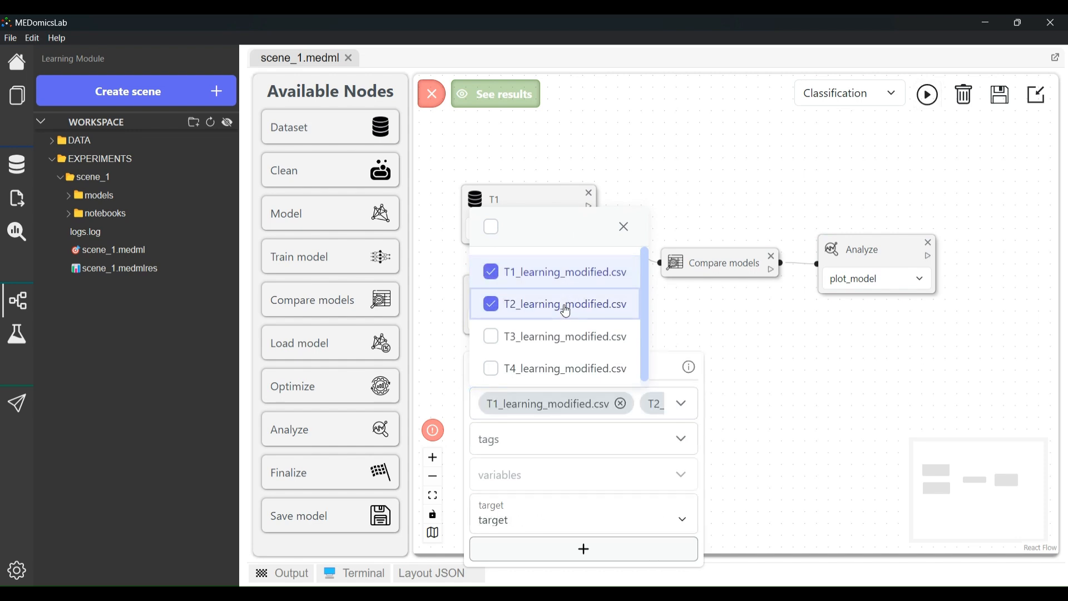
- Select all tags and all variables for the T1T2 node
{"action": "left_click", "coordinate": [561, 445]}
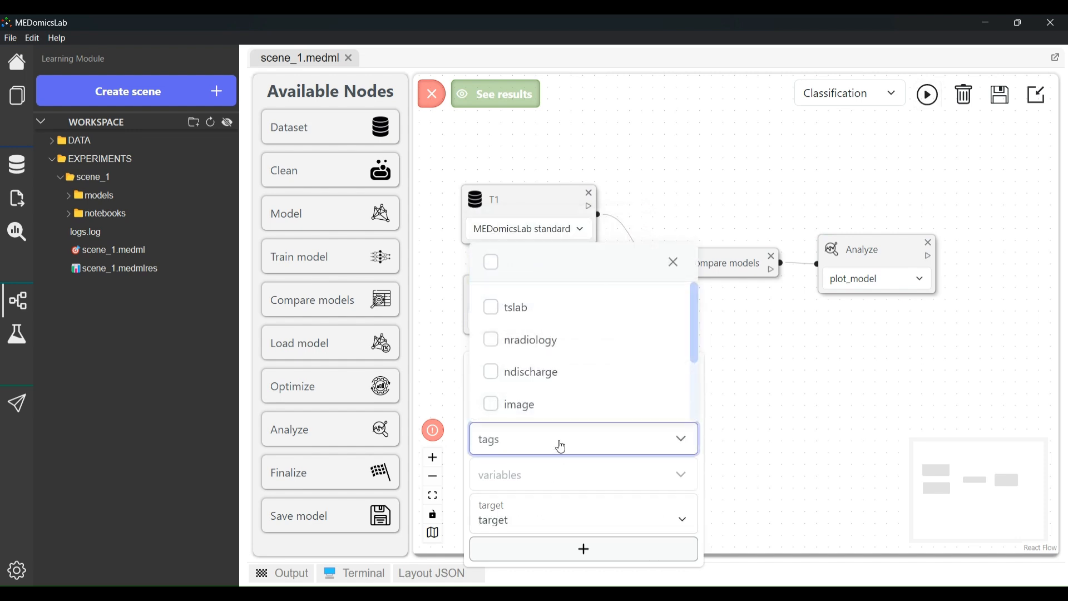
{"action": "left_click", "coordinate": [491, 263]}
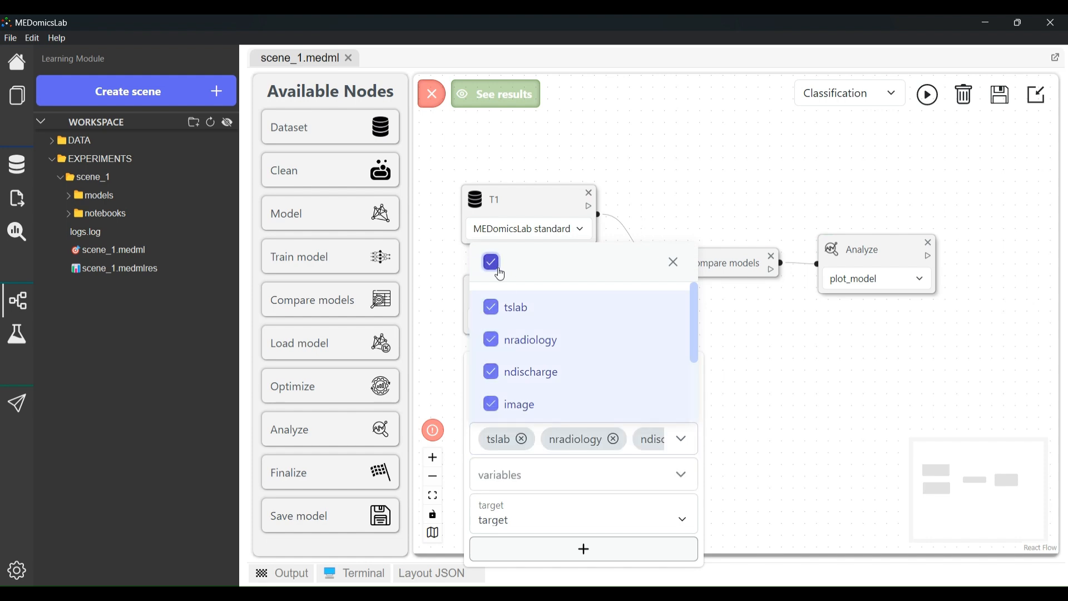
{"action": "left_click", "coordinate": [564, 475]}
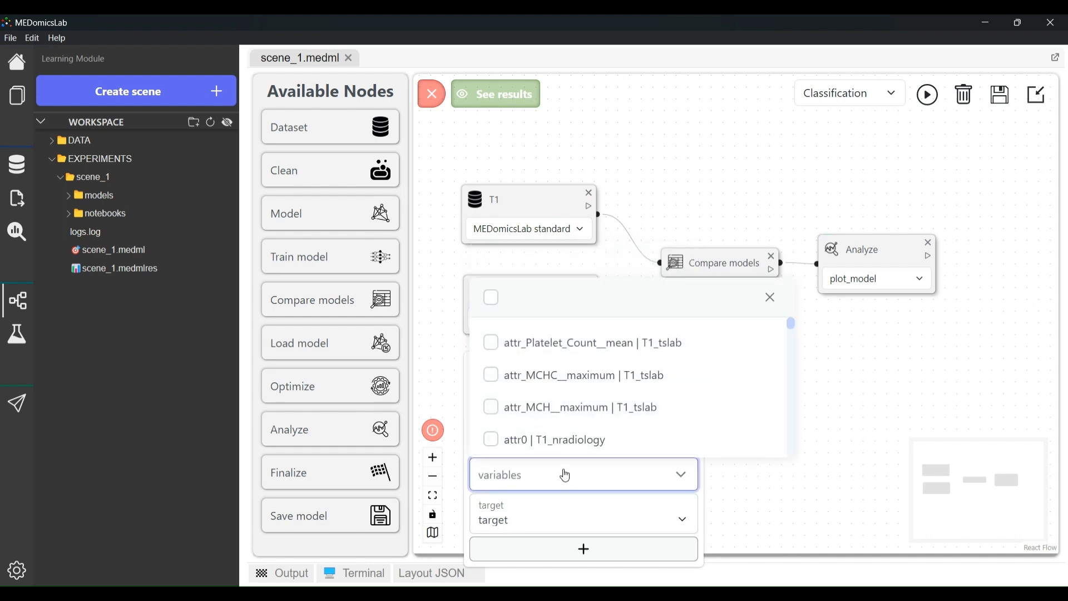
{"action": "left_click", "coordinate": [490, 299]}
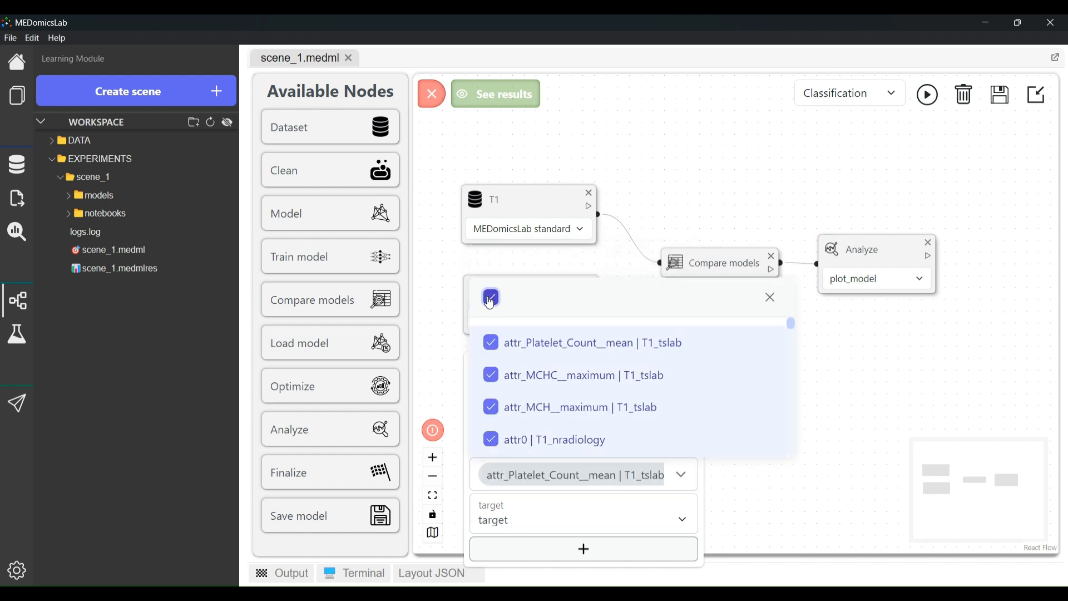
- Enable the index and session_id options for the T1T2 node and save the selection
{"action": "left_click", "coordinate": [606, 555]}
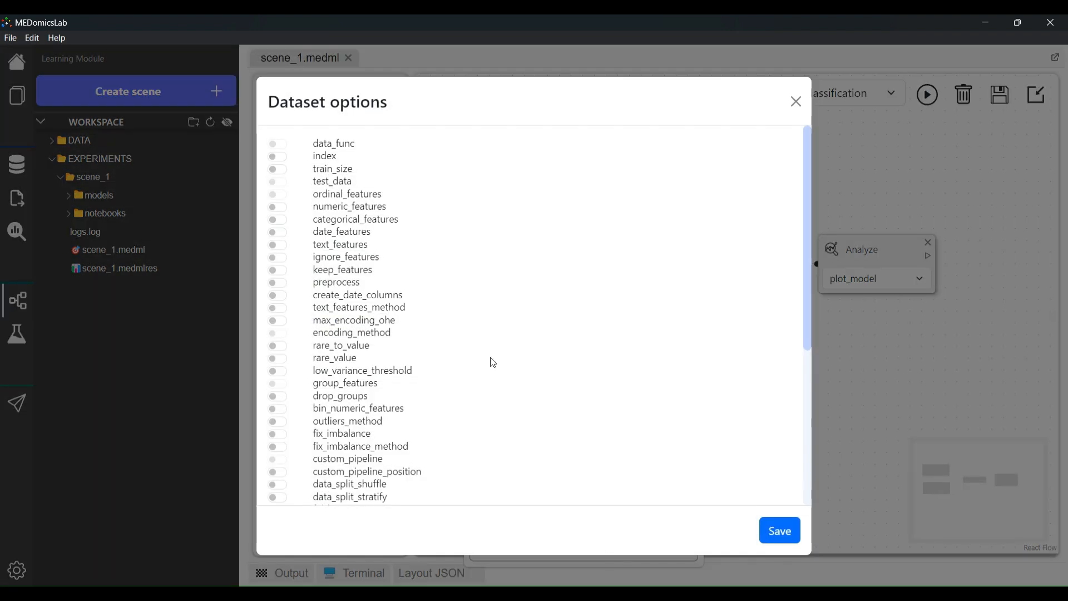
{"action": "left_click", "coordinate": [277, 157]}
{"action": "scroll", "coordinate": [307, 271], "scroll_direction": "down", "scroll_amount": 3}
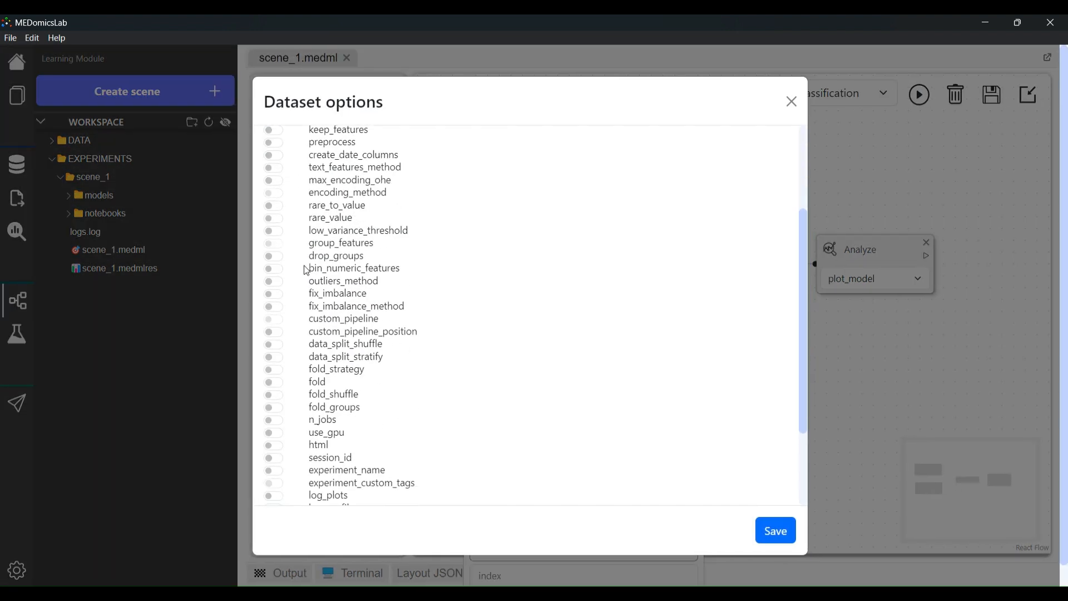
{"action": "scroll", "coordinate": [307, 271], "scroll_direction": "down", "scroll_amount": 3}
{"action": "left_click", "coordinate": [274, 337]}
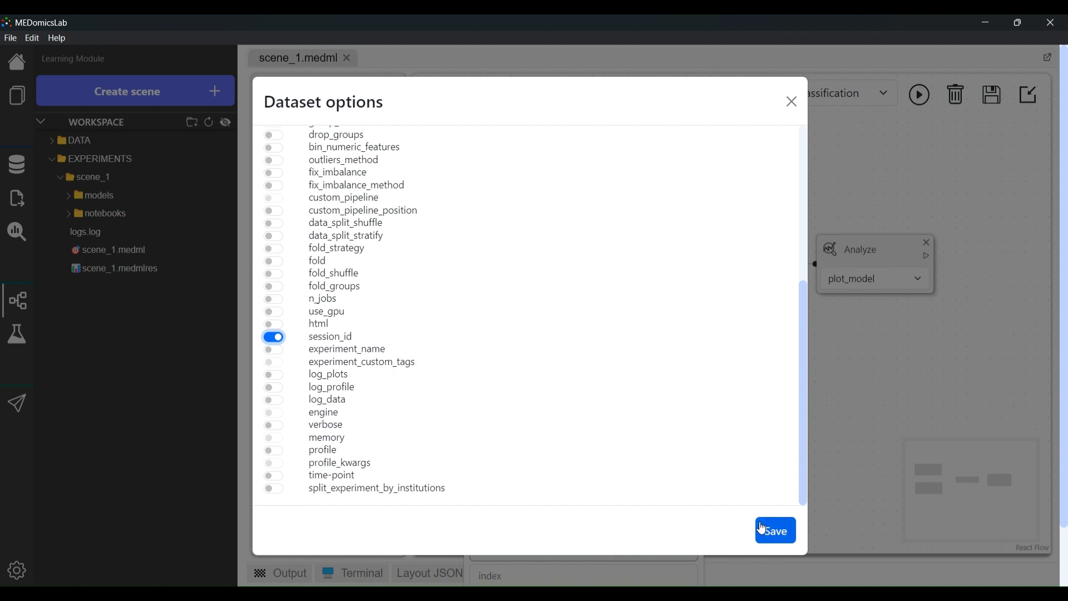
{"action": "left_click", "coordinate": [775, 531]}
- Set the T1T2 node's index to subject_id and its session_id to 123
{"action": "scroll", "coordinate": [627, 535], "scroll_direction": "down", "scroll_amount": 2}
{"action": "left_click", "coordinate": [581, 514]}
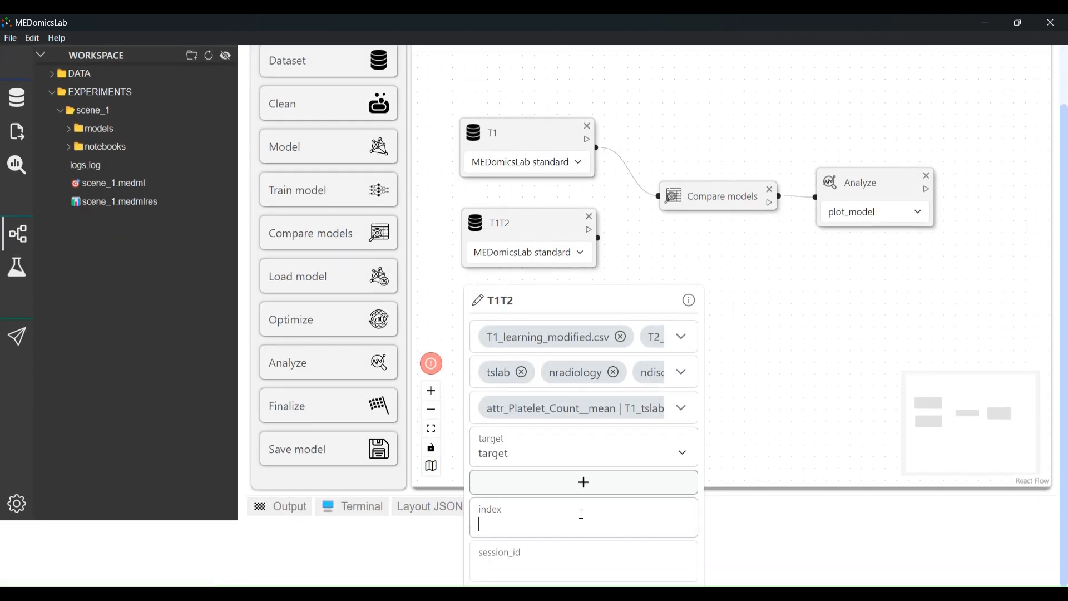
{"action": "type", "text": "subject"}
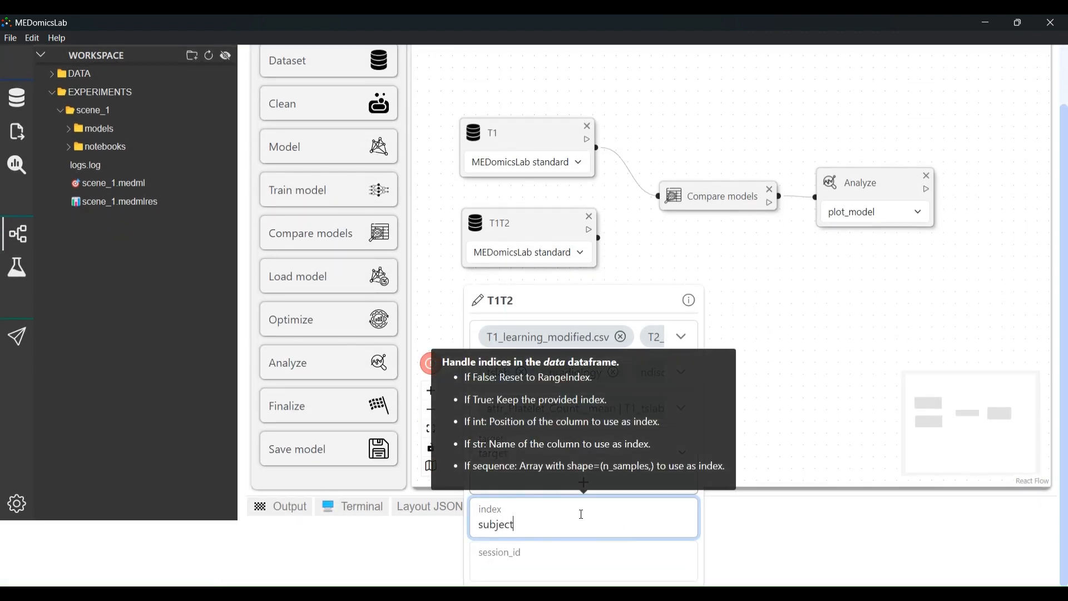
{"action": "type", "text": "_id"}
{"action": "key", "text": "Tab"}
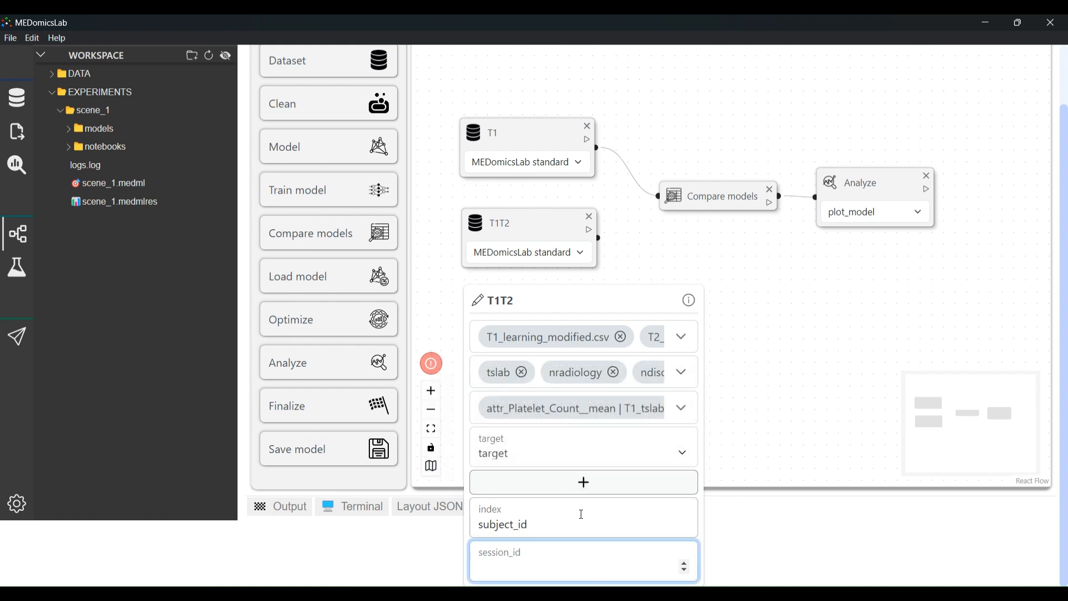
{"action": "type", "text": "123"}
{"action": "left_click", "coordinate": [775, 383]}
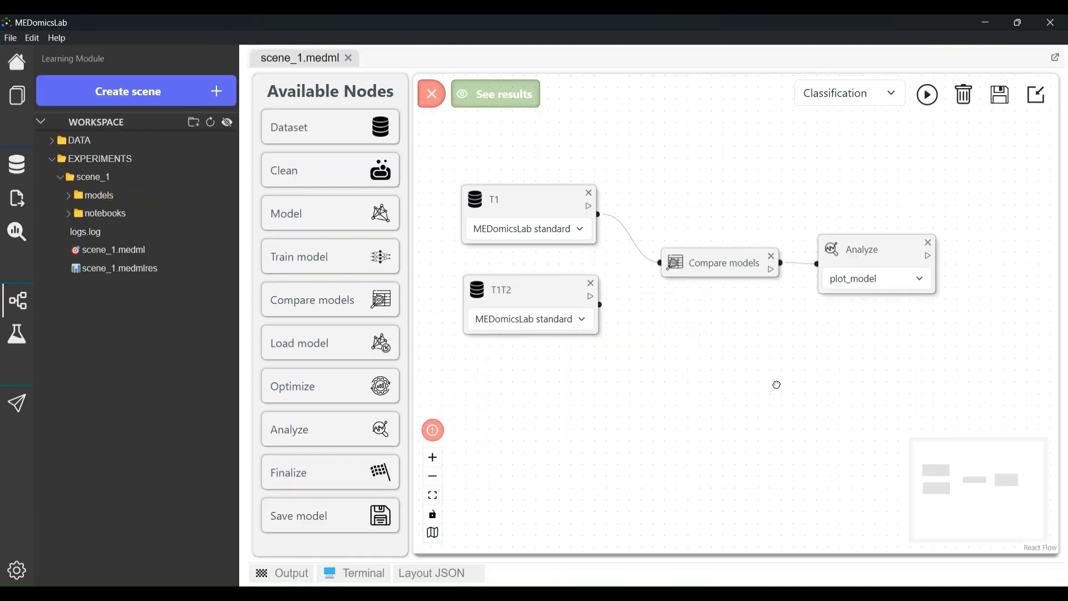
- Connect the T1T2 node's output to the Compare models node, and move T1T2 slightly closer to T1
{"action": "left_click", "coordinate": [545, 298]}
{"action": "left_click", "coordinate": [695, 424]}
{"action": "left_click_drag", "start_coordinate": [601, 305], "coordinate": [667, 263]}
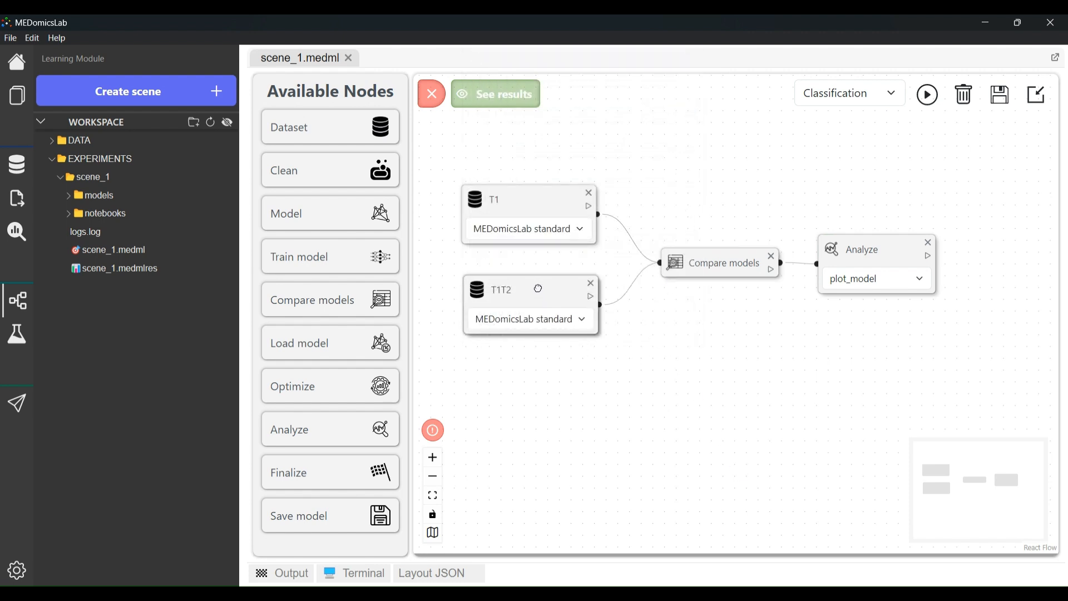
{"action": "left_click_drag", "start_coordinate": [536, 286], "coordinate": [536, 272]}
- Run the scene with both datasets and open its results
{"action": "left_click", "coordinate": [927, 94]}
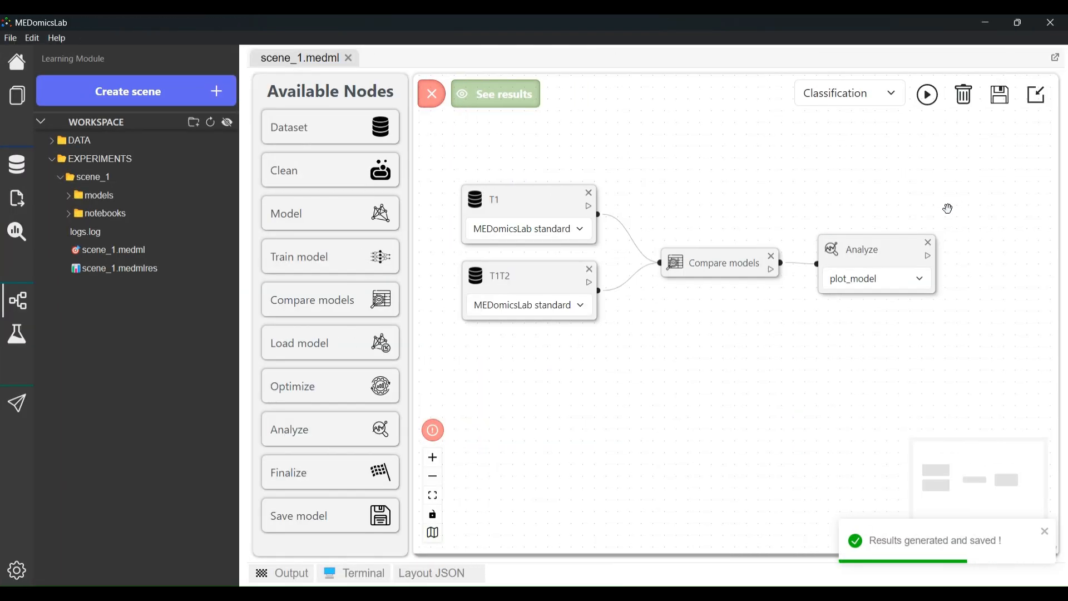
{"action": "left_click", "coordinate": [528, 103]}
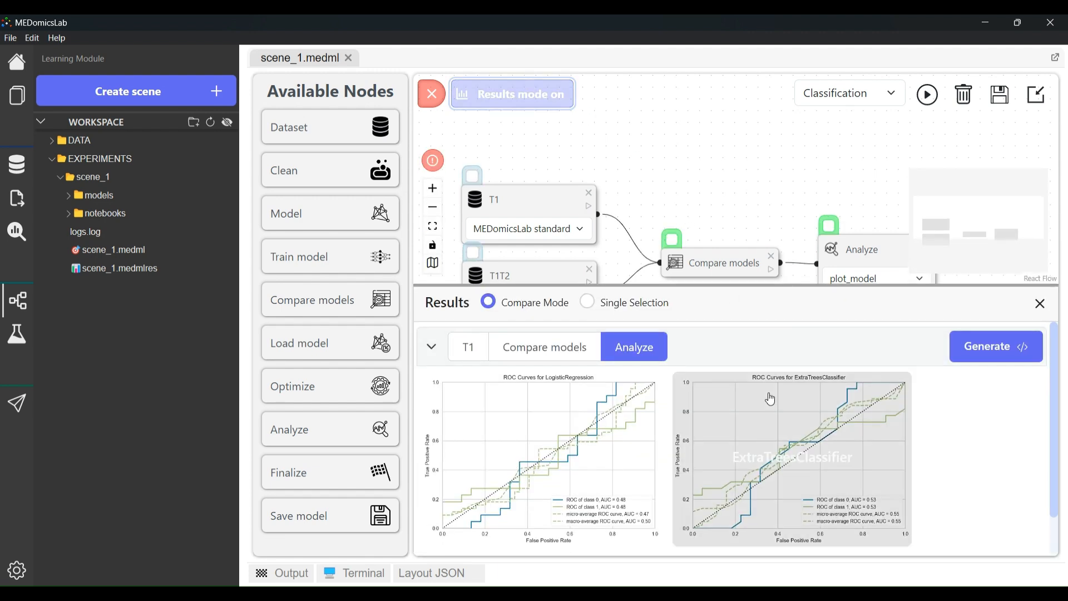
- Review the Compare models results of the T1 pipeline and those of the T1T2 pipeline
{"action": "left_click", "coordinate": [429, 346]}
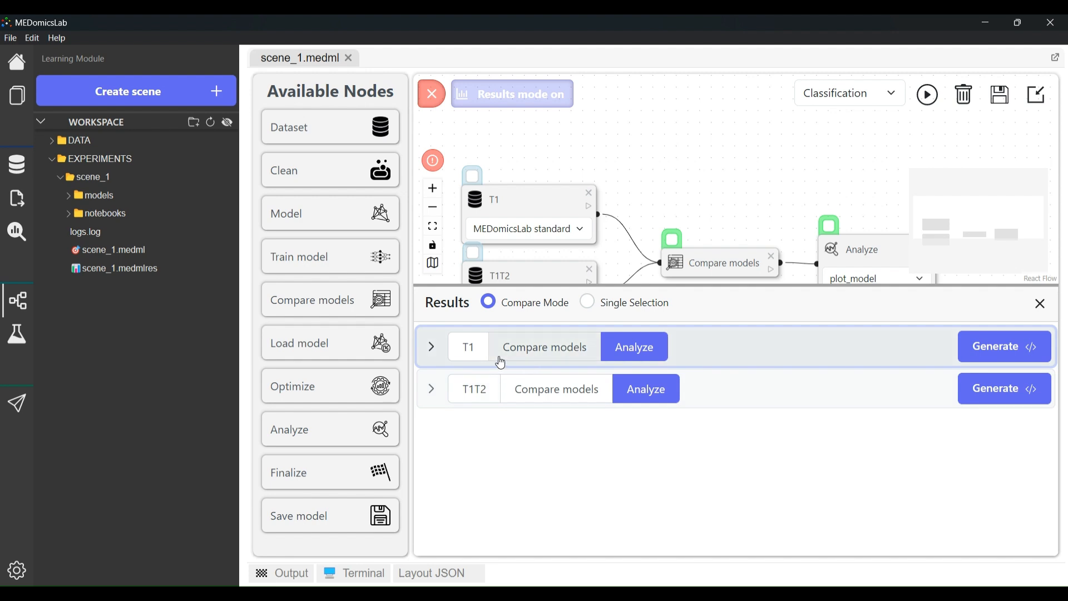
{"action": "left_click", "coordinate": [532, 354]}
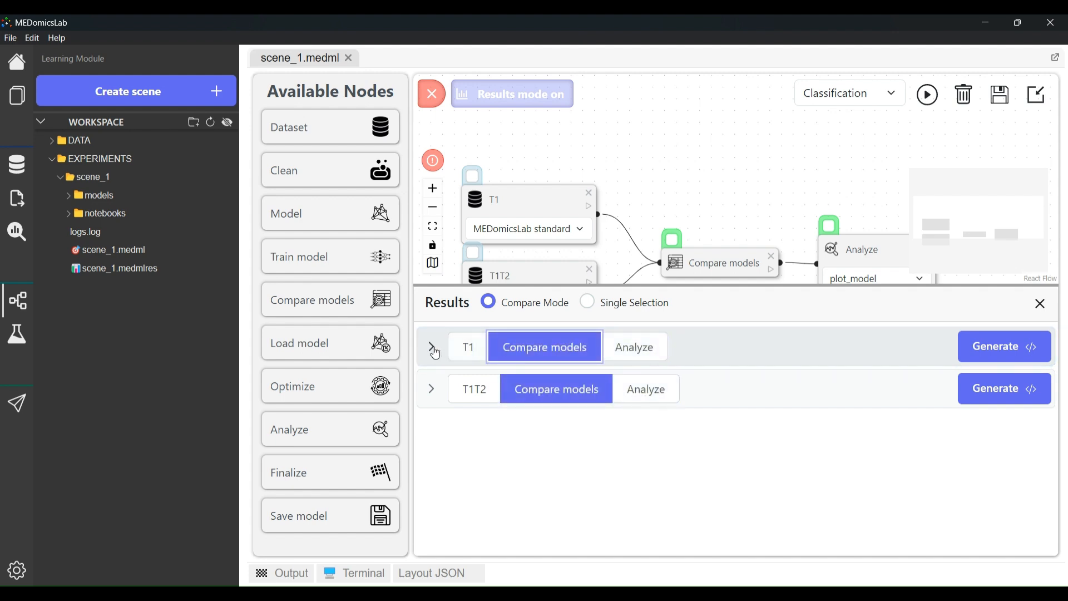
{"action": "left_click", "coordinate": [434, 349]}
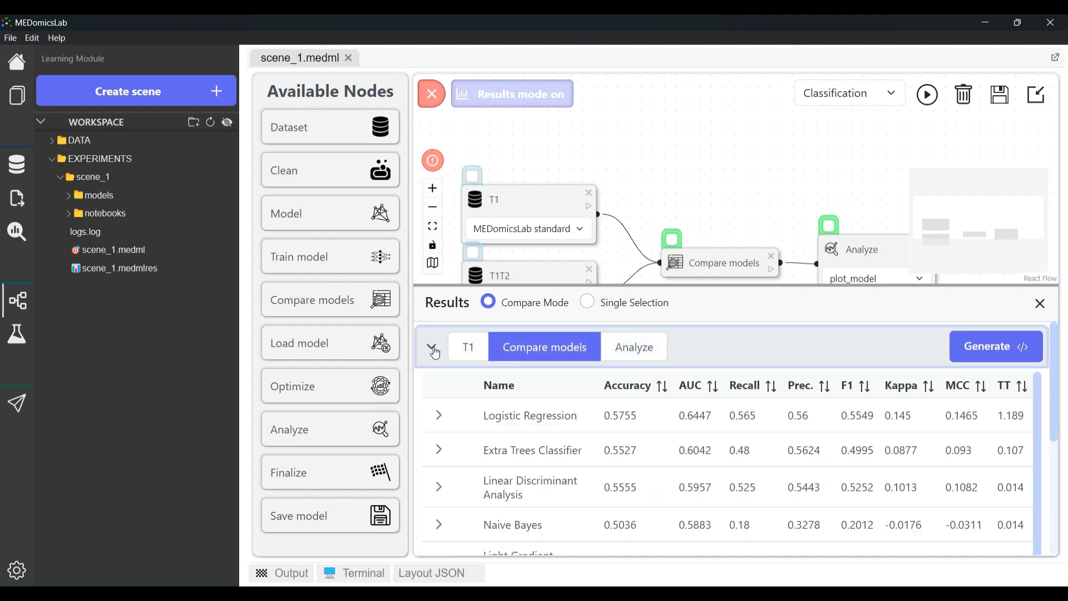
{"action": "left_click", "coordinate": [434, 351]}
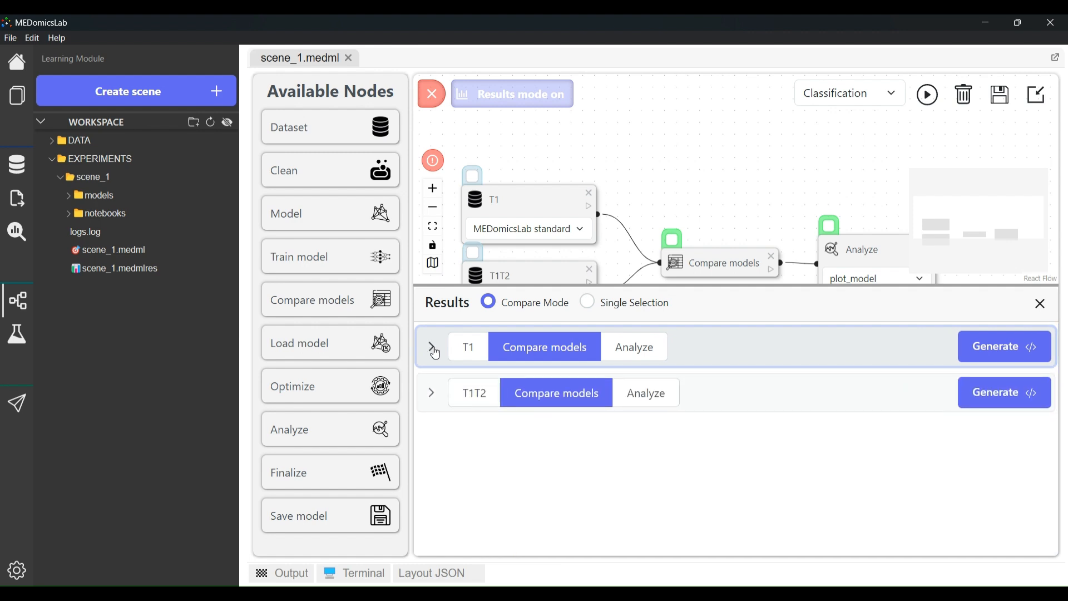
{"action": "left_click", "coordinate": [431, 392]}
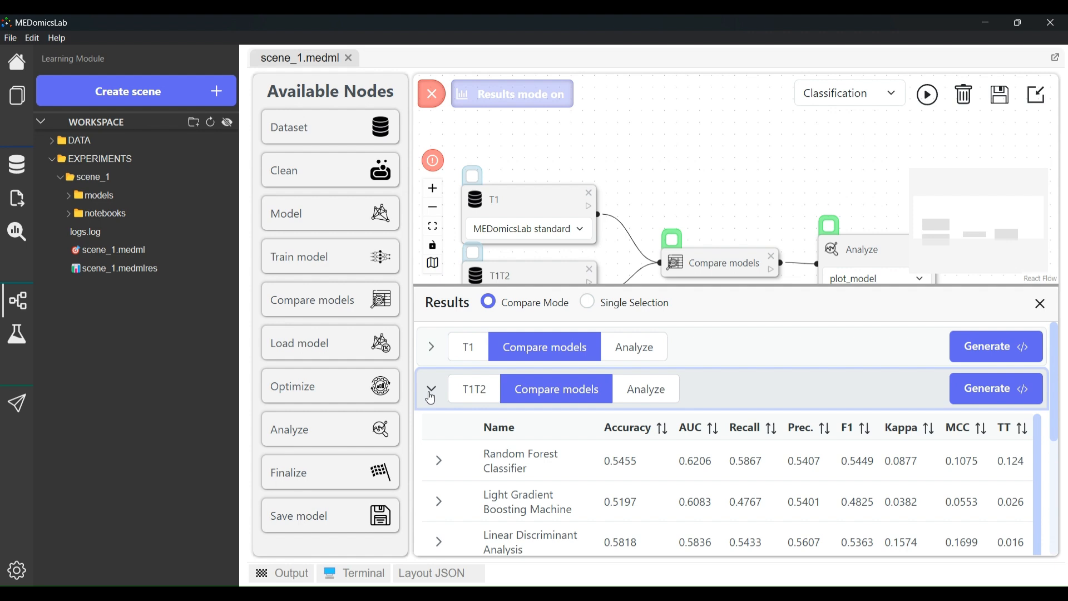
- Examine the full parameter list in the T1T2 node's results
{"action": "left_click", "coordinate": [470, 389]}
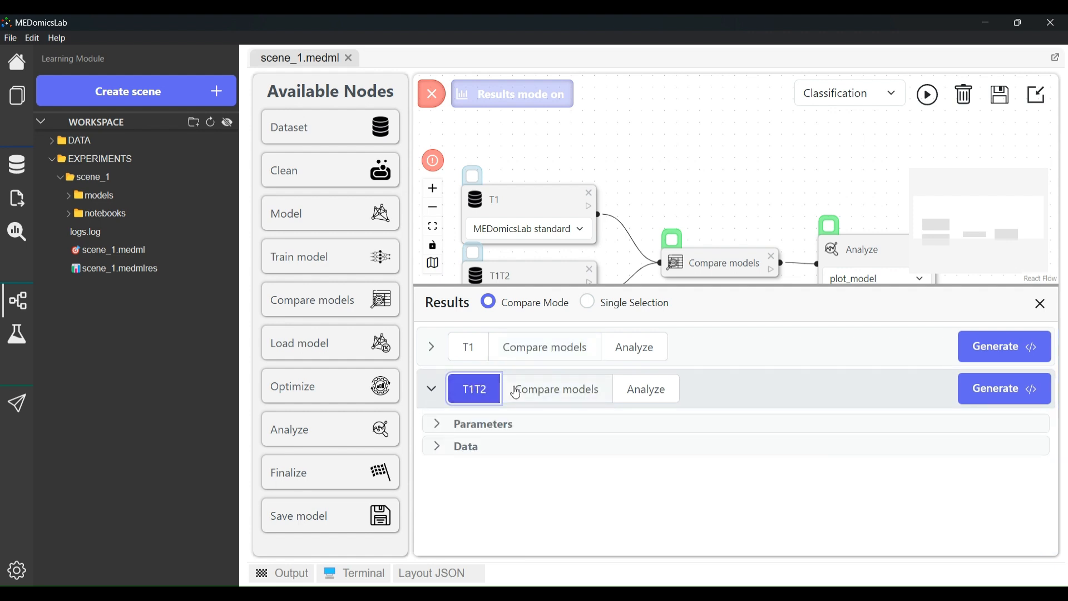
{"action": "left_click", "coordinate": [445, 428]}
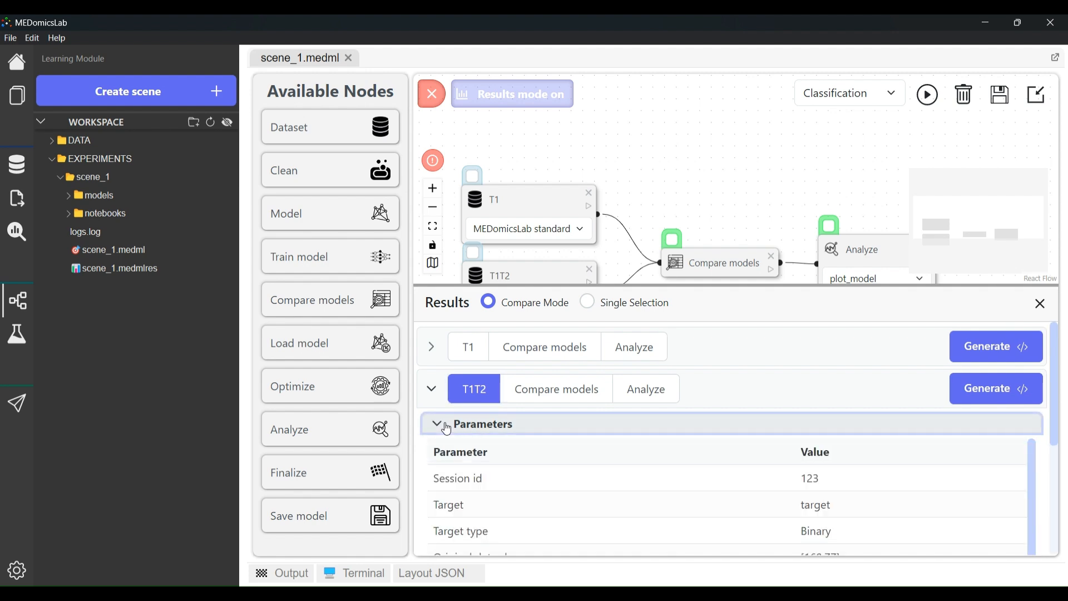
{"action": "scroll", "coordinate": [689, 473], "scroll_direction": "down", "scroll_amount": 5}
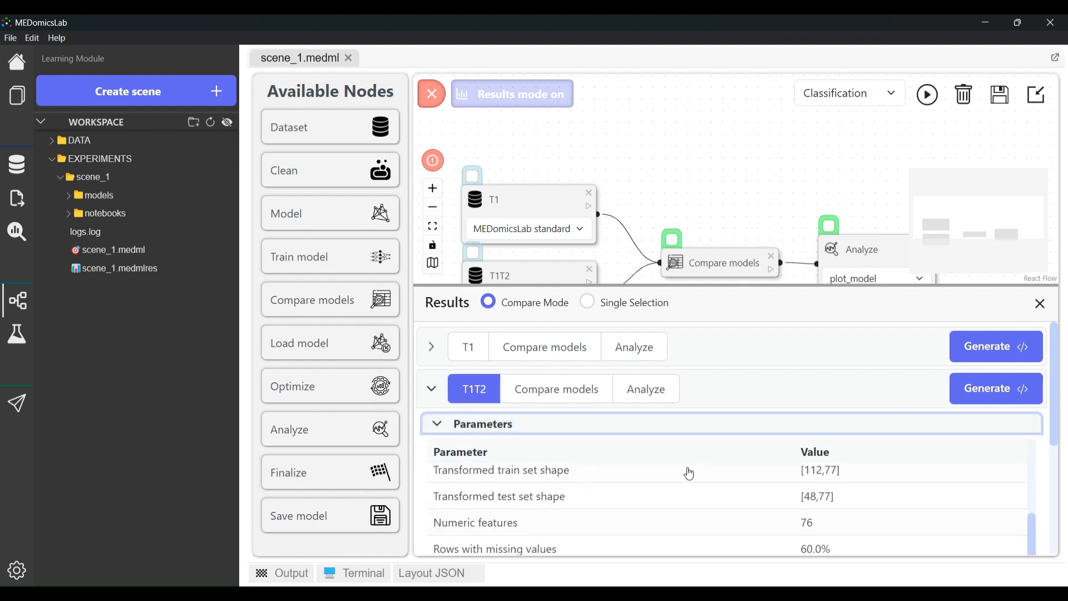
{"action": "scroll", "coordinate": [689, 473], "scroll_direction": "down", "scroll_amount": 2}
{"action": "scroll", "coordinate": [689, 473], "scroll_direction": "up", "scroll_amount": 2}
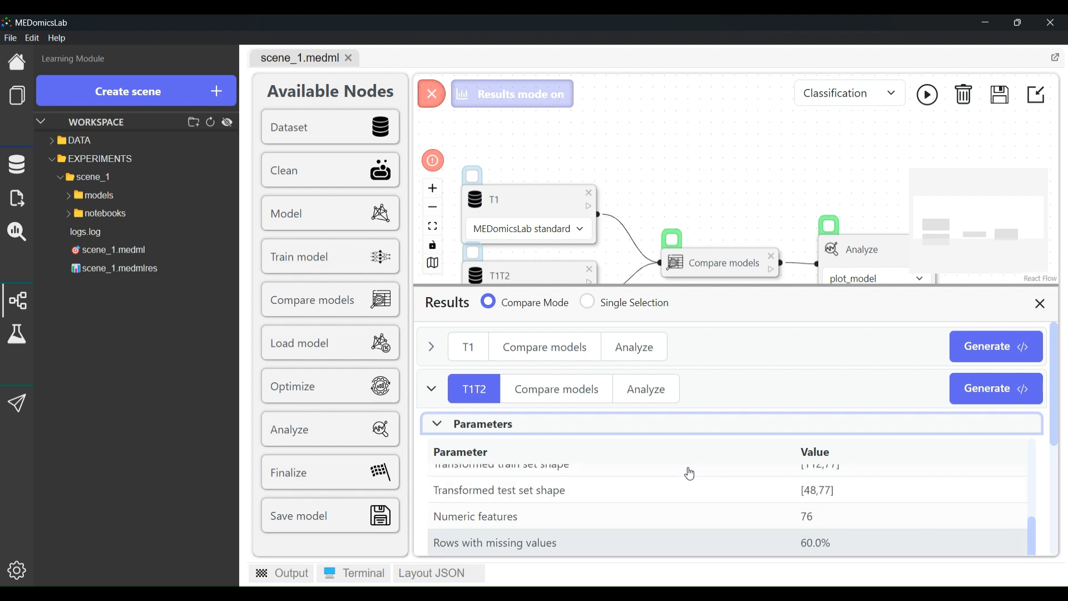
{"action": "scroll", "coordinate": [690, 473], "scroll_direction": "up", "scroll_amount": 5}
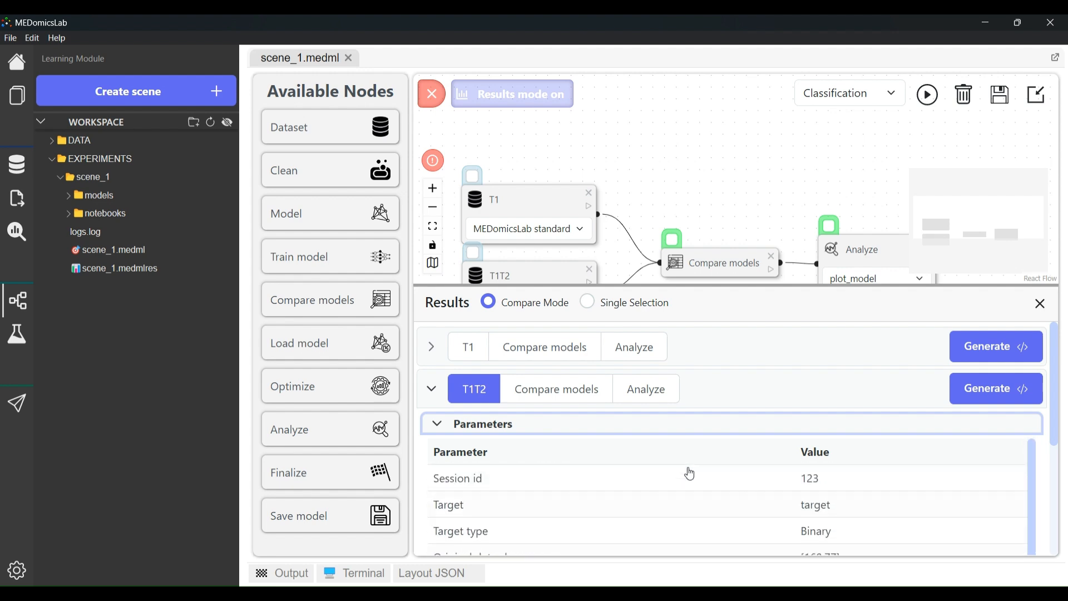
- Compare the Analyze ROC curves of the T1T2 pipeline with those of the T1 pipeline
{"action": "left_click", "coordinate": [556, 389]}
{"action": "left_click", "coordinate": [645, 392]}
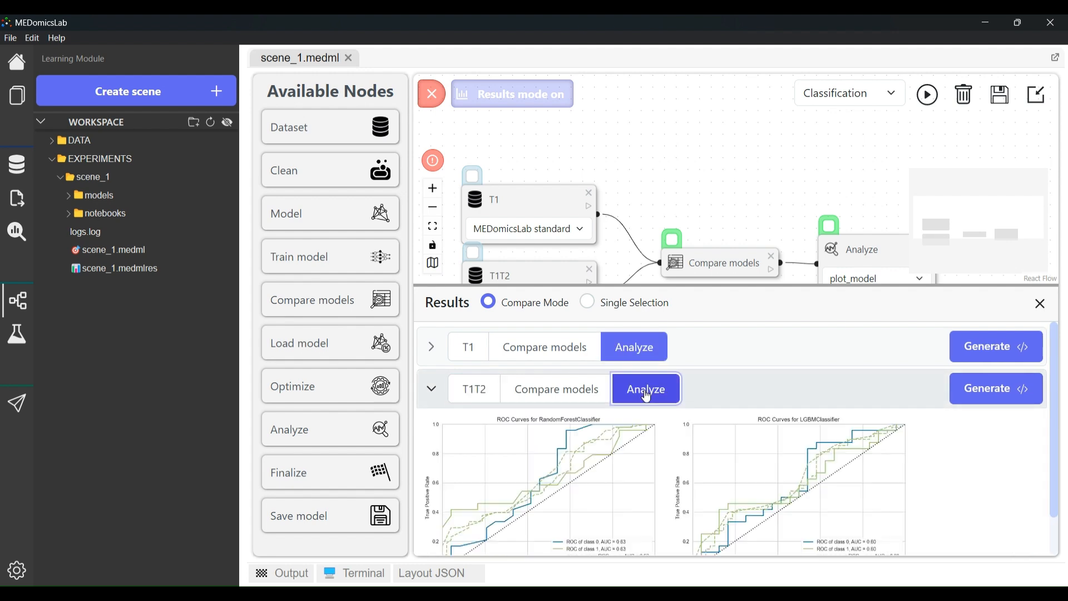
{"action": "scroll", "coordinate": [940, 466], "scroll_direction": "down", "scroll_amount": 1}
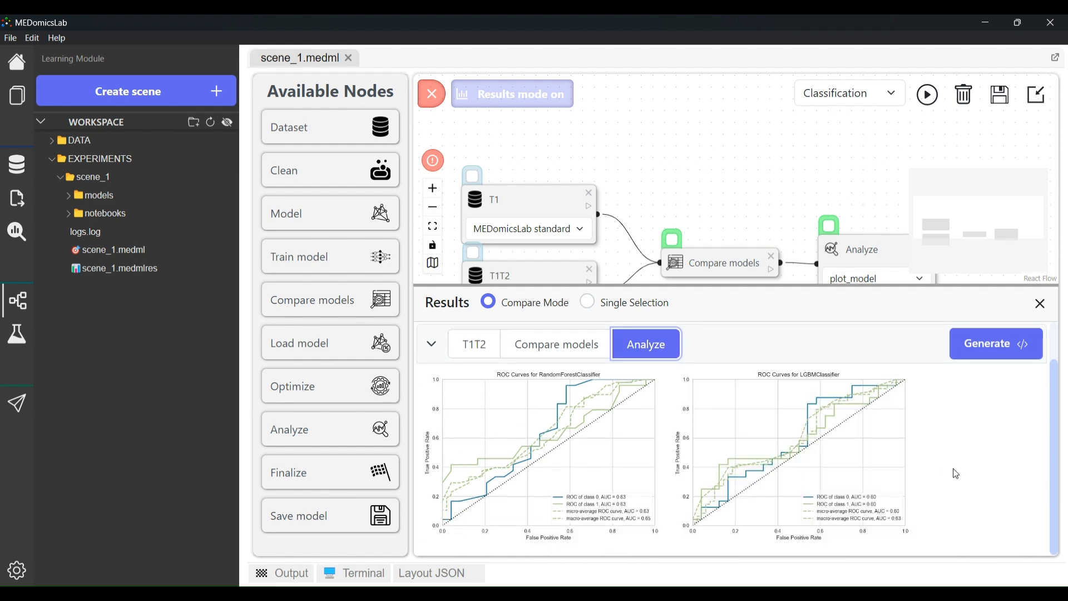
{"action": "scroll", "coordinate": [435, 346], "scroll_direction": "up", "scroll_amount": 1}
{"action": "left_click", "coordinate": [431, 349]}
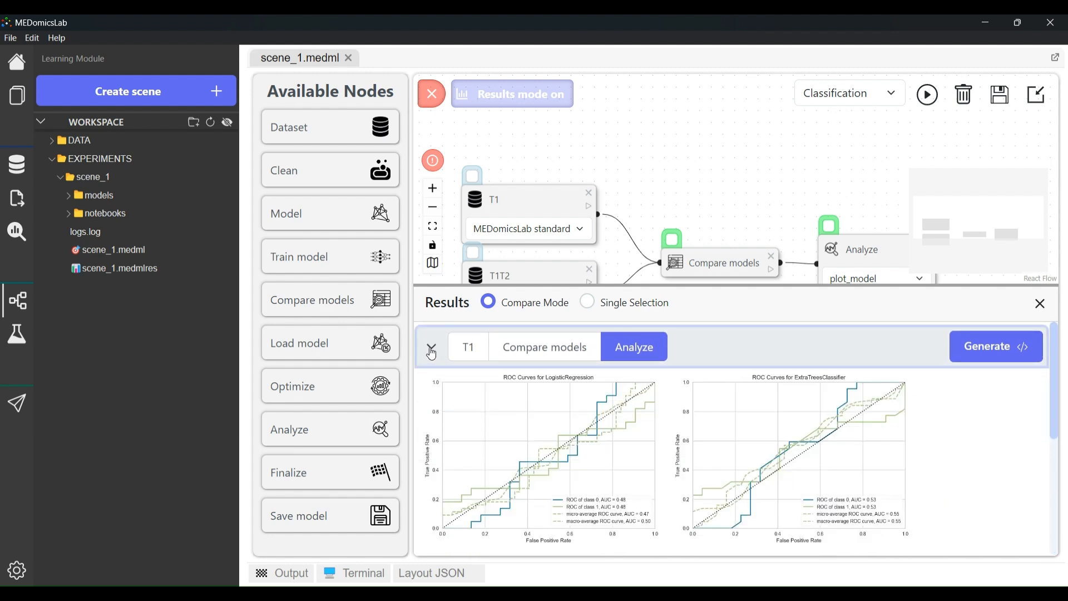
{"action": "left_click", "coordinate": [432, 353]}
{"action": "scroll", "coordinate": [896, 454], "scroll_direction": "down", "scroll_amount": 1}
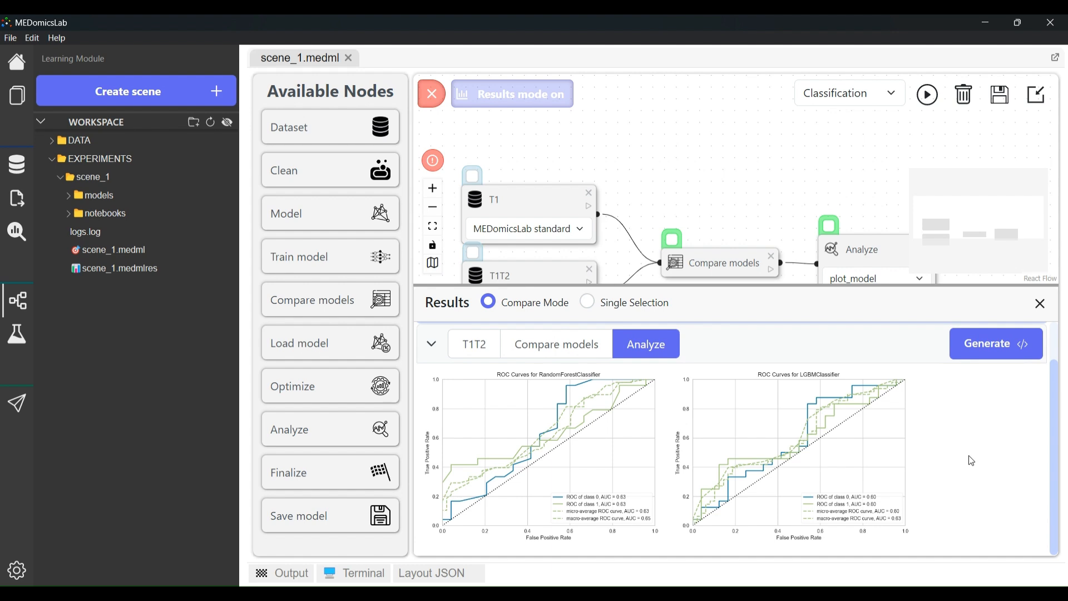
- Leave the results view and add a new Dataset node below the T1T2 node
{"action": "left_click", "coordinate": [431, 350]}
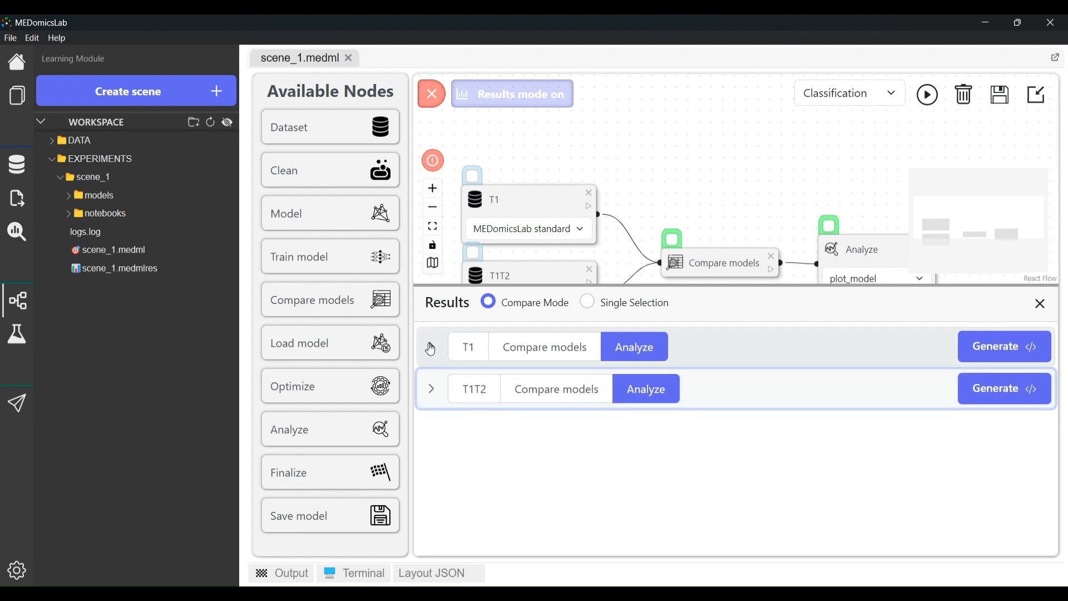
{"action": "left_click", "coordinate": [511, 93]}
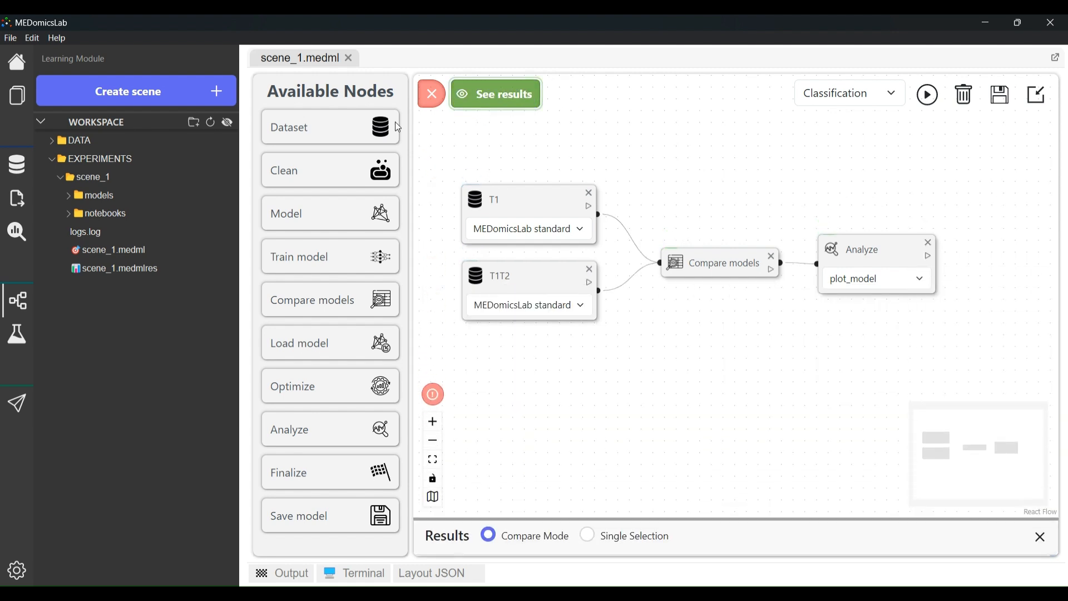
{"action": "left_click_drag", "start_coordinate": [550, 358], "coordinate": [504, 359]}
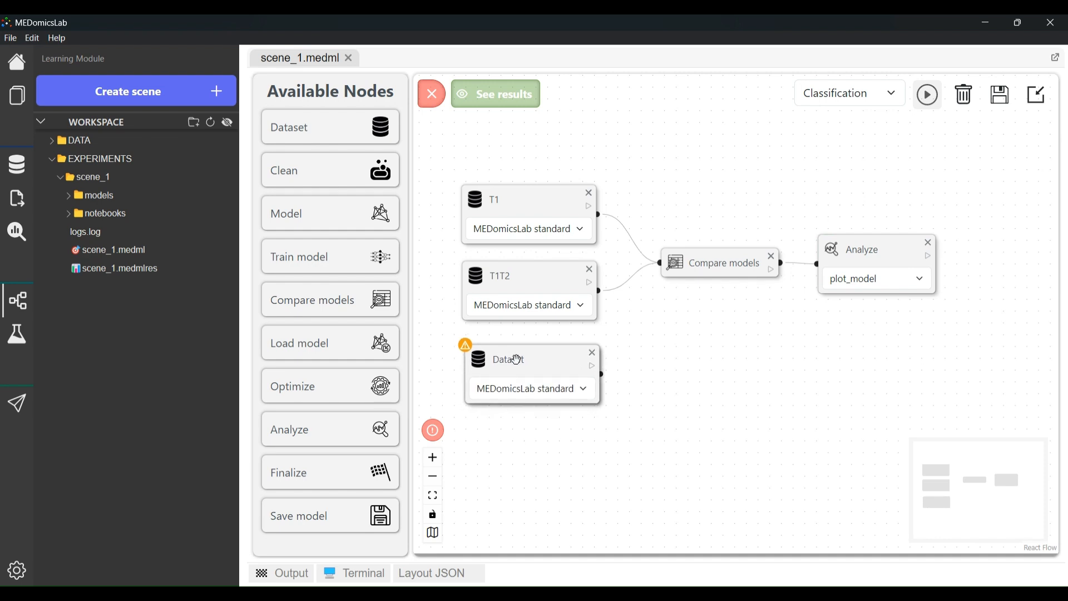
- Rename the new Dataset node as T1T2T3
{"action": "double_click", "coordinate": [506, 359]}
{"action": "left_click", "coordinate": [532, 138]}
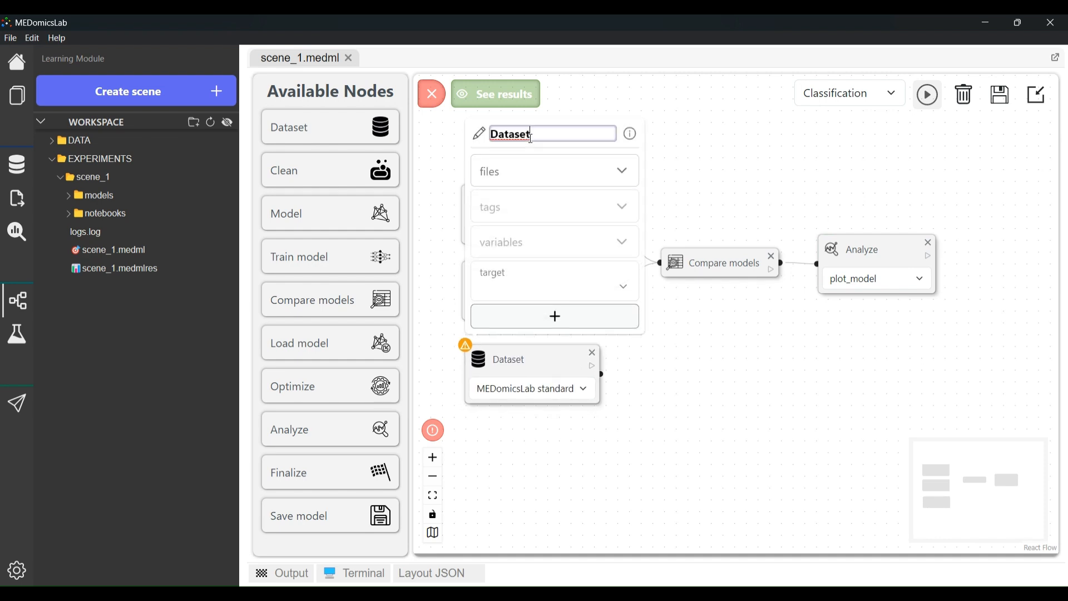
{"action": "key", "text": "BackSpace"}
{"action": "key", "text": "BackSpace"}
{"action": "key", "text": "BackSpace"}
{"action": "key", "text": "BackSpace"}
{"action": "key", "text": "BackSpace"}
{"action": "key", "text": "BackSpace"}
{"action": "key", "text": "BackSpace"}
{"action": "type", "text": "T1T2T3"}
- Assign T1_learning_modified.csv, T2_learning_modified.csv and T3_learning_modified.csv as the files of the T1T2T3 node
{"action": "left_click", "coordinate": [537, 170]}
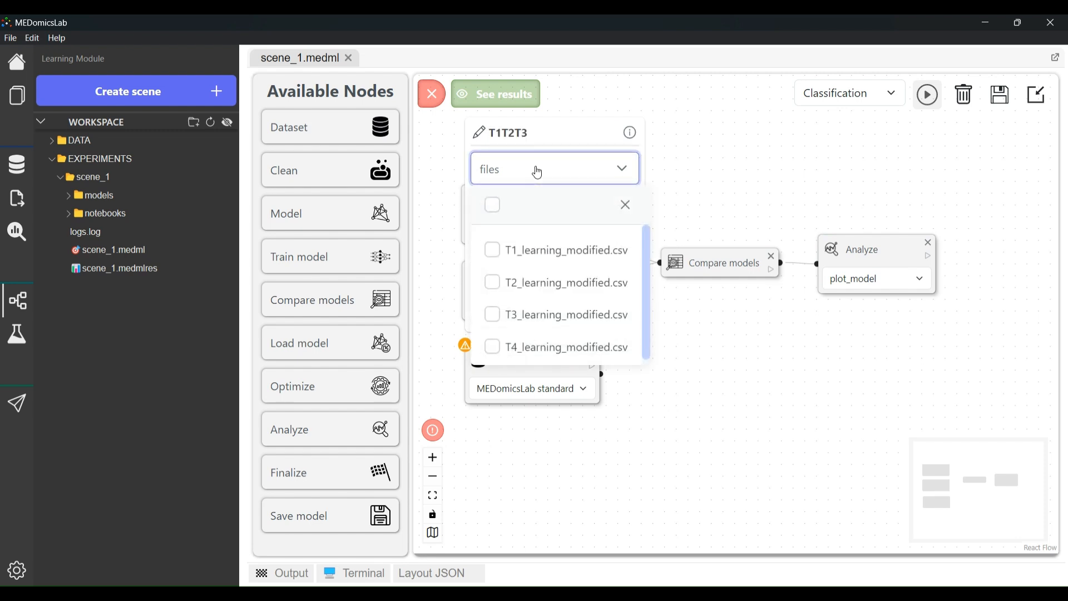
{"action": "left_click", "coordinate": [528, 250]}
{"action": "left_click", "coordinate": [536, 281]}
{"action": "left_click", "coordinate": [546, 315]}
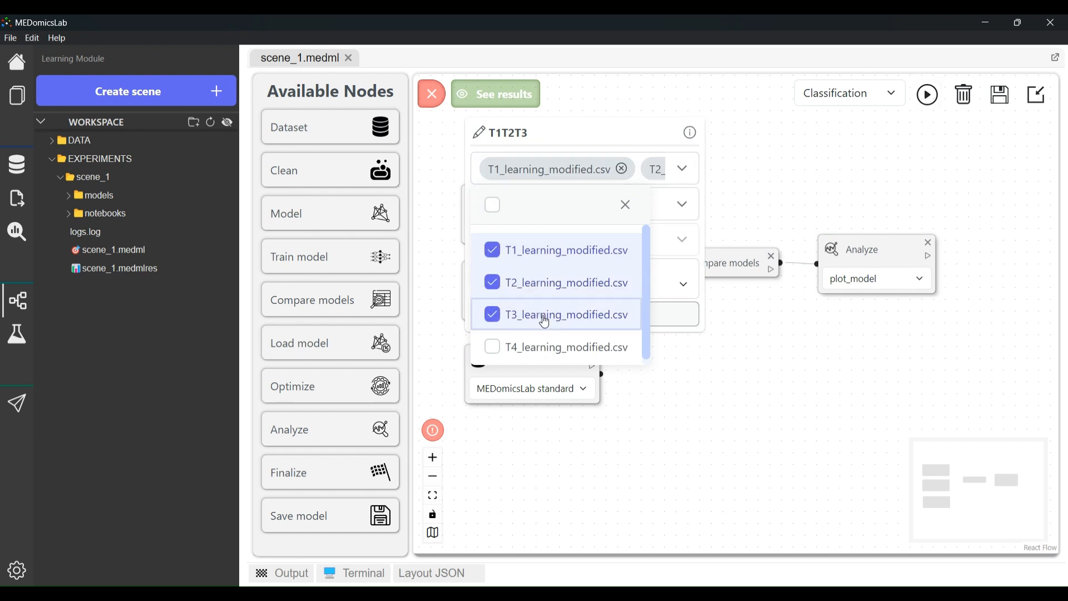
{"action": "left_click", "coordinate": [681, 383]}
- Select all tags and all variables for the T1T2T3 node
{"action": "left_click", "coordinate": [546, 356]}
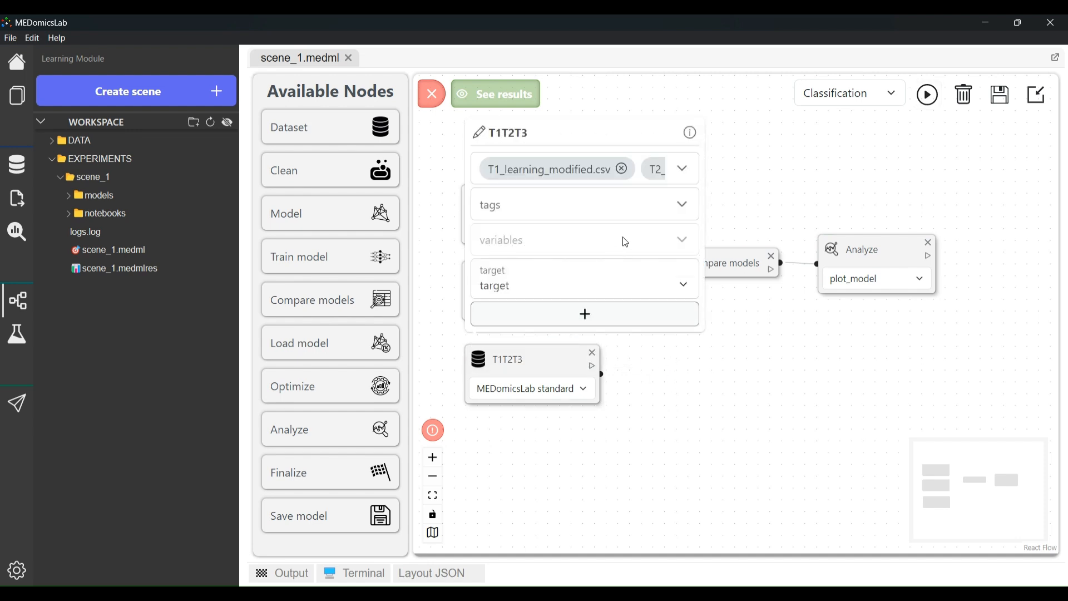
{"action": "left_click", "coordinate": [616, 215]}
{"action": "left_click", "coordinate": [744, 373]}
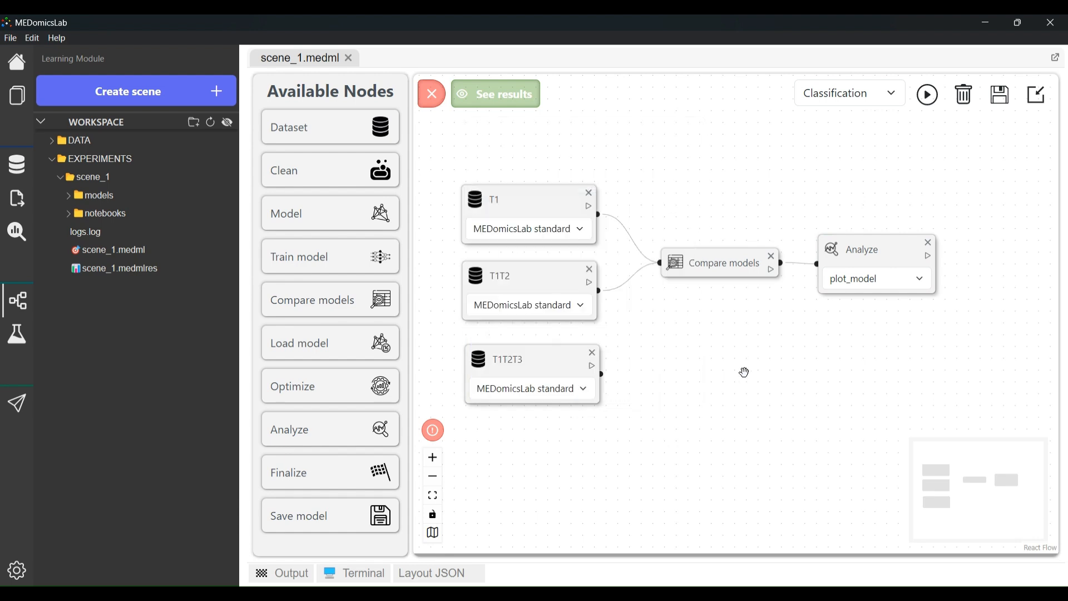
{"action": "left_click", "coordinate": [569, 370]}
{"action": "left_click", "coordinate": [614, 250]}
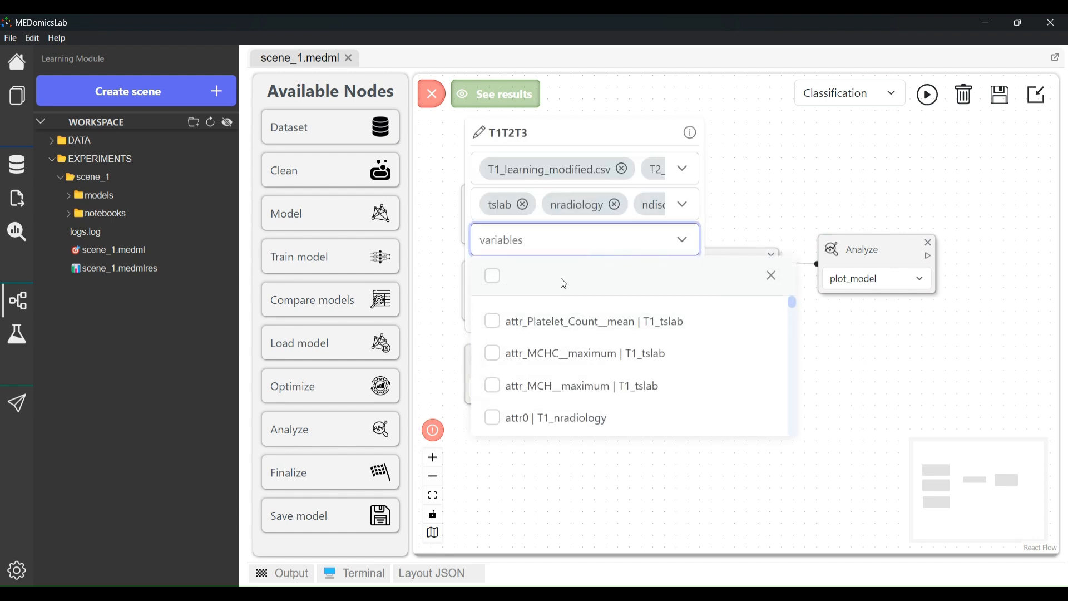
{"action": "left_click", "coordinate": [493, 276]}
{"action": "left_click", "coordinate": [634, 518]}
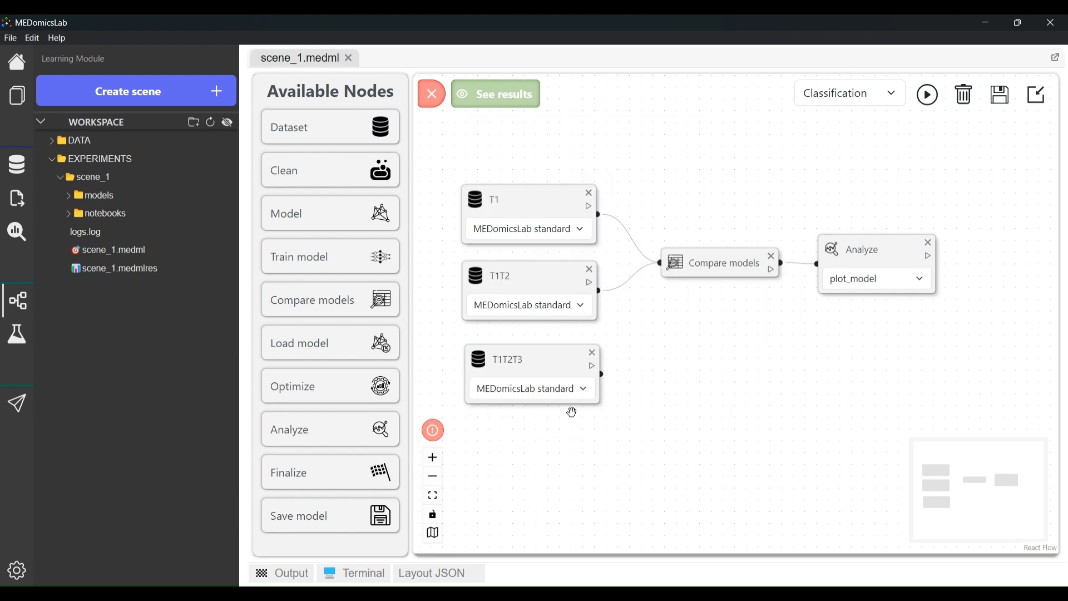
- Enable the index and session_id options for the T1T2T3 node and save the selection
{"action": "left_click", "coordinate": [543, 362]}
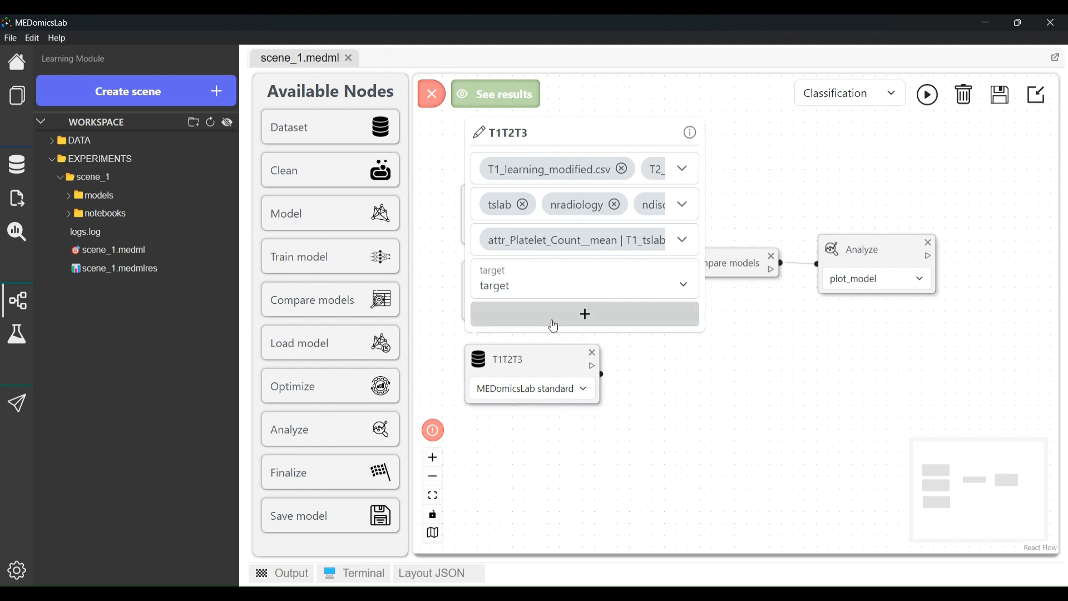
{"action": "left_click", "coordinate": [554, 326]}
{"action": "left_click", "coordinate": [278, 157]}
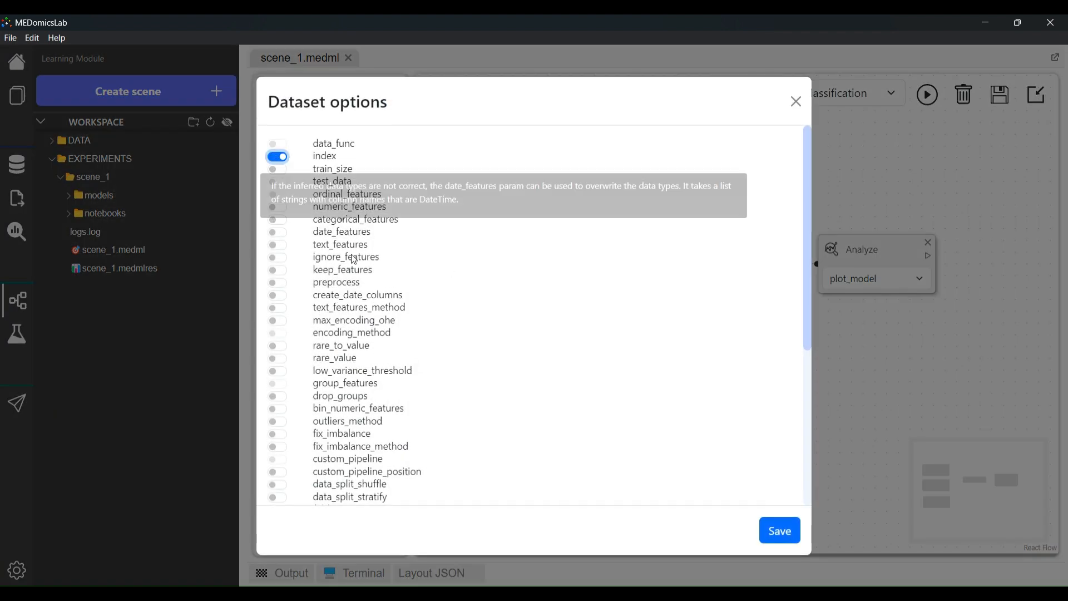
{"action": "scroll", "coordinate": [282, 452], "scroll_direction": "down", "scroll_amount": 3}
{"action": "left_click", "coordinate": [276, 458]}
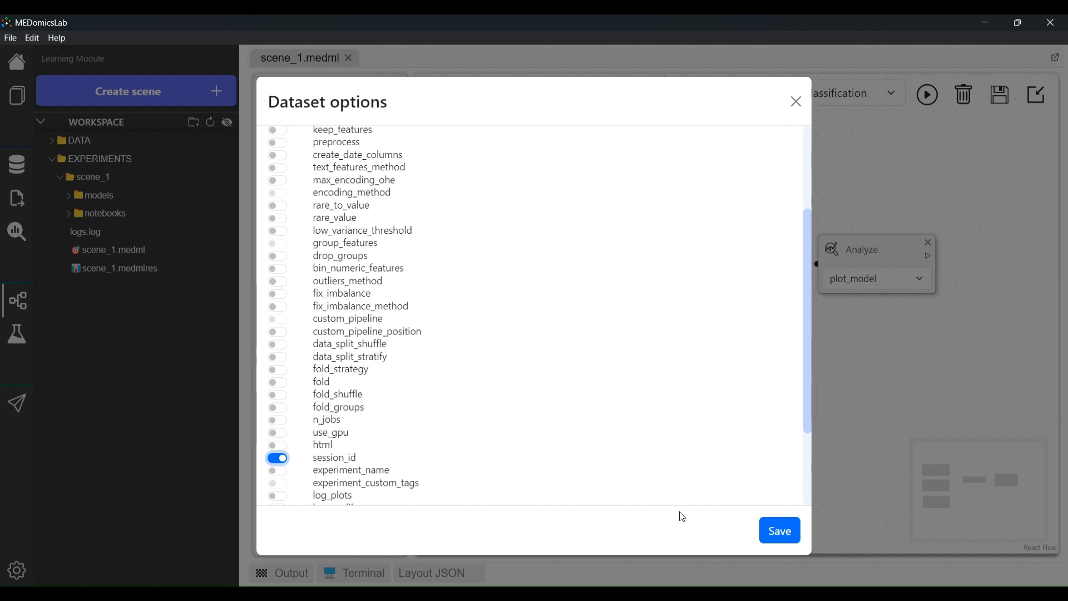
{"action": "left_click", "coordinate": [776, 535]}
- Set the T1T2T3 node's index to subject_id and session_id to 123, and connect the node to Compare models
{"action": "left_click", "coordinate": [555, 356]}
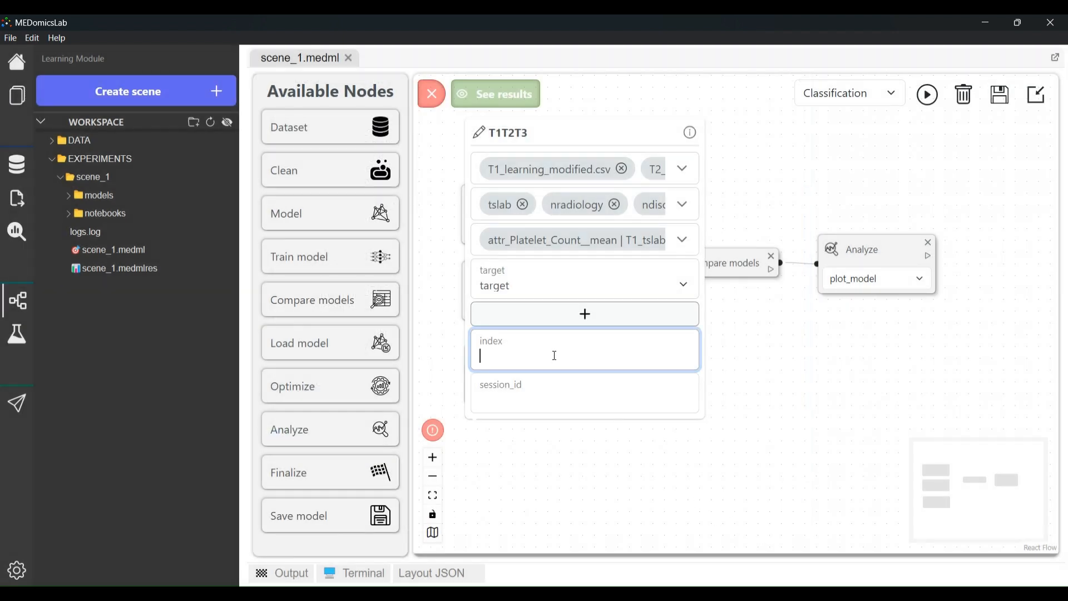
{"action": "type", "text": "subject_id"}
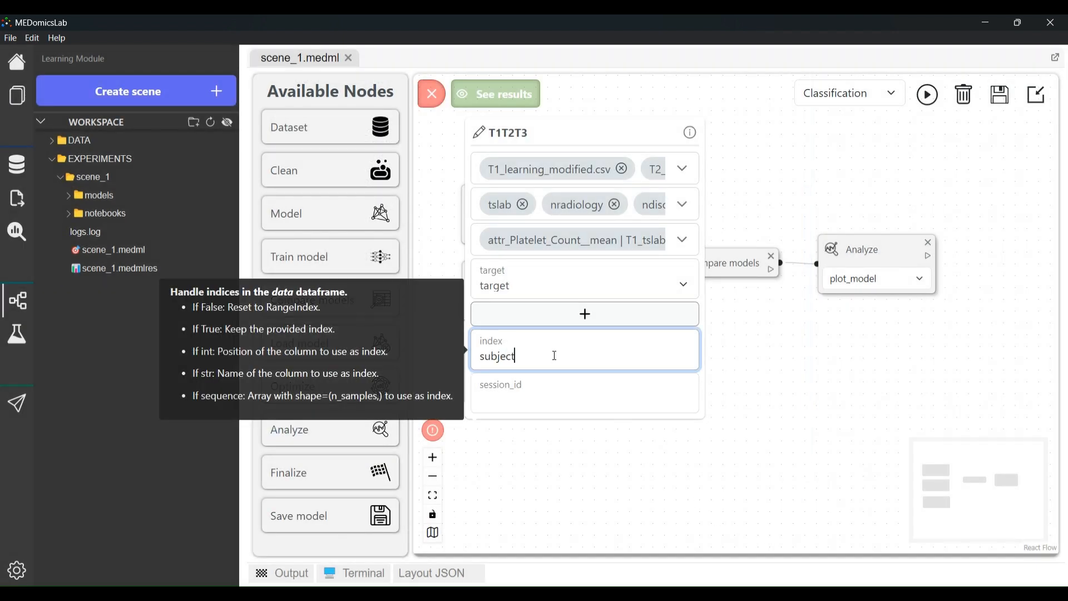
{"action": "left_click", "coordinate": [520, 386]}
{"action": "type", "text": "123"}
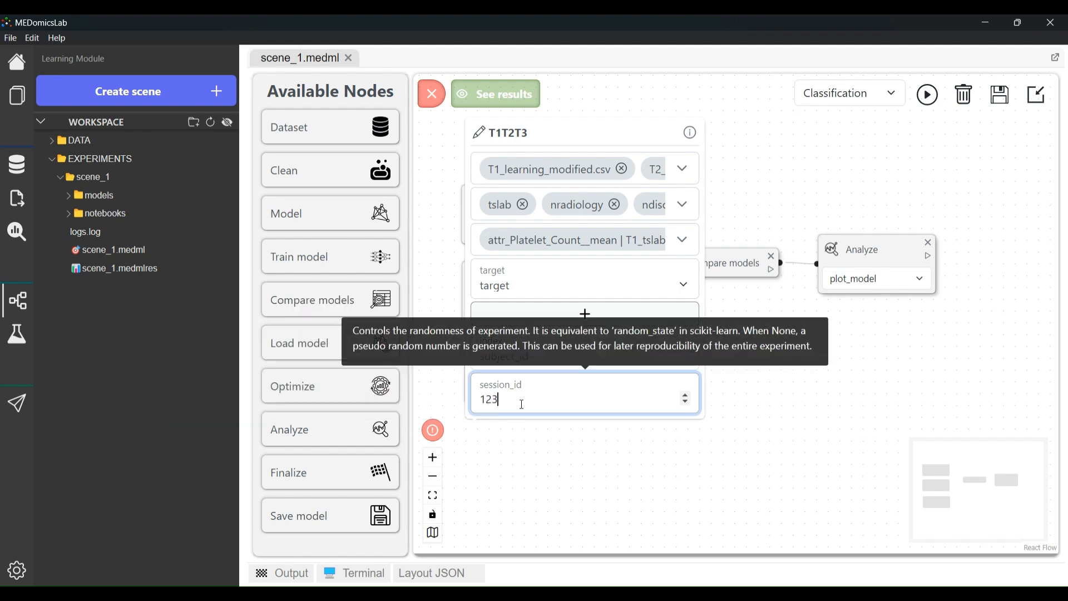
{"action": "left_click", "coordinate": [534, 434]}
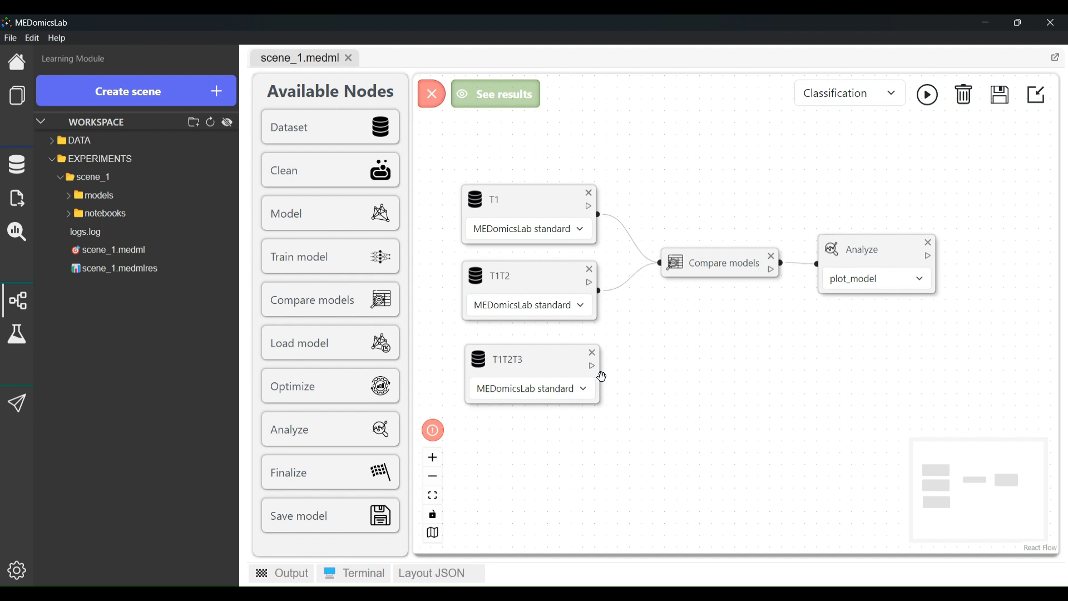
{"action": "left_click_drag", "start_coordinate": [602, 374], "coordinate": [660, 265]}
{"action": "left_click_drag", "start_coordinate": [551, 366], "coordinate": [550, 356]}
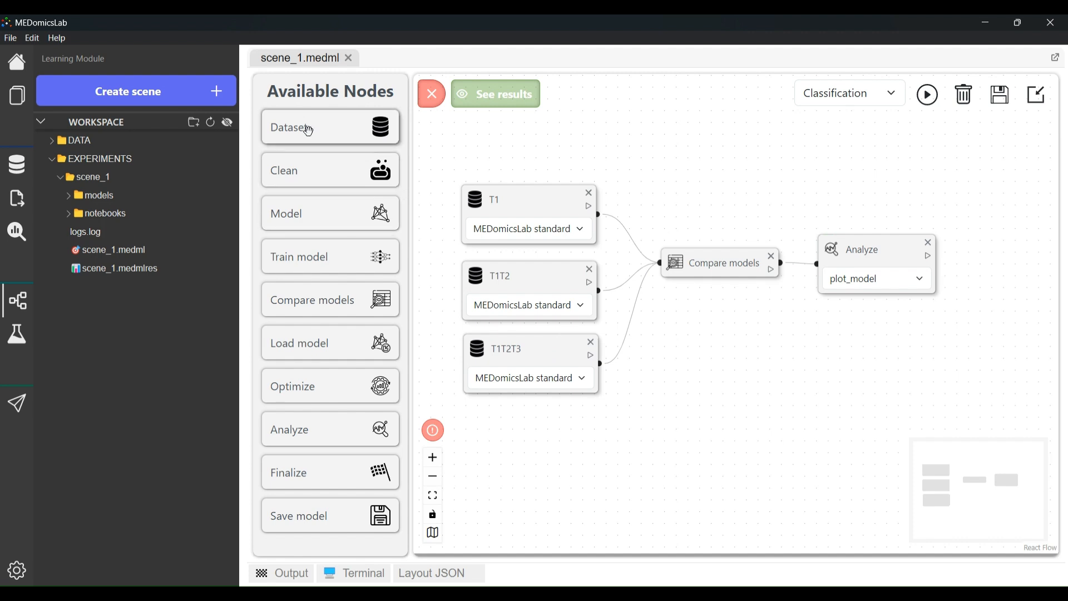
- Add a fourth Dataset node below T1T2T3 and name it T1T2T3T4
{"action": "left_click_drag", "start_coordinate": [310, 130], "coordinate": [515, 428]}
{"action": "left_click", "coordinate": [515, 429]}
{"action": "left_click", "coordinate": [545, 199]}
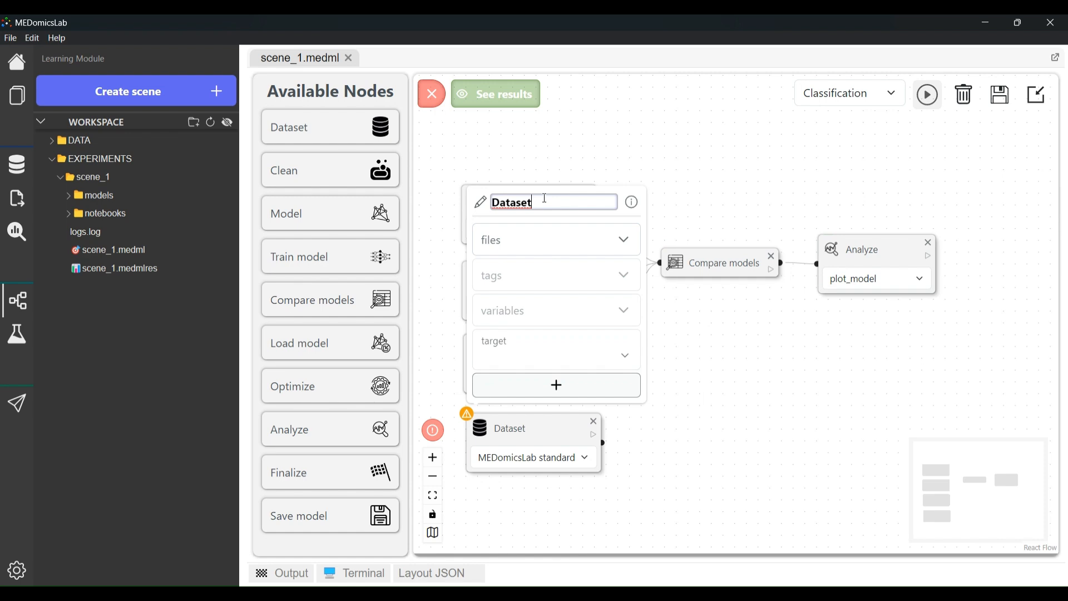
{"action": "key", "text": "BackSpace"}
{"action": "key", "text": "BackSpace"}
{"action": "key", "text": "BackSpace"}
{"action": "key", "text": "BackSpace"}
{"action": "key", "text": "BackSpace"}
{"action": "key", "text": "BackSpace"}
{"action": "key", "text": "Tab"}
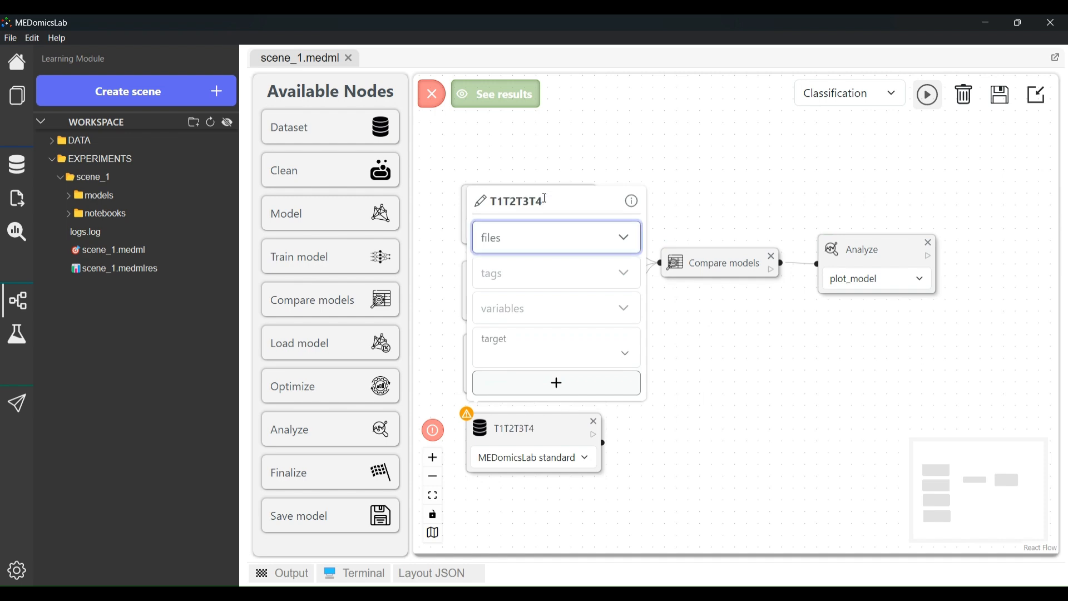
- Assign all four learning_modified CSV files, T1 to T4, to the T1T2T3T4 node
{"action": "left_click", "coordinate": [545, 238]}
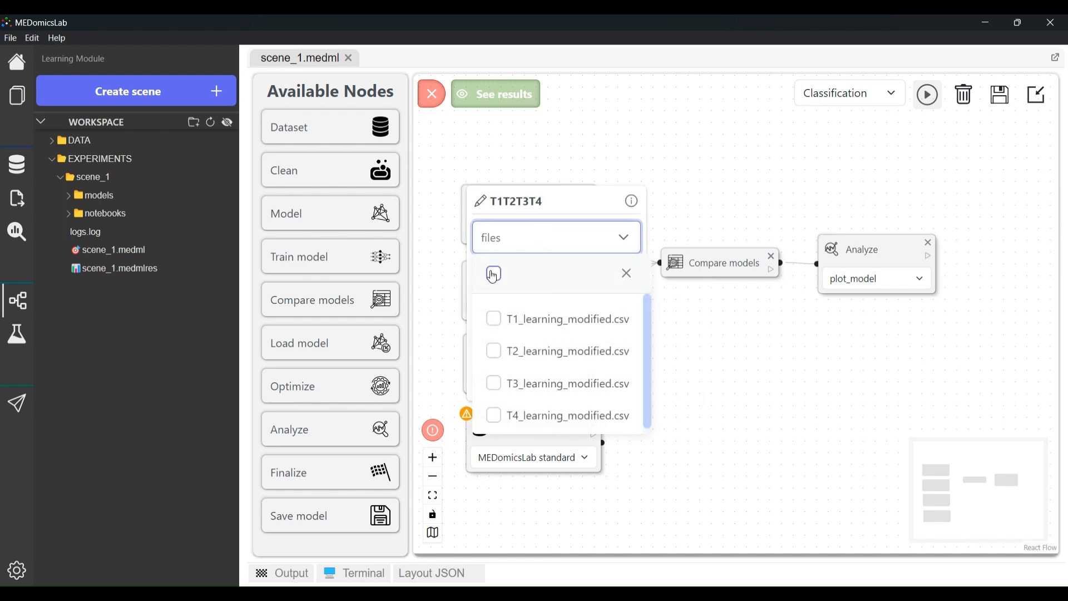
{"action": "left_click", "coordinate": [494, 273]}
{"action": "left_click", "coordinate": [700, 461]}
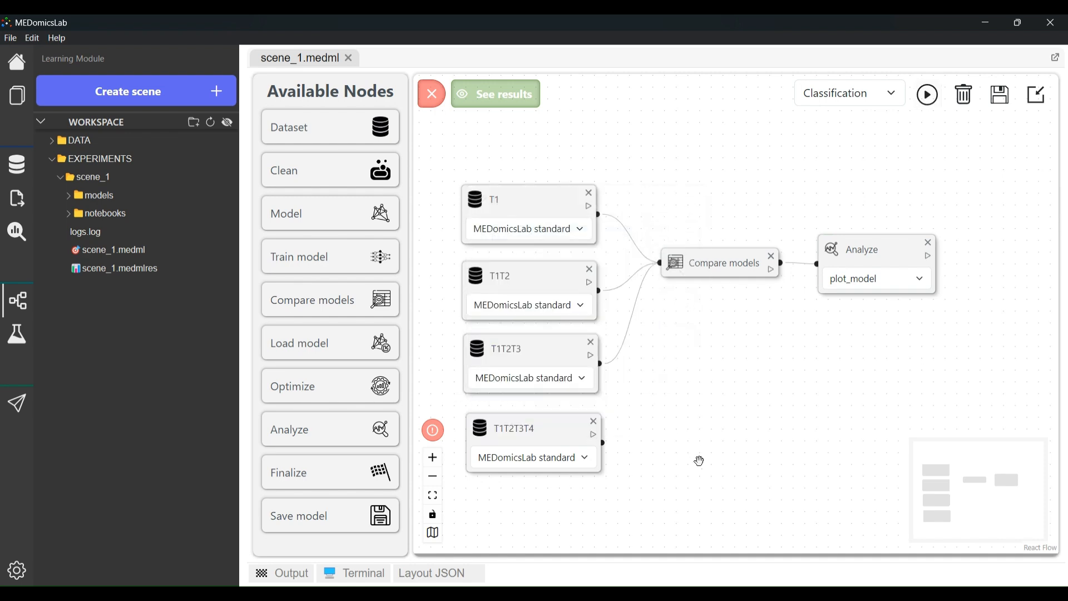
- Select all tags and all variables for the T1T2T3T4 node
{"action": "left_click", "coordinate": [575, 427]}
{"action": "left_click", "coordinate": [580, 276]}
{"action": "left_click", "coordinate": [493, 309]}
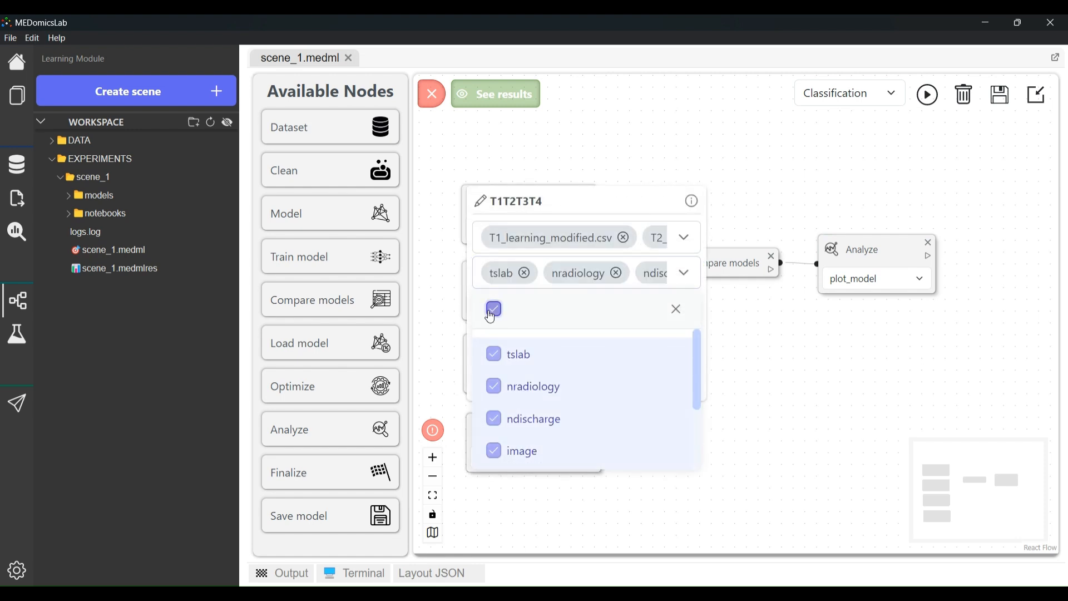
{"action": "left_click", "coordinate": [760, 353]}
{"action": "left_click", "coordinate": [524, 441]}
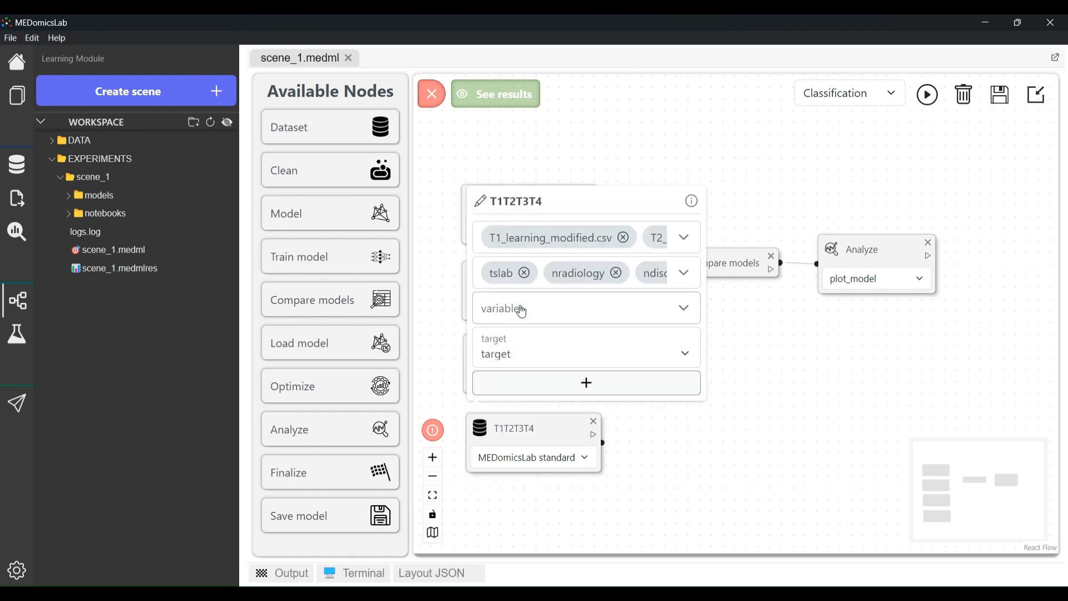
{"action": "left_click", "coordinate": [521, 311]}
{"action": "left_click", "coordinate": [495, 344]}
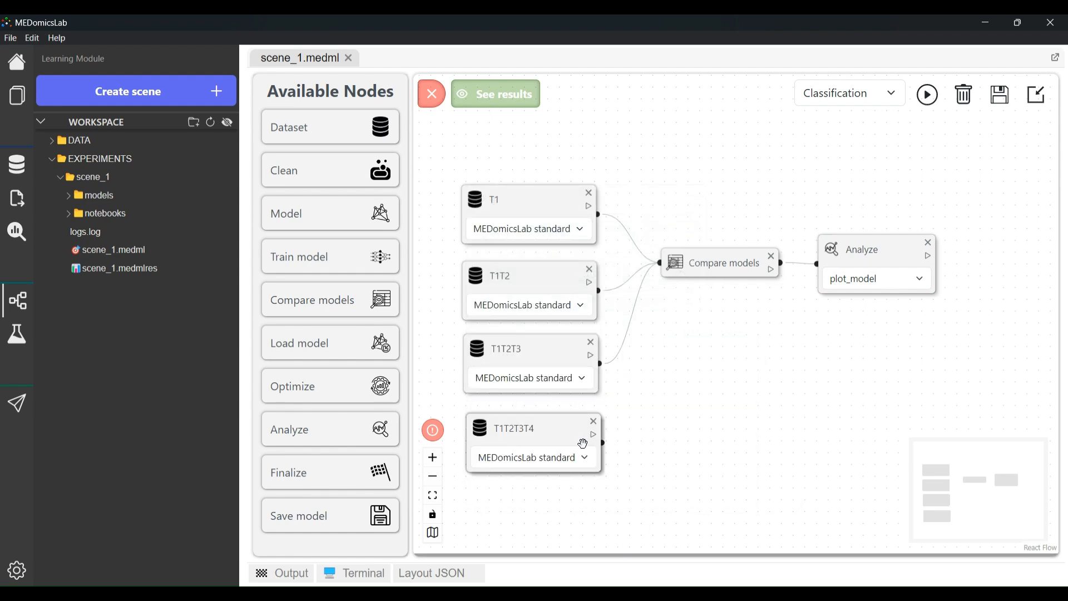
- Enable the index and session_id options for the T1T2T3T4 node and save the selection
{"action": "left_click", "coordinate": [550, 433]}
{"action": "left_click", "coordinate": [550, 383]}
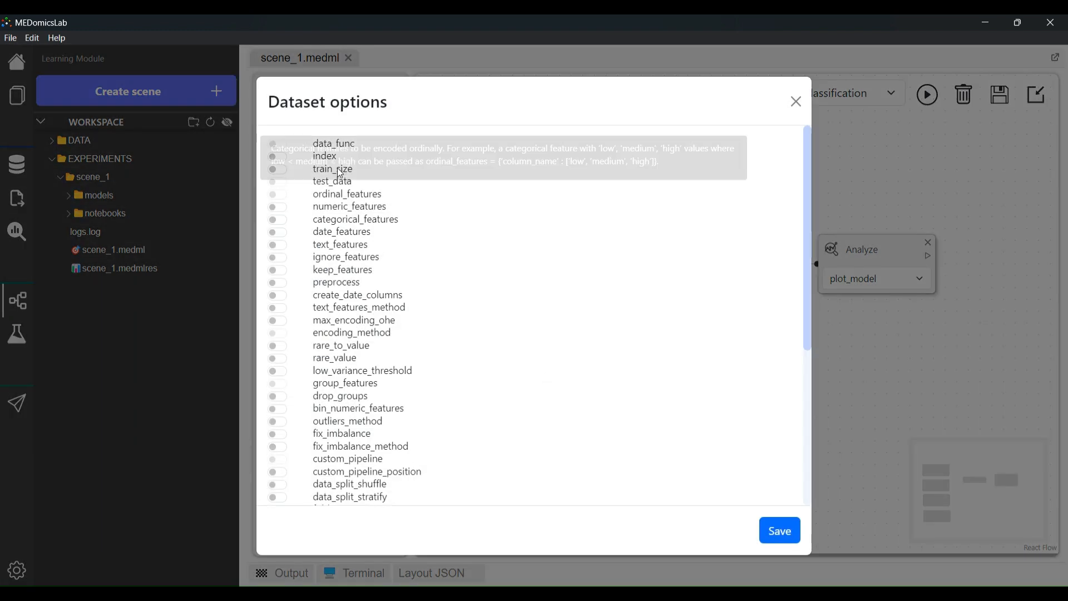
{"action": "left_click", "coordinate": [275, 156]}
{"action": "scroll", "coordinate": [340, 291], "scroll_direction": "down", "scroll_amount": 2}
{"action": "scroll", "coordinate": [341, 291], "scroll_direction": "down", "scroll_amount": 3}
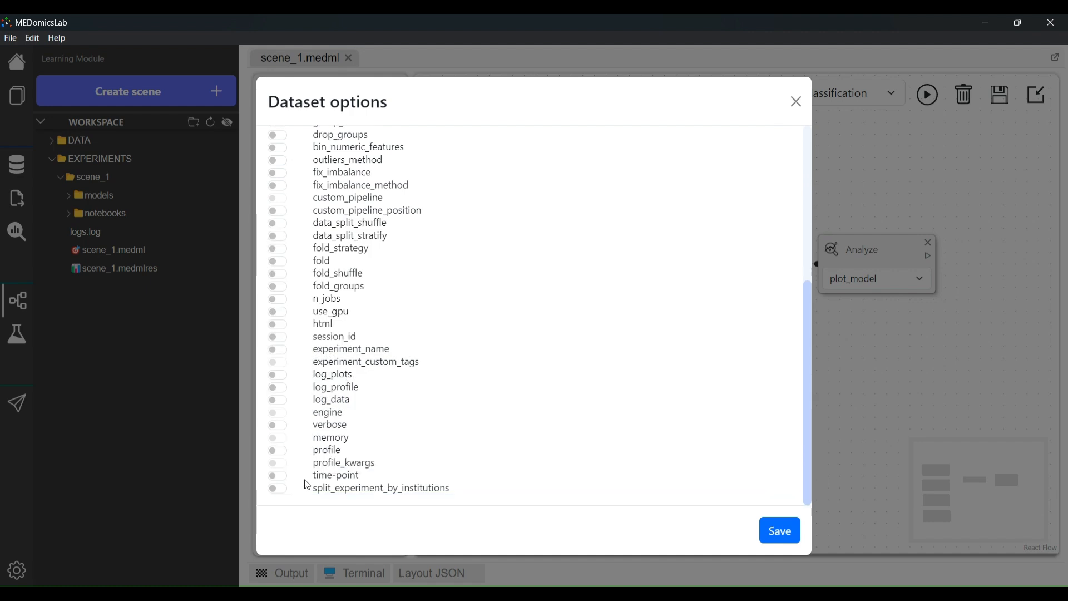
{"action": "left_click", "coordinate": [285, 337]}
{"action": "left_click", "coordinate": [768, 532]}
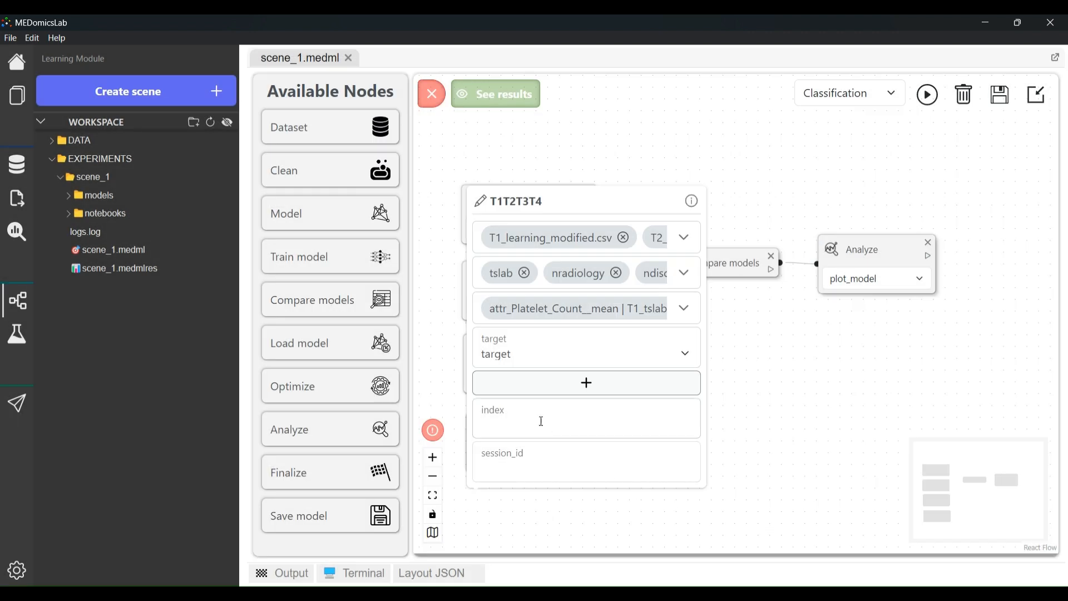
- Set the T1T2T3T4 node's index to subject_id and its session_id to 123
{"action": "left_click", "coordinate": [540, 419]}
{"action": "type", "text": "subject"}
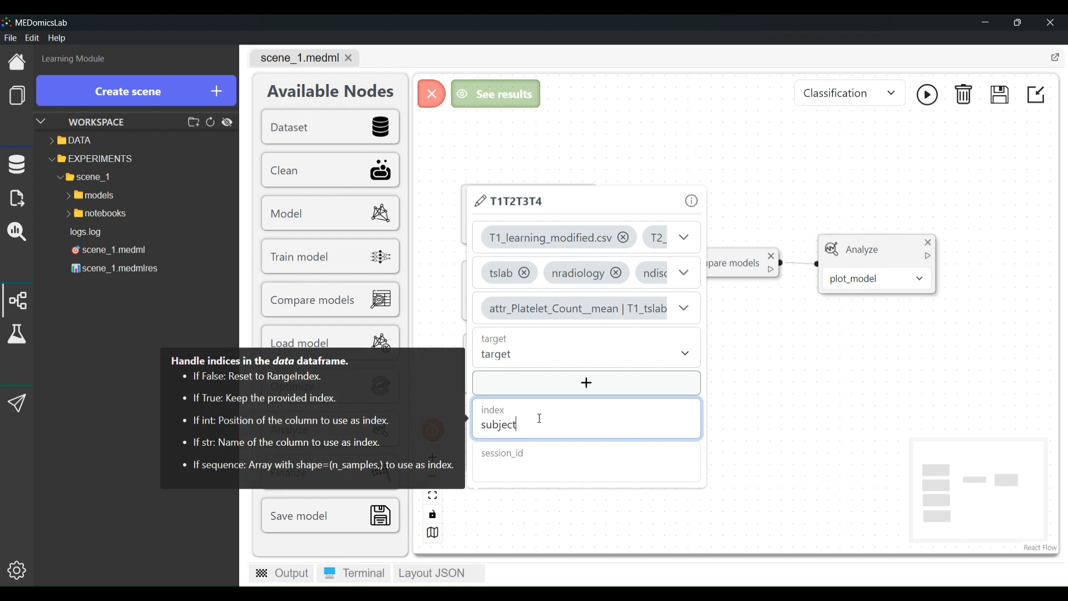
{"action": "type", "text": "_id"}
{"action": "key", "text": "Tab"}
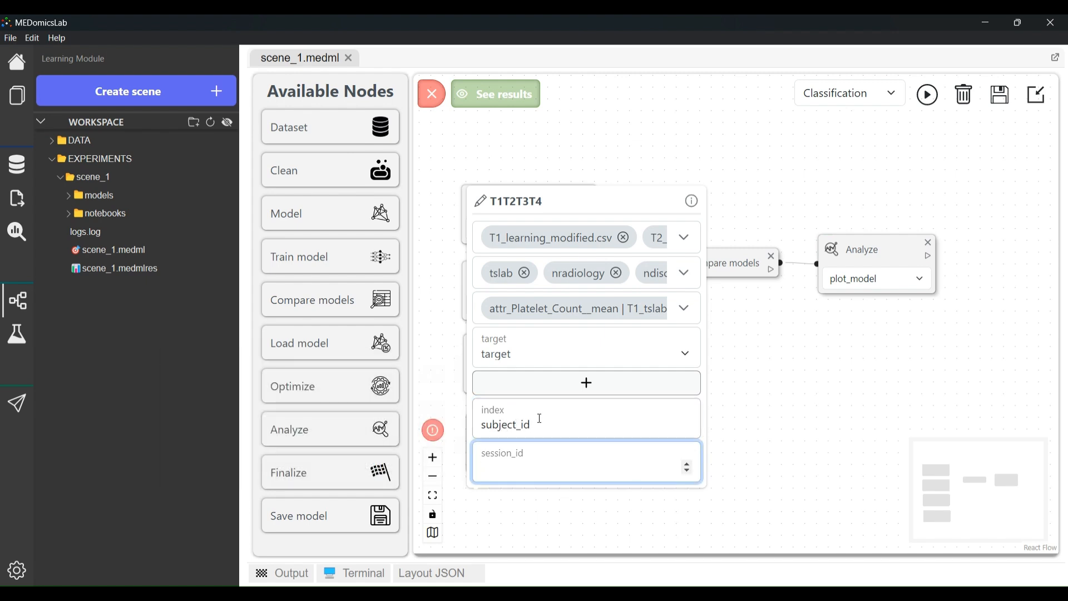
{"action": "type", "text": "123"}
{"action": "key", "text": "Tab"}
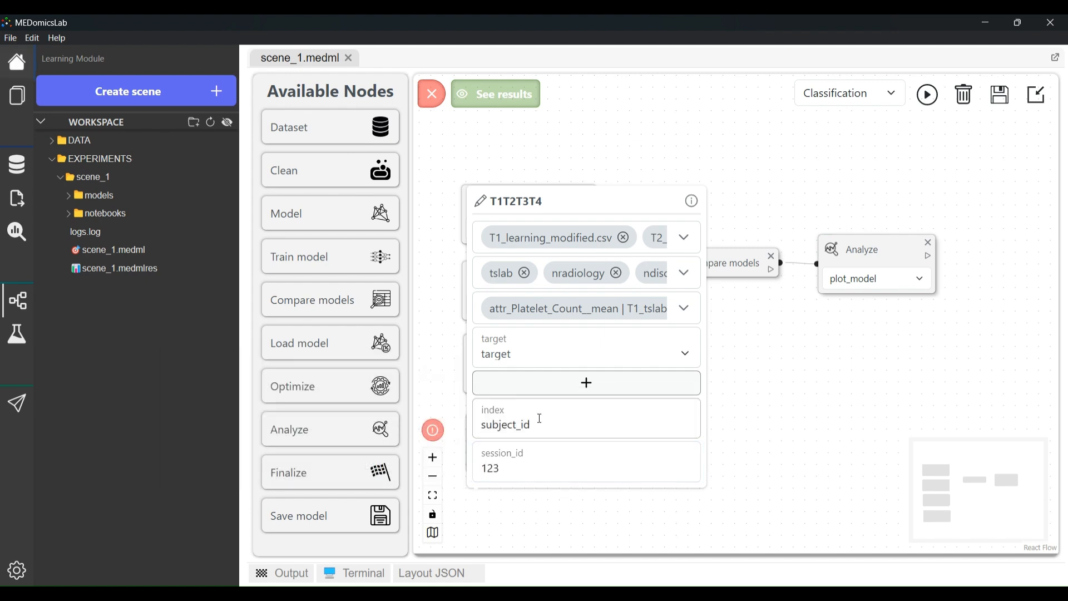
{"action": "left_click", "coordinate": [729, 427]}
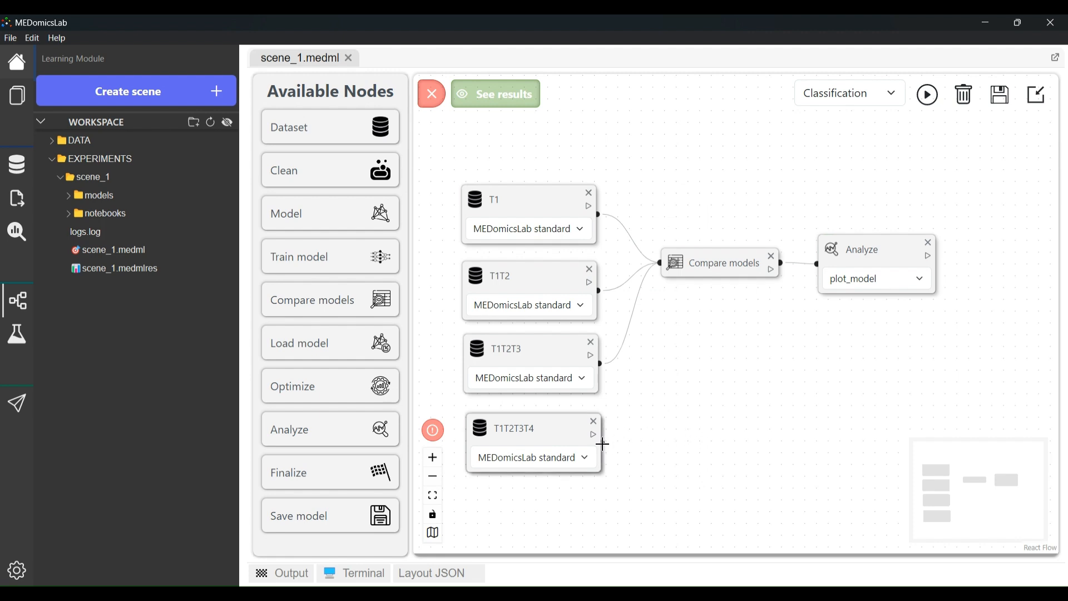
- Connect the T1T2T3T4 node to Compare models and move the Compare models and Analyze nodes lower on the canvas
{"action": "left_click_drag", "start_coordinate": [603, 443], "coordinate": [707, 330]}
{"action": "left_click_drag", "start_coordinate": [834, 275], "coordinate": [843, 336]}
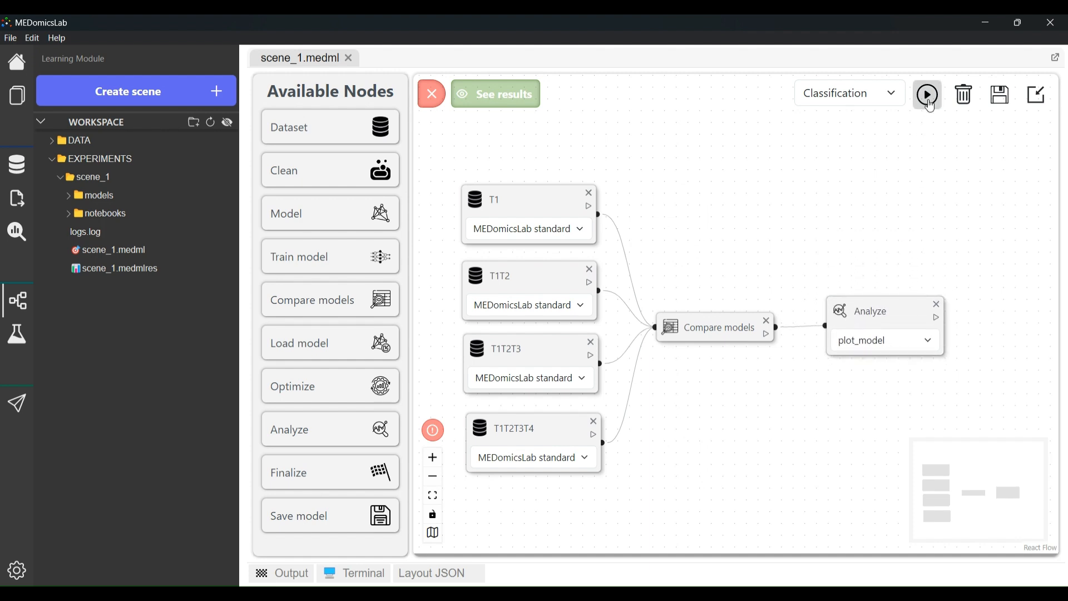
- Run the scene with all four datasets and open its results
{"action": "left_click", "coordinate": [930, 96]}
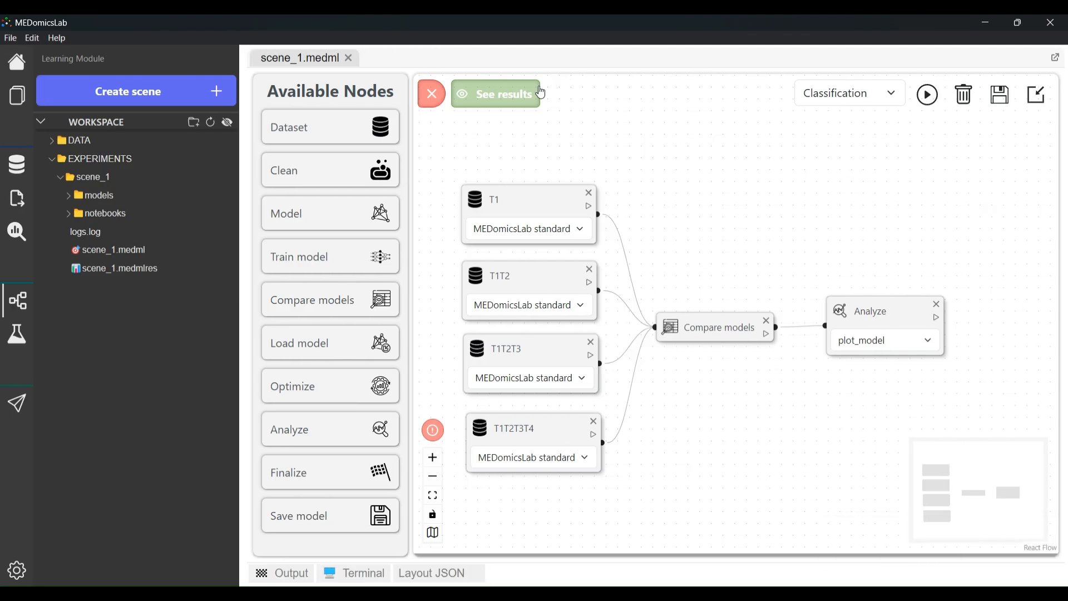
{"action": "left_click", "coordinate": [513, 99]}
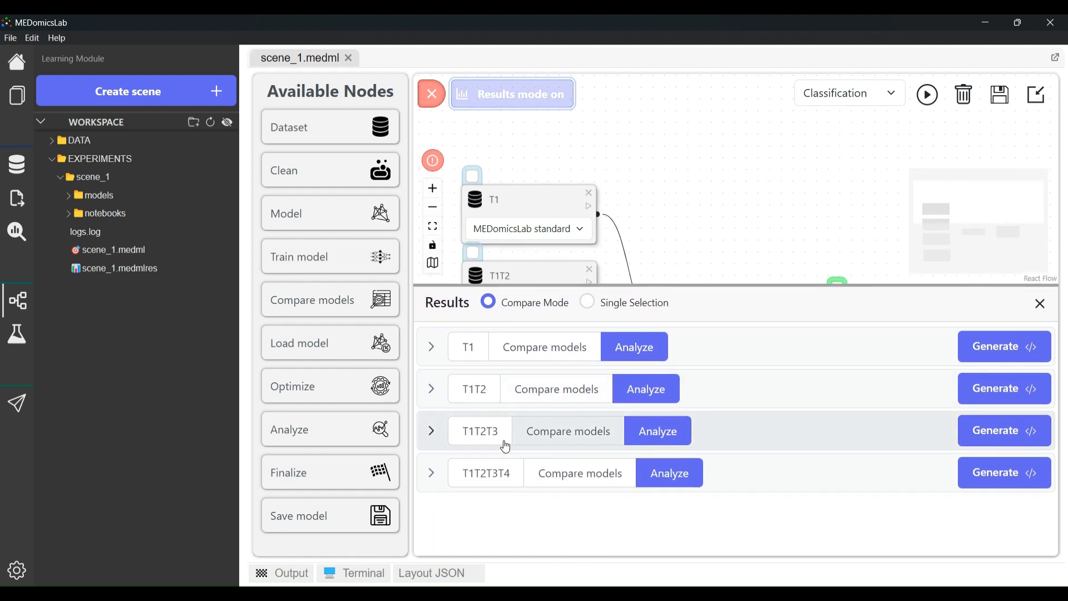
- Review the Compare models metrics for the T1T2, T1T2T3 and T1T2T3T4 pipelines, one after another
{"action": "left_click", "coordinate": [551, 391]}
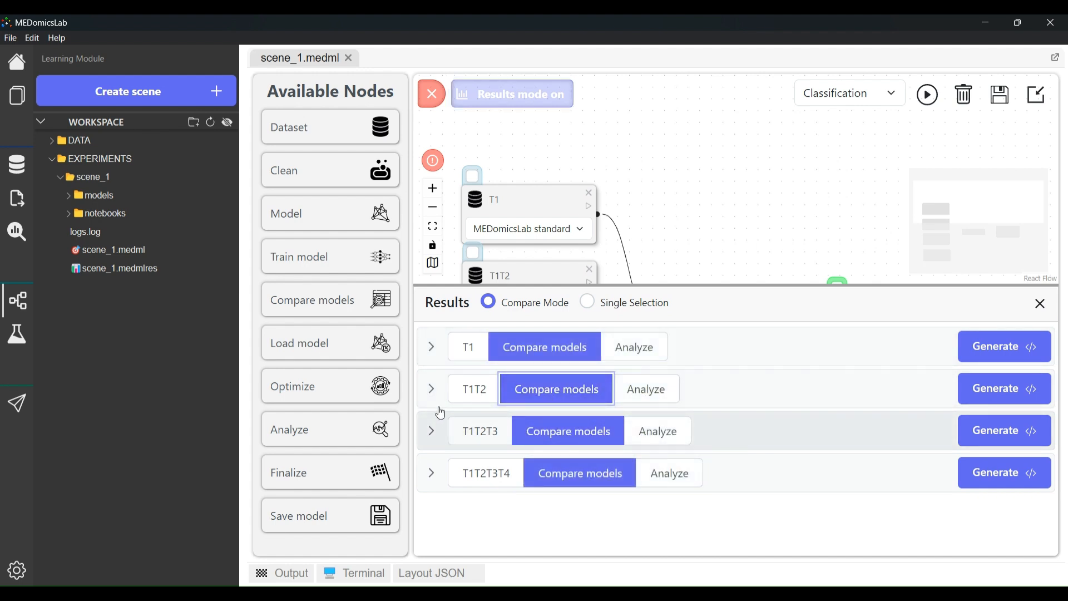
{"action": "left_click", "coordinate": [432, 391]}
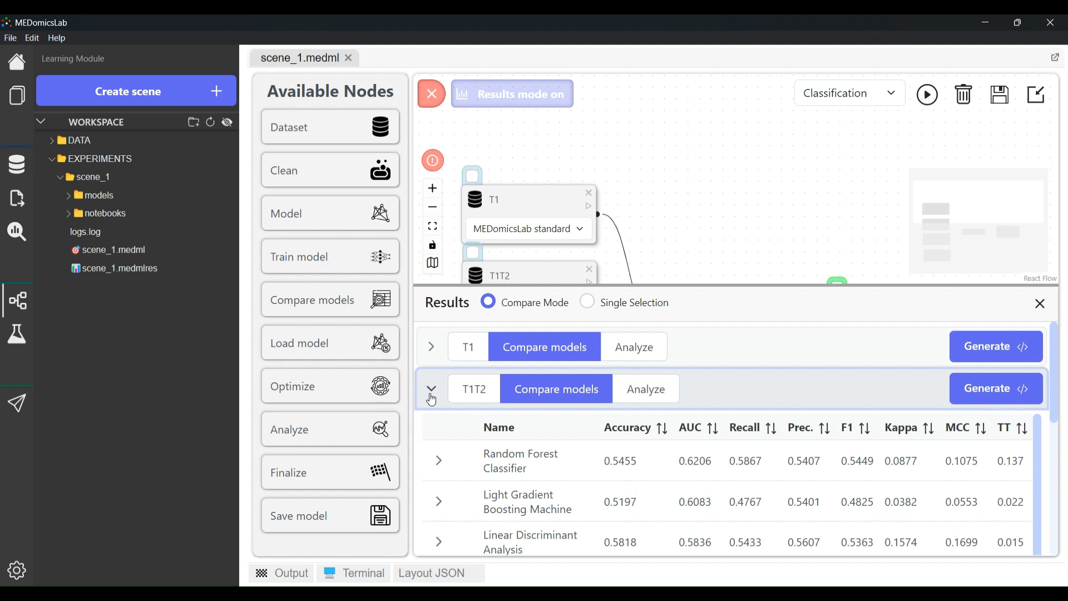
{"action": "left_click", "coordinate": [432, 397]}
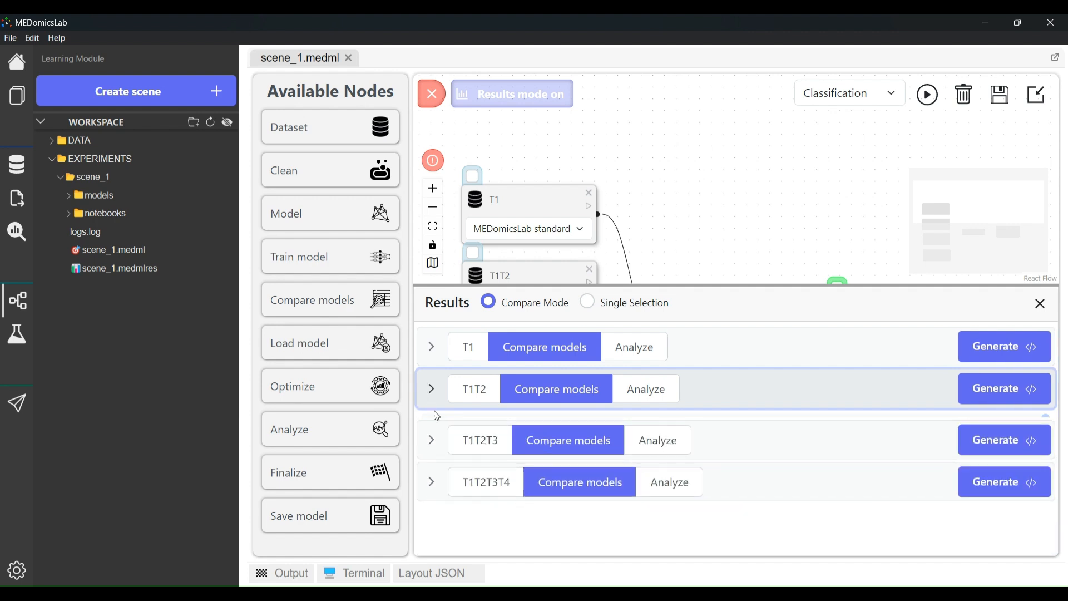
{"action": "left_click", "coordinate": [431, 432]}
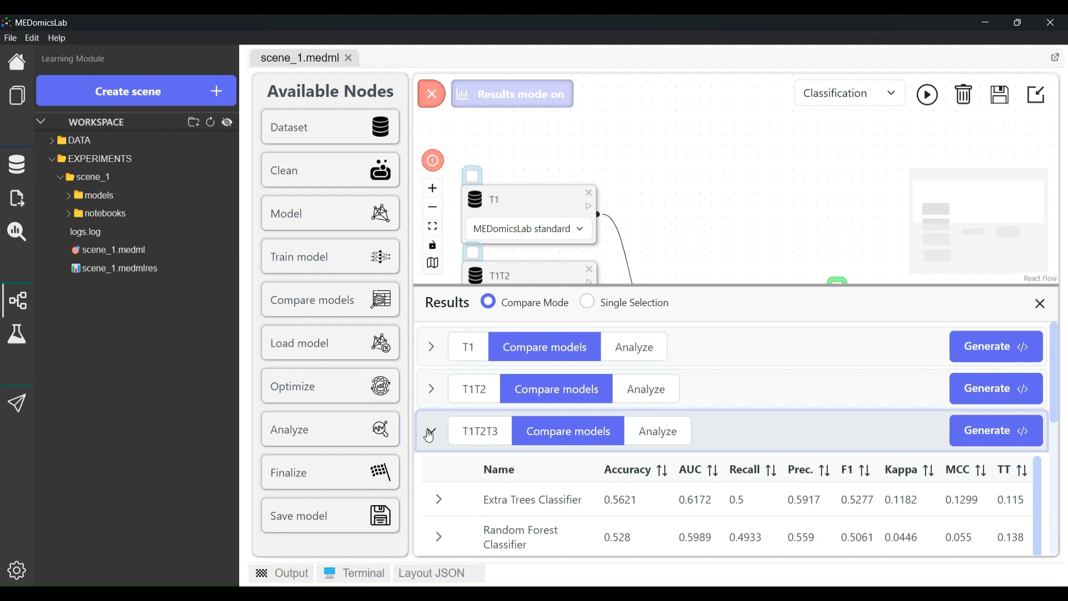
{"action": "left_click", "coordinate": [430, 435]}
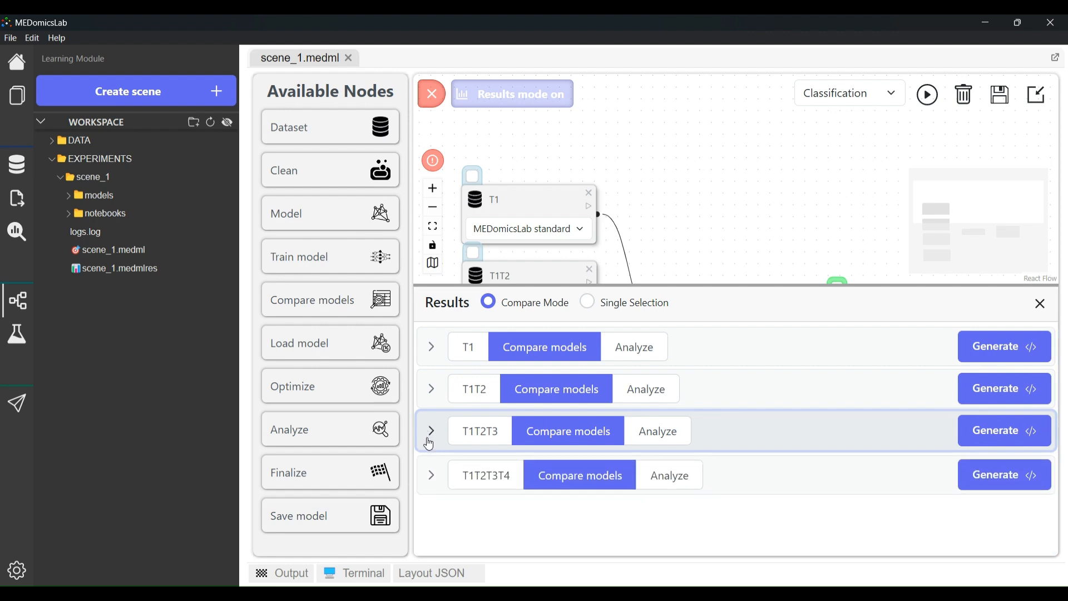
{"action": "left_click", "coordinate": [430, 474]}
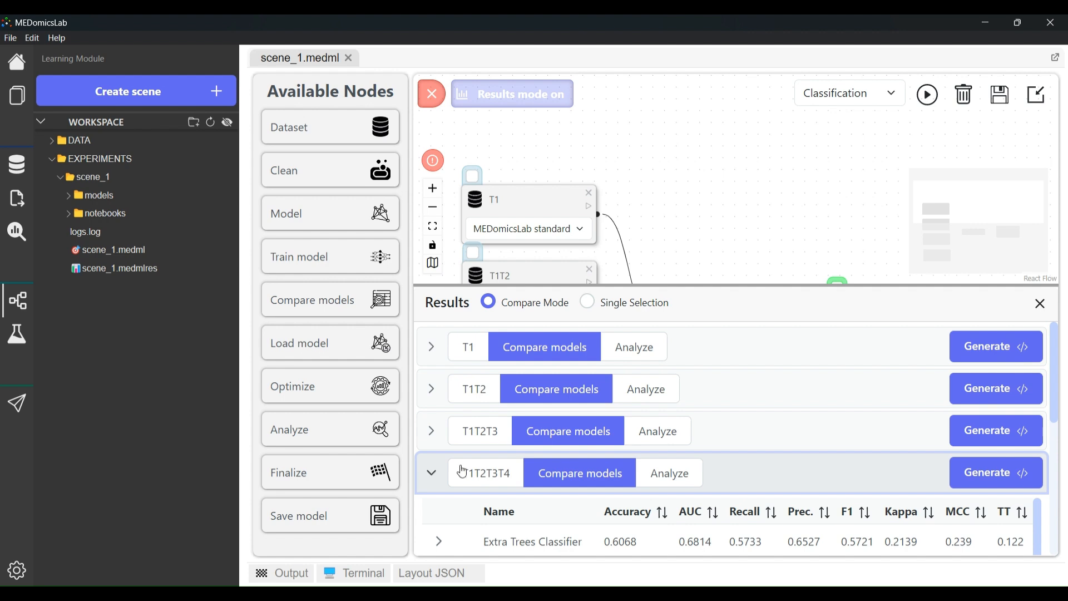
- Display the Analyze ROC curve plots for the T1T2T3T4, T1T2T3 and T1T2 pipelines
{"action": "left_click", "coordinate": [676, 473]}
{"action": "scroll", "coordinate": [805, 473], "scroll_direction": "down", "scroll_amount": 3}
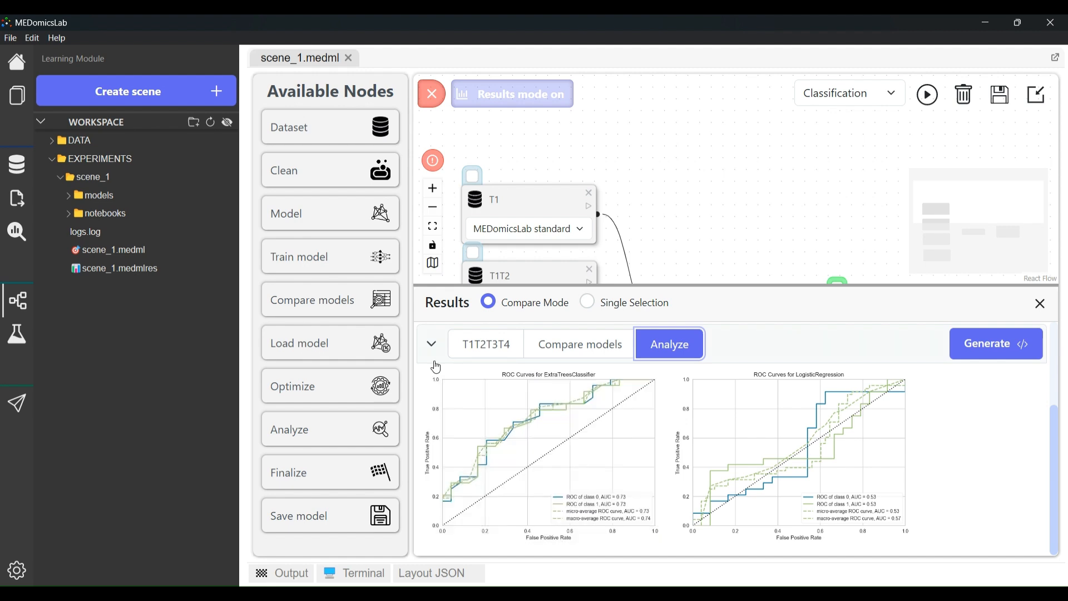
{"action": "scroll", "coordinate": [556, 436], "scroll_direction": "up", "scroll_amount": 3}
{"action": "left_click", "coordinate": [432, 433]}
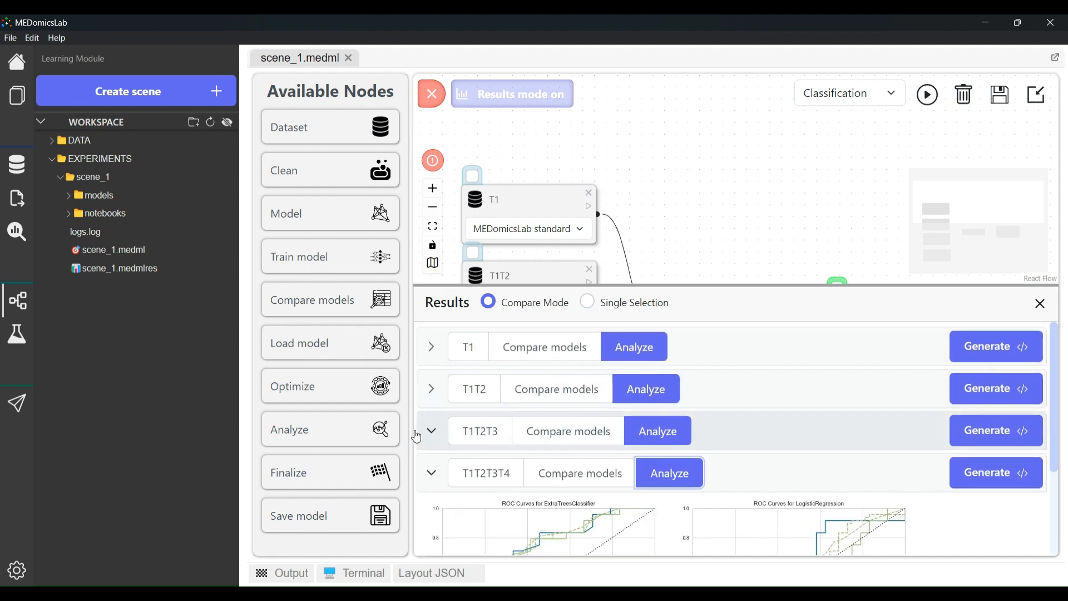
{"action": "scroll", "coordinate": [693, 423], "scroll_direction": "down", "scroll_amount": 3}
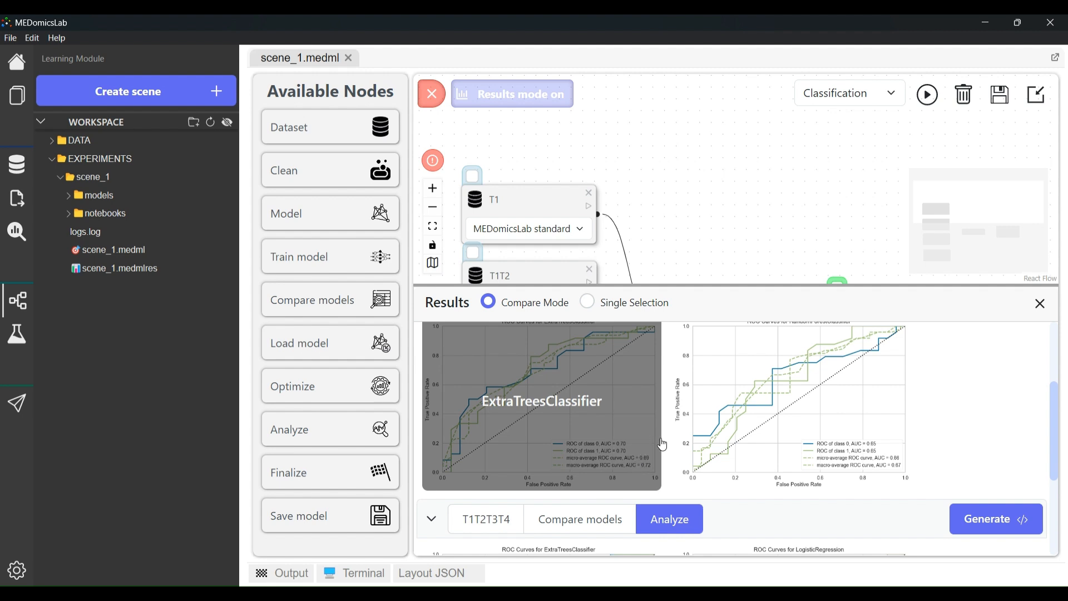
{"action": "scroll", "coordinate": [663, 445], "scroll_direction": "up", "scroll_amount": 5}
{"action": "left_click", "coordinate": [429, 400]}
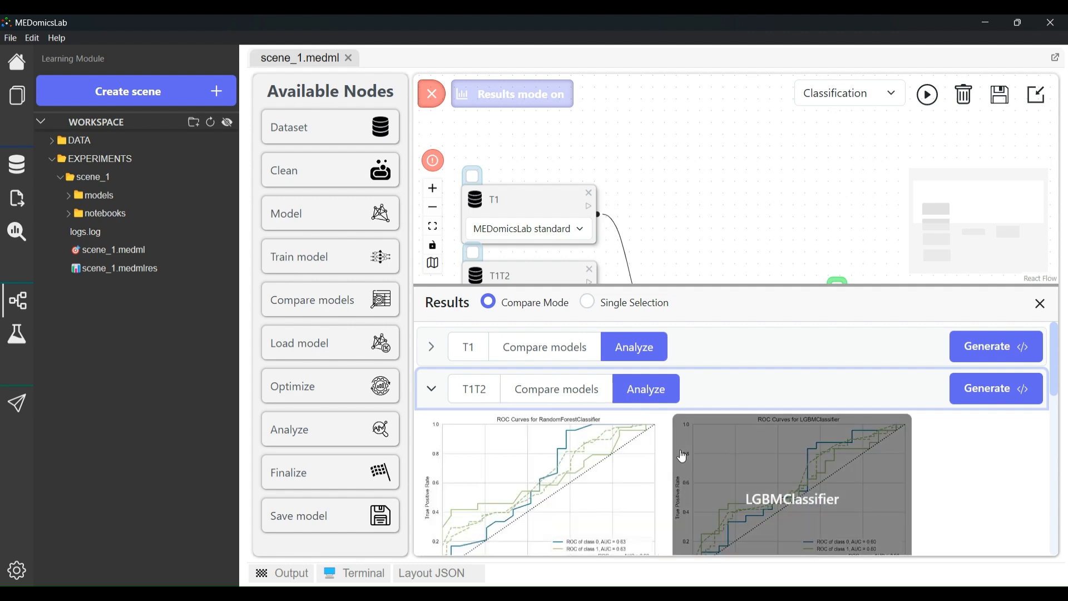
{"action": "scroll", "coordinate": [613, 449], "scroll_direction": "down", "scroll_amount": 3}
{"action": "scroll", "coordinate": [607, 435], "scroll_direction": "up", "scroll_amount": 2}
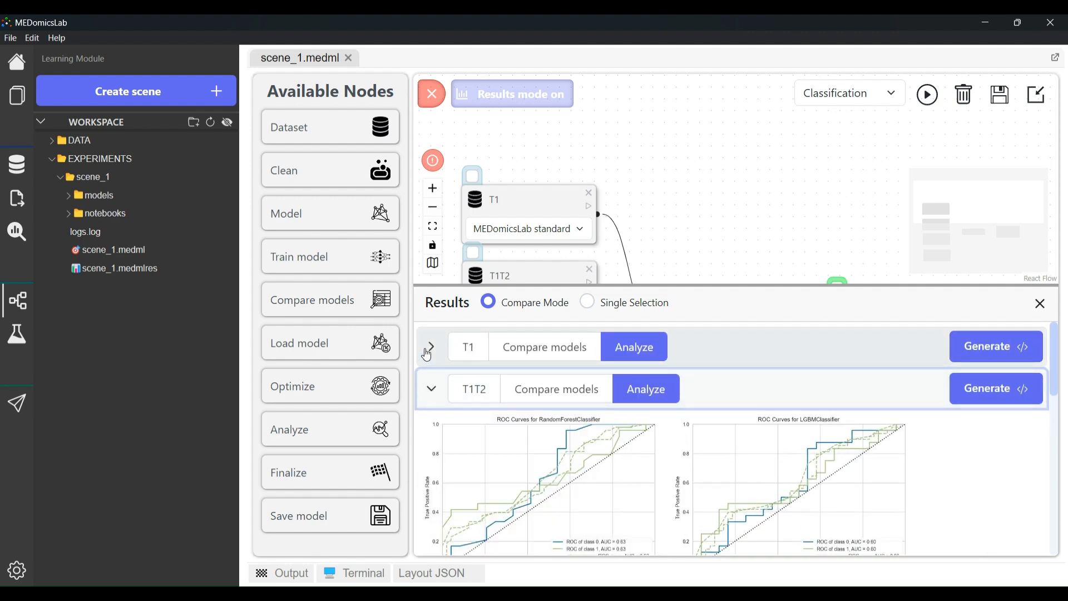
- Compare the AUC values in the ROC plots across the T1T2, T1T2T3 and T1T2T3T4 pipelines
{"action": "scroll", "coordinate": [690, 441], "scroll_direction": "down", "scroll_amount": 3}
{"action": "scroll", "coordinate": [644, 432], "scroll_direction": "down", "scroll_amount": 4}
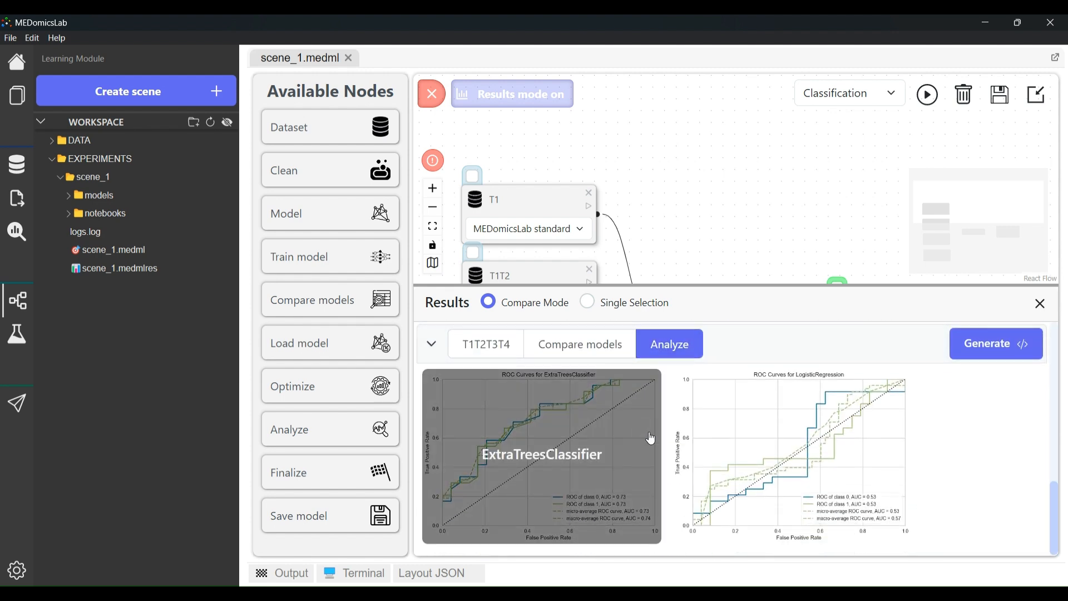
{"action": "scroll", "coordinate": [651, 439], "scroll_direction": "up", "scroll_amount": 3}
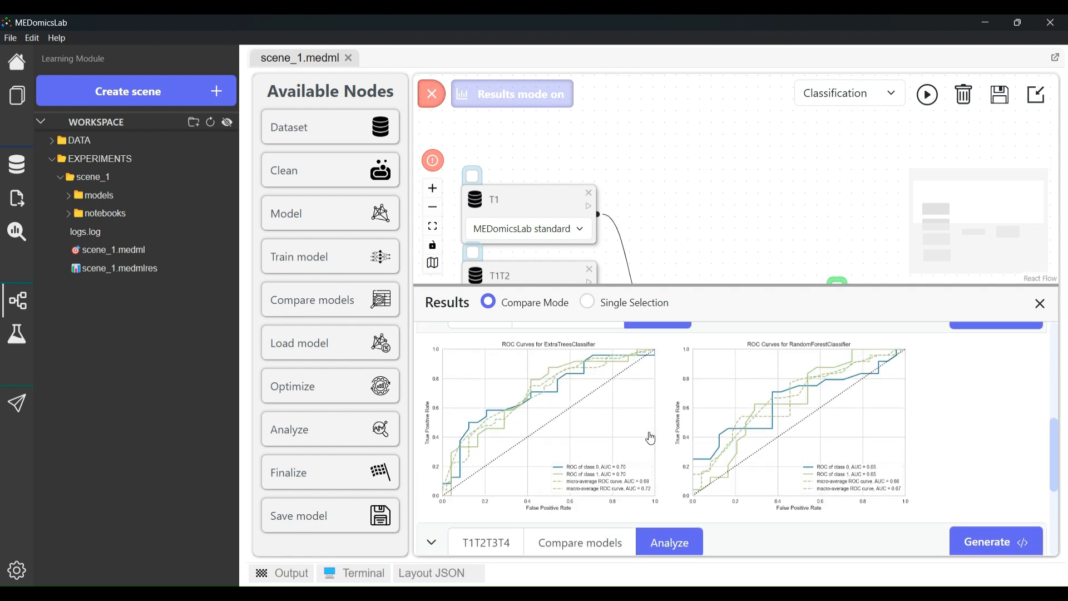
{"action": "scroll", "coordinate": [651, 438], "scroll_direction": "up", "scroll_amount": 5}
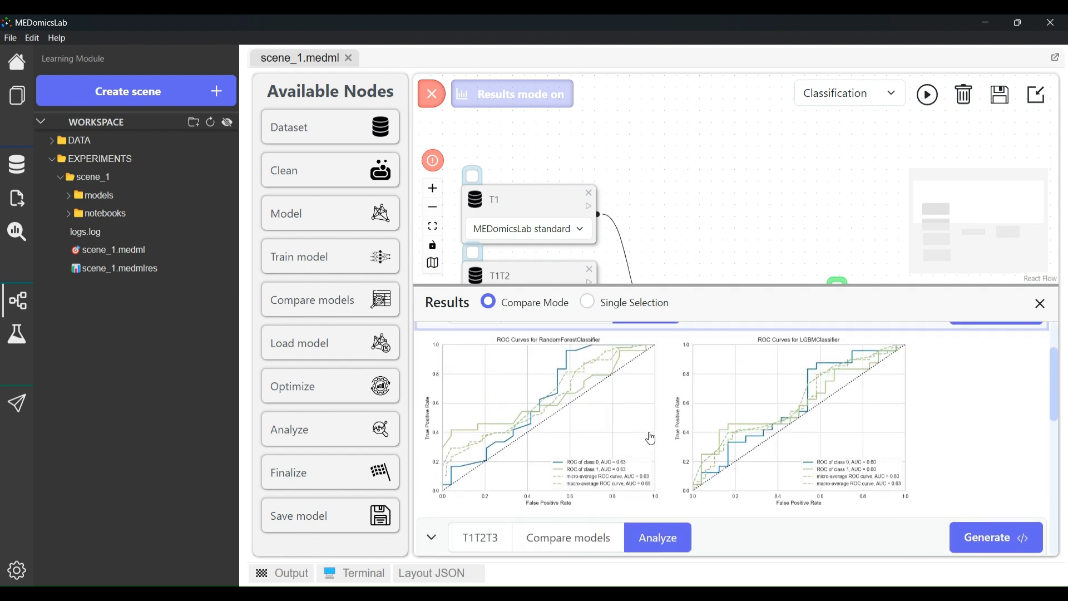
{"action": "scroll", "coordinate": [651, 438], "scroll_direction": "up", "scroll_amount": 1}
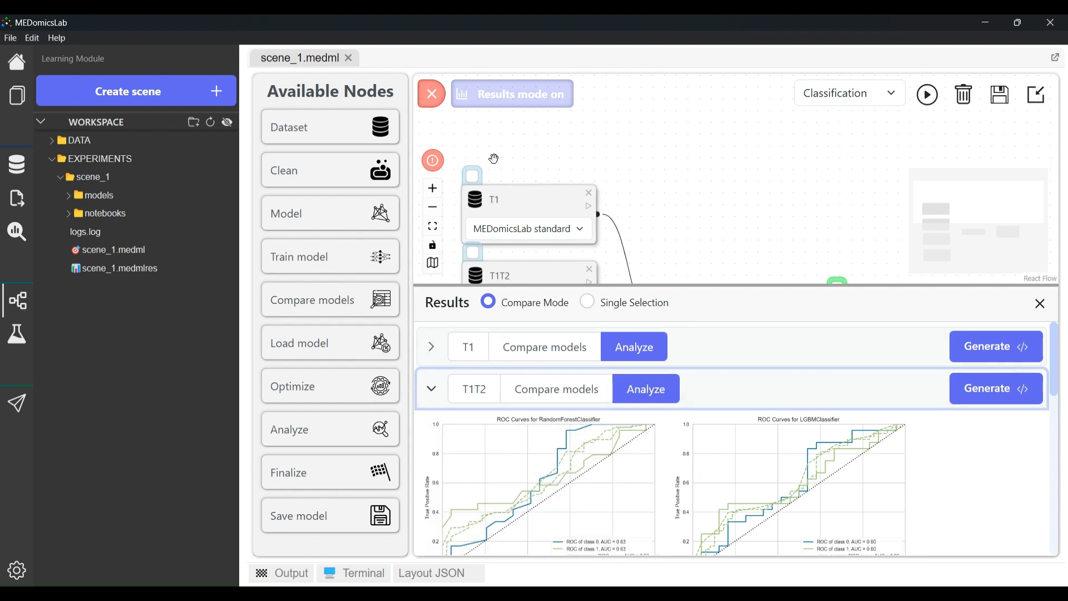
- Turn off results mode, and save and close scene_1.medml
{"action": "left_click", "coordinate": [487, 106]}
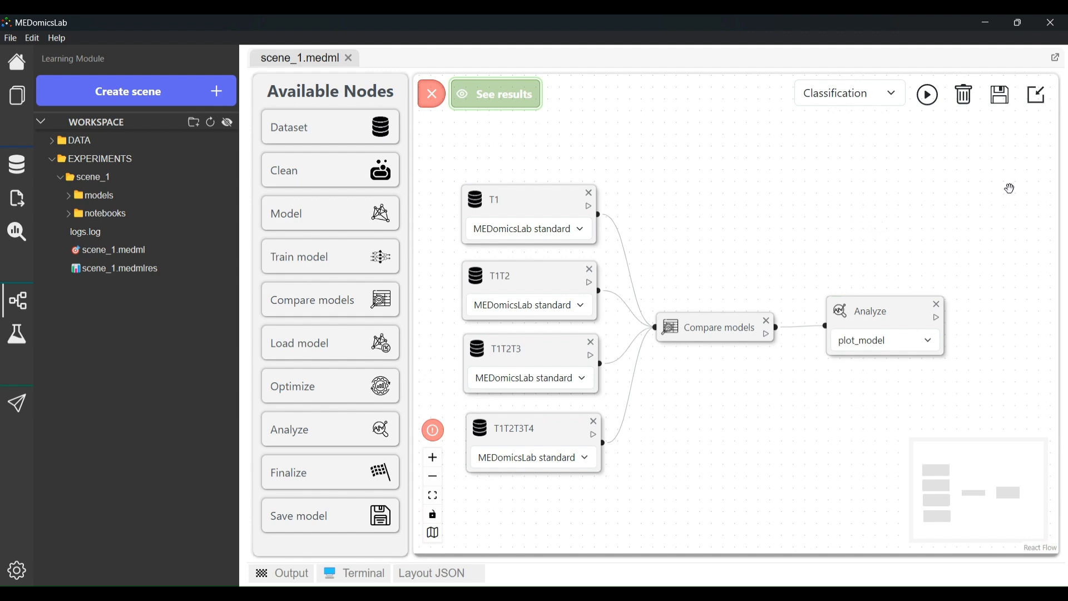
{"action": "left_click", "coordinate": [996, 105]}
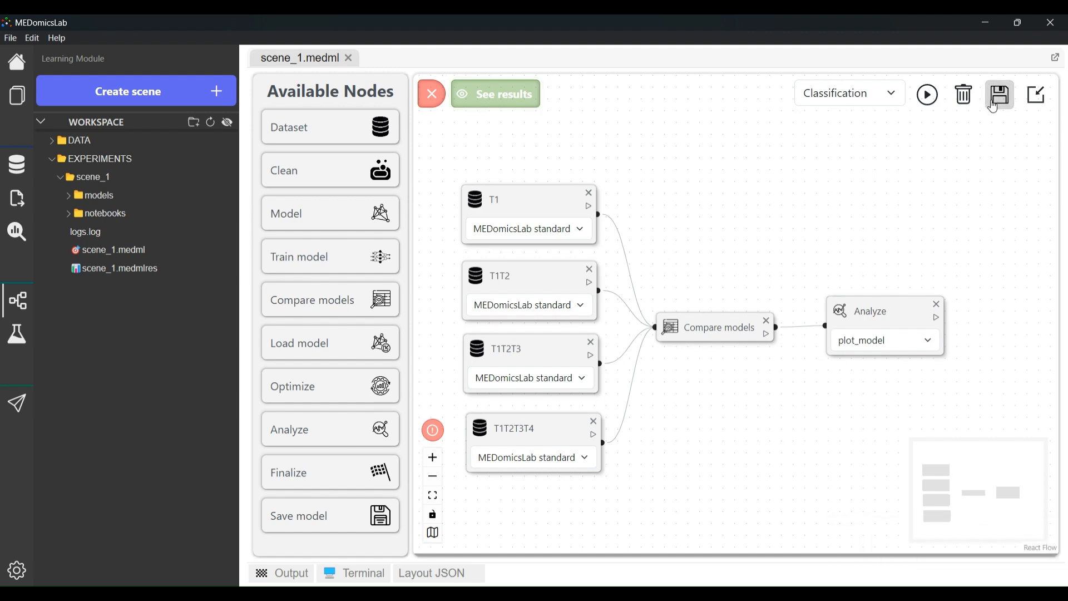
{"action": "left_click", "coordinate": [350, 59]}
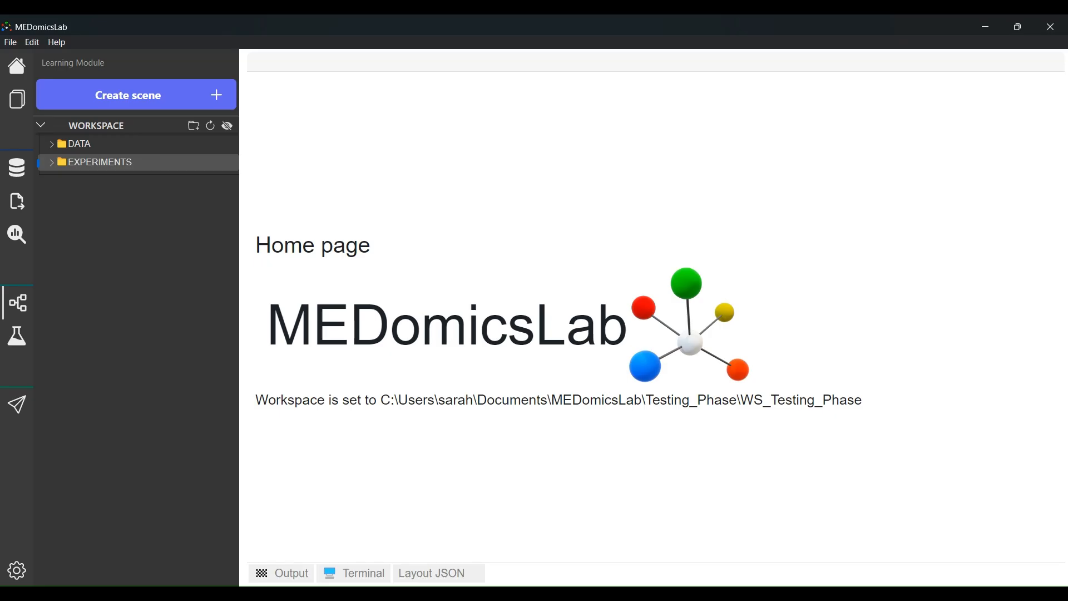
- Create a new scene named scene_2
{"action": "left_click", "coordinate": [463, 414]}
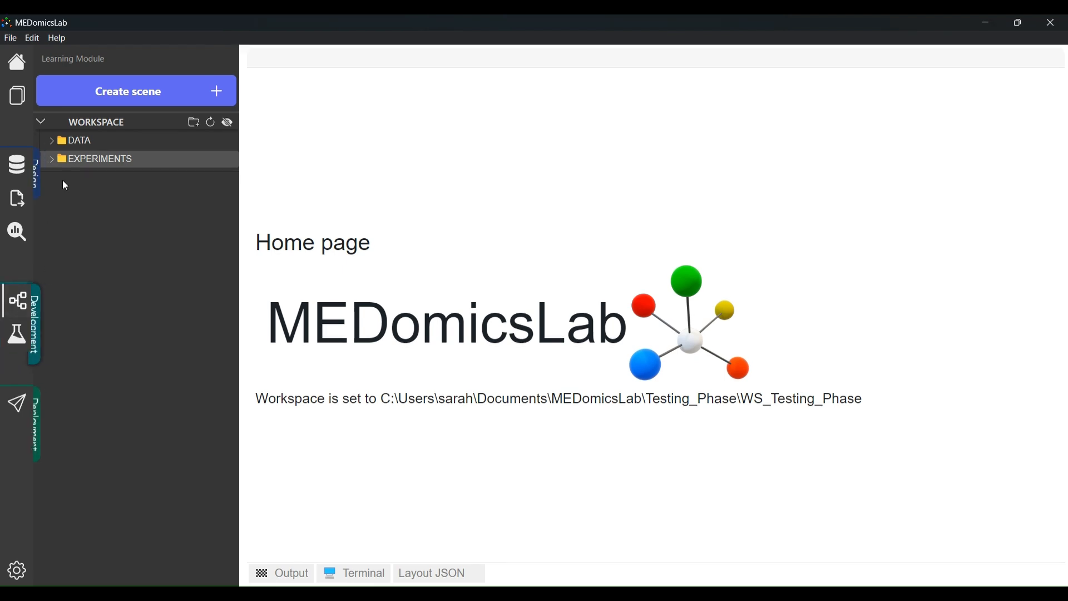
{"action": "left_click", "coordinate": [107, 102]}
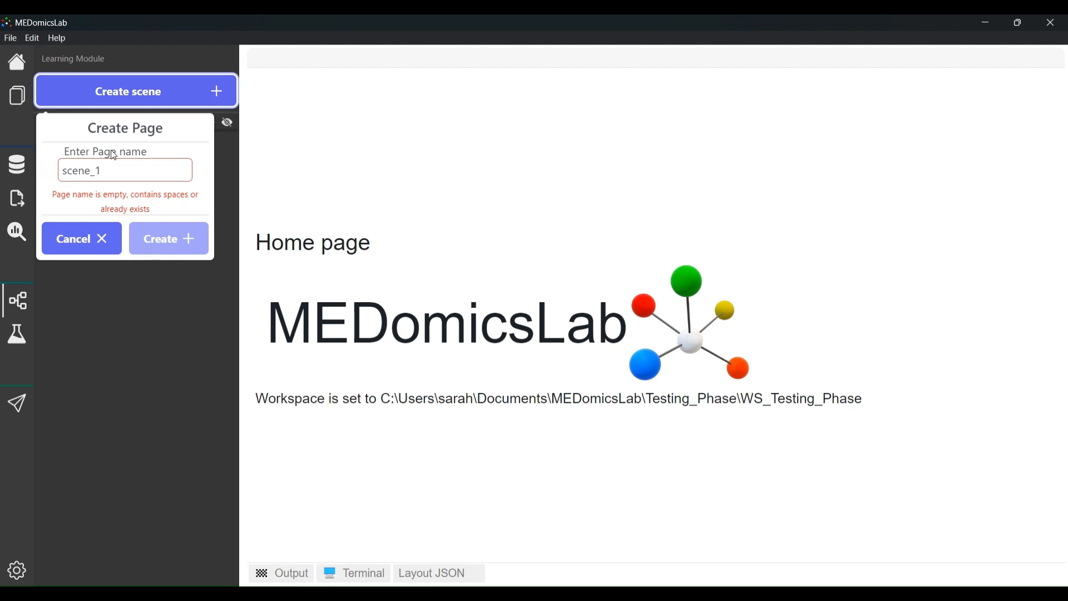
{"action": "left_click", "coordinate": [116, 174]}
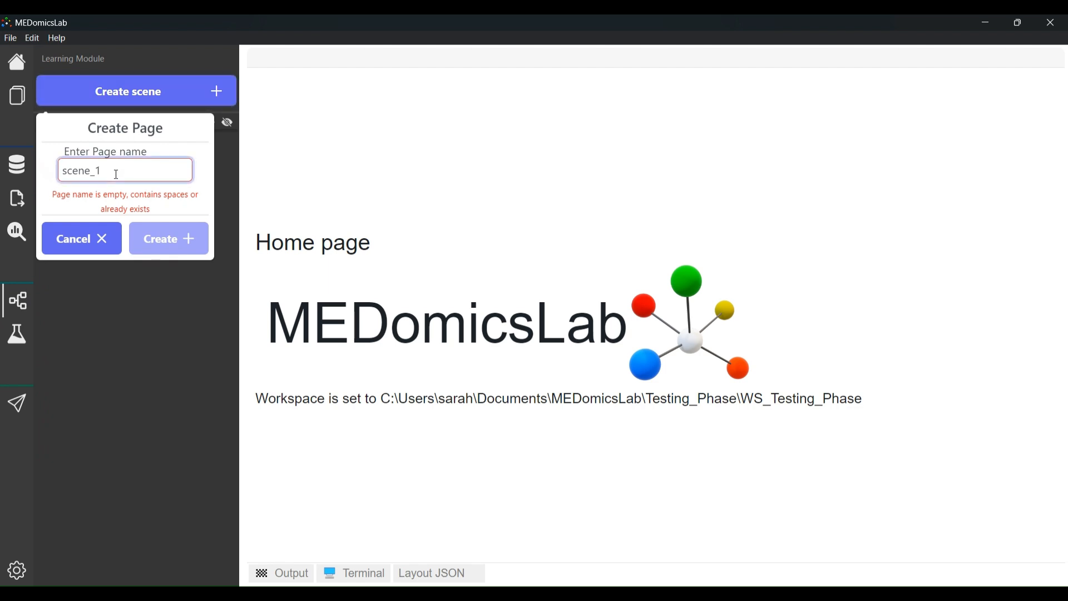
{"action": "key", "text": "BackSpace"}
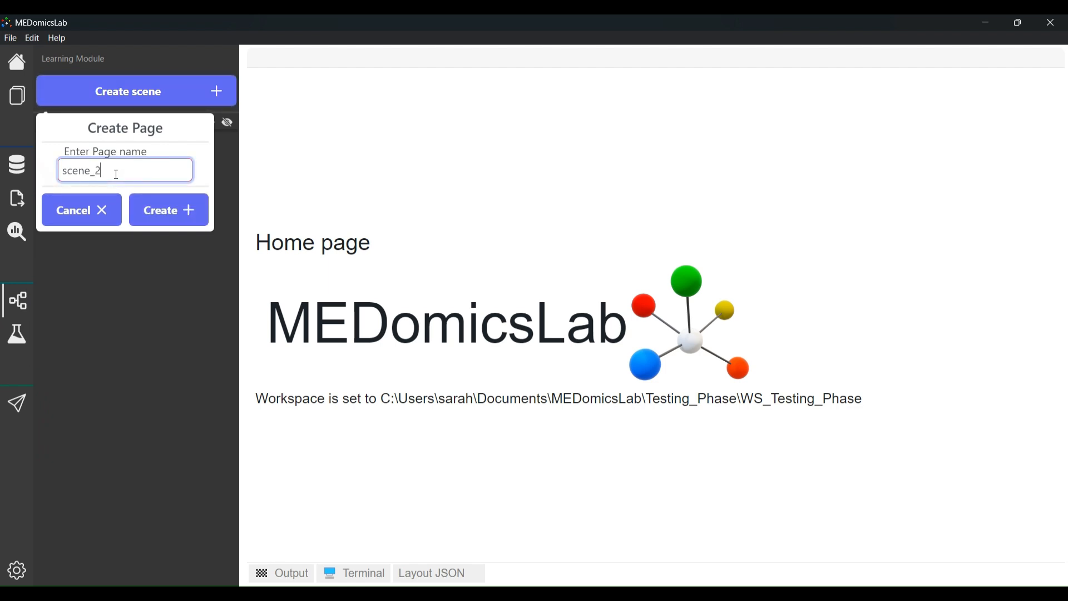
{"action": "left_click", "coordinate": [174, 225]}
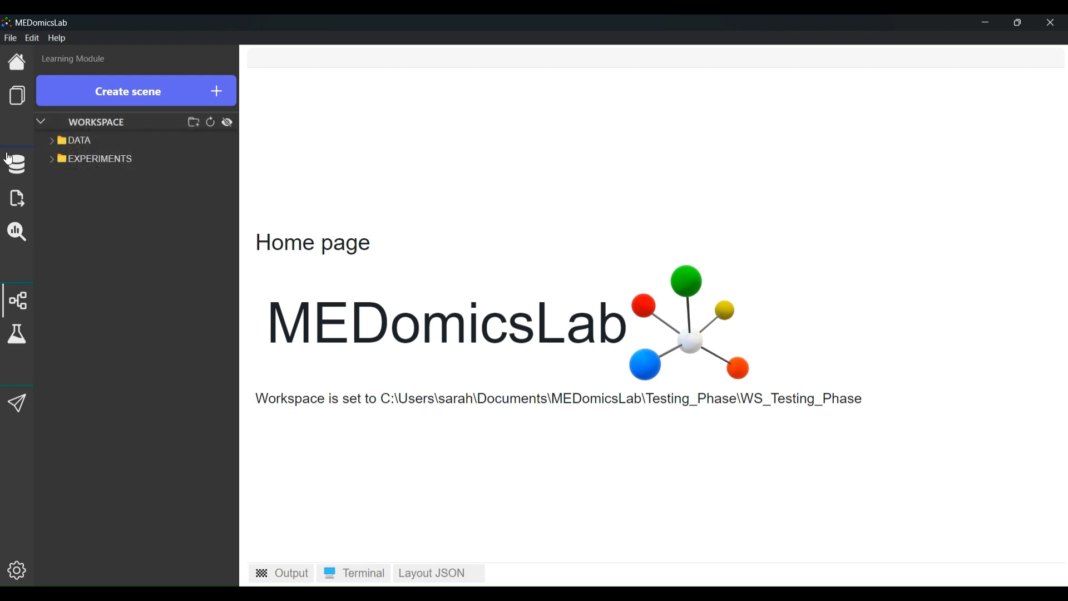
- Open scene_2.medml from the scene_2 folder inside EXPERIMENTS
{"action": "left_click", "coordinate": [53, 160]}
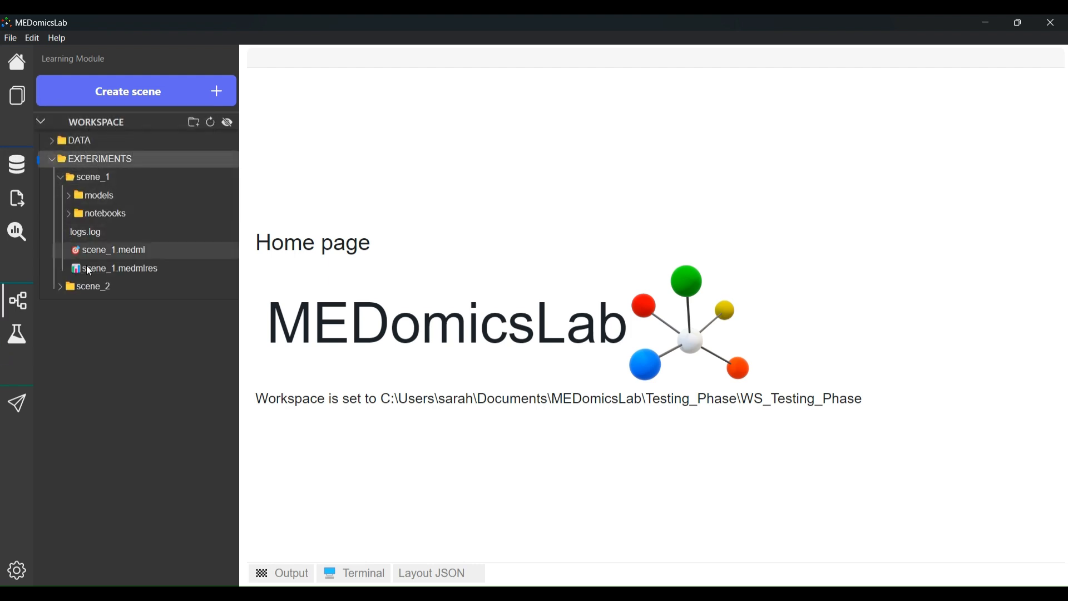
{"action": "left_click", "coordinate": [86, 288]}
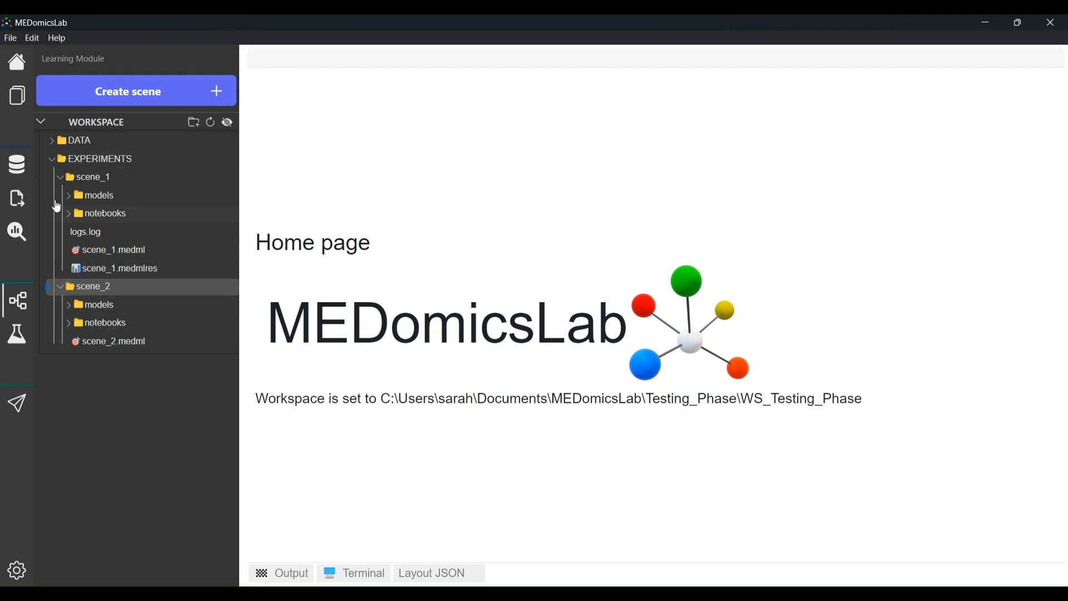
{"action": "left_click", "coordinate": [64, 179]}
{"action": "left_click", "coordinate": [105, 253]}
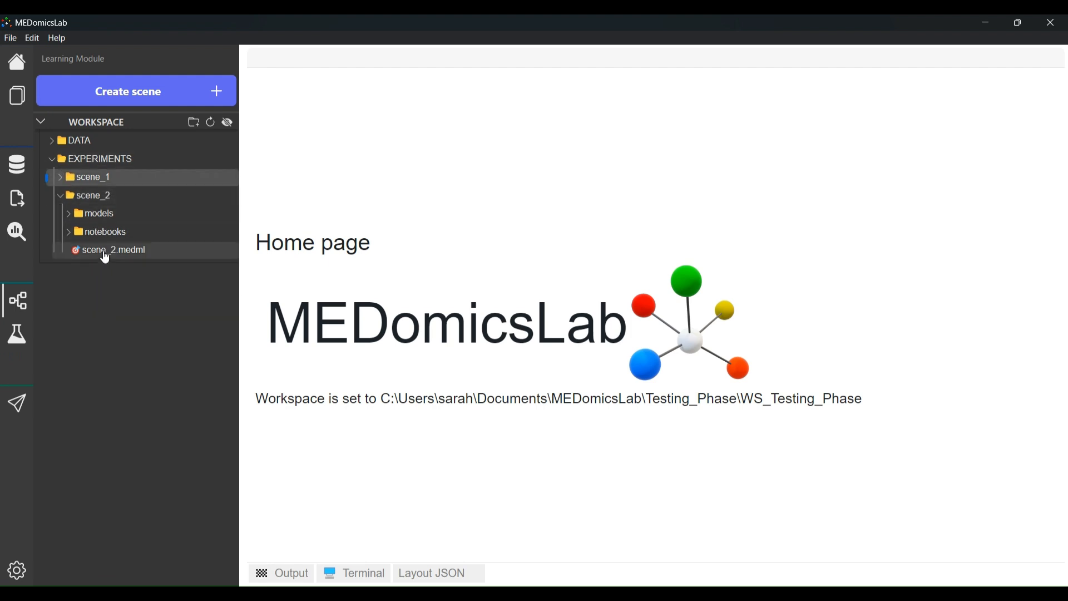
{"action": "double_click", "coordinate": [105, 253]}
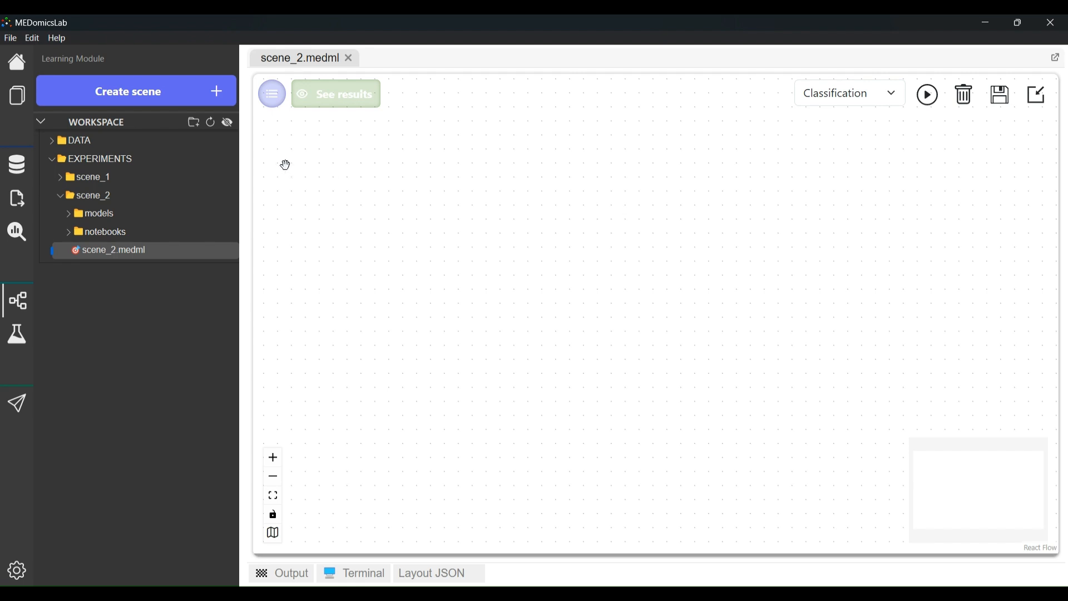
- Add a Dataset node near the upper left of the canvas and rename it Dem-TS
{"action": "left_click", "coordinate": [276, 102]}
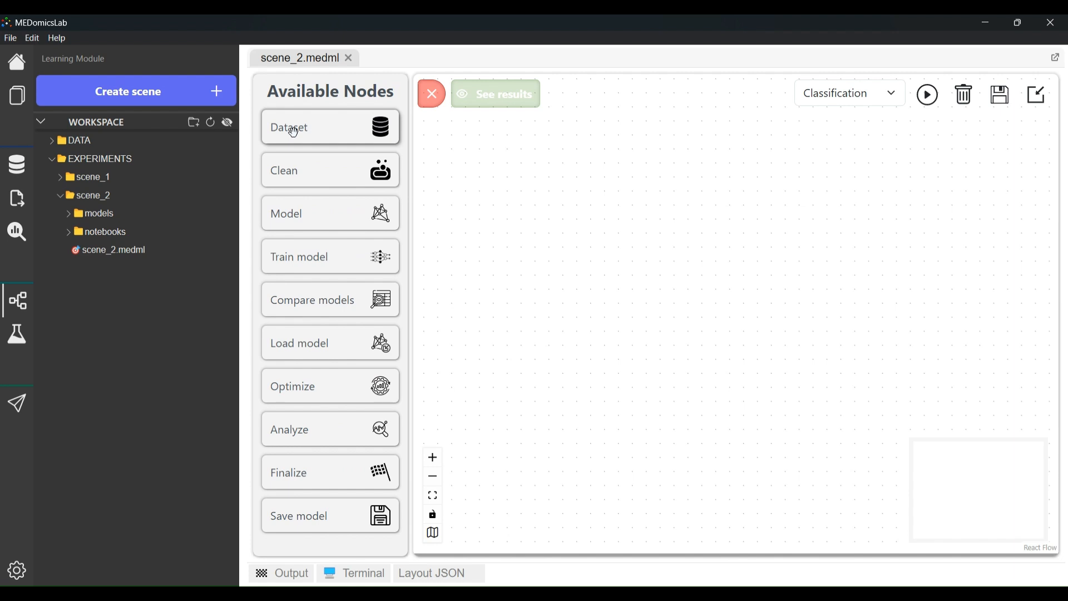
{"action": "left_click_drag", "start_coordinate": [293, 132], "coordinate": [517, 207]}
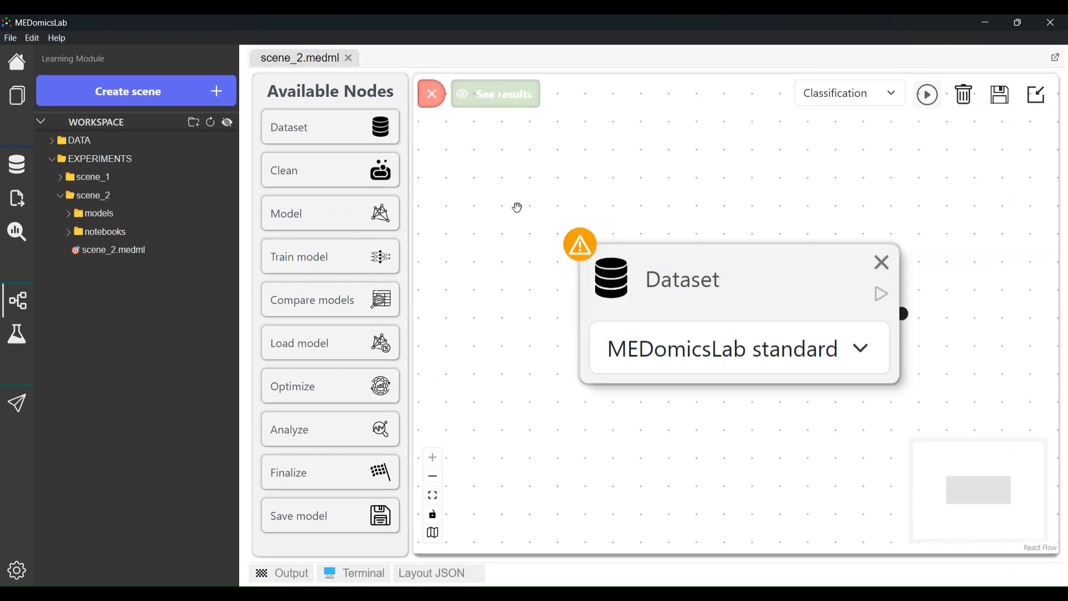
{"action": "left_click_drag", "start_coordinate": [669, 282], "coordinate": [542, 185]}
{"action": "left_click", "coordinate": [581, 198]}
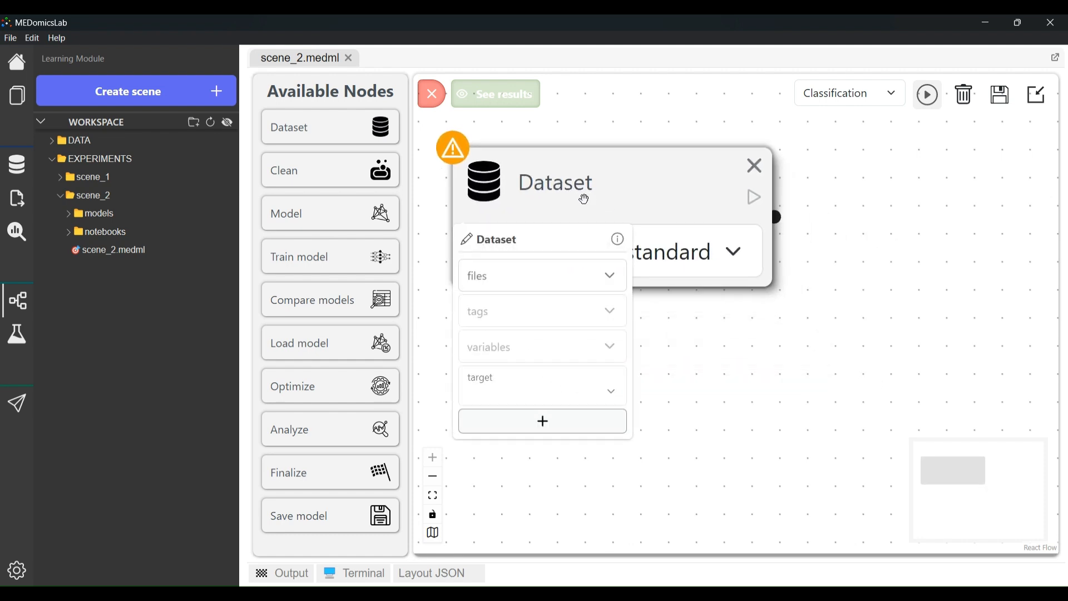
{"action": "left_click", "coordinate": [553, 241]}
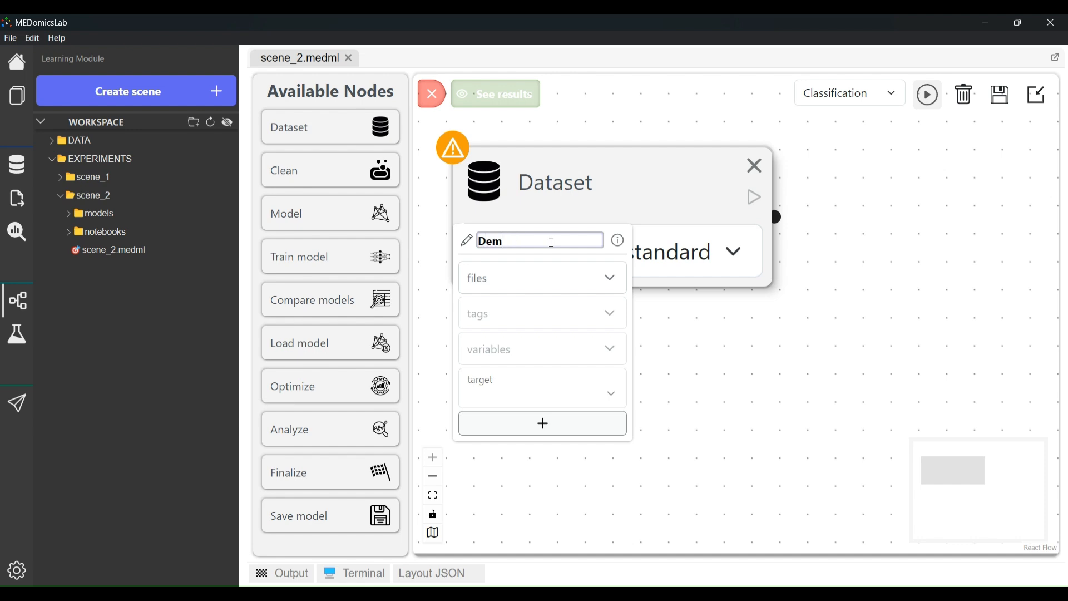
{"action": "key", "text": "Tab"}
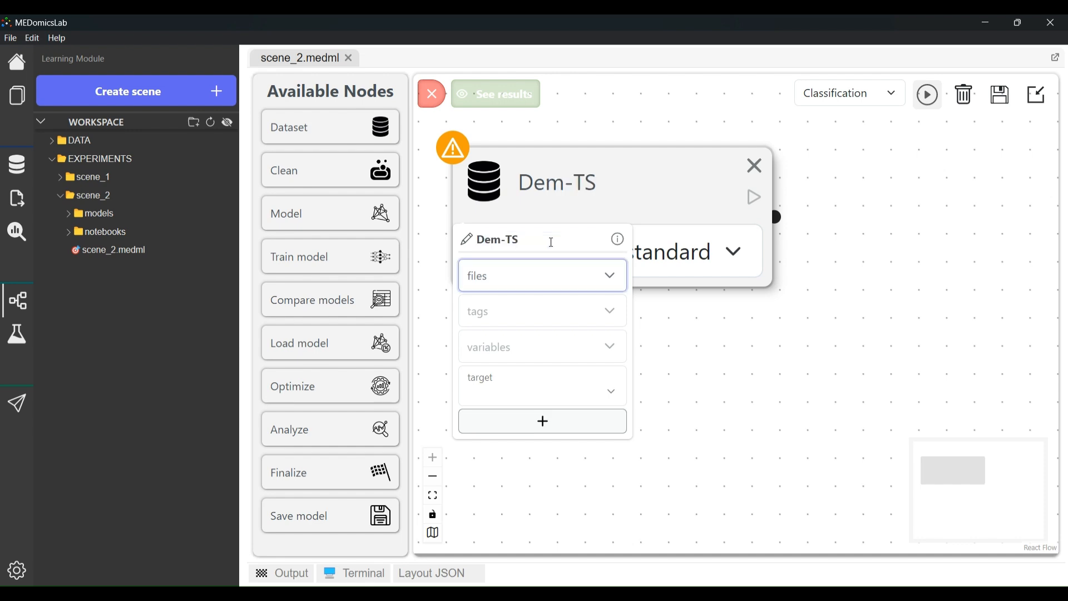
- Choose T1_learning_modified.csv and T2_learning_modified.csv as the Dem-TS node's files
{"action": "left_click", "coordinate": [601, 287]}
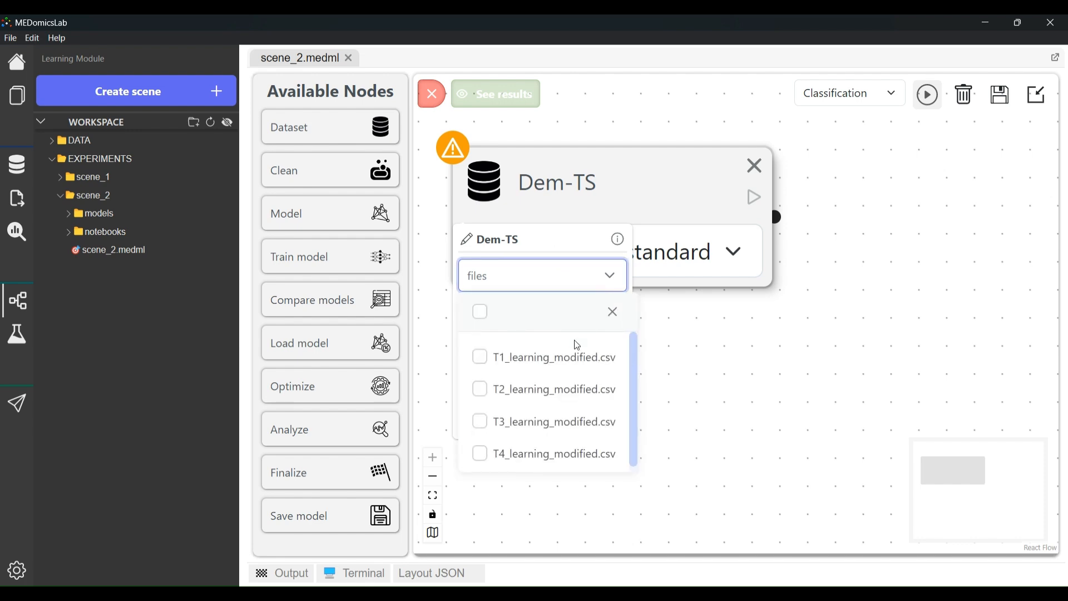
{"action": "left_click", "coordinate": [562, 358]}
{"action": "left_click", "coordinate": [535, 389]}
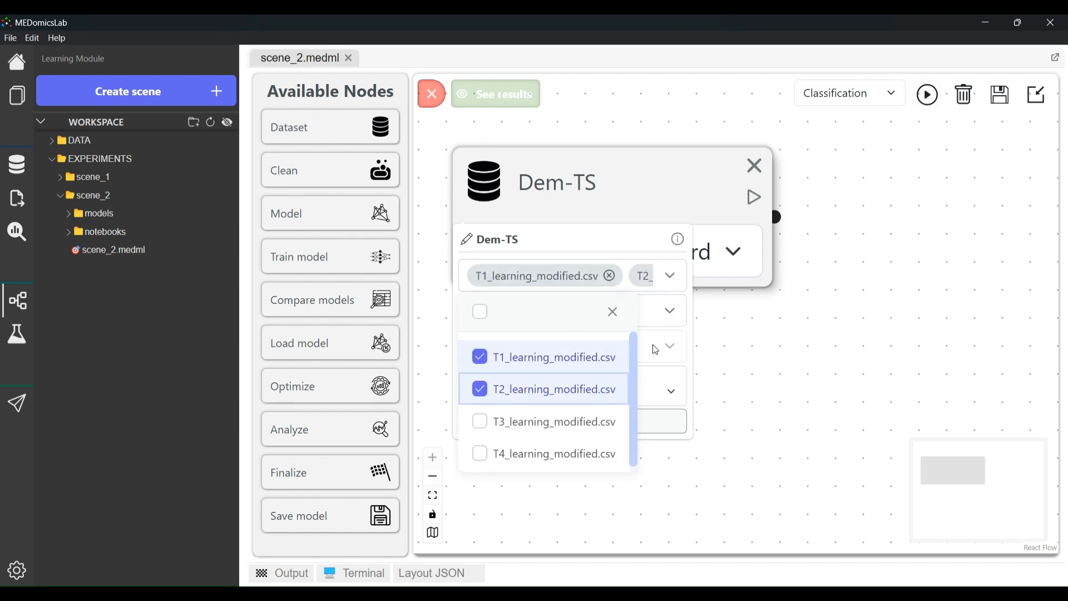
- Assign the tags tslab, tsprocedure, tschart and demographics to the Dem-TS node
{"action": "left_click", "coordinate": [677, 318]}
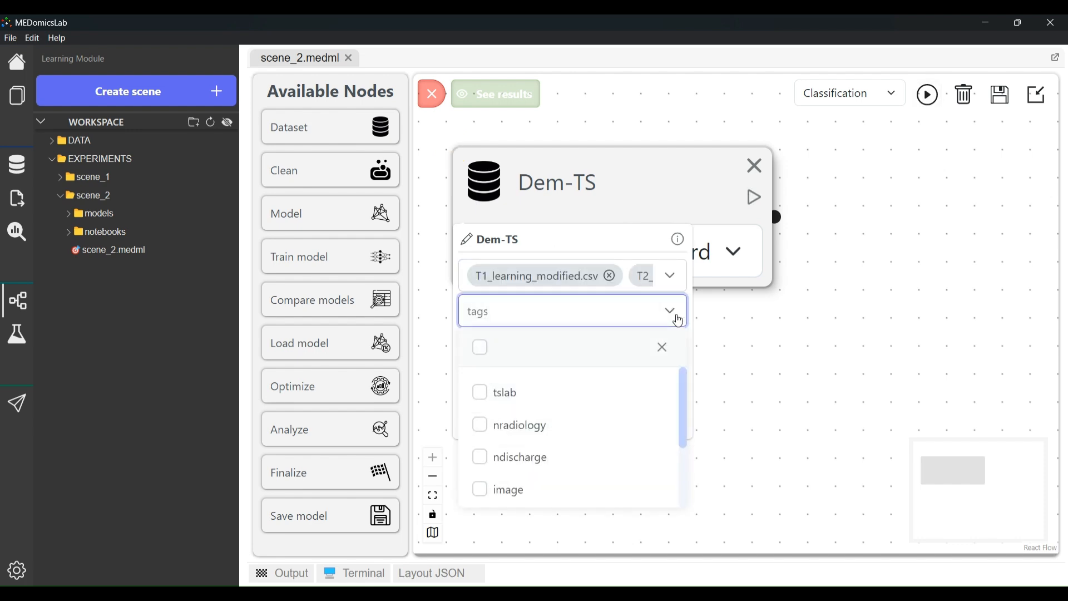
{"action": "left_click", "coordinate": [542, 400]}
{"action": "scroll", "coordinate": [557, 399], "scroll_direction": "down", "scroll_amount": 2}
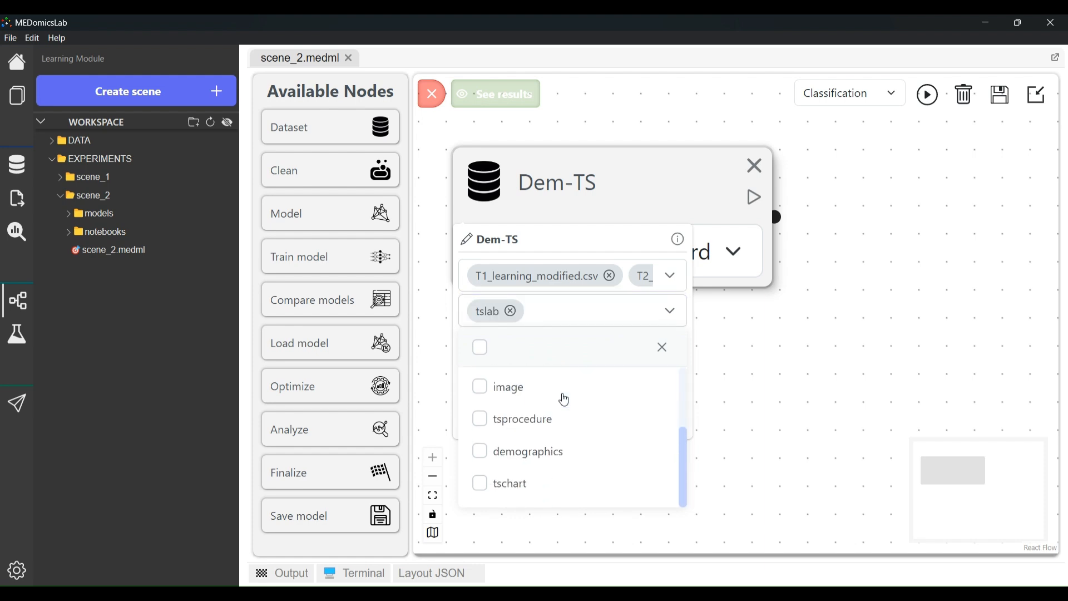
{"action": "left_click", "coordinate": [568, 420]}
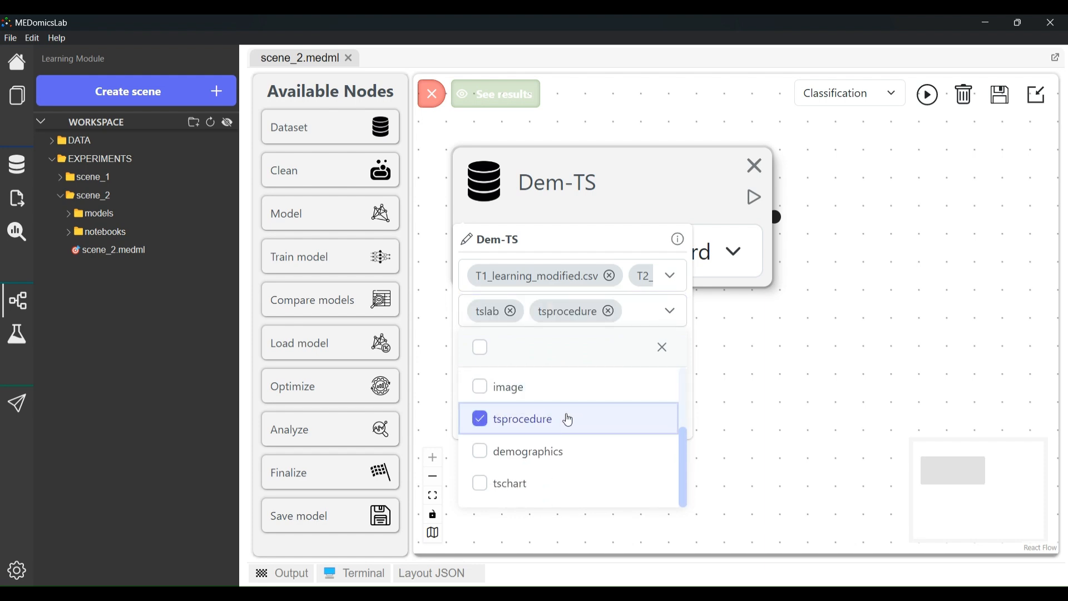
{"action": "left_click", "coordinate": [524, 483]}
{"action": "left_click", "coordinate": [545, 453]}
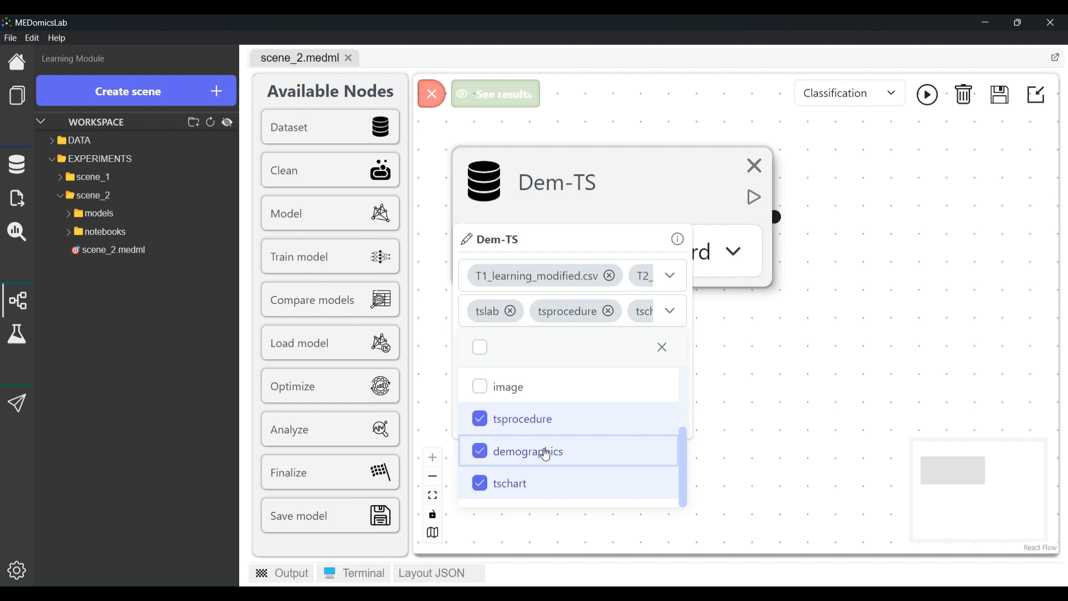
{"action": "scroll", "coordinate": [548, 448], "scroll_direction": "up", "scroll_amount": 2}
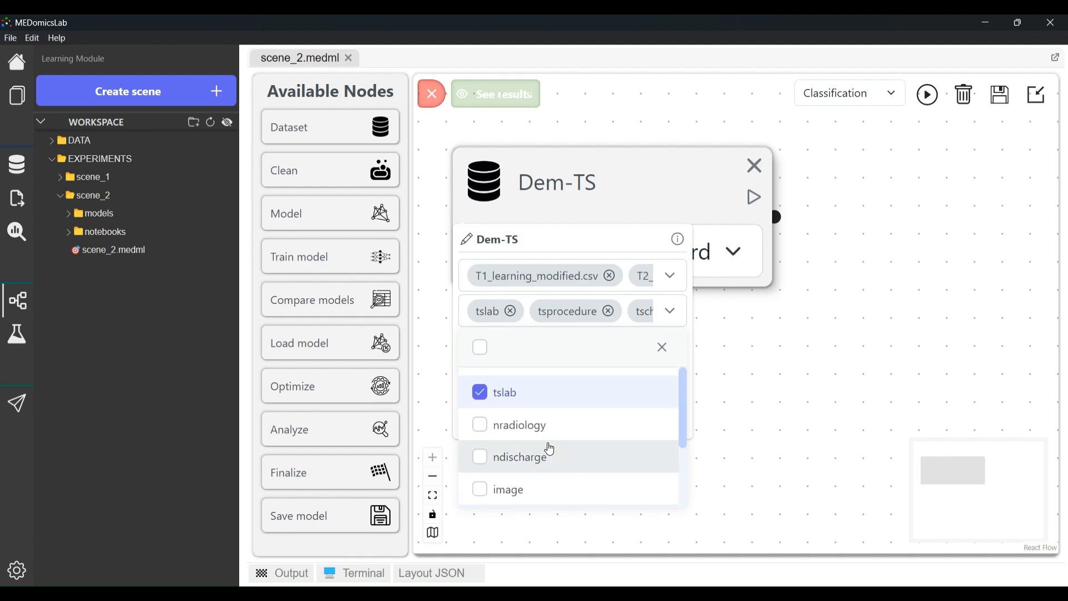
{"action": "left_click", "coordinate": [728, 297]}
- Include all available variables in the Dem-TS node
{"action": "left_click", "coordinate": [611, 196]}
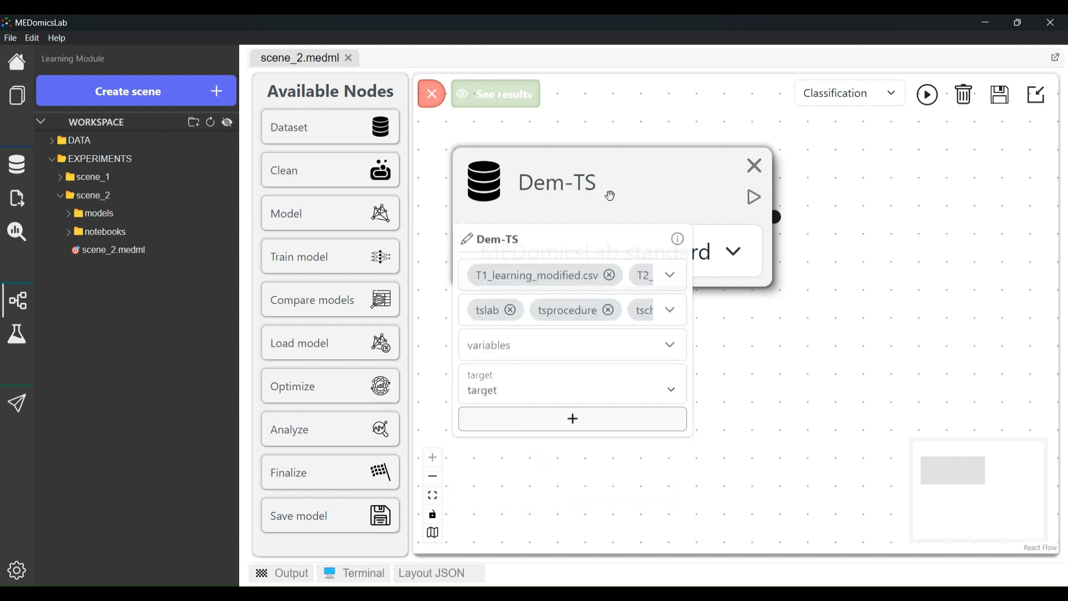
{"action": "left_click", "coordinate": [604, 350]}
{"action": "scroll", "coordinate": [621, 420], "scroll_direction": "down", "scroll_amount": 10}
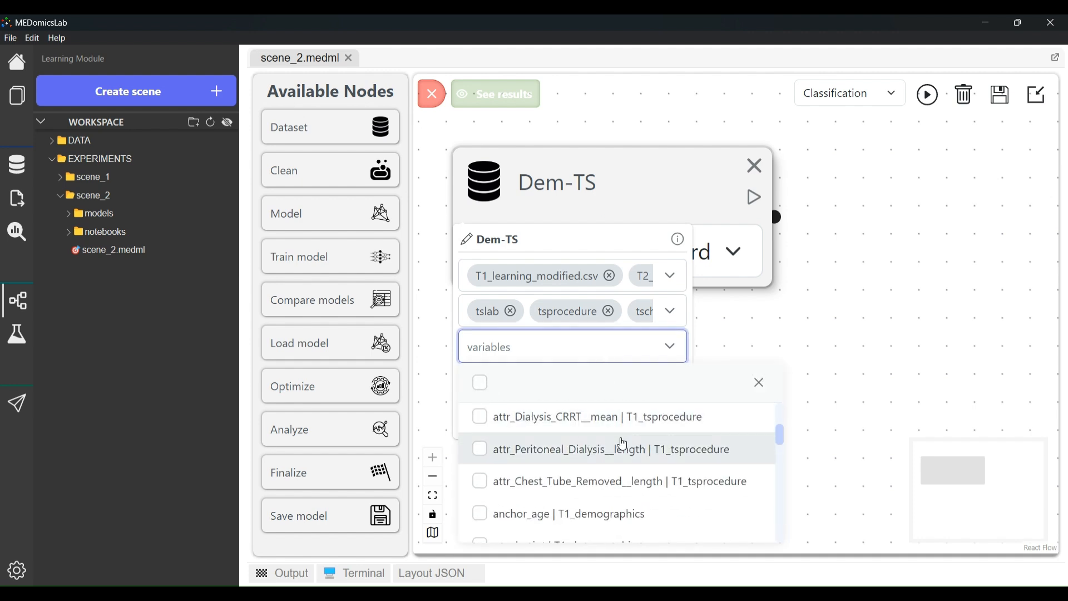
{"action": "scroll", "coordinate": [618, 456], "scroll_direction": "down", "scroll_amount": 10}
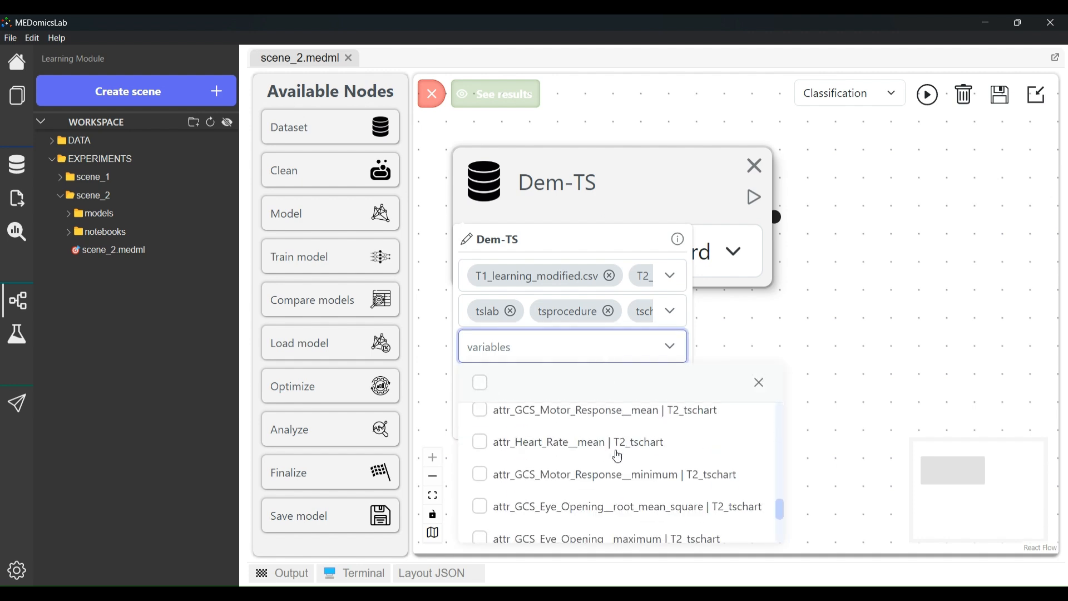
{"action": "left_click", "coordinate": [480, 383]}
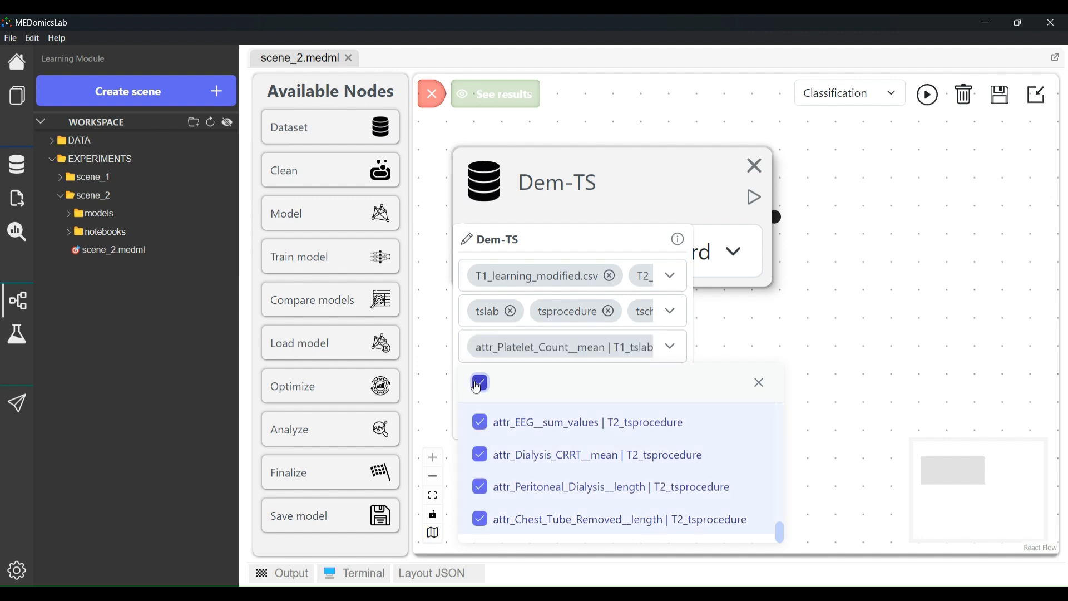
{"action": "left_click", "coordinate": [568, 218]}
- Enable the index and session_id dataset options for the Dem-TS node and save them
{"action": "left_click", "coordinate": [571, 206]}
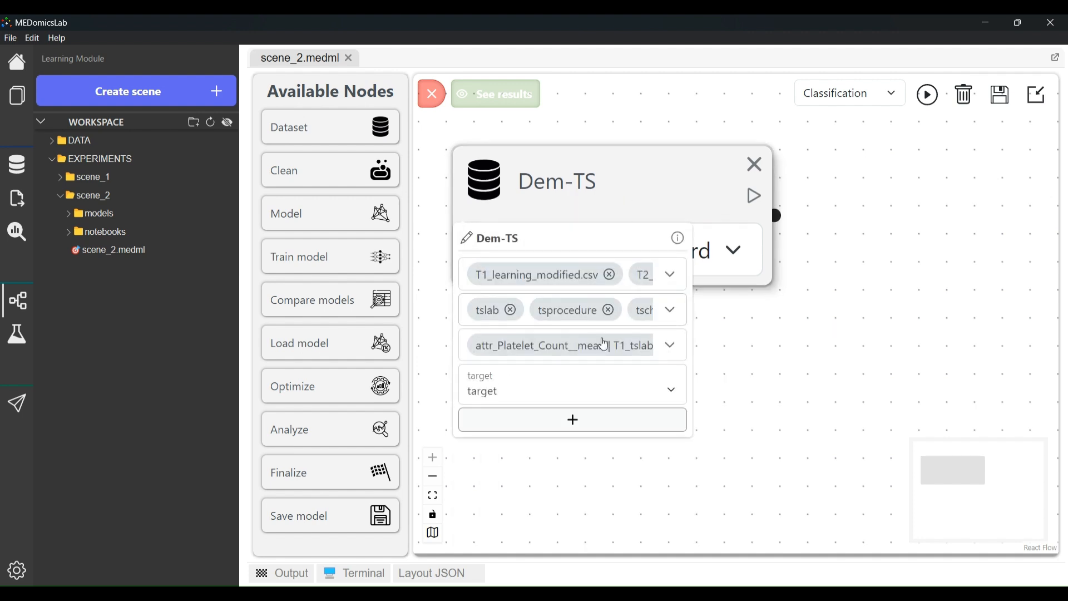
{"action": "left_click", "coordinate": [583, 422]}
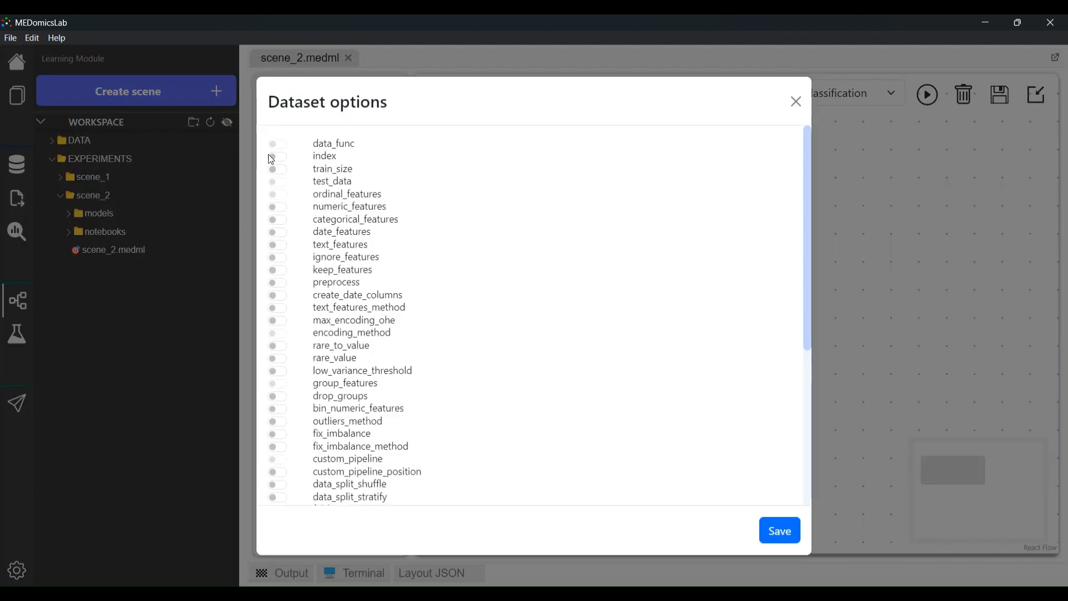
{"action": "left_click", "coordinate": [275, 157]}
{"action": "scroll", "coordinate": [374, 287], "scroll_direction": "down", "scroll_amount": 4}
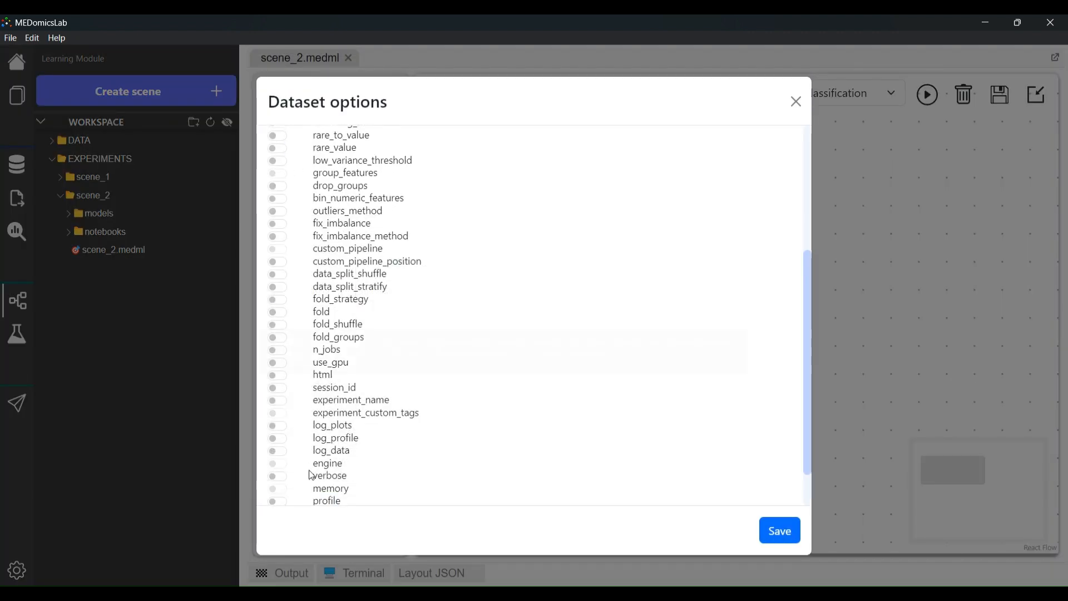
{"action": "left_click", "coordinate": [285, 390]}
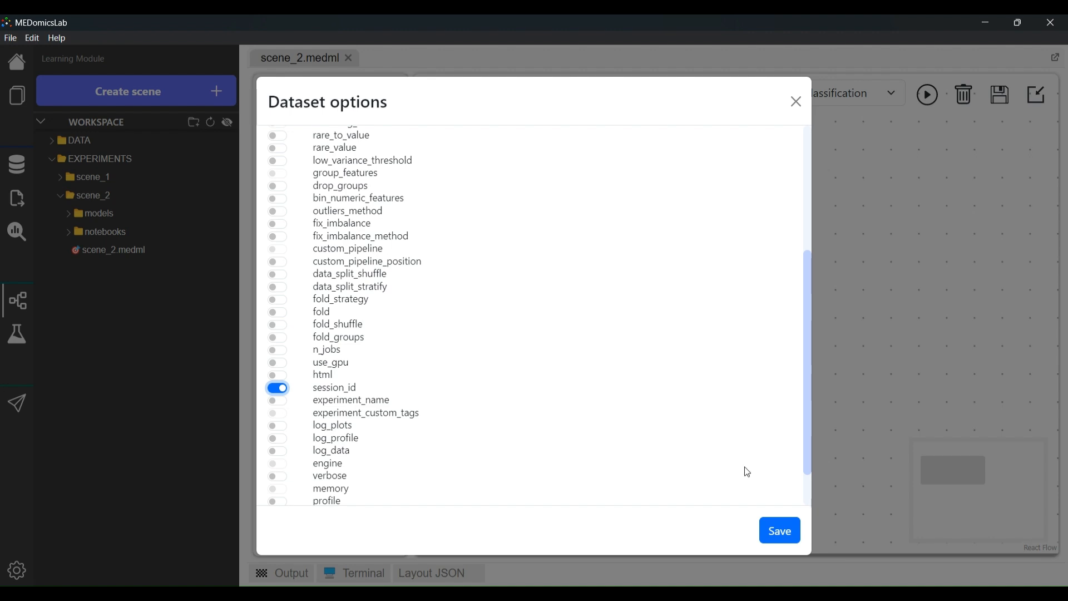
{"action": "left_click", "coordinate": [766, 529]}
- Set the Dem-TS node's index to subject_id and its session_id to 123
{"action": "left_click", "coordinate": [566, 470]}
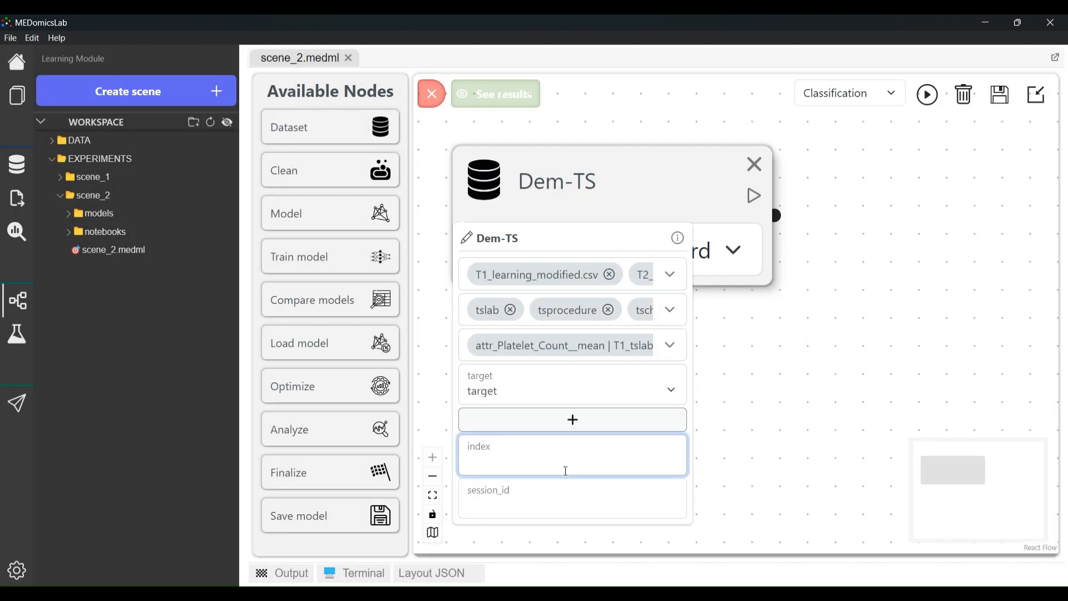
{"action": "type", "text": "subject_id"}
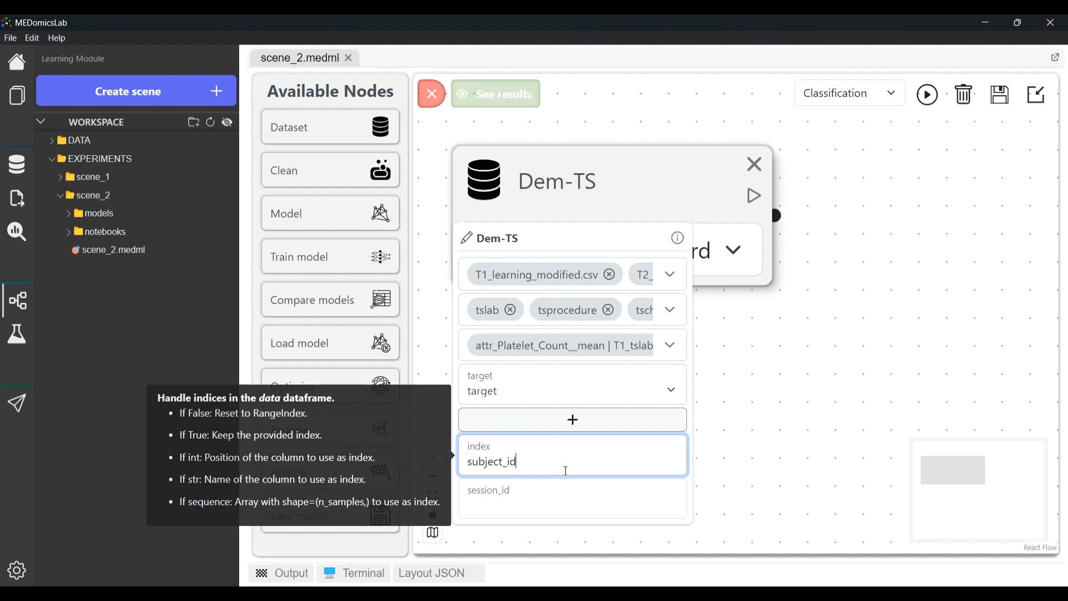
{"action": "key", "text": "Tab"}
{"action": "type", "text": "123"}
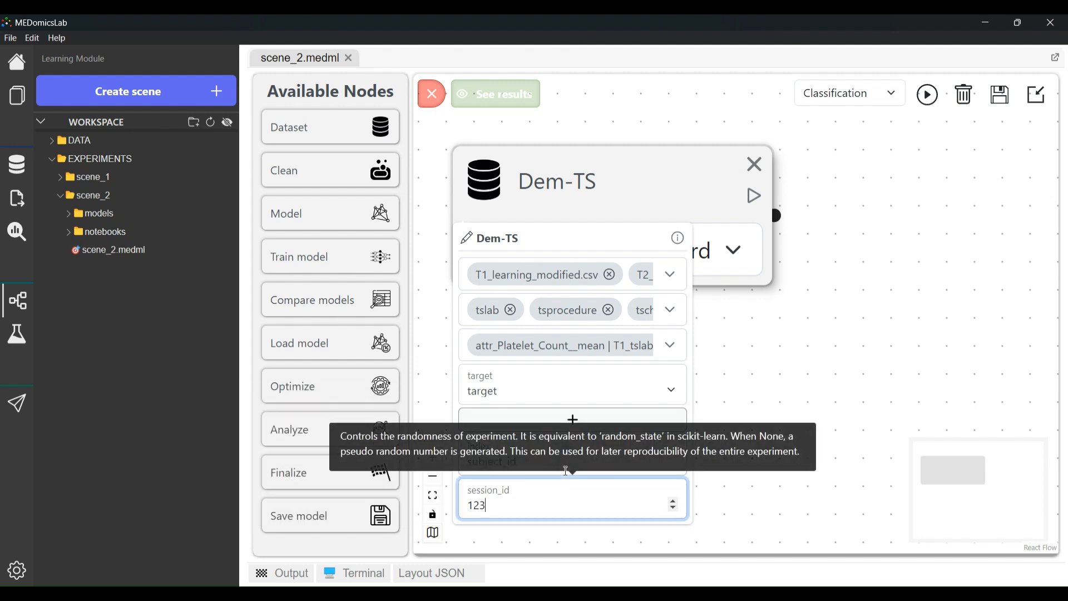
{"action": "left_click", "coordinate": [699, 414]}
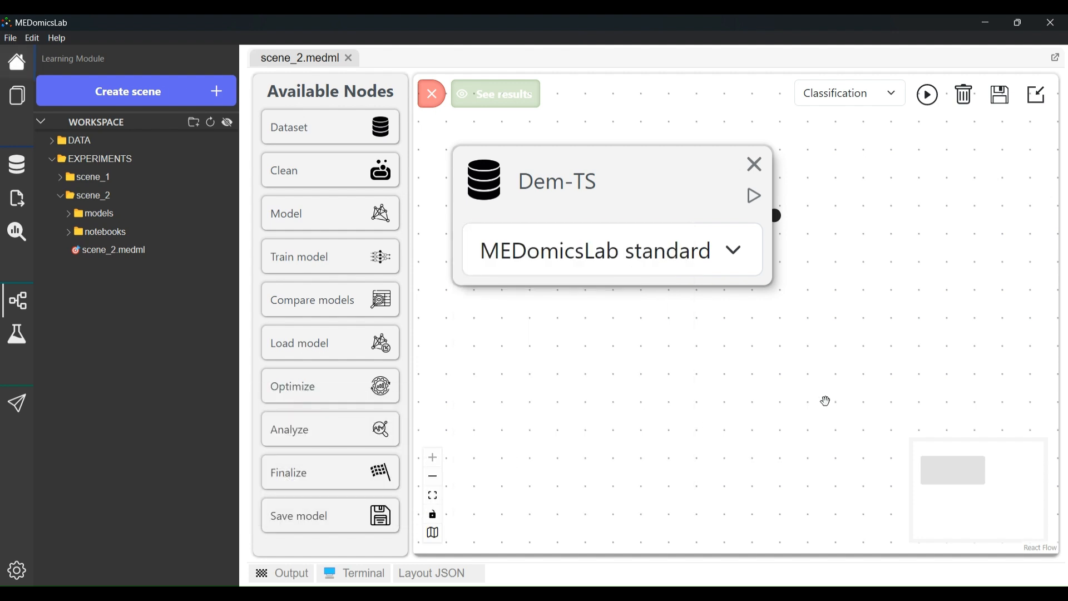
- Move Dem-TS to the upper left of the canvas, then add a Dataset node directly below it named Dem-Notes
{"action": "scroll", "coordinate": [612, 182], "scroll_direction": "down", "scroll_amount": 3}
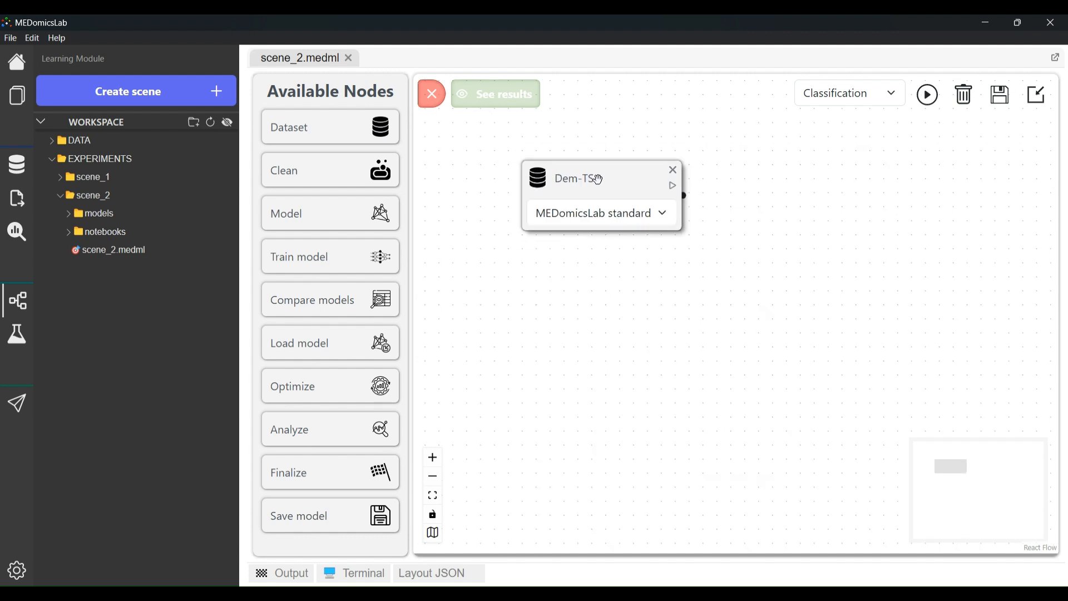
{"action": "left_click_drag", "start_coordinate": [545, 174], "coordinate": [542, 168]}
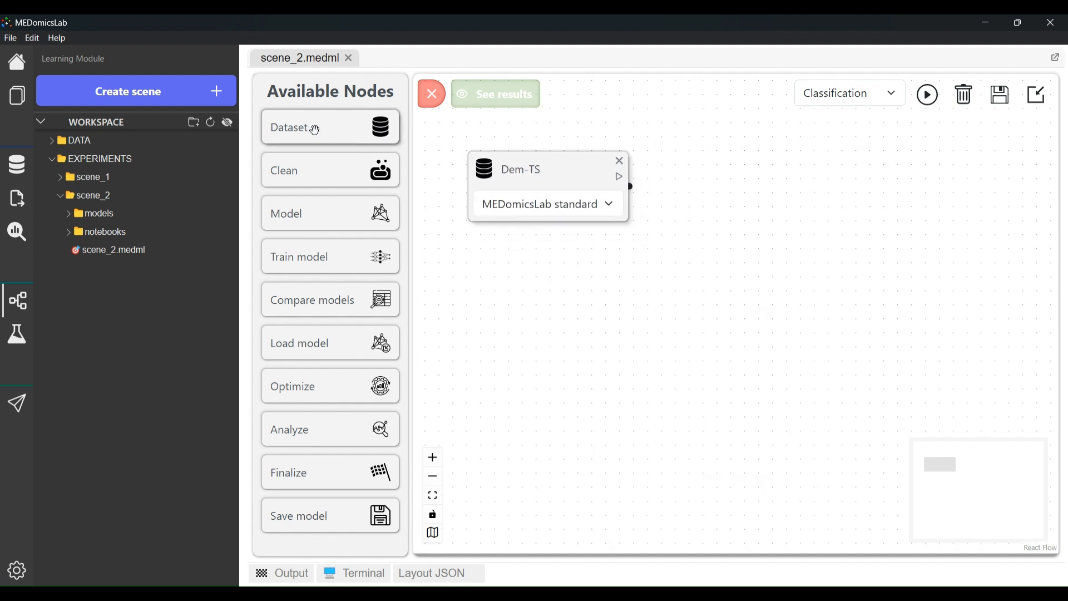
{"action": "left_click_drag", "start_coordinate": [315, 130], "coordinate": [539, 295]}
{"action": "left_click_drag", "start_coordinate": [546, 296], "coordinate": [525, 277]}
{"action": "left_click", "coordinate": [533, 273]}
{"action": "left_click", "coordinate": [550, 351]}
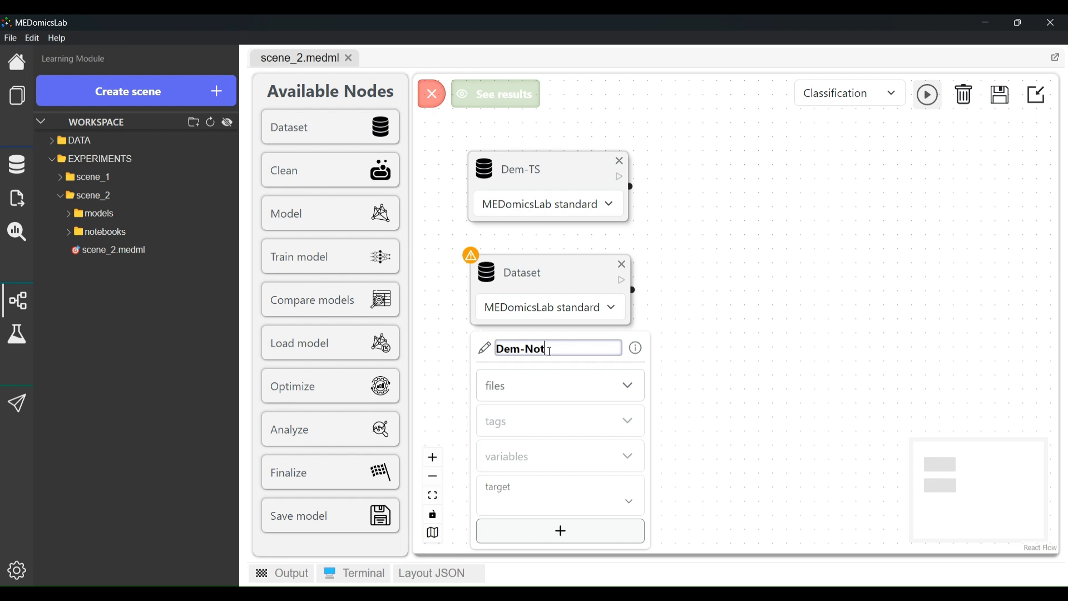
{"action": "type", "text": "Dem-Notes"}
{"action": "key", "text": "Tab"}
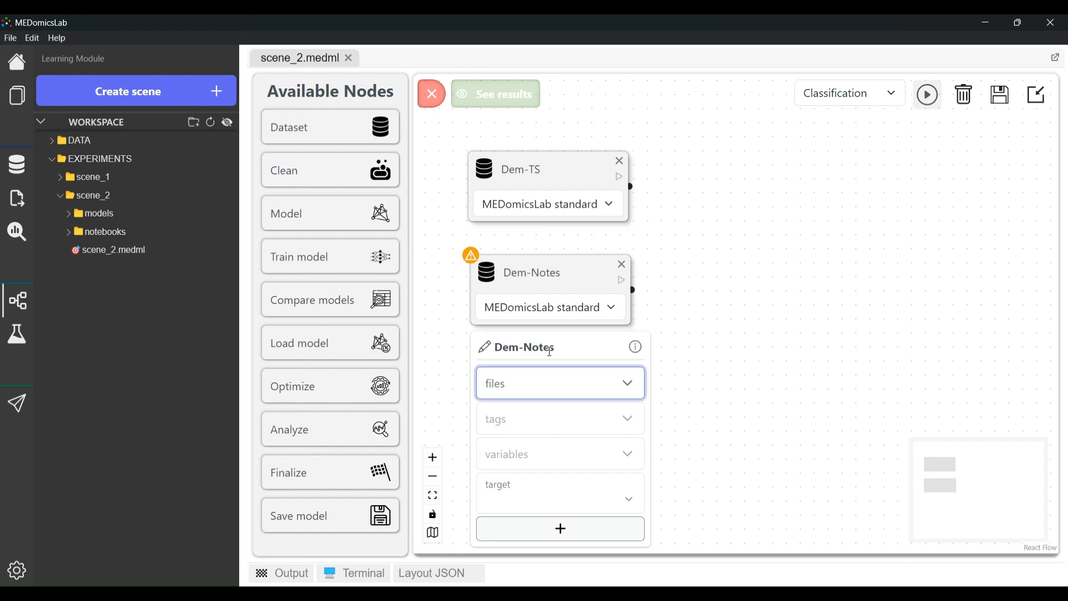
- Choose T1_learning_modified.csv and T2_learning_modified.csv as the Dem-Notes node's files
{"action": "left_click", "coordinate": [576, 383]}
{"action": "left_click", "coordinate": [553, 467]}
{"action": "left_click", "coordinate": [550, 497]}
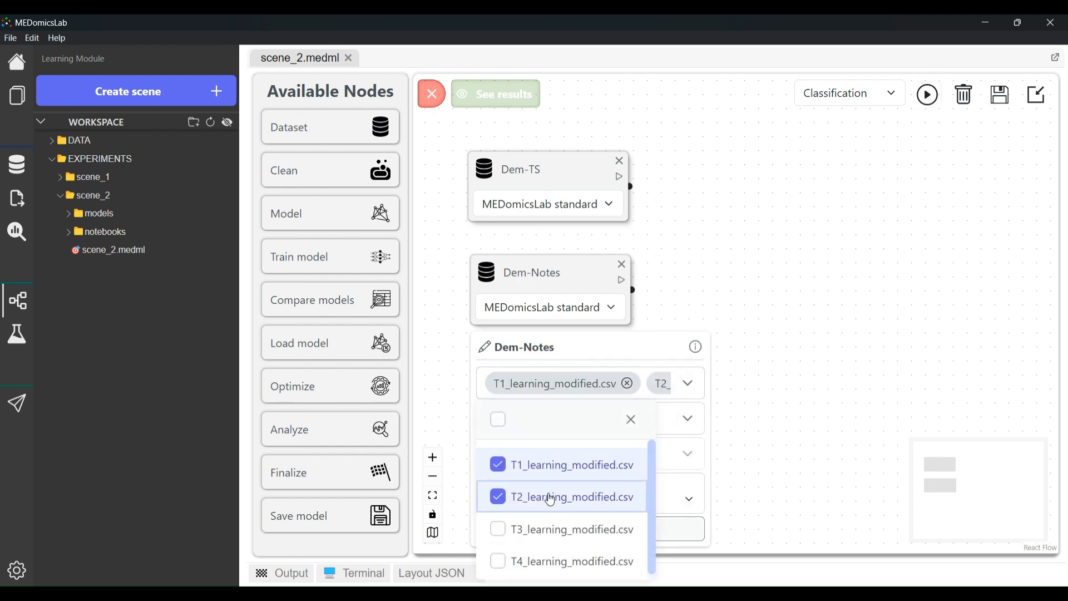
{"action": "left_click", "coordinate": [713, 421]}
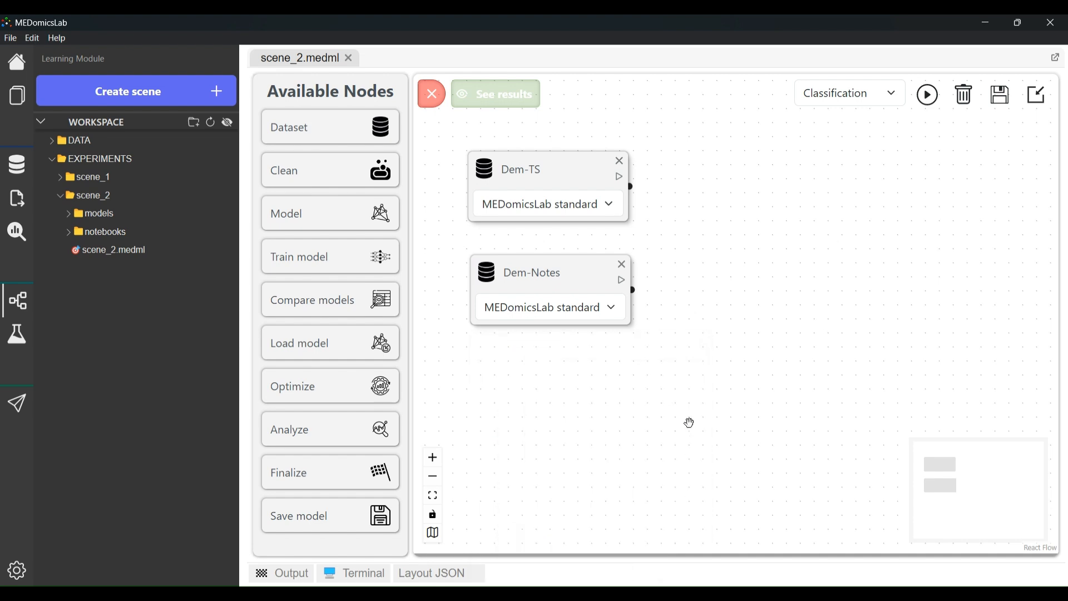
- Assign the tags nradiology, ndischarge and demographics to the Dem-Notes node
{"action": "left_click", "coordinate": [568, 289]}
{"action": "left_click", "coordinate": [610, 421]}
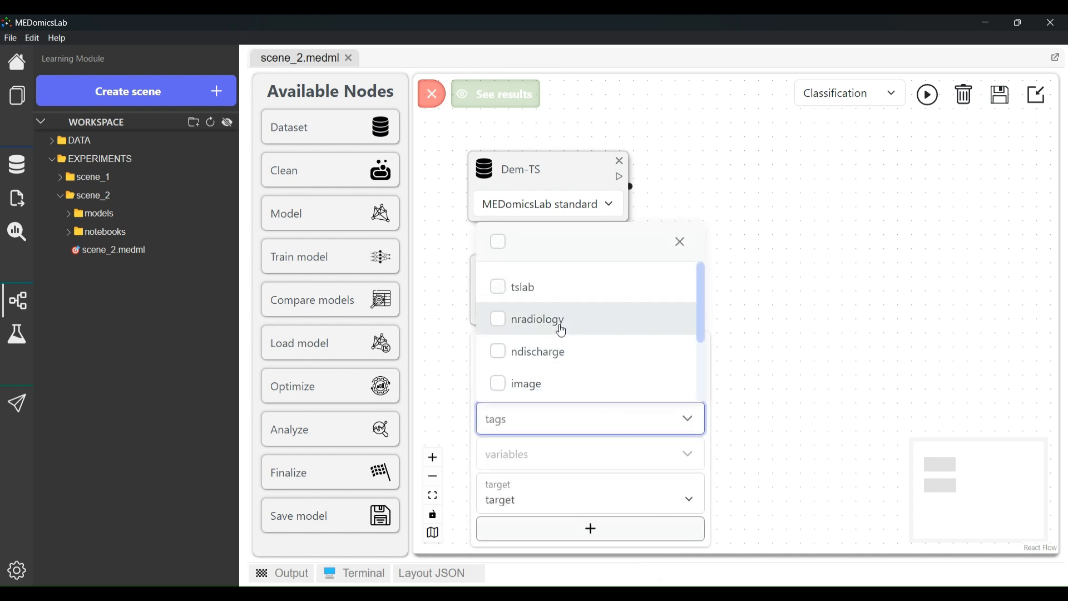
{"action": "left_click", "coordinate": [556, 321]}
{"action": "left_click", "coordinate": [560, 351]}
{"action": "scroll", "coordinate": [569, 343], "scroll_direction": "down", "scroll_amount": 1}
{"action": "scroll", "coordinate": [569, 344], "scroll_direction": "down", "scroll_amount": 1}
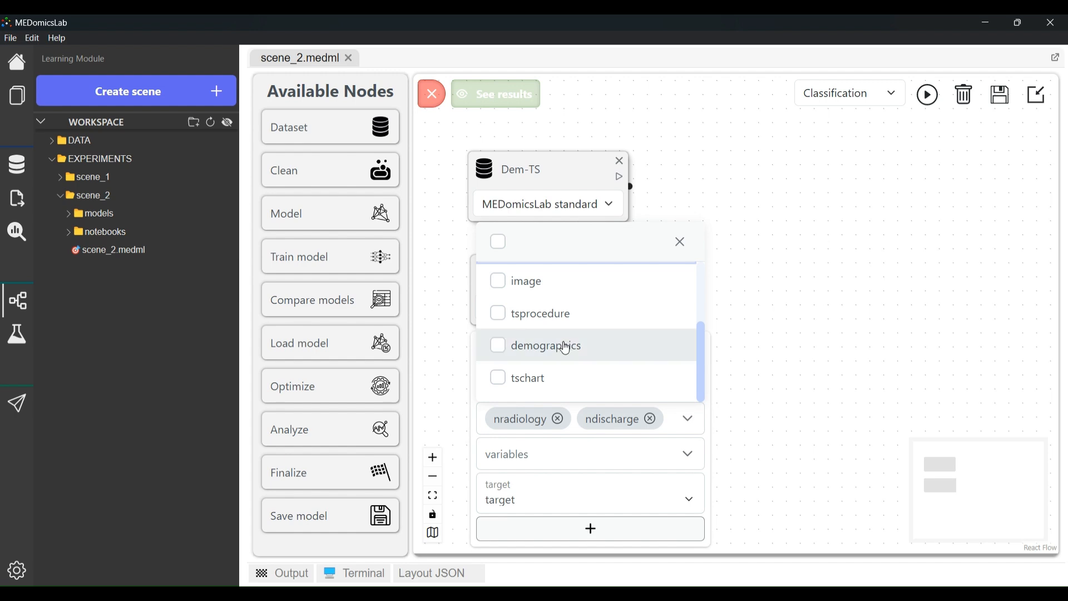
{"action": "left_click", "coordinate": [566, 349]}
{"action": "left_click", "coordinate": [779, 339]}
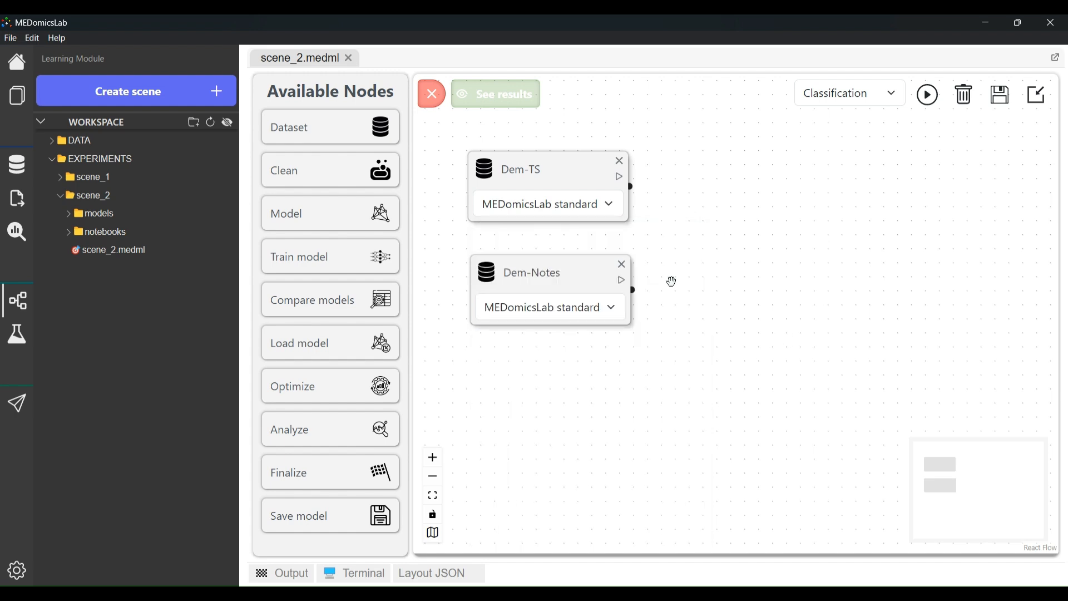
- Include all available variables in the Dem-Notes node
{"action": "left_click", "coordinate": [569, 278]}
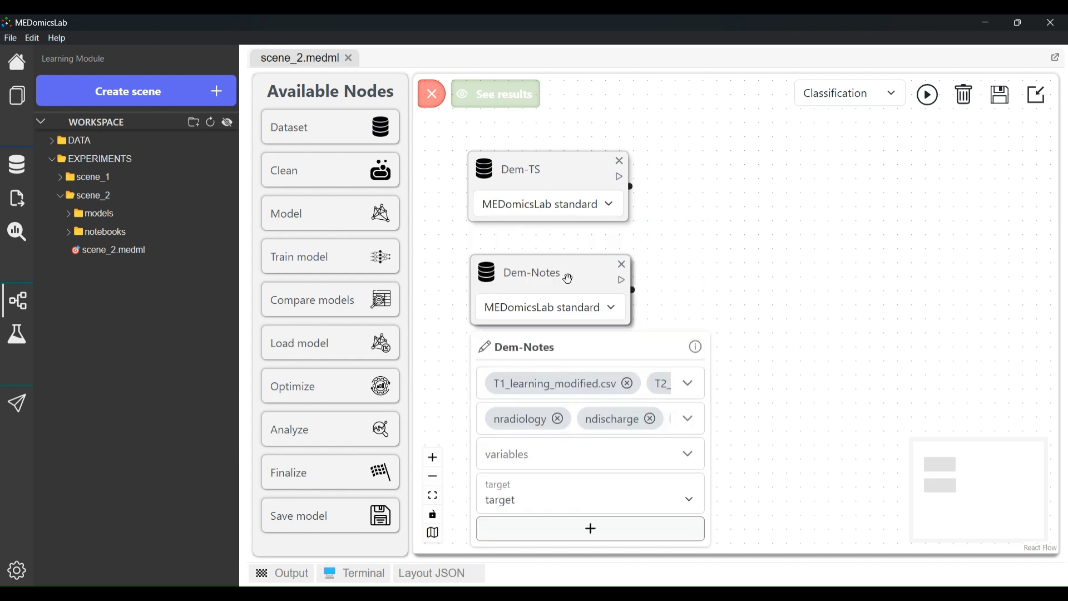
{"action": "left_click", "coordinate": [591, 462]}
{"action": "scroll", "coordinate": [592, 341], "scroll_direction": "down", "scroll_amount": 15}
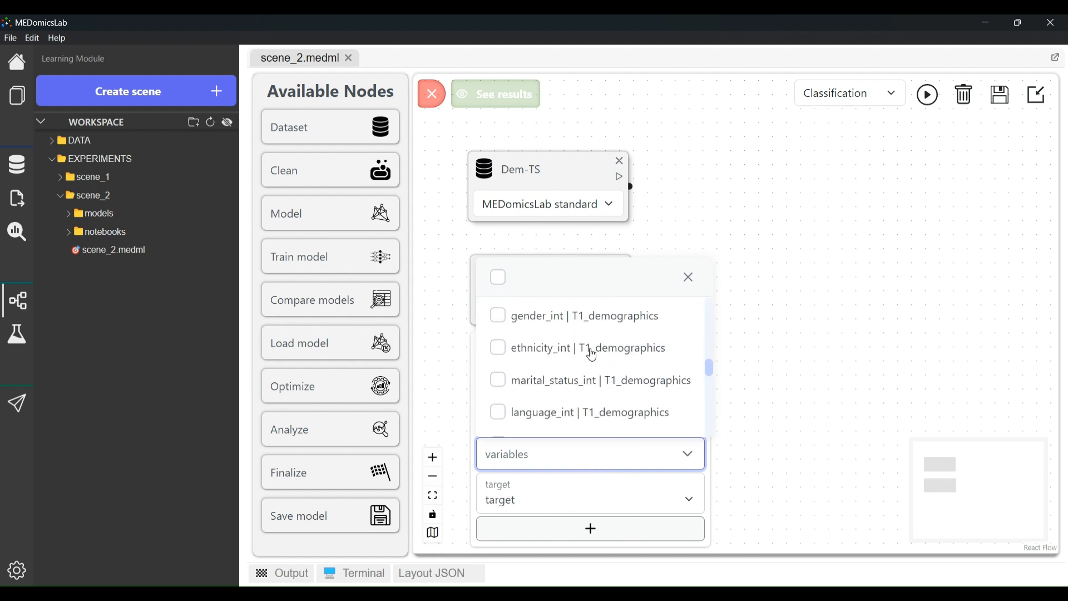
{"action": "left_click", "coordinate": [499, 277]}
- Enable the index and session_id dataset options for the Dem-Notes node and save them
{"action": "left_click", "coordinate": [570, 526]}
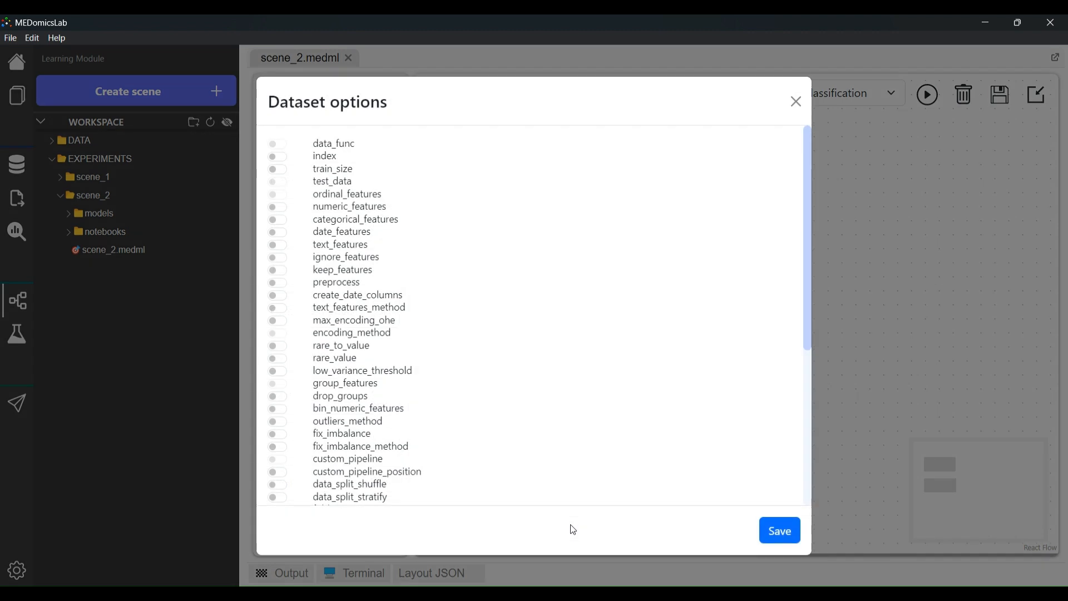
{"action": "left_click", "coordinate": [276, 158]}
{"action": "scroll", "coordinate": [286, 356], "scroll_direction": "down", "scroll_amount": 3}
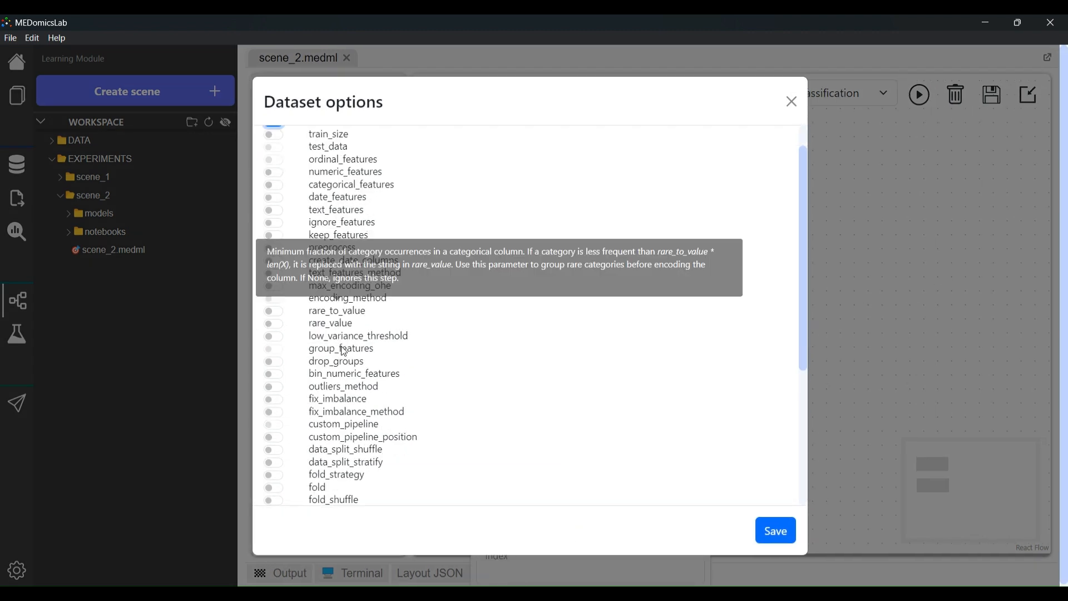
{"action": "left_click", "coordinate": [274, 458]}
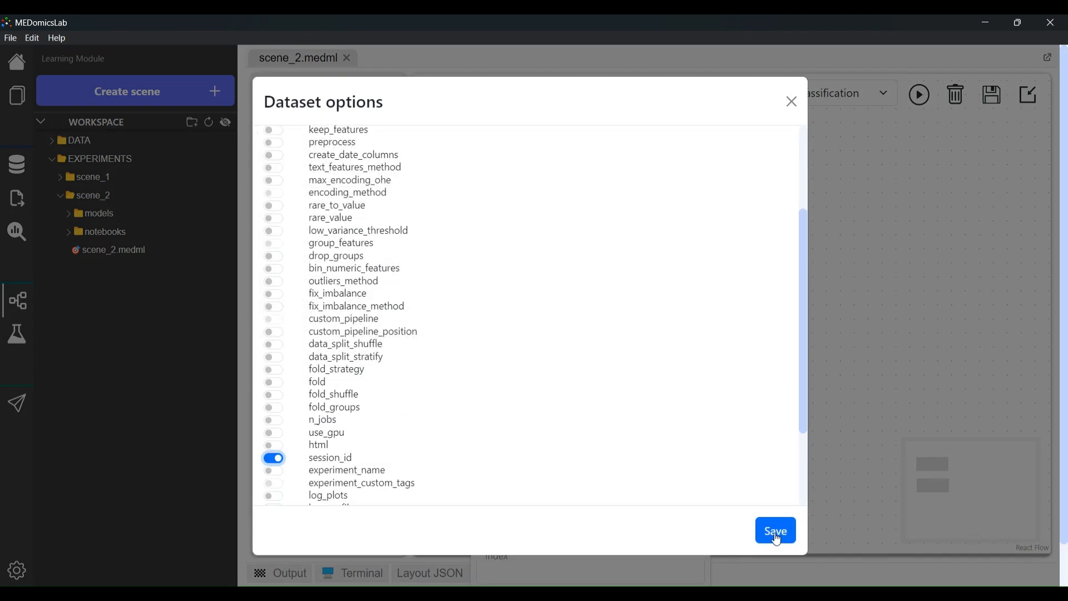
{"action": "left_click", "coordinate": [776, 531]}
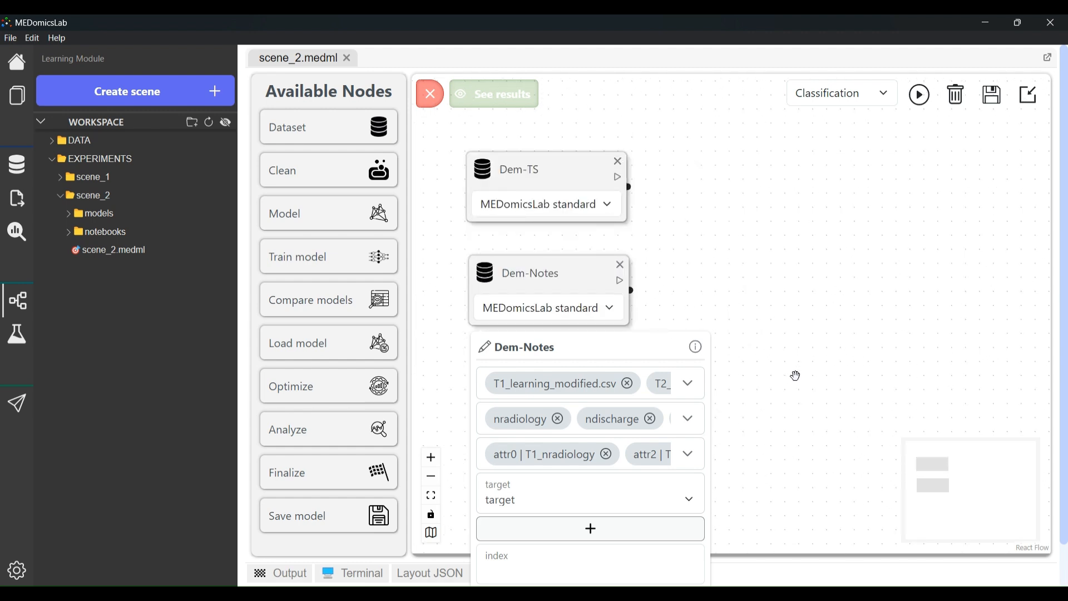
- Set the Dem-Notes node's index to subject_id and its session_id to 123
{"action": "left_click", "coordinate": [556, 562]}
{"action": "type", "text": "1"}
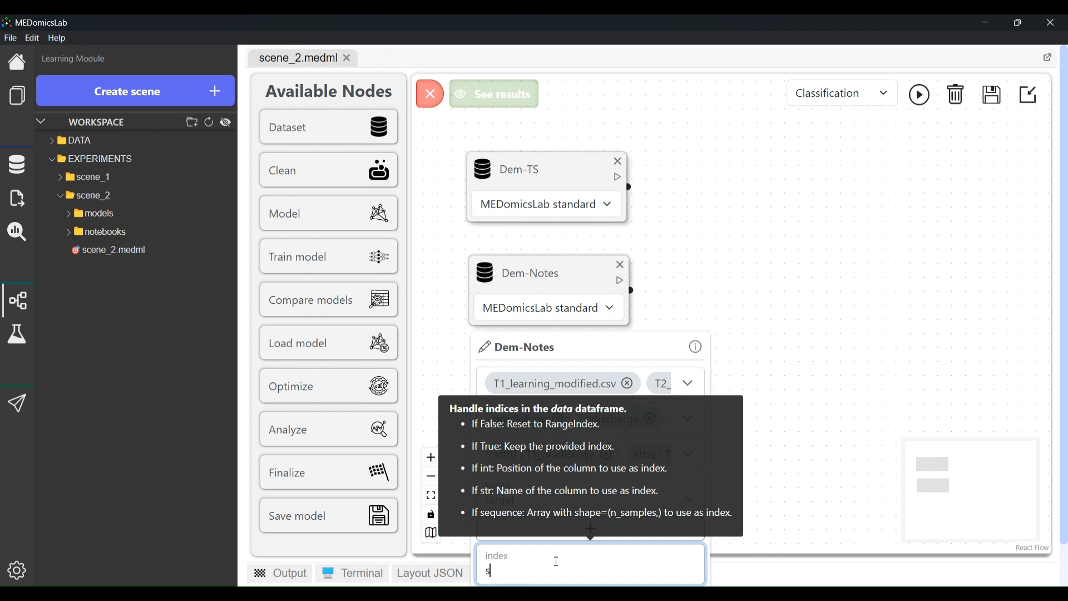
{"action": "type", "text": "d"}
{"action": "key", "text": "Tab"}
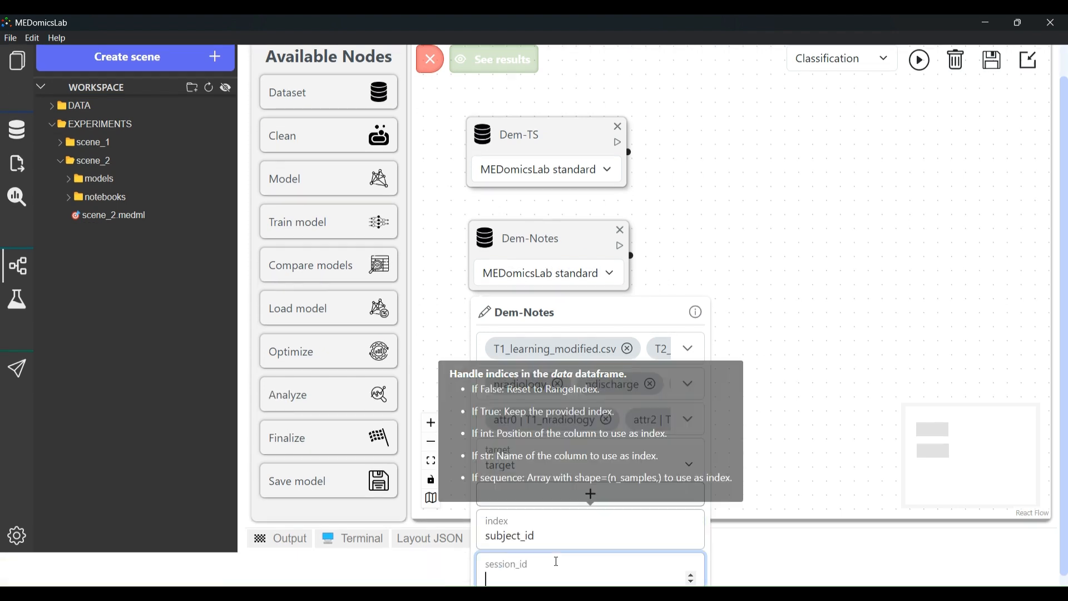
{"action": "type", "text": "123"}
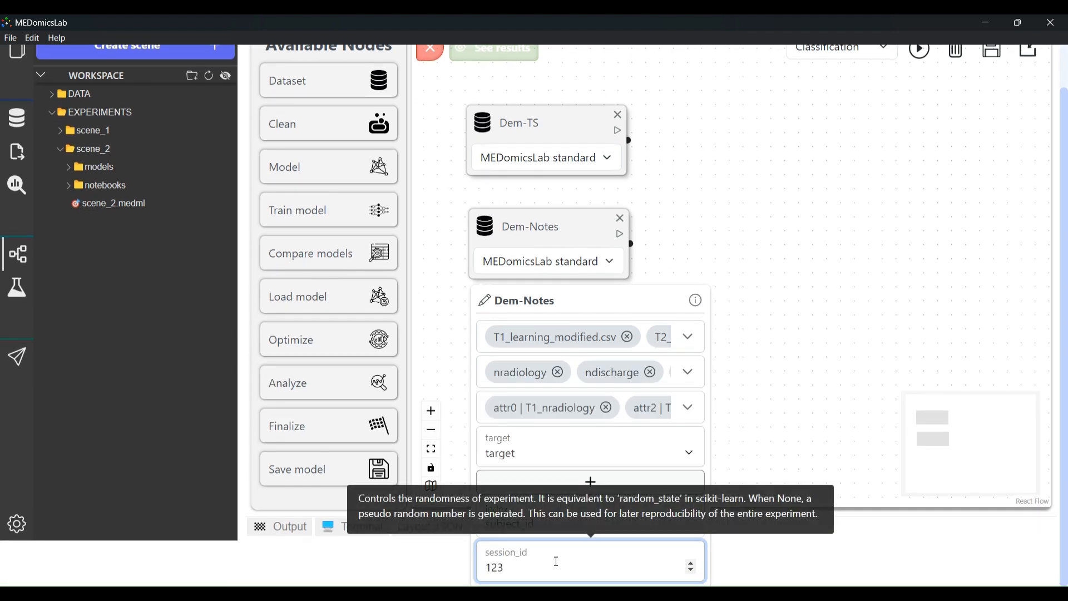
- Close the Dem-Notes settings and add a third Dataset node named Dem-Img below the Dem-Notes node
{"action": "scroll", "coordinate": [556, 561], "scroll_direction": "up", "scroll_amount": 1}
{"action": "left_click", "coordinate": [721, 340]}
{"action": "left_click", "coordinate": [579, 282]}
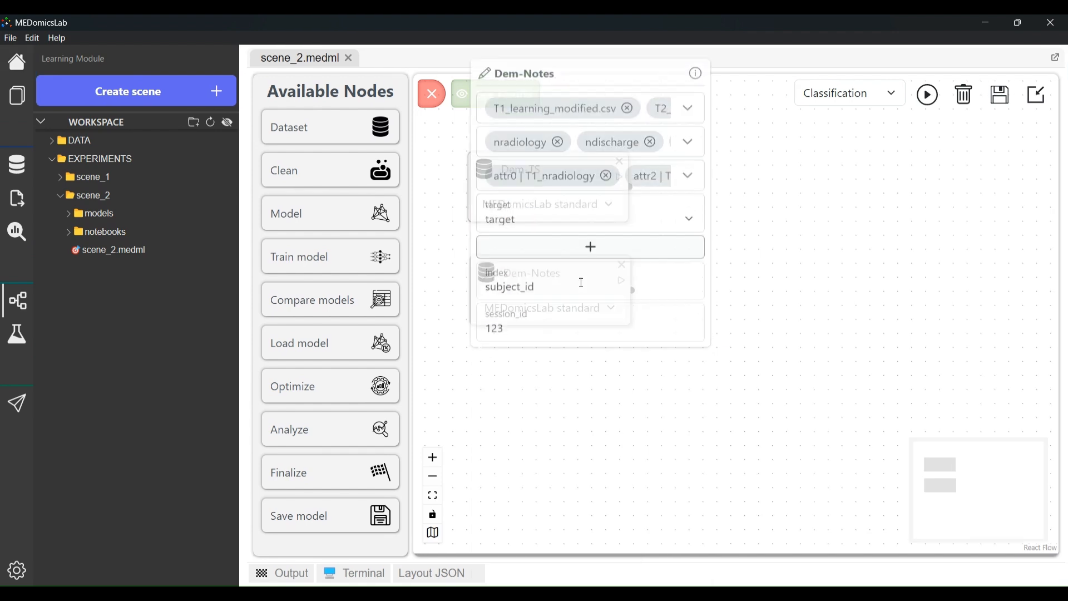
{"action": "left_click", "coordinate": [783, 352]}
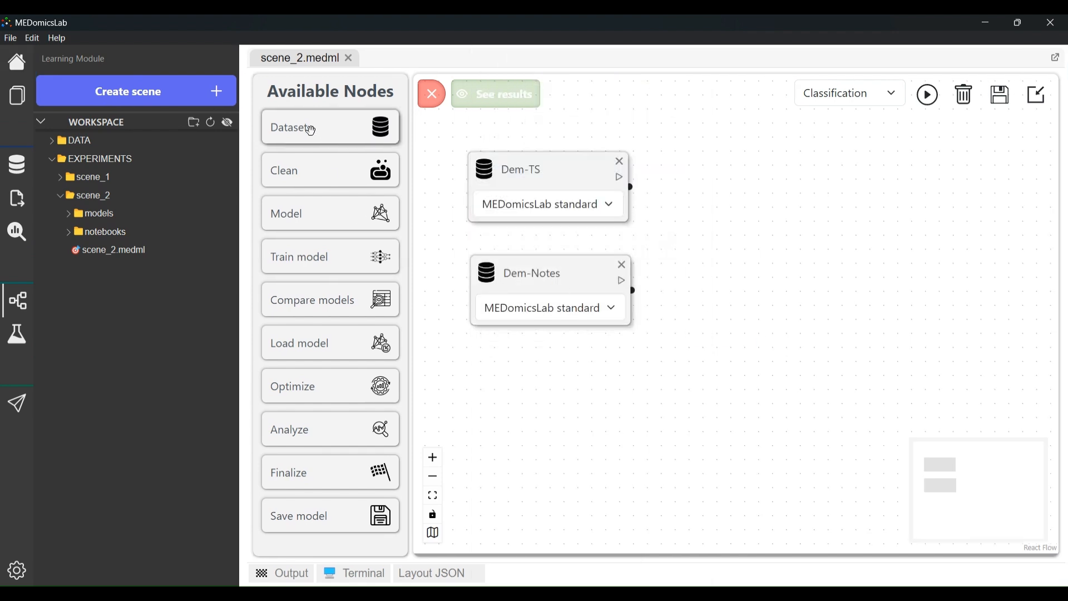
{"action": "left_click_drag", "start_coordinate": [311, 128], "coordinate": [533, 374]}
{"action": "left_click", "coordinate": [533, 374]}
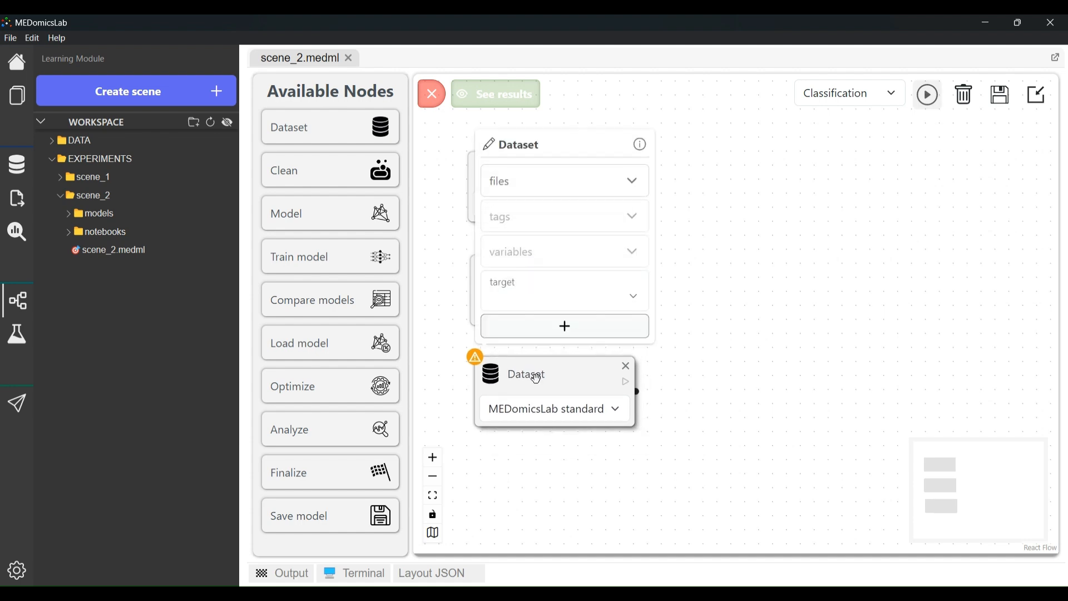
{"action": "left_click", "coordinate": [543, 146]}
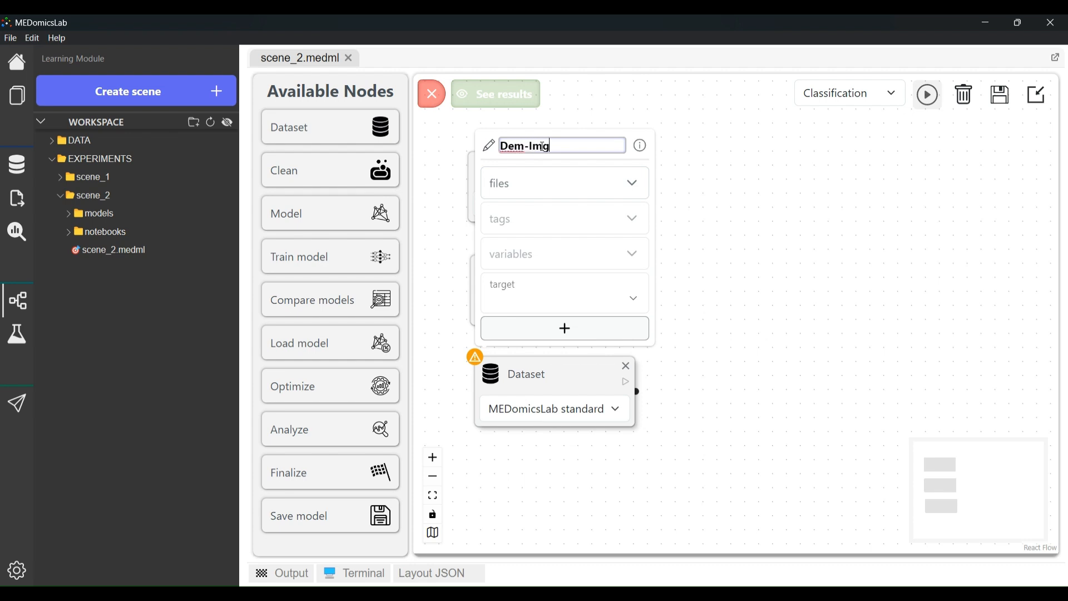
{"action": "type", "text": "Dem-Img"}
- Select T1_learning_modified.csv and T2_learning_modified.csv as the Dem-Img node's files
{"action": "left_click", "coordinate": [548, 183]}
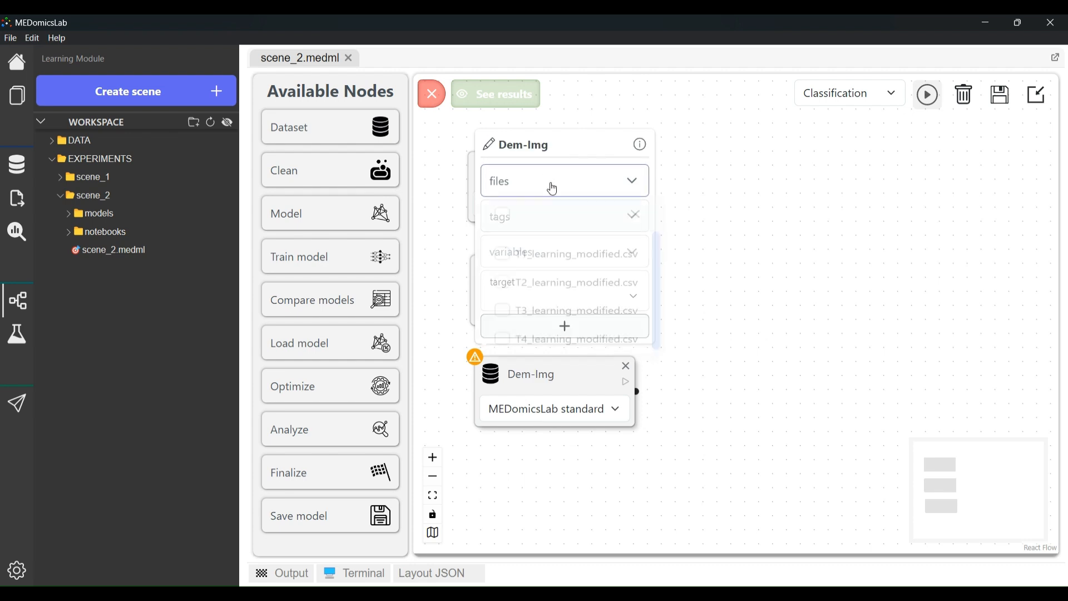
{"action": "left_click", "coordinate": [564, 259]}
{"action": "left_click", "coordinate": [553, 300]}
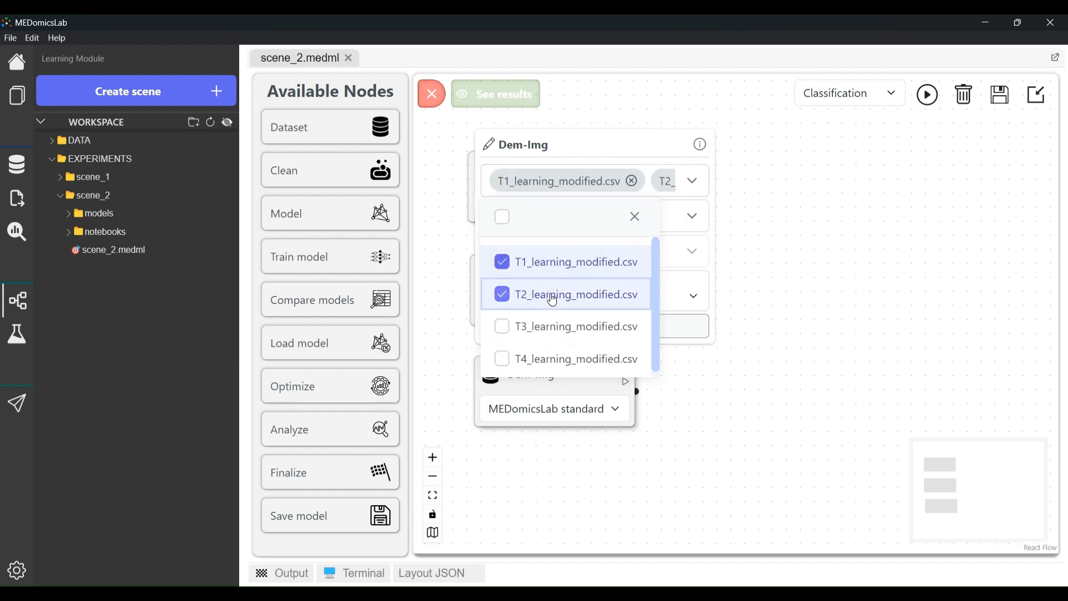
{"action": "left_click", "coordinate": [739, 468]}
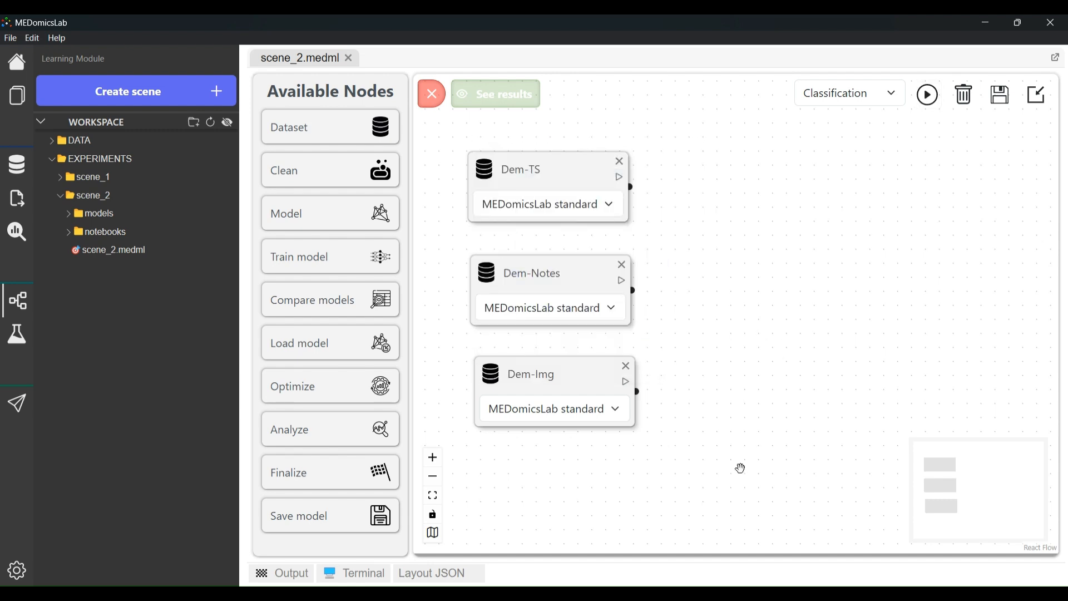
- Assign the tags image and demographics to the Dem-Img node
{"action": "left_click", "coordinate": [546, 376]}
{"action": "left_click", "coordinate": [600, 216]}
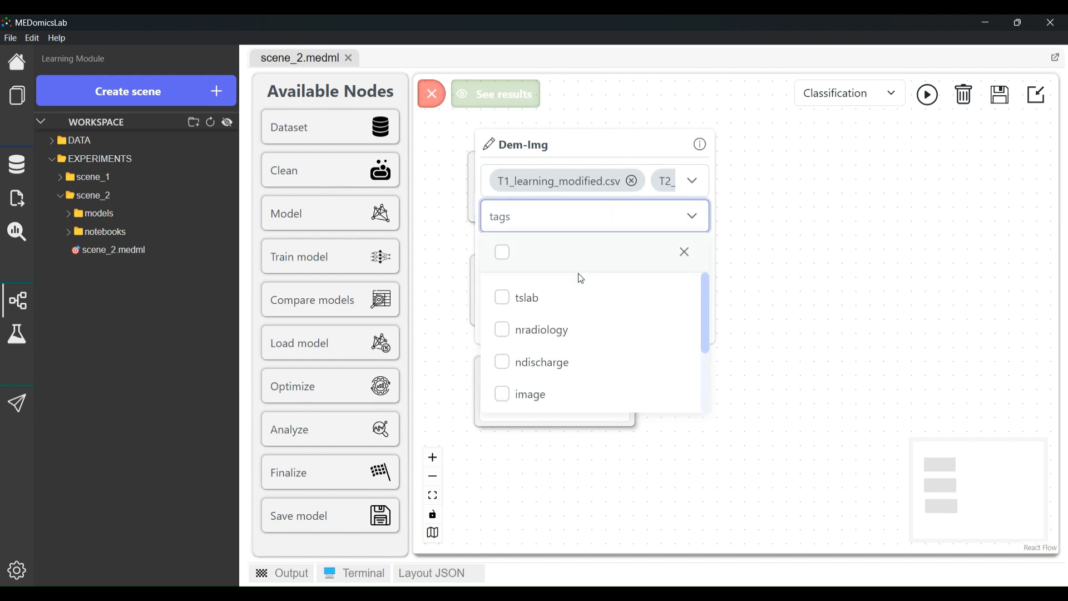
{"action": "left_click", "coordinate": [544, 398]}
{"action": "scroll", "coordinate": [558, 368], "scroll_direction": "down", "scroll_amount": 3}
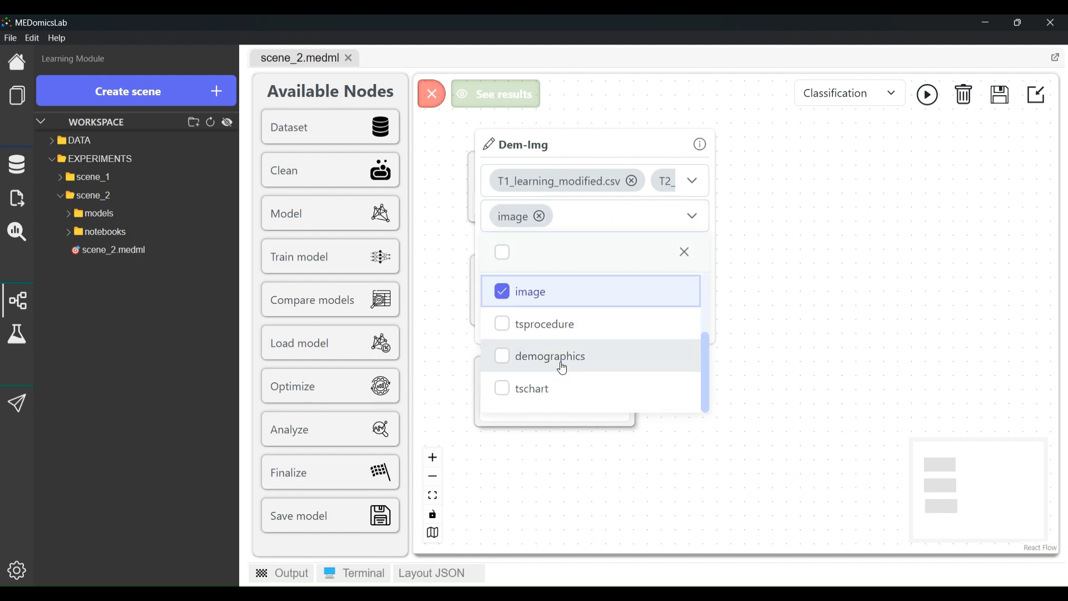
{"action": "left_click", "coordinate": [556, 359]}
{"action": "left_click", "coordinate": [794, 373]}
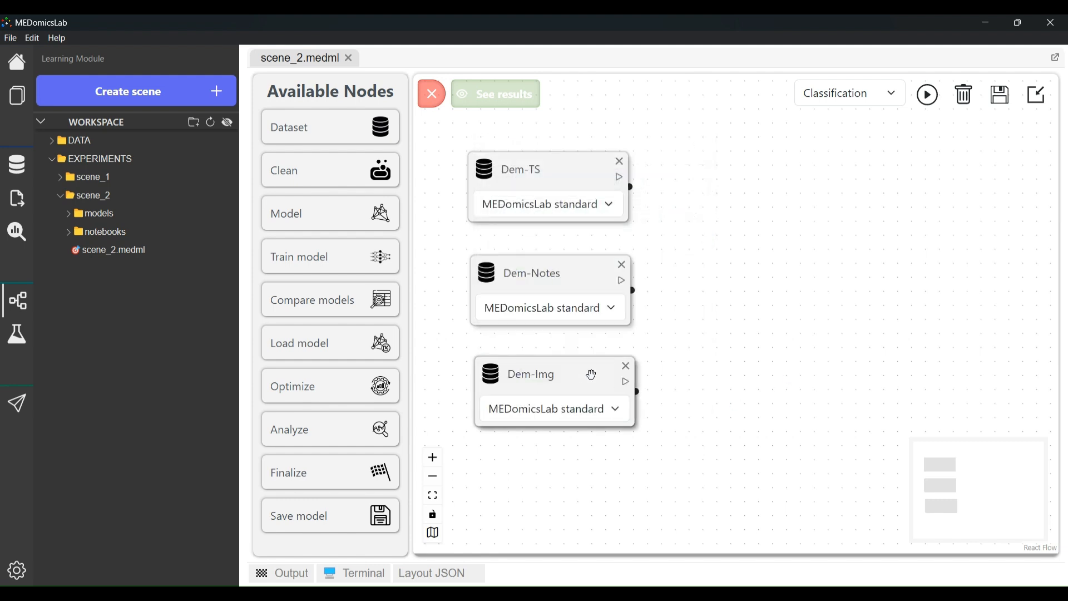
- Include all available variables in the Dem-Img node
{"action": "left_click", "coordinate": [579, 375]}
{"action": "left_click", "coordinate": [592, 252]}
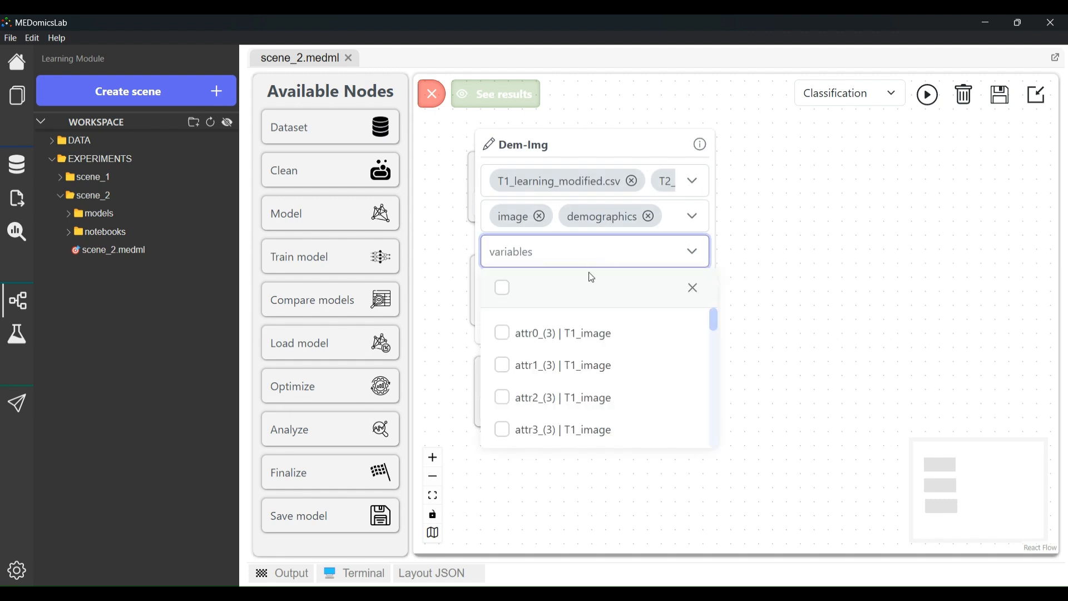
{"action": "left_click", "coordinate": [503, 287]}
{"action": "left_click", "coordinate": [792, 321]}
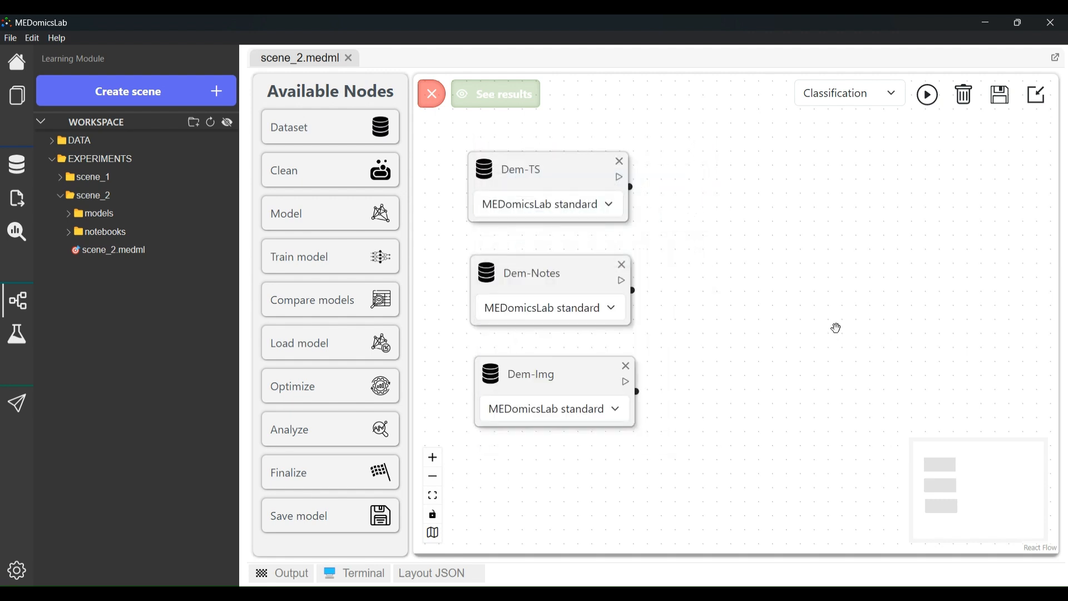
- Enable the index and session_id dataset options for the Dem-Img node and save them
{"action": "left_click", "coordinate": [568, 378]}
{"action": "left_click", "coordinate": [570, 329]}
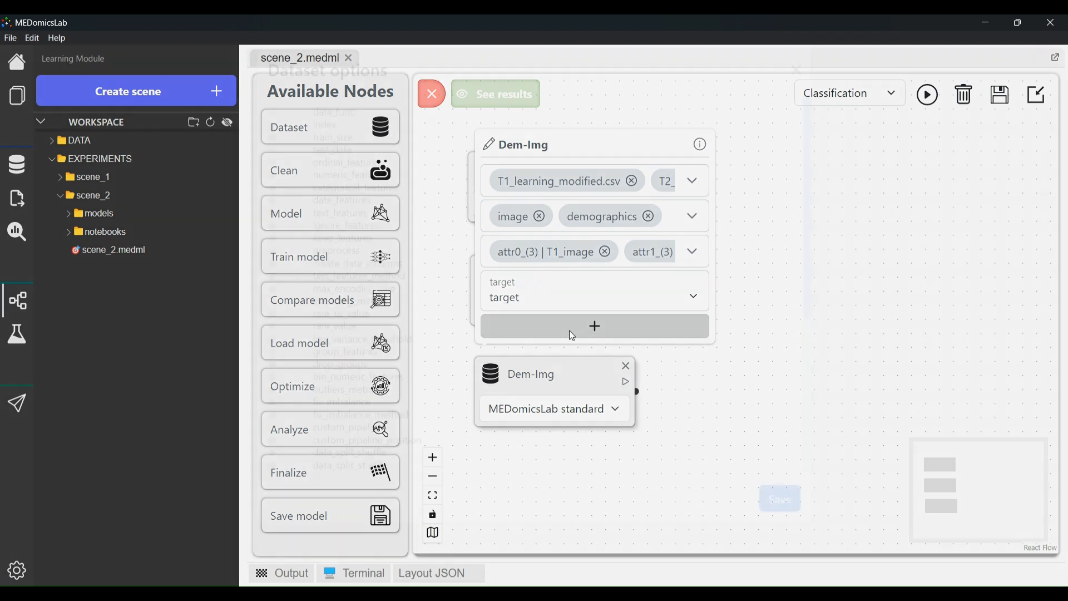
{"action": "left_click", "coordinate": [277, 157]}
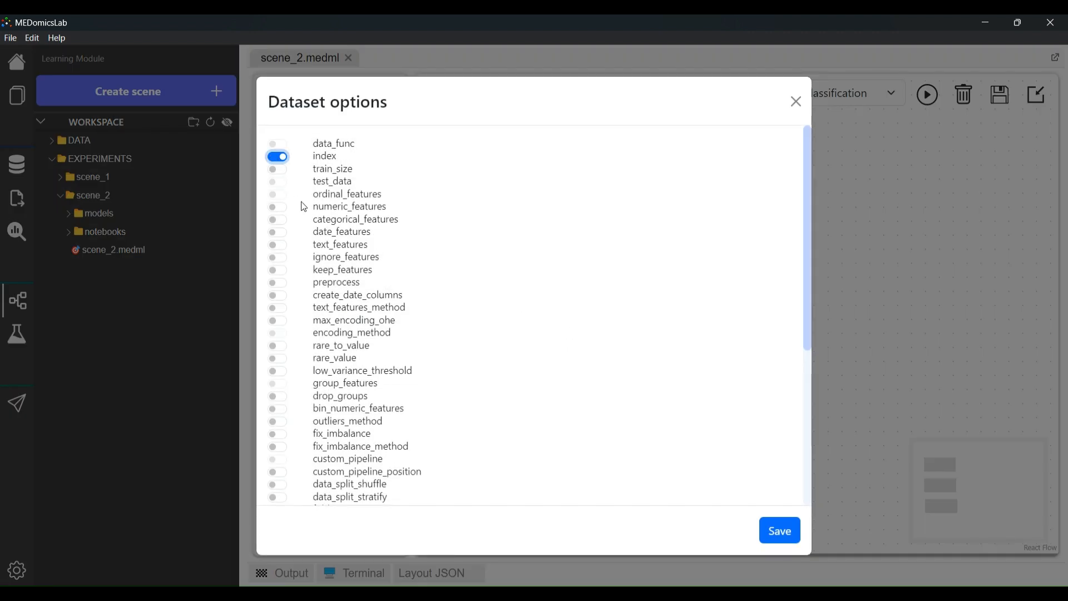
{"action": "scroll", "coordinate": [312, 312], "scroll_direction": "down", "scroll_amount": 5}
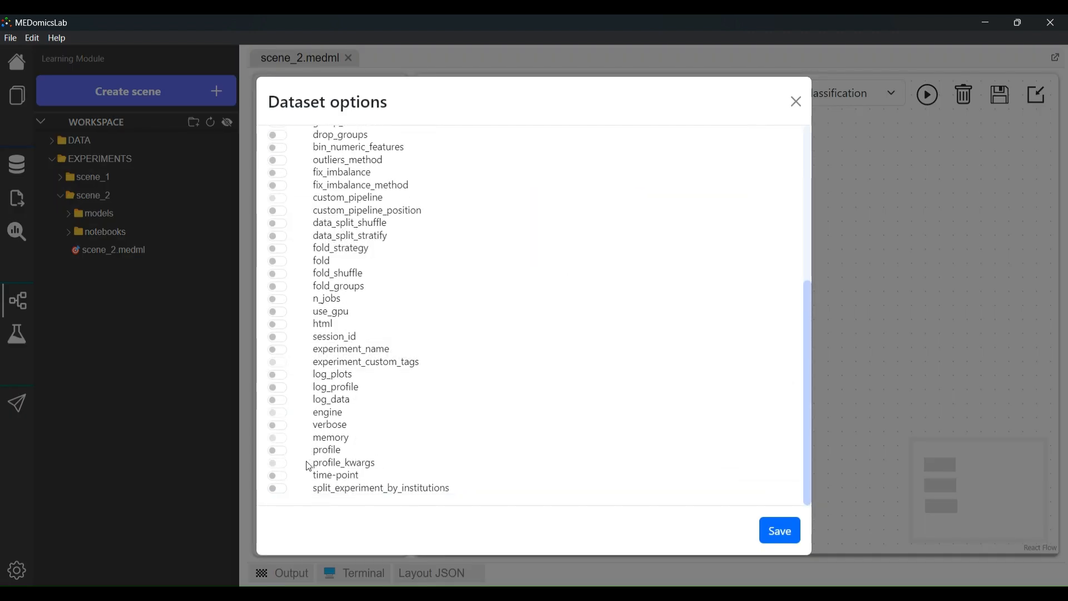
{"action": "left_click", "coordinate": [277, 338]}
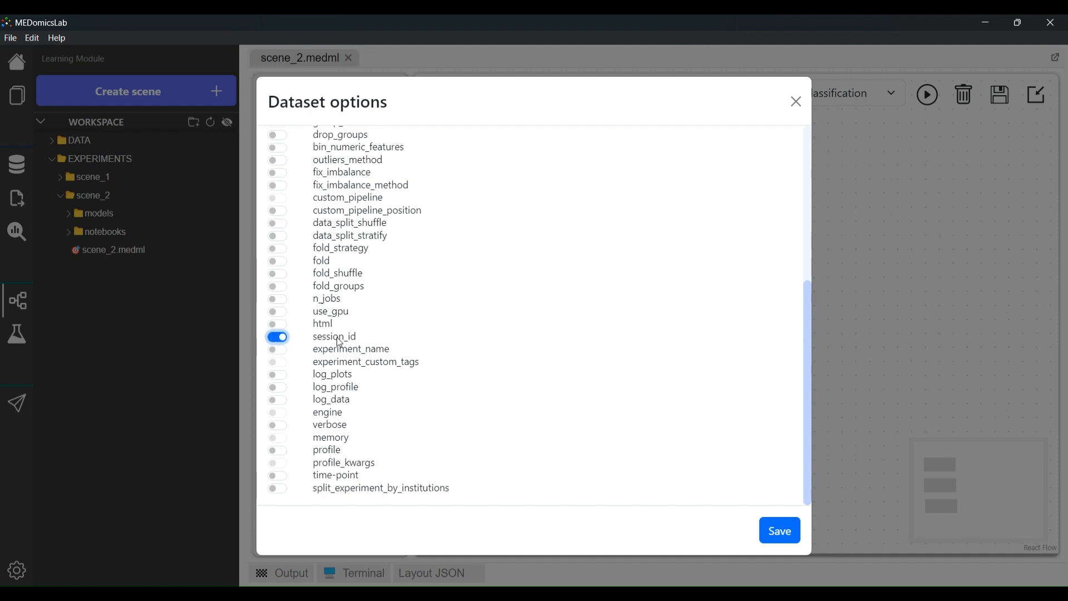
{"action": "left_click", "coordinate": [780, 530]}
- Set the Dem-Img node's index to subject_id and its session_id to 123
{"action": "left_click", "coordinate": [598, 369]}
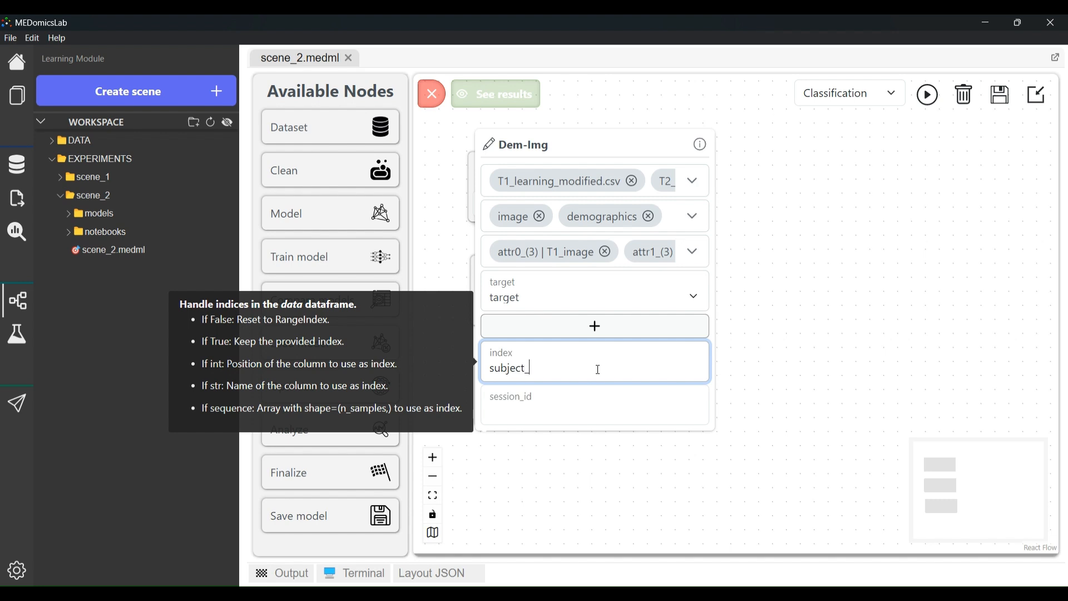
{"action": "key", "text": "Tab"}
{"action": "type", "text": "123"}
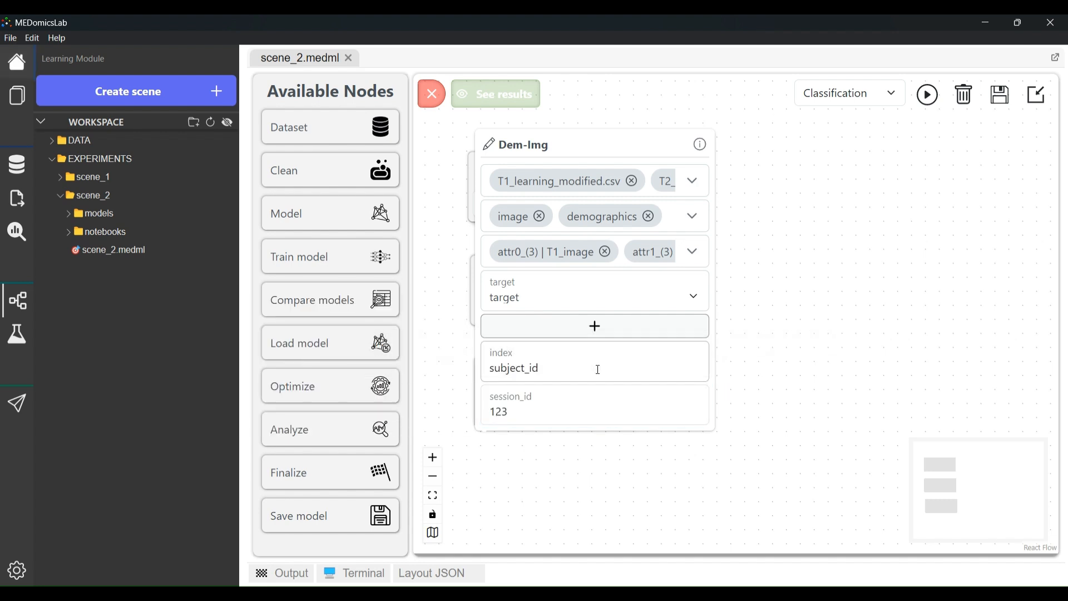
{"action": "left_click", "coordinate": [754, 296]}
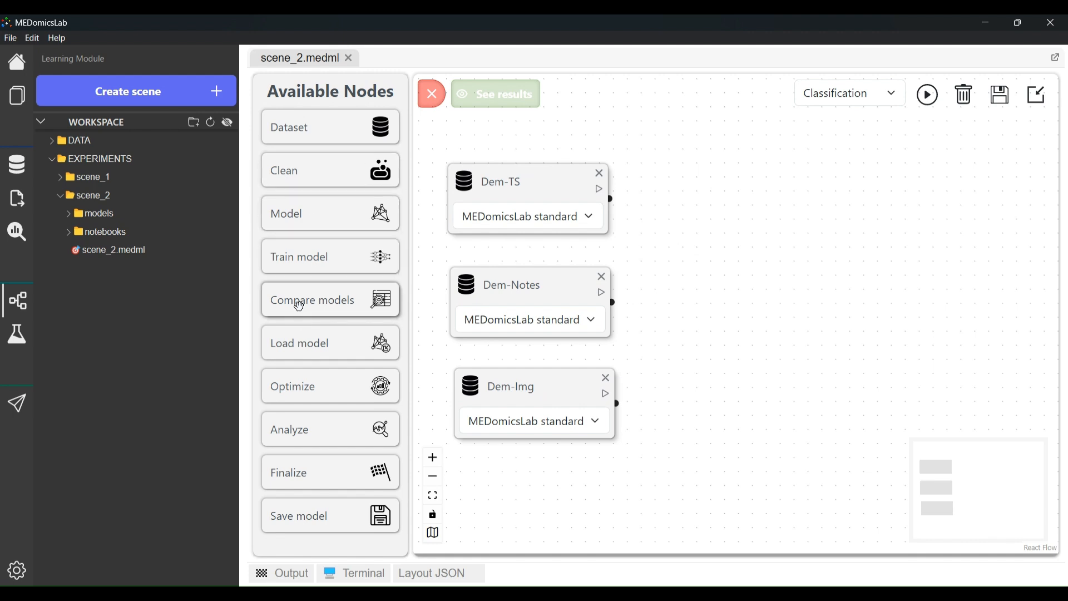
- Add a Compare models node beside the Dataset nodes and enable its sort option
{"action": "left_click_drag", "start_coordinate": [298, 306], "coordinate": [771, 311]}
{"action": "left_click", "coordinate": [785, 369]}
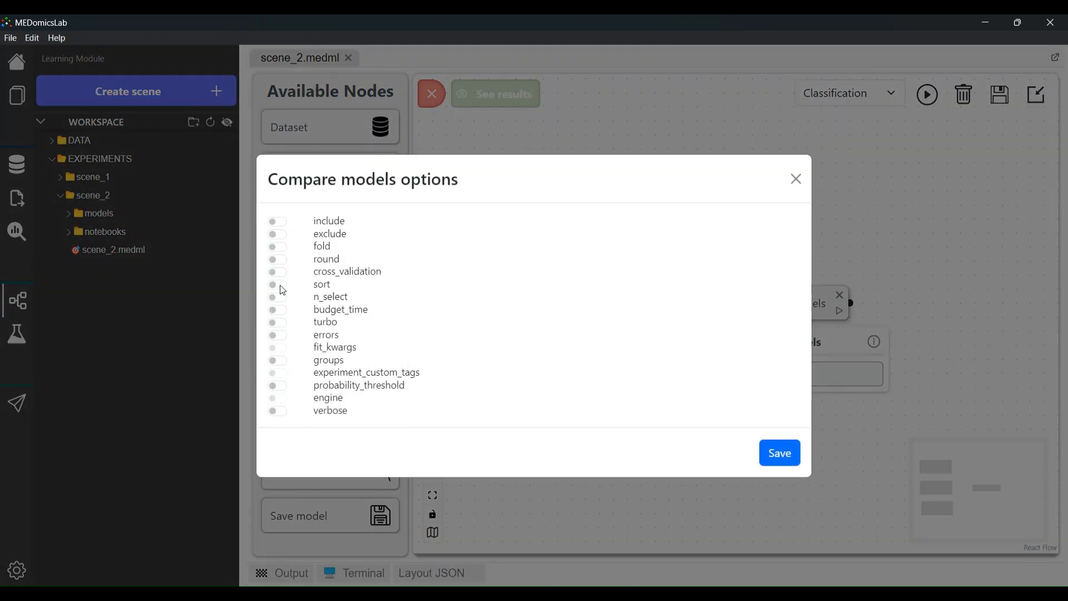
{"action": "left_click", "coordinate": [277, 285]}
{"action": "left_click", "coordinate": [766, 453]}
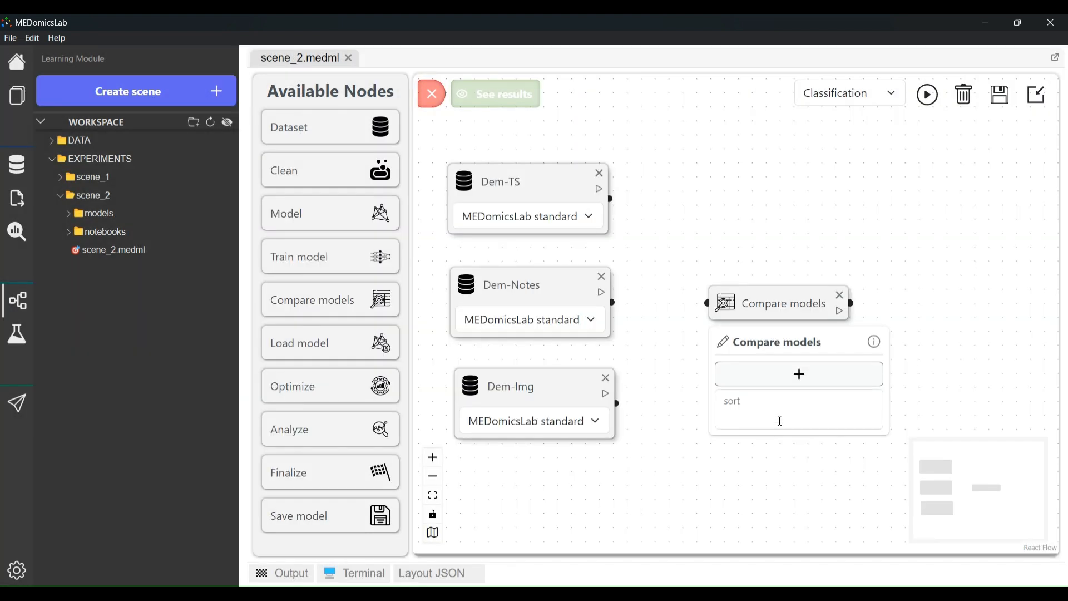
- Set the Compare models node's sort value to auc and close its settings
{"action": "left_click", "coordinate": [780, 419]}
{"action": "type", "text": "auc"}
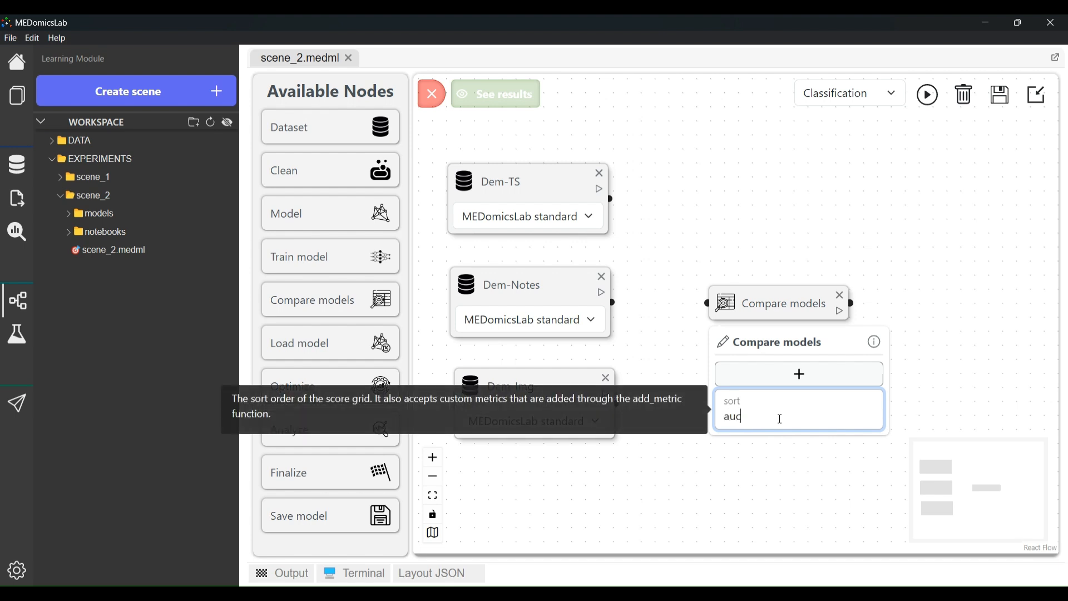
{"action": "key", "text": "Tab"}
{"action": "left_click", "coordinate": [907, 296]}
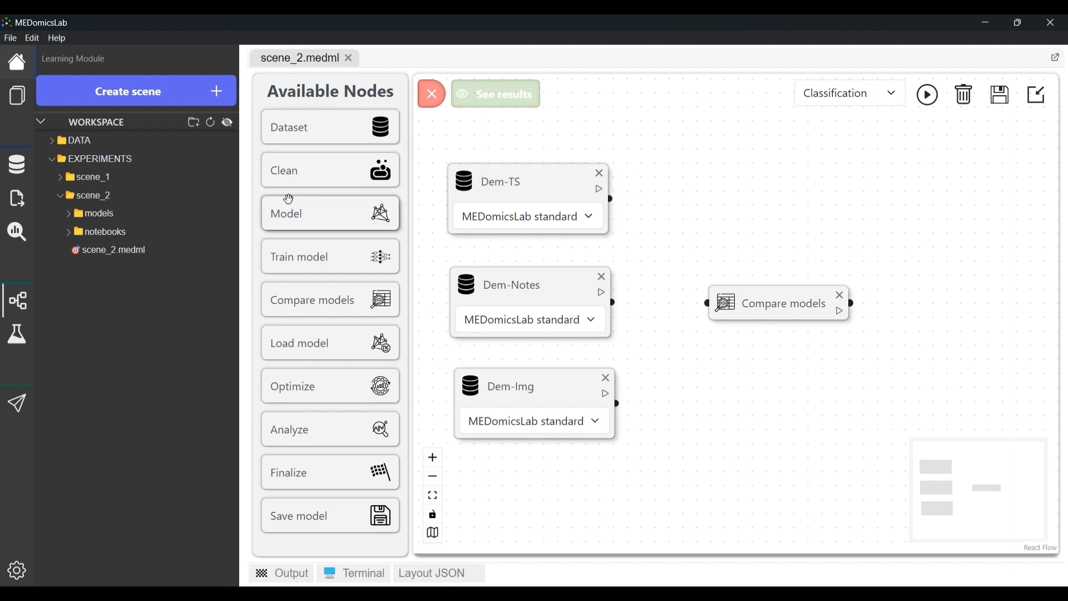
- Add an Analyze node after the Compare models node and enable its plot option
{"action": "left_click_drag", "start_coordinate": [329, 429], "coordinate": [937, 287]}
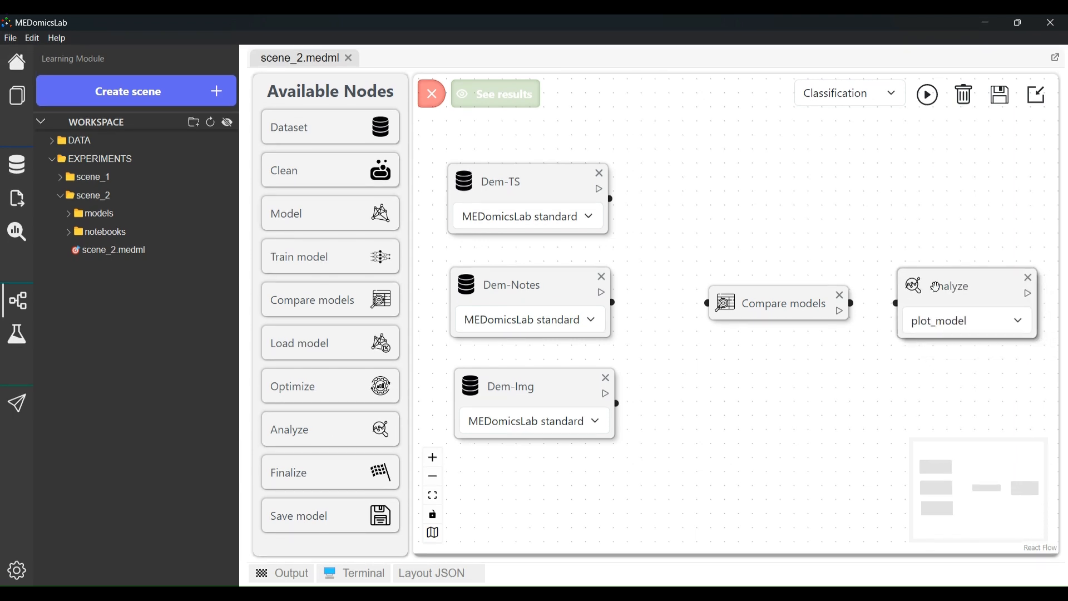
{"action": "left_click", "coordinate": [951, 291]}
{"action": "left_click", "coordinate": [946, 393]}
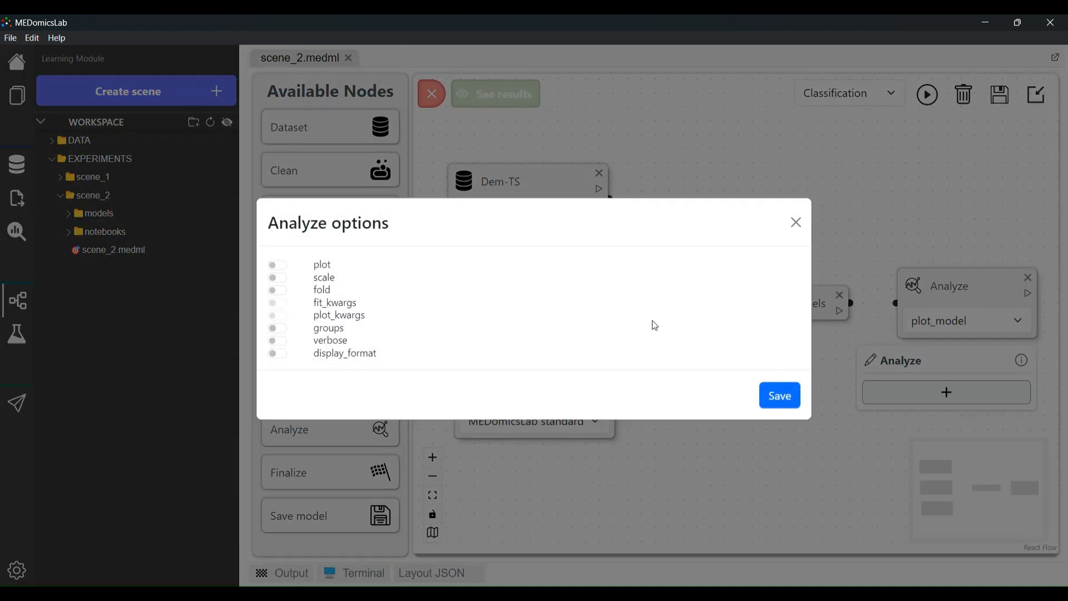
{"action": "left_click", "coordinate": [276, 272]}
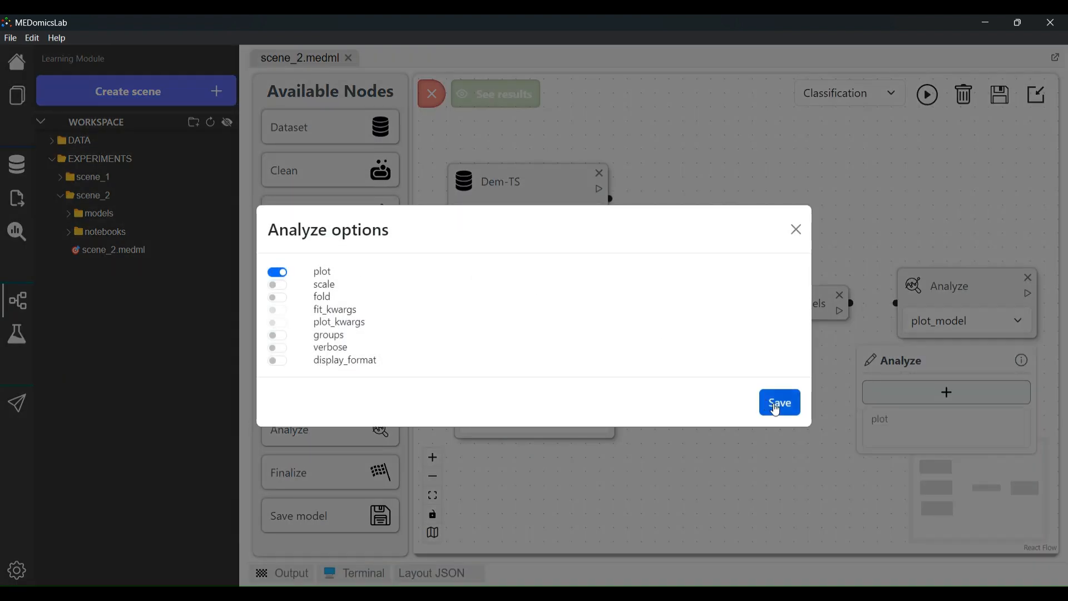
{"action": "left_click", "coordinate": [780, 402]}
- Set the Analyze node's plot value to auc and close its settings
{"action": "left_click", "coordinate": [891, 431]}
{"action": "type", "text": "uc"}
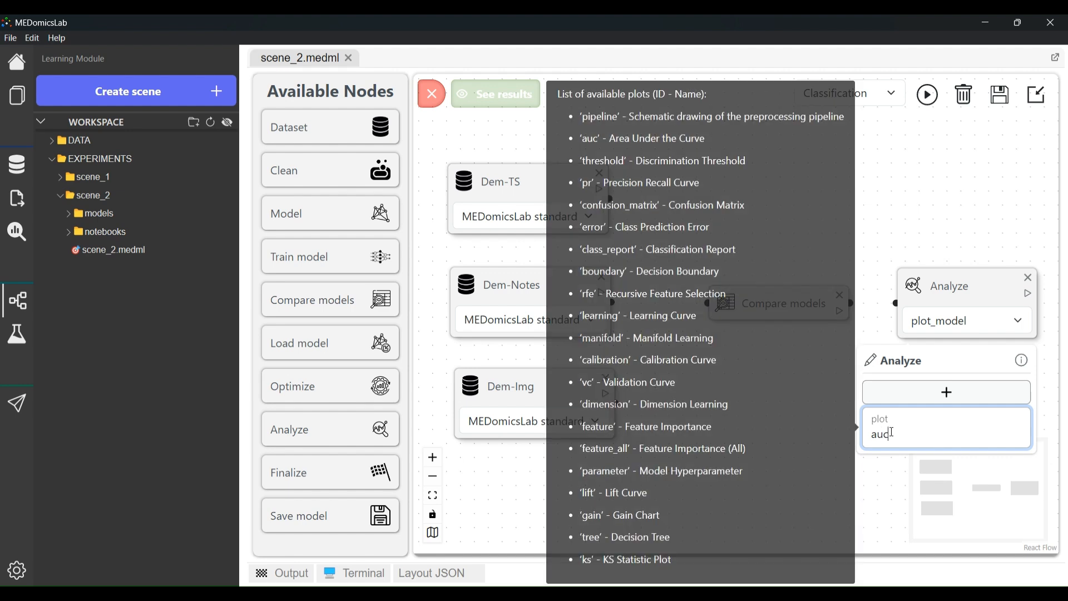
{"action": "left_click", "coordinate": [753, 412]}
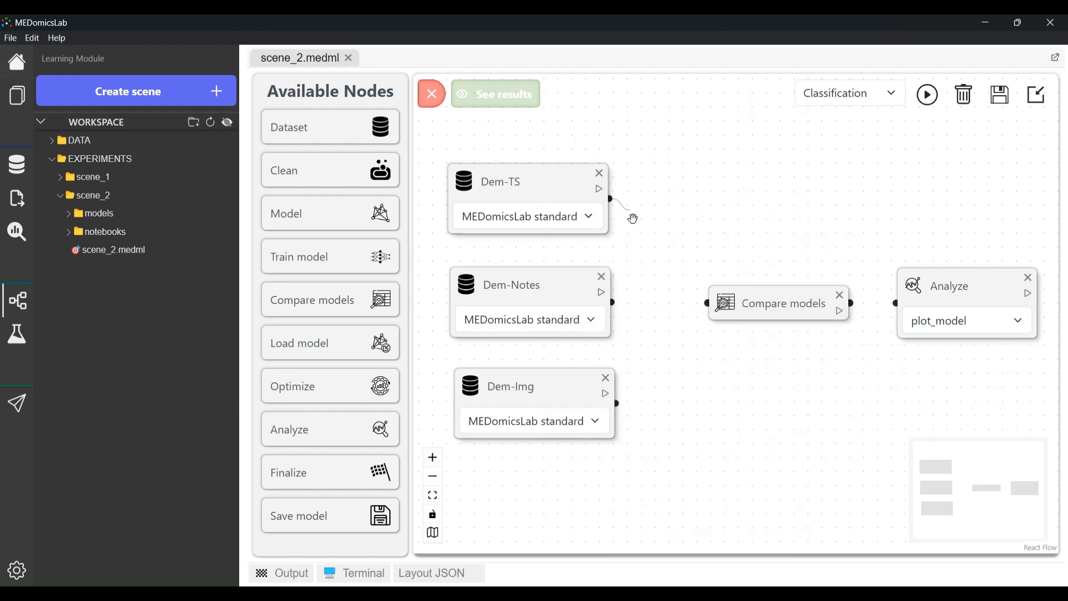
- Connect Dem-TS, Dem-Notes and Dem-Img to the Compare models node, and connect Compare models to Analyze
{"action": "left_click_drag", "start_coordinate": [612, 200], "coordinate": [705, 303]}
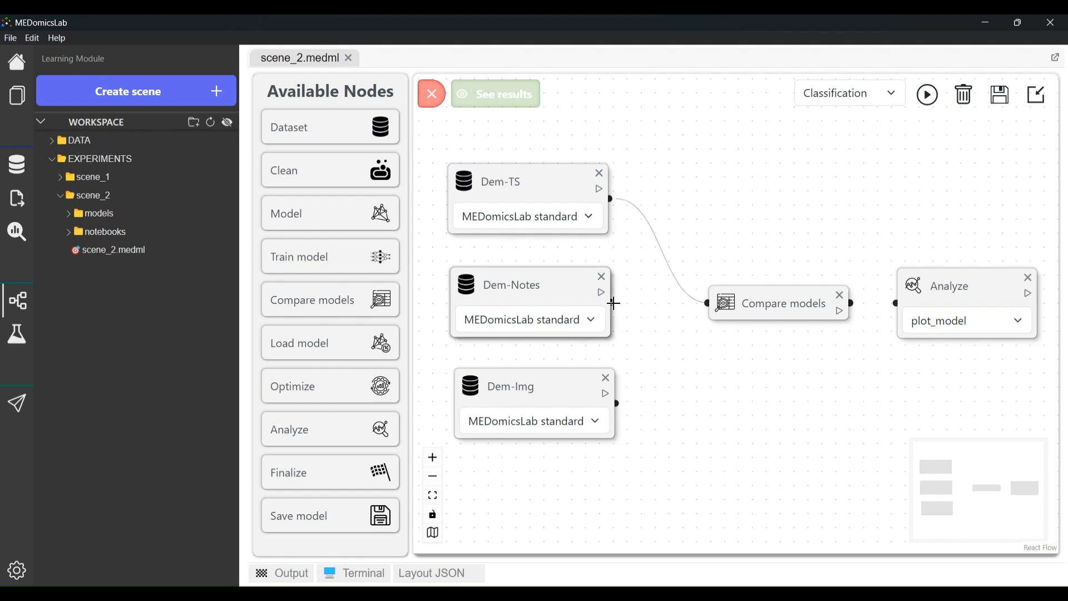
{"action": "left_click_drag", "start_coordinate": [615, 304], "coordinate": [708, 304]}
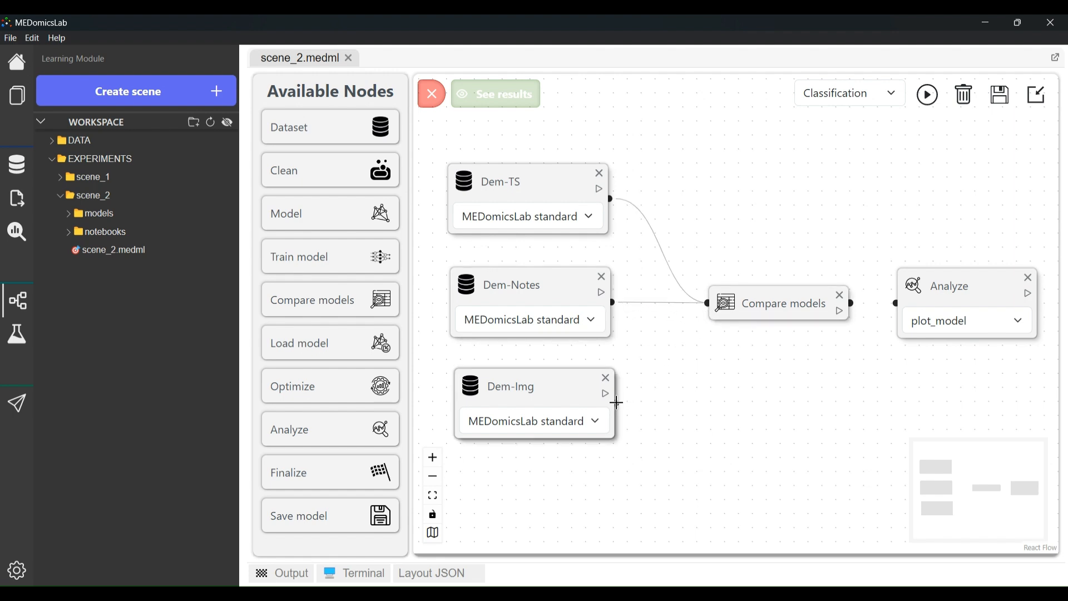
{"action": "left_click_drag", "start_coordinate": [617, 402], "coordinate": [708, 302]}
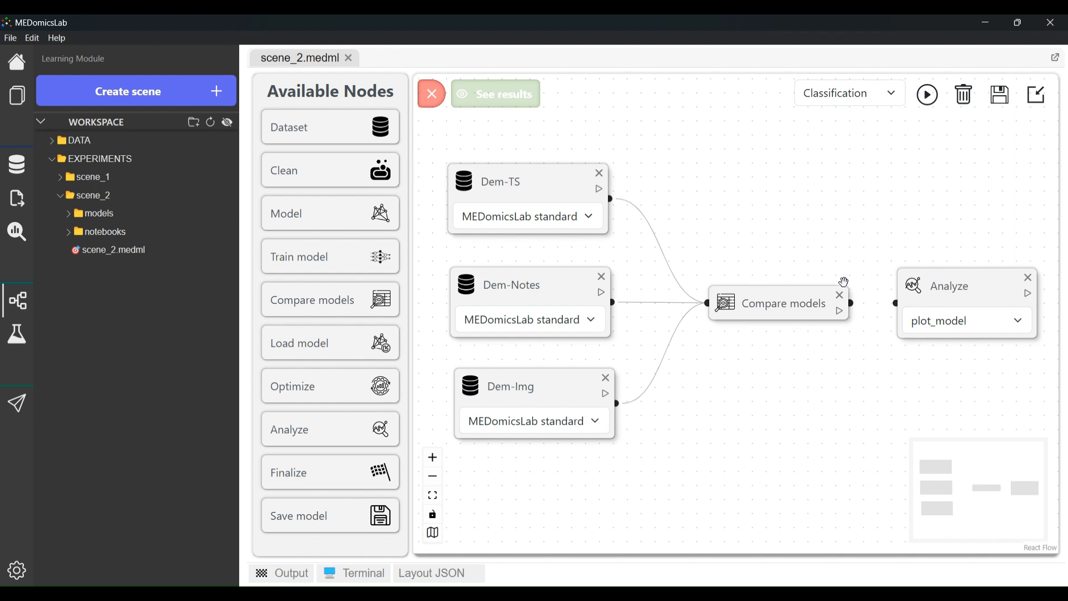
{"action": "left_click_drag", "start_coordinate": [851, 303], "coordinate": [895, 305]}
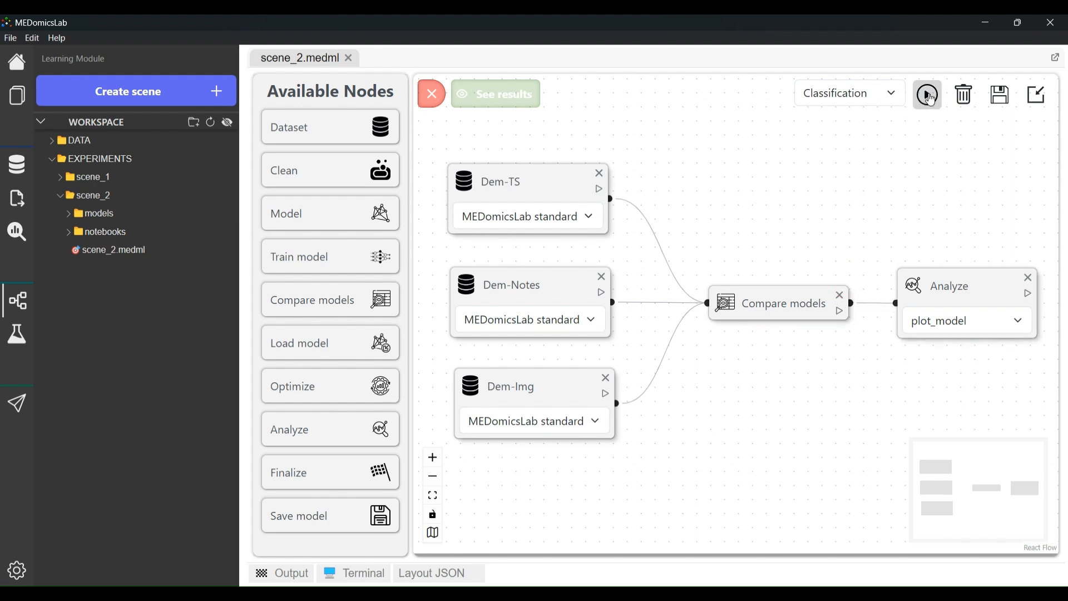
- Run the whole scene and open its results in an enlarged results area
{"action": "left_click", "coordinate": [930, 96]}
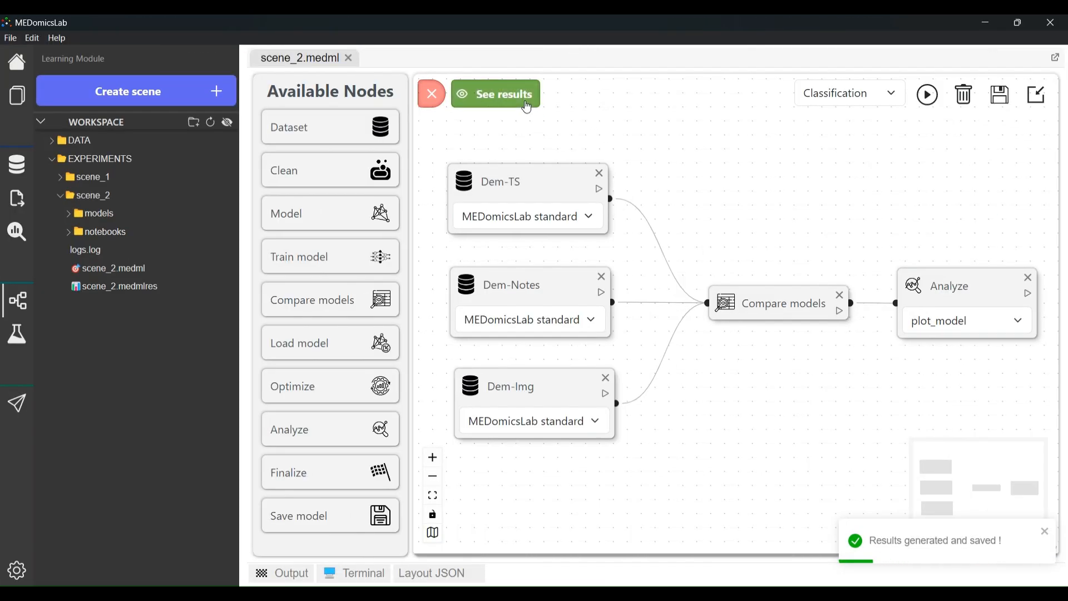
{"action": "left_click", "coordinate": [528, 107]}
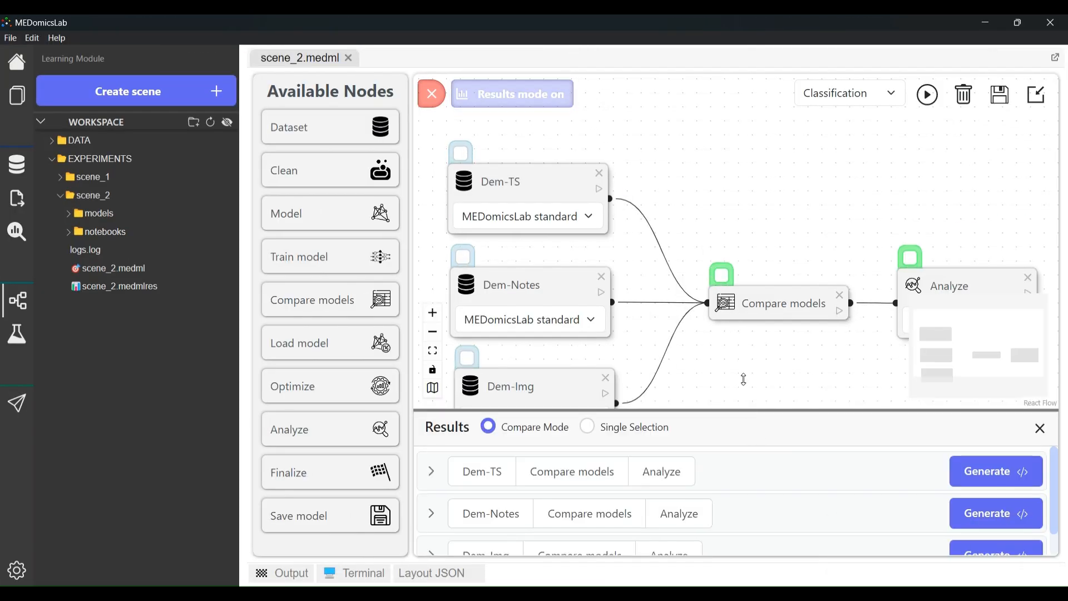
{"action": "left_click_drag", "start_coordinate": [745, 379], "coordinate": [720, 237]}
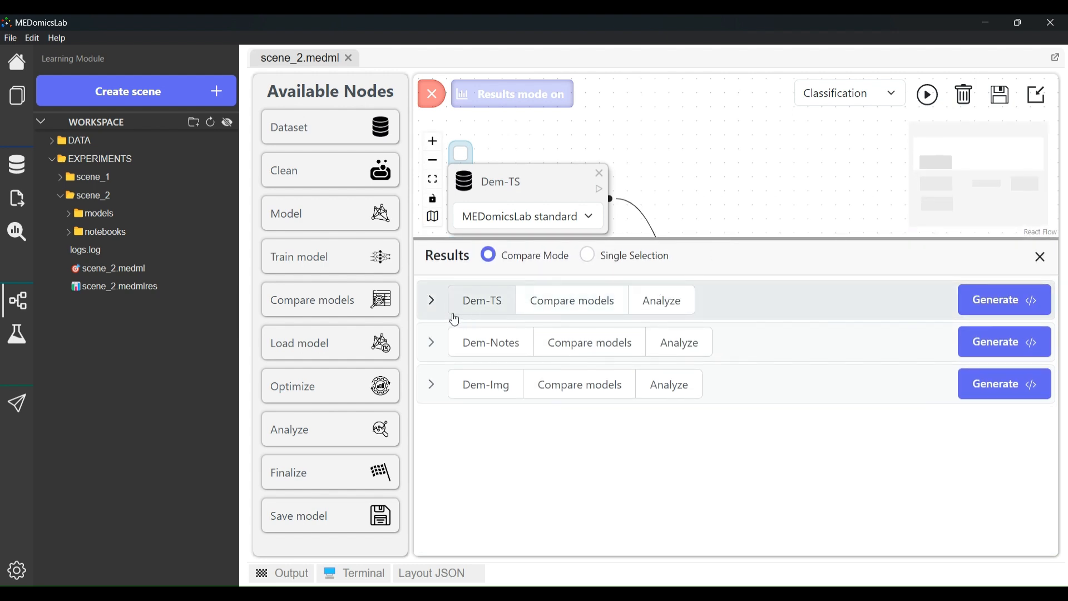
- Review the Compare models results for the Dem-TS, Dem-Notes and Dem-Img pipelines one after another
{"action": "left_click", "coordinate": [551, 304]}
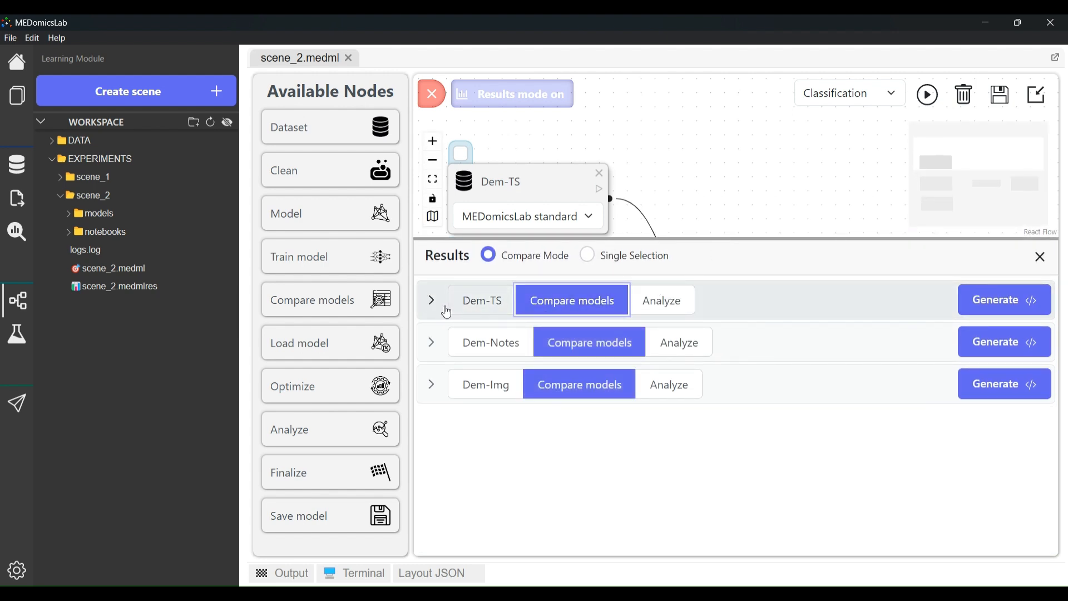
{"action": "left_click", "coordinate": [433, 310]}
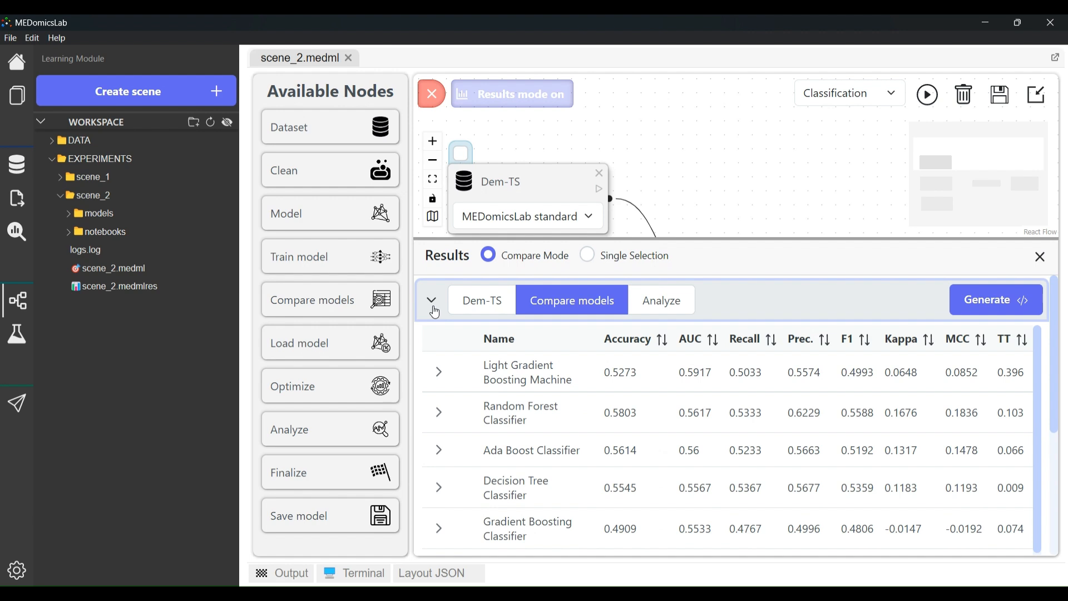
{"action": "left_click", "coordinate": [434, 310]}
{"action": "left_click", "coordinate": [431, 343]}
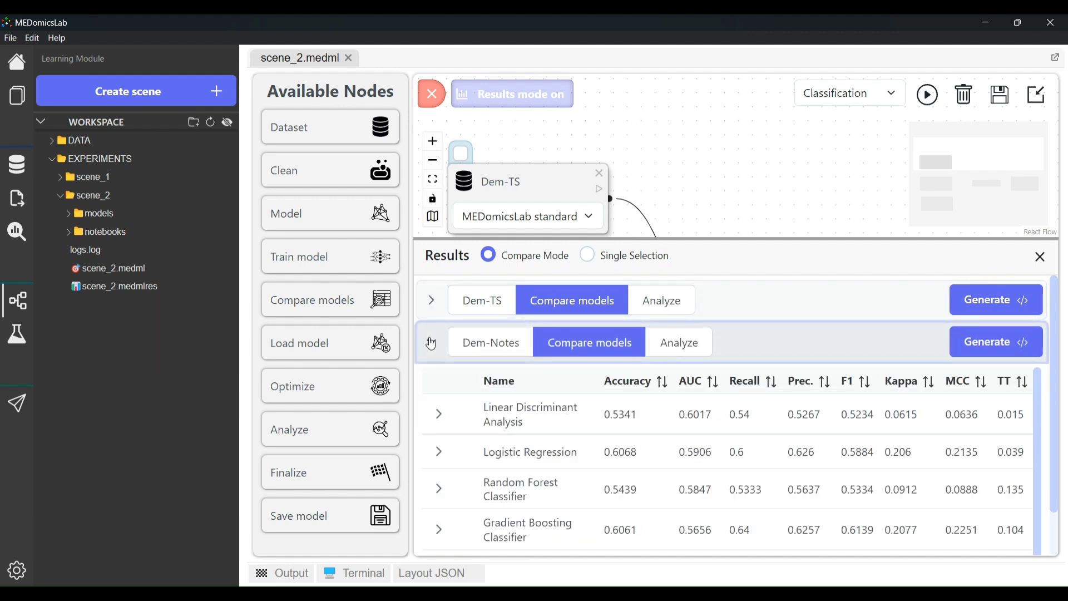
{"action": "left_click", "coordinate": [432, 343]}
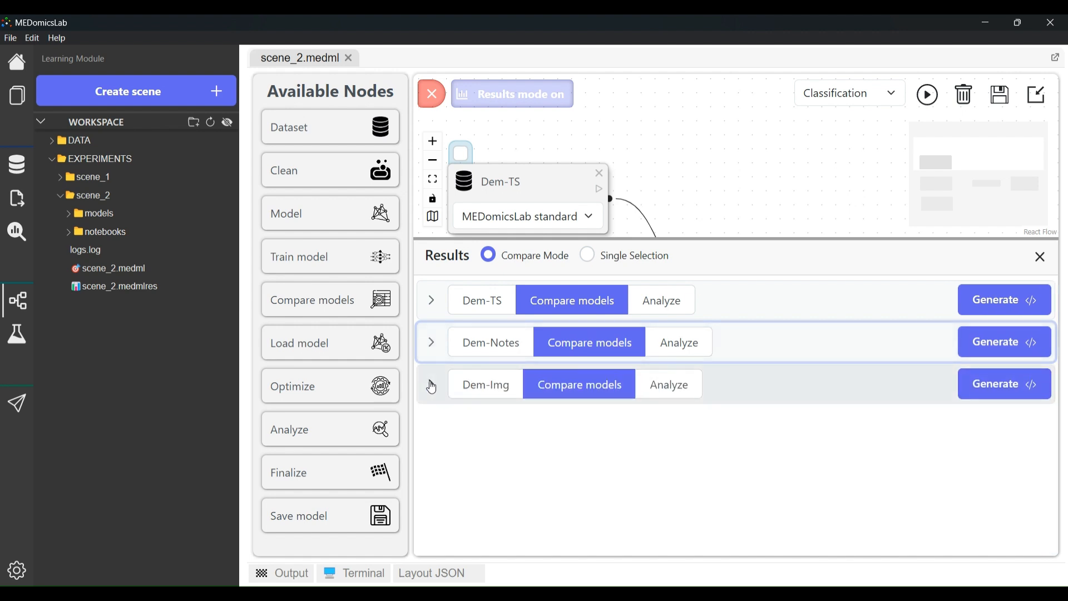
{"action": "left_click", "coordinate": [432, 387]}
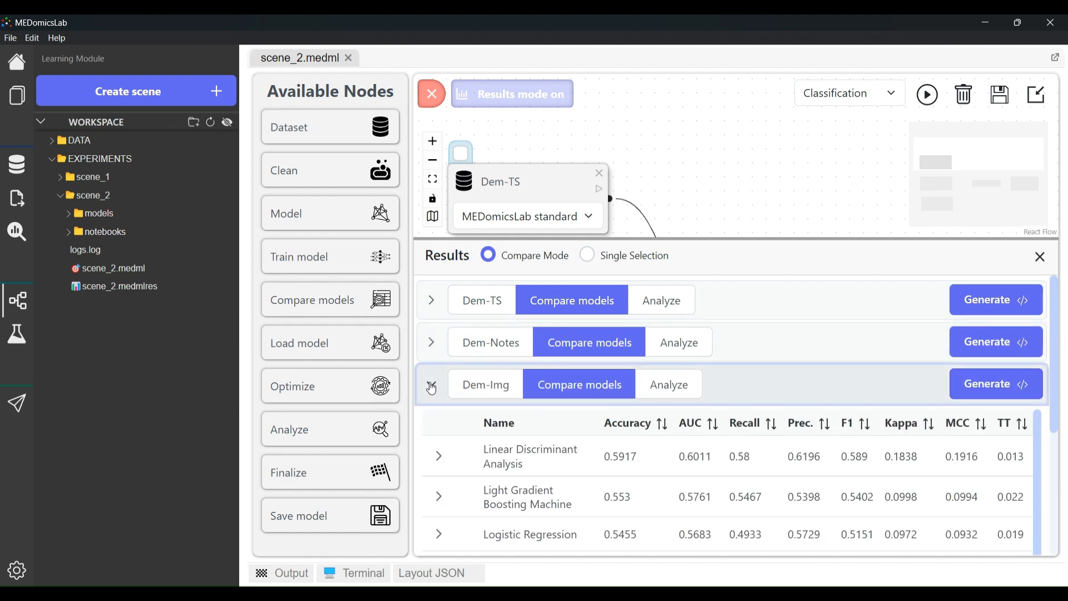
- Show the Analyze results and examine the ROC curves of the Dem-TS, Dem-Notes and Dem-Img pipelines
{"action": "left_click", "coordinate": [432, 344]}
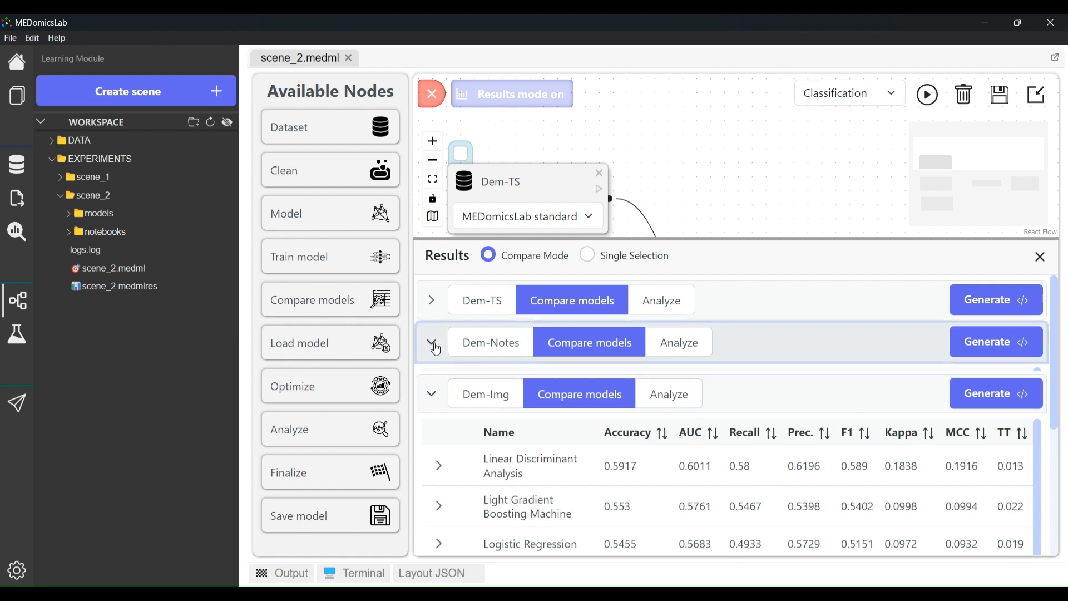
{"action": "left_click", "coordinate": [687, 354]}
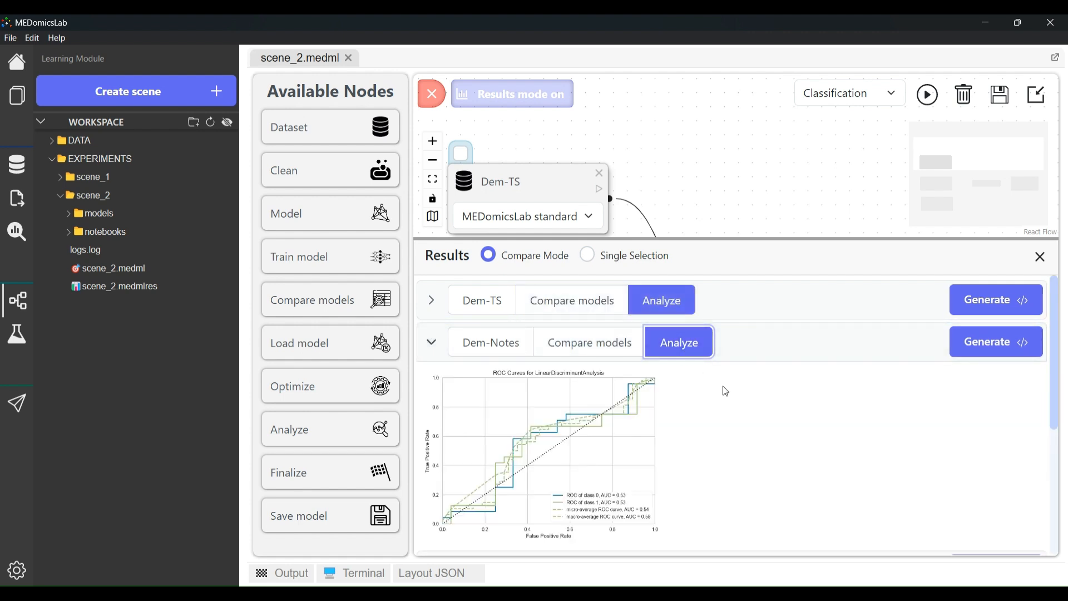
{"action": "scroll", "coordinate": [723, 389], "scroll_direction": "down", "scroll_amount": 4}
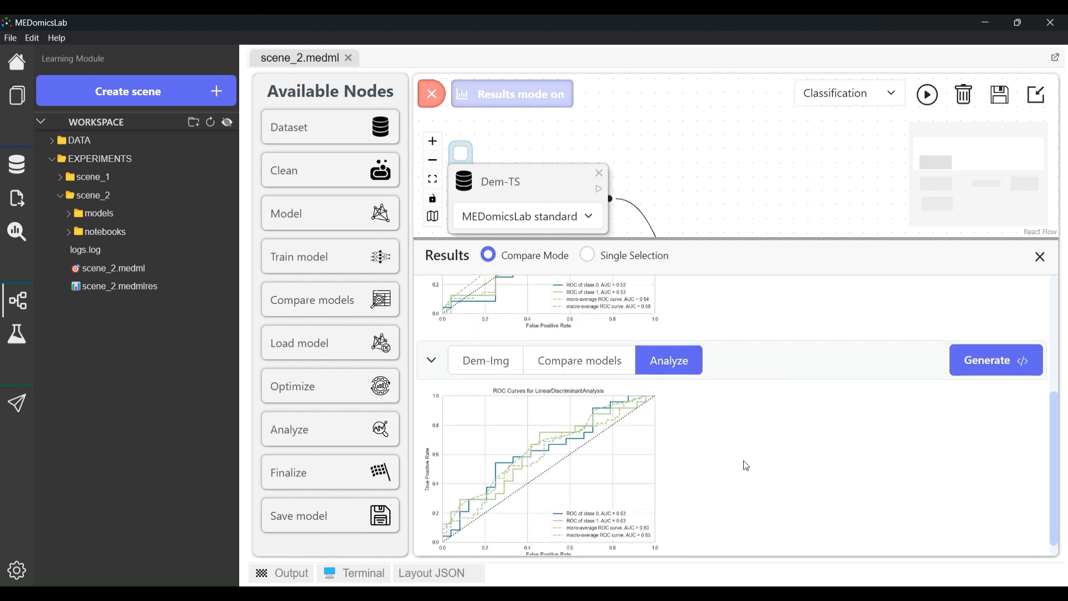
{"action": "scroll", "coordinate": [743, 462], "scroll_direction": "up", "scroll_amount": 5}
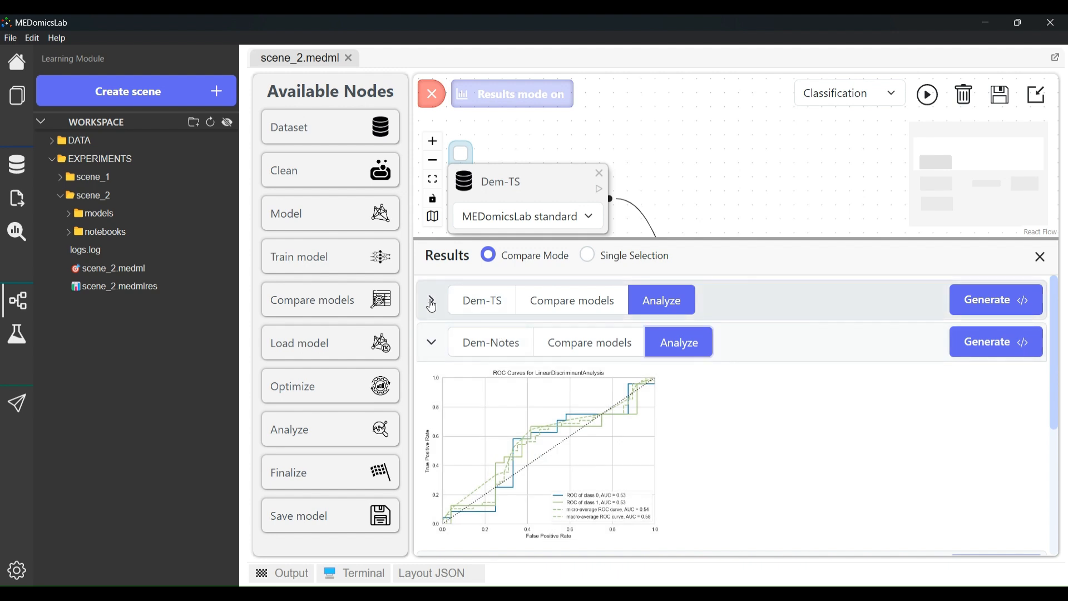
{"action": "left_click", "coordinate": [432, 303]}
{"action": "scroll", "coordinate": [825, 416], "scroll_direction": "down", "scroll_amount": 5}
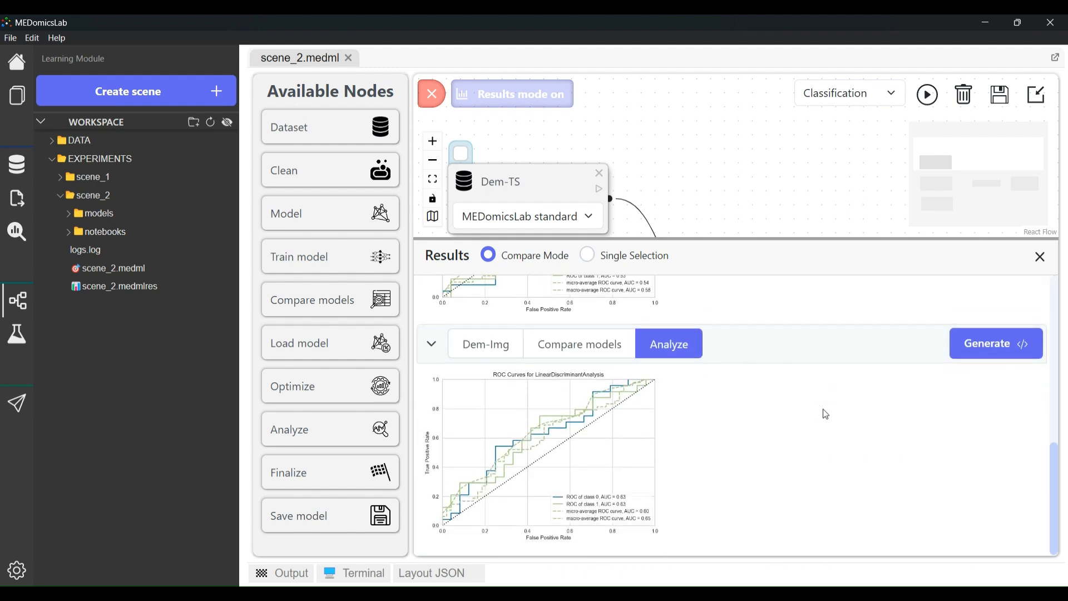
{"action": "scroll", "coordinate": [826, 415], "scroll_direction": "up", "scroll_amount": 6}
{"action": "scroll", "coordinate": [826, 414], "scroll_direction": "up", "scroll_amount": 3}
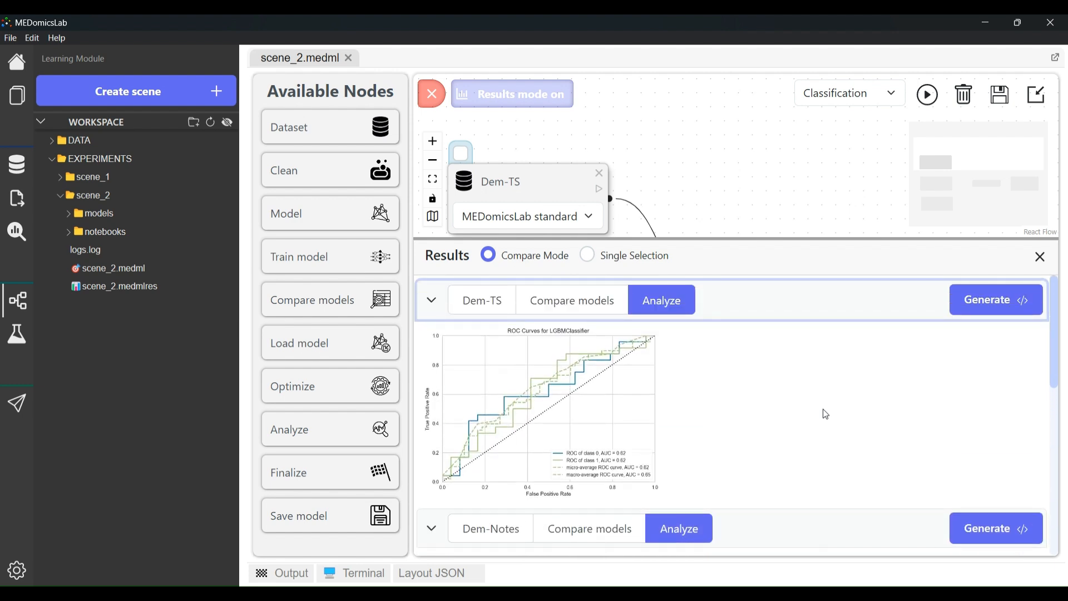
- Leave results mode and save the scene
{"action": "left_click", "coordinate": [537, 107]}
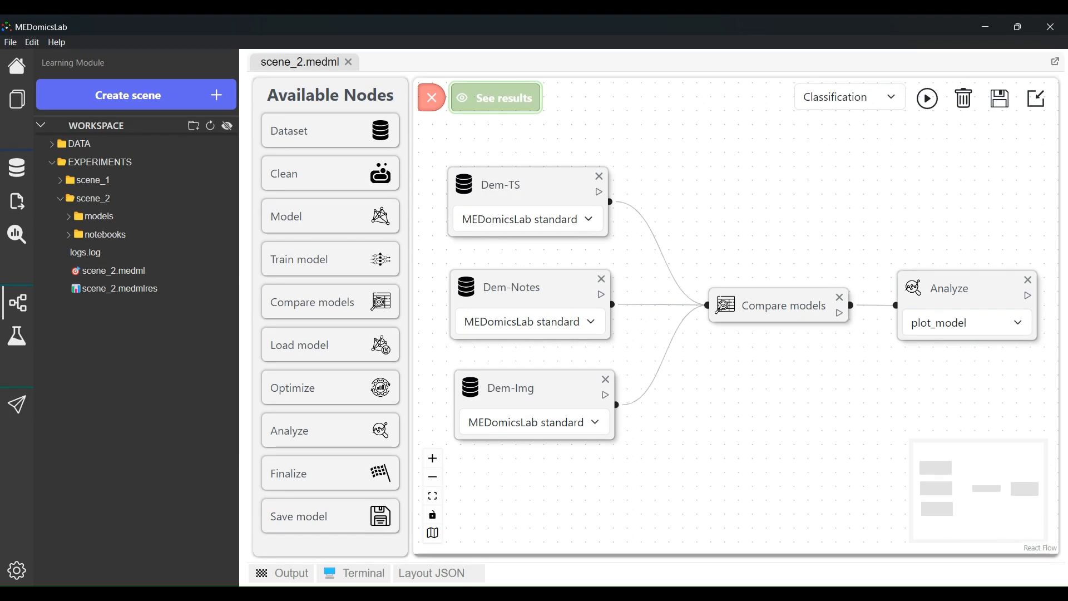
{"action": "left_click", "coordinate": [1007, 102]}
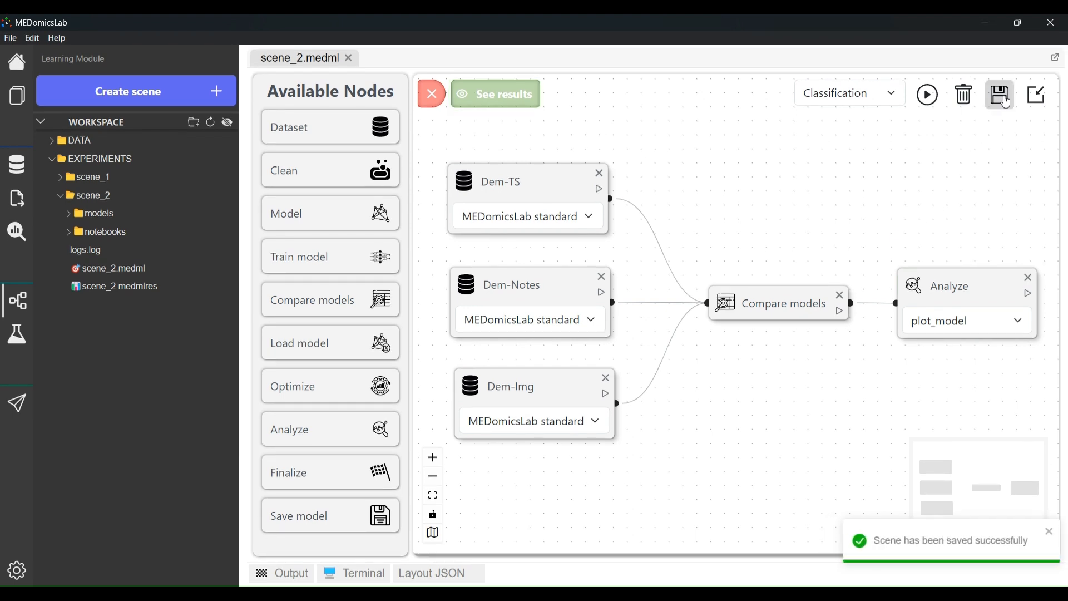
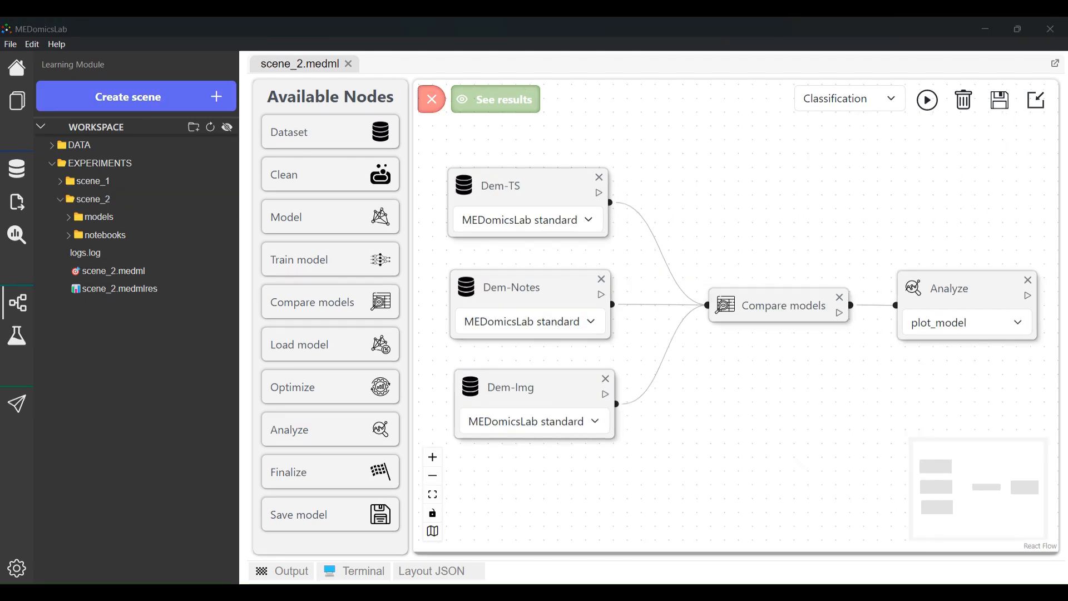
- Add a Dataset node below Dem-Img and rename it Age-Opt
{"action": "scroll", "coordinate": [749, 438], "scroll_direction": "down", "scroll_amount": 5}
{"action": "left_click_drag", "start_coordinate": [749, 442], "coordinate": [692, 346]}
{"action": "scroll", "coordinate": [618, 274], "scroll_direction": "up", "scroll_amount": 2}
{"action": "scroll", "coordinate": [691, 346], "scroll_direction": "up", "scroll_amount": 1}
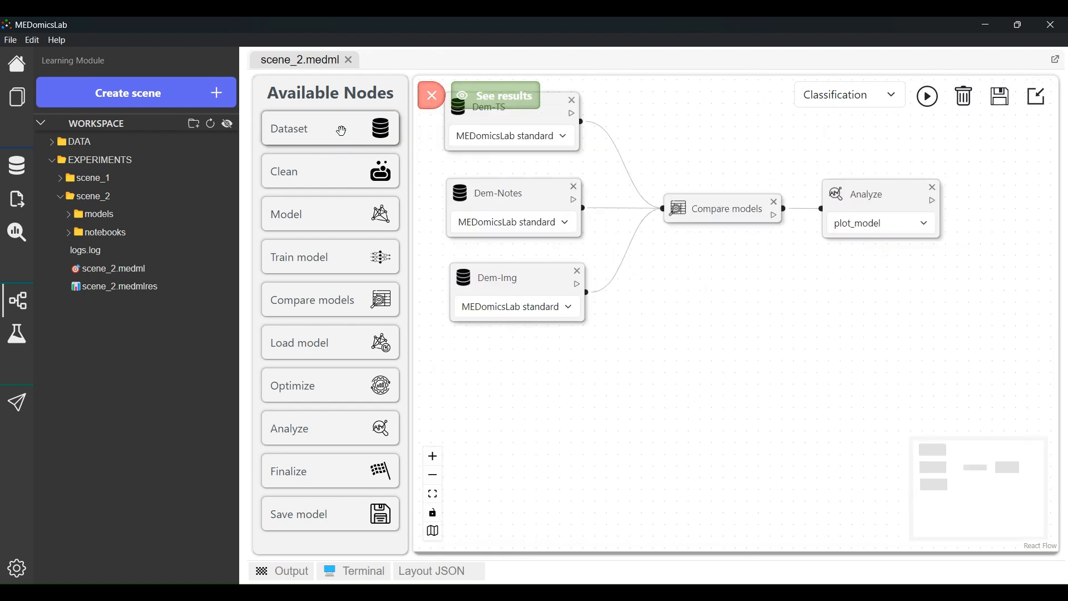
{"action": "left_click_drag", "start_coordinate": [334, 132], "coordinate": [493, 367]}
{"action": "left_click", "coordinate": [495, 366]}
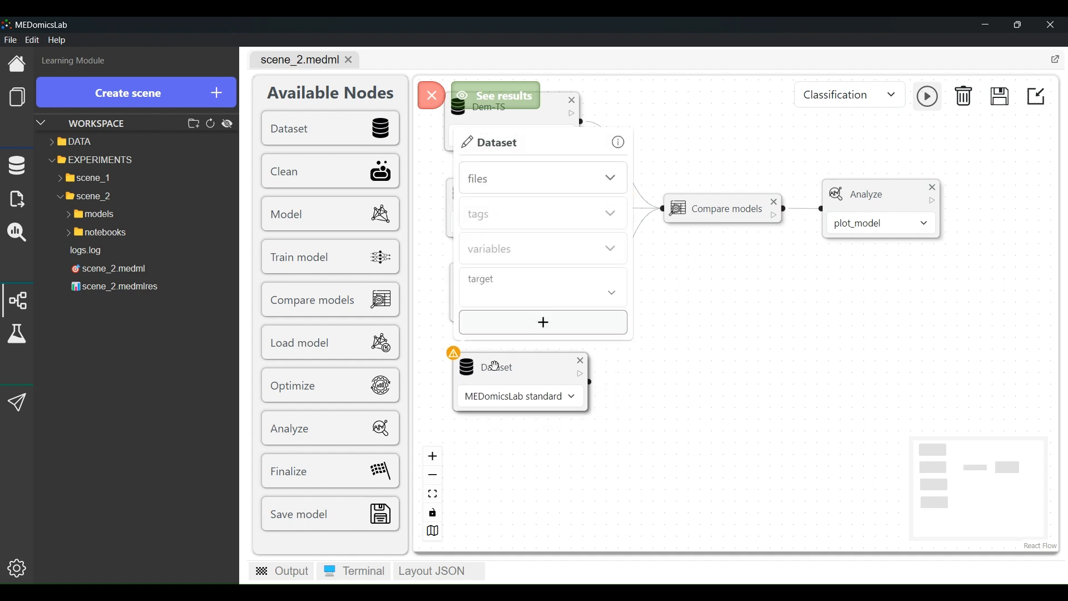
{"action": "left_click", "coordinate": [528, 143]}
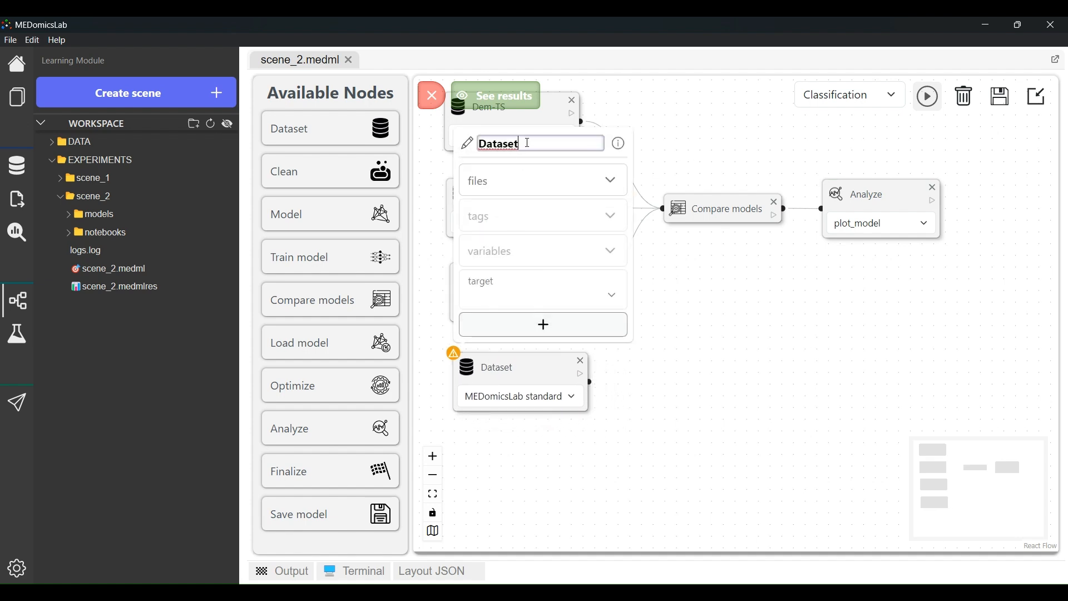
{"action": "key", "text": "BackSpace"}
{"action": "key", "text": "BackSpace"}
{"action": "key", "text": "BackSpace"}
{"action": "key", "text": "BackSpace"}
{"action": "key", "text": "BackSpace"}
{"action": "key", "text": "BackSpace"}
{"action": "key", "text": "BackSpace"}
{"action": "type", "text": "Age-Opt"}
- Choose T1_learning_modified.csv and T2_learning_modified.csv as the Age-Opt node's files
{"action": "left_click", "coordinate": [543, 179]}
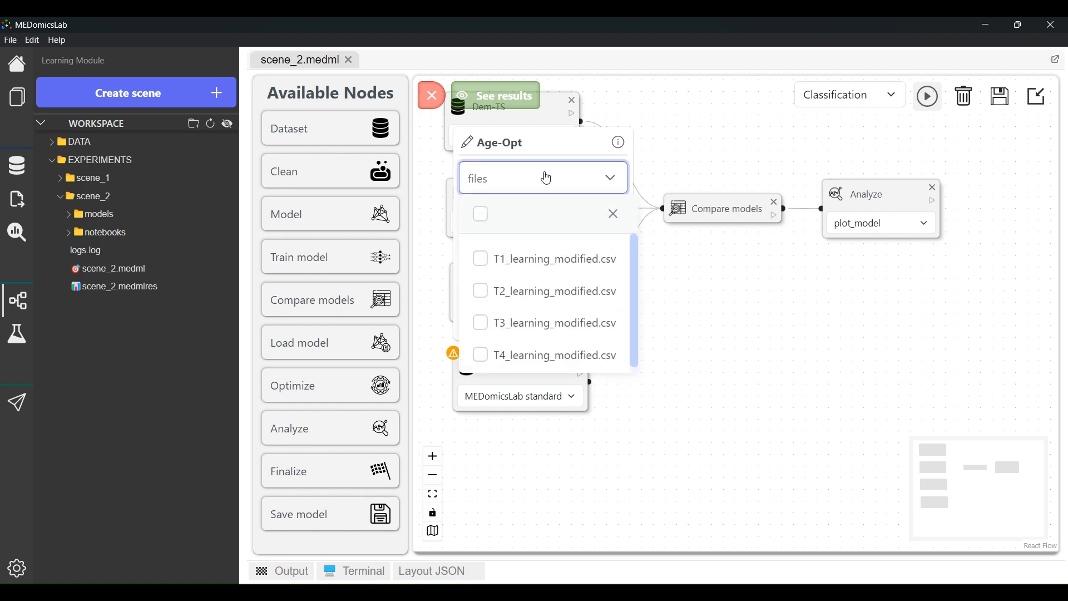
{"action": "left_click", "coordinate": [553, 266]}
{"action": "left_click", "coordinate": [535, 298]}
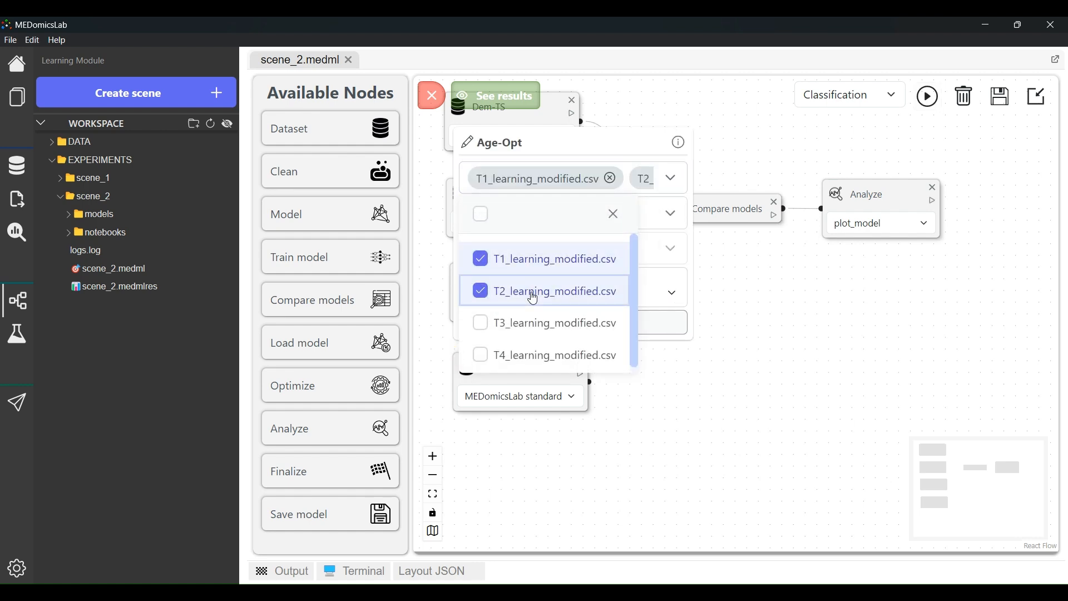
{"action": "left_click", "coordinate": [658, 391]}
{"action": "left_click", "coordinate": [539, 363]}
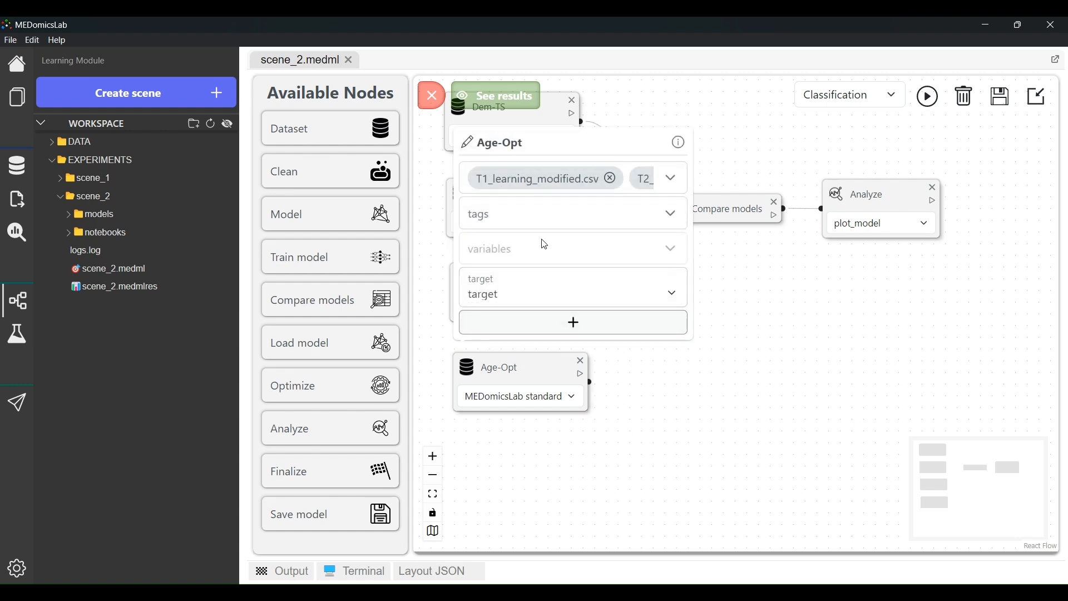
- Select the tags tslab, nradiology, image and demographics for the Age-Opt node
{"action": "left_click", "coordinate": [536, 215]}
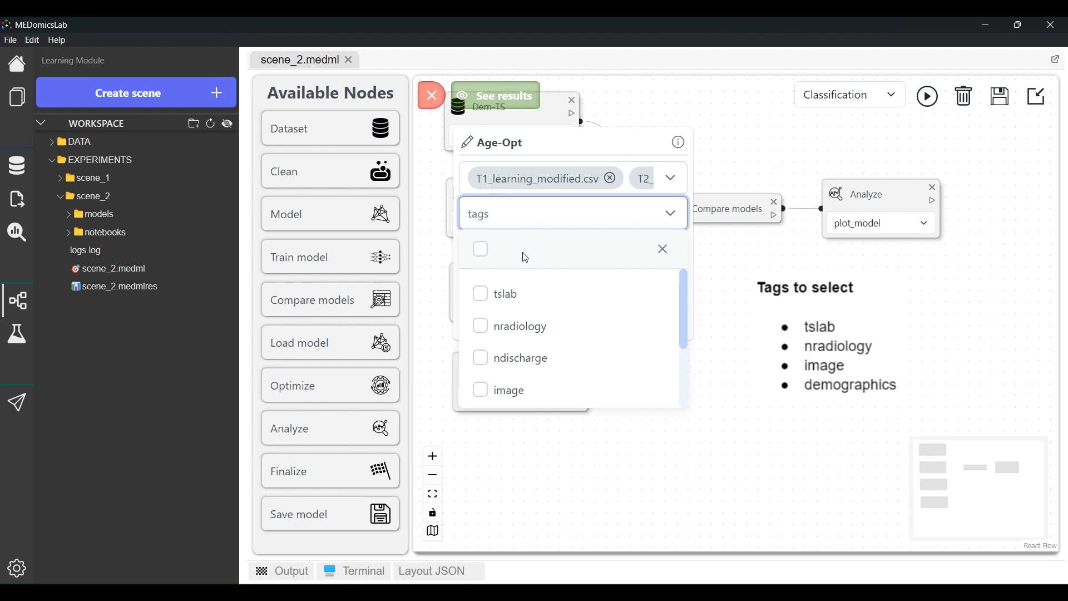
{"action": "left_click", "coordinate": [519, 295]}
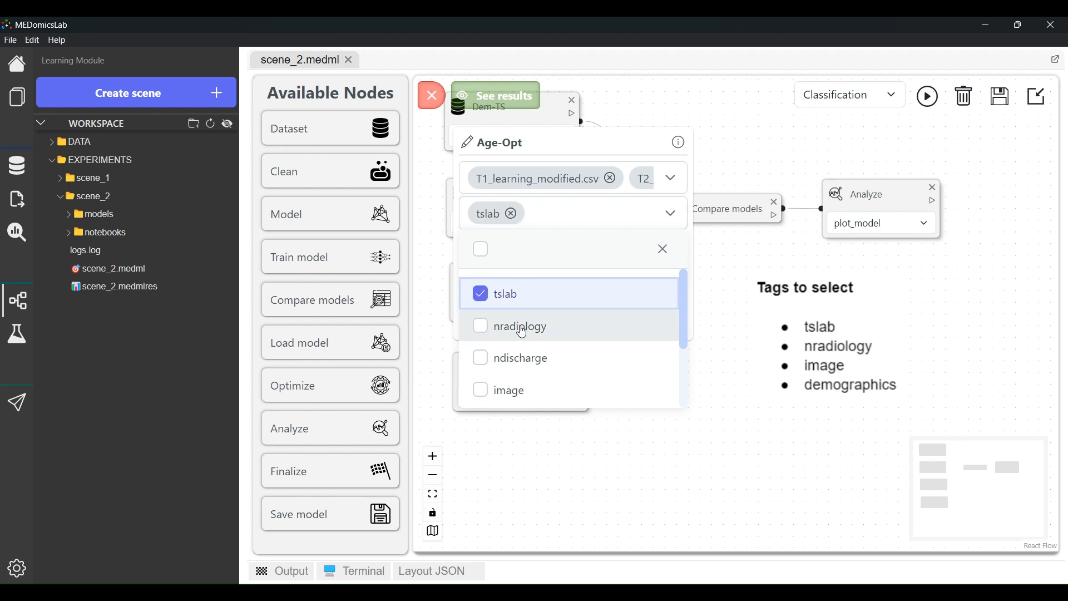
{"action": "left_click", "coordinate": [523, 332]}
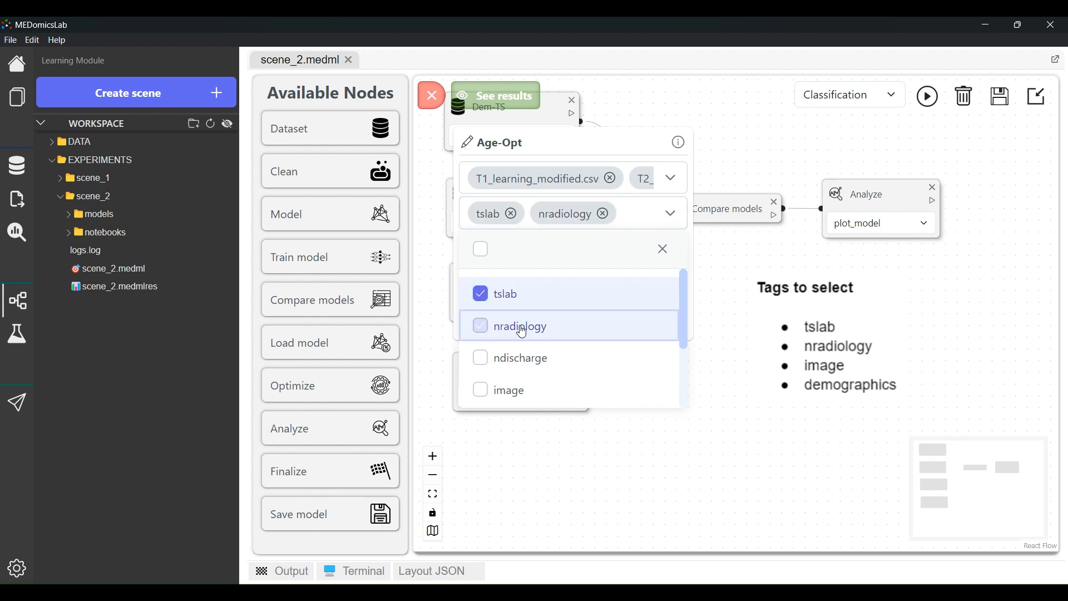
{"action": "left_click", "coordinate": [550, 395]}
{"action": "scroll", "coordinate": [579, 359], "scroll_direction": "down", "scroll_amount": 2}
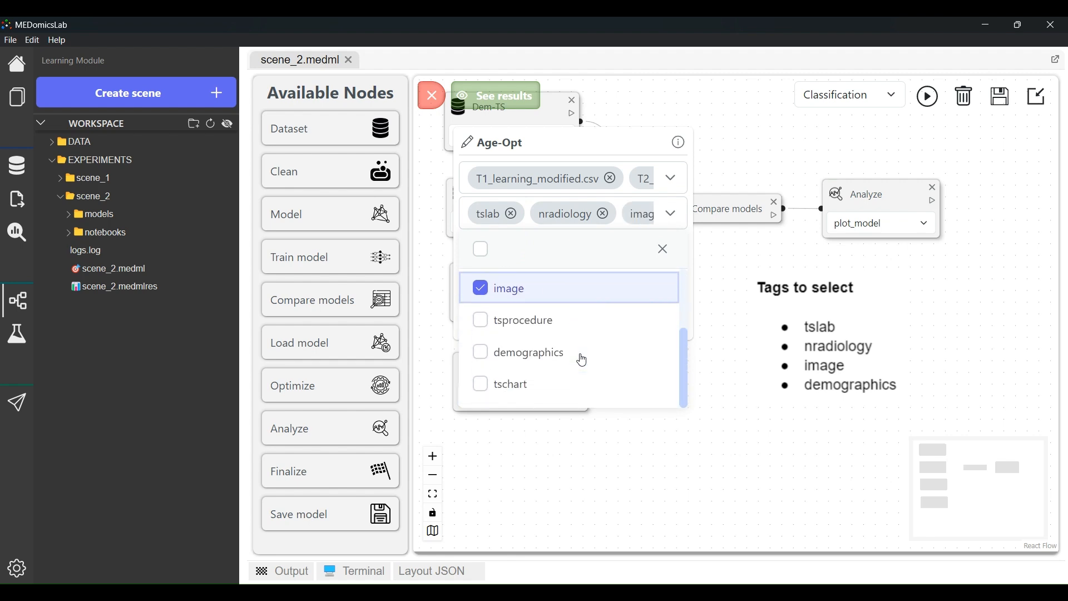
{"action": "left_click", "coordinate": [559, 354]}
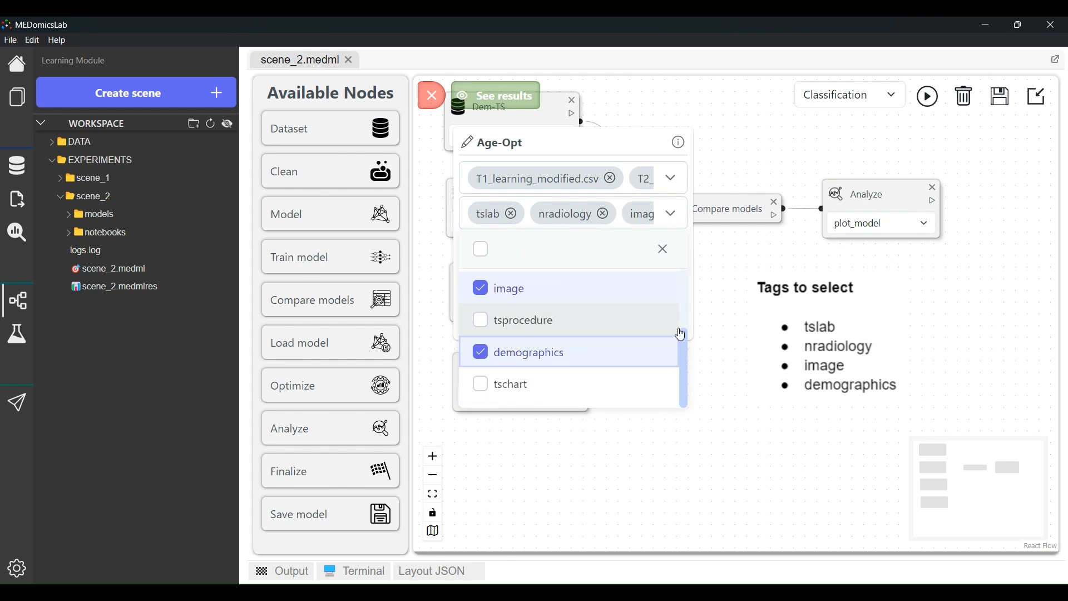
{"action": "left_click", "coordinate": [724, 326]}
{"action": "left_click", "coordinate": [529, 381]}
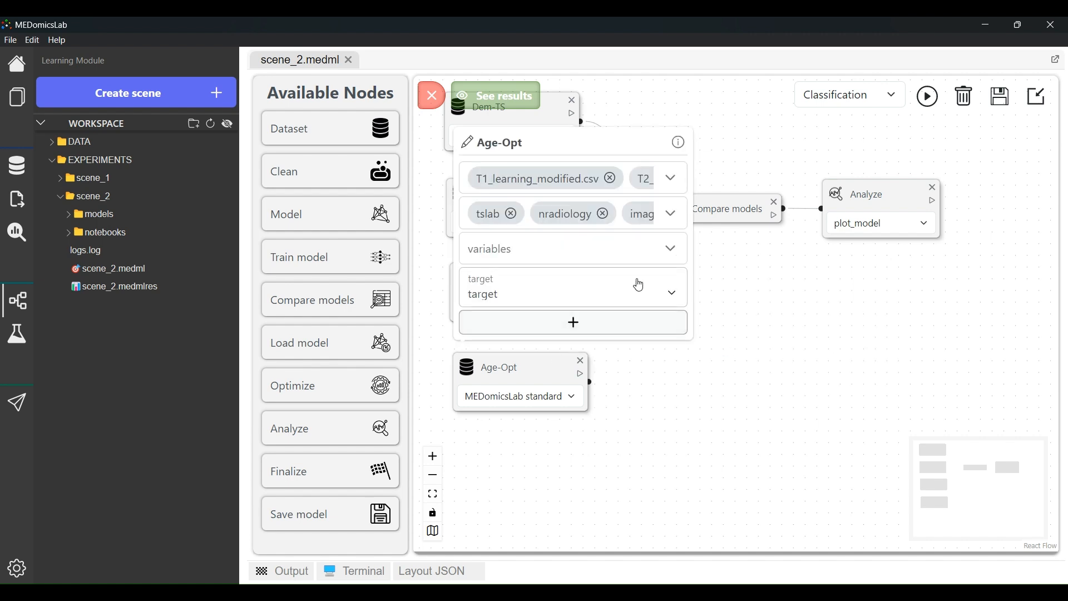
- Select the Age-Opt variables attr_MCHC__maximum | T1_tslab, attr4 | T1_nradiology and attr6 | T1_nradiology
{"action": "left_click", "coordinate": [650, 257]}
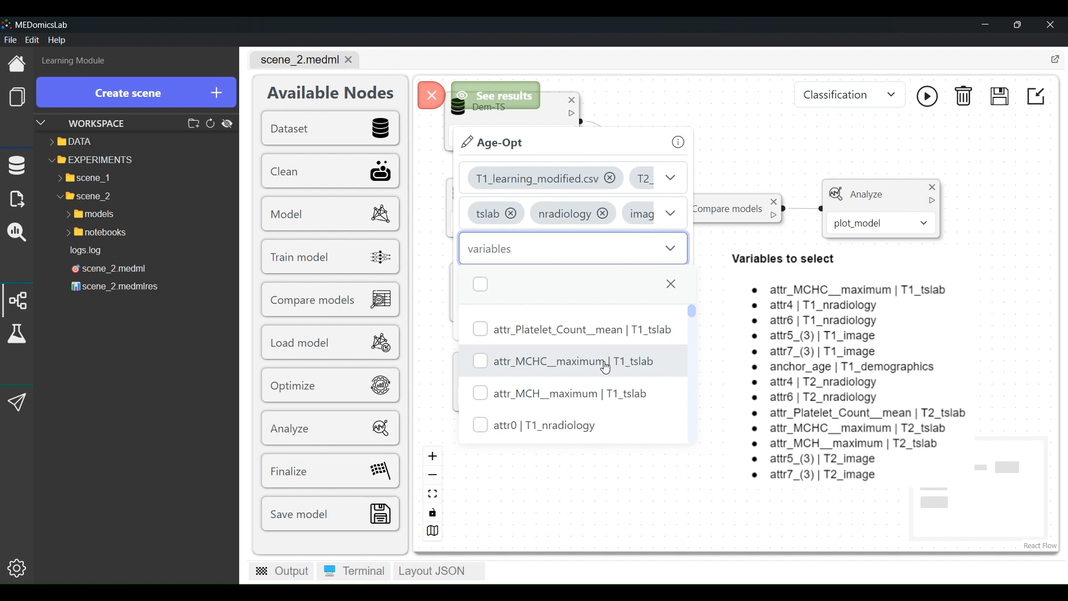
{"action": "left_click", "coordinate": [607, 366]}
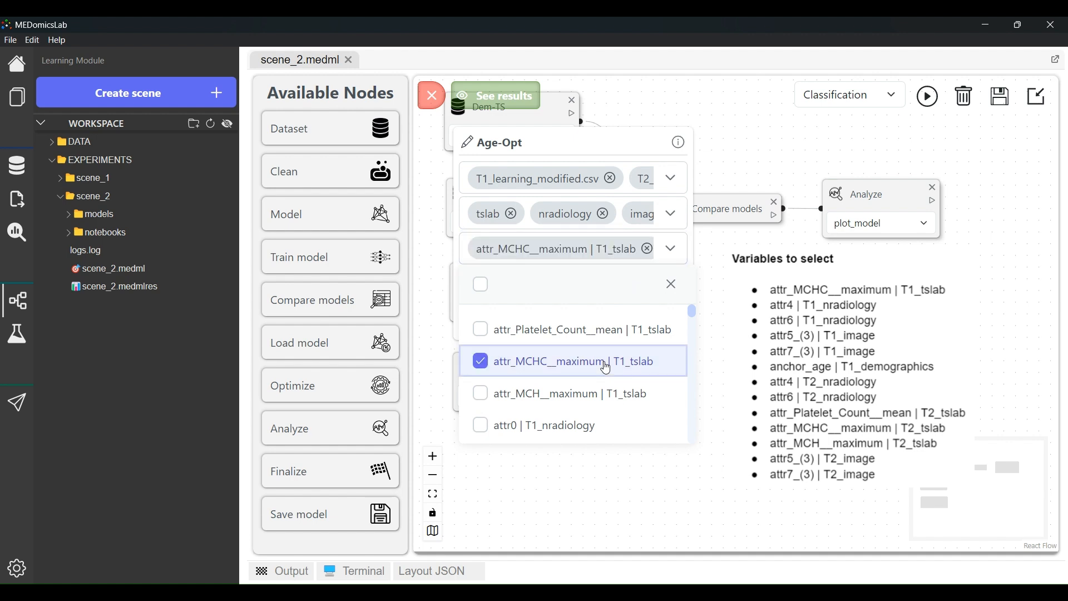
{"action": "scroll", "coordinate": [606, 368], "scroll_direction": "down", "scroll_amount": 4}
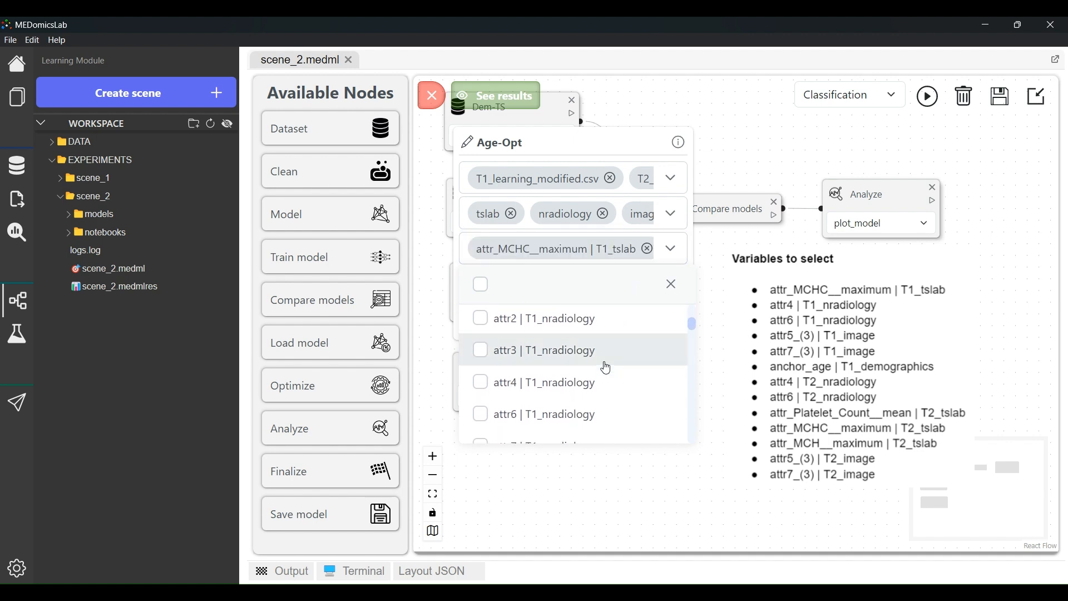
{"action": "left_click", "coordinate": [563, 384]}
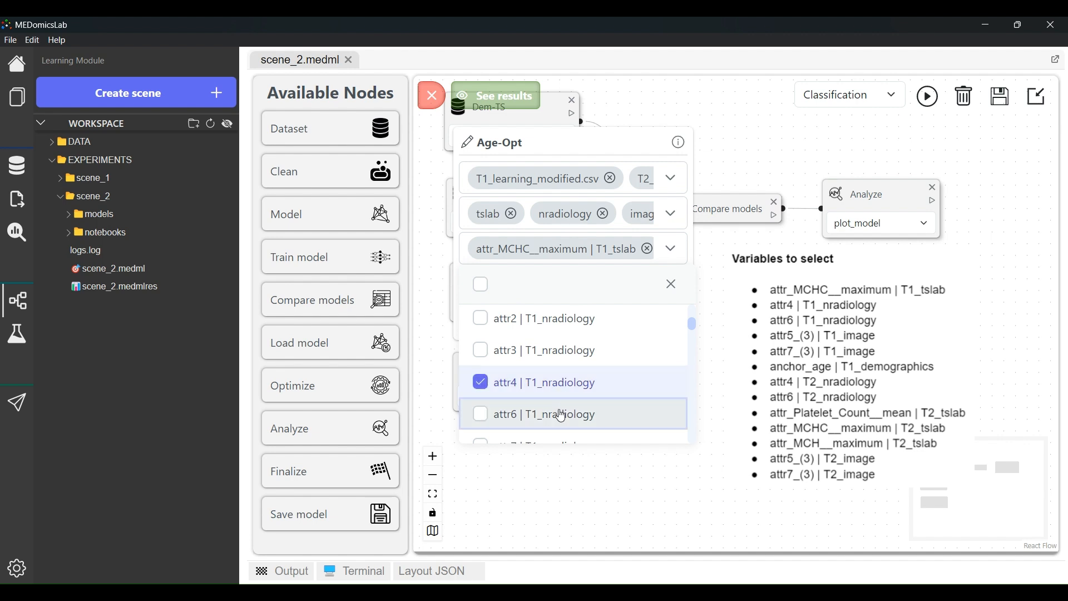
{"action": "left_click", "coordinate": [562, 416]}
- Add attr5_(3) | T1_image, attr7_(3) | T1_image and anchor_age | T1_demographics to the Age-Opt variables
{"action": "scroll", "coordinate": [565, 414], "scroll_direction": "down", "scroll_amount": 5}
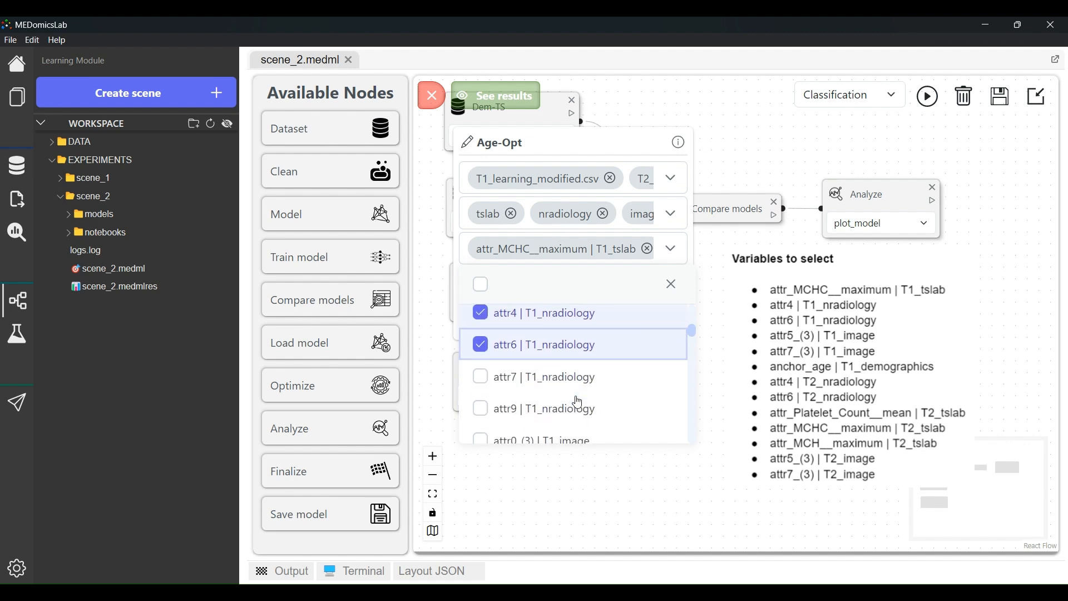
{"action": "scroll", "coordinate": [579, 403], "scroll_direction": "down", "scroll_amount": 4}
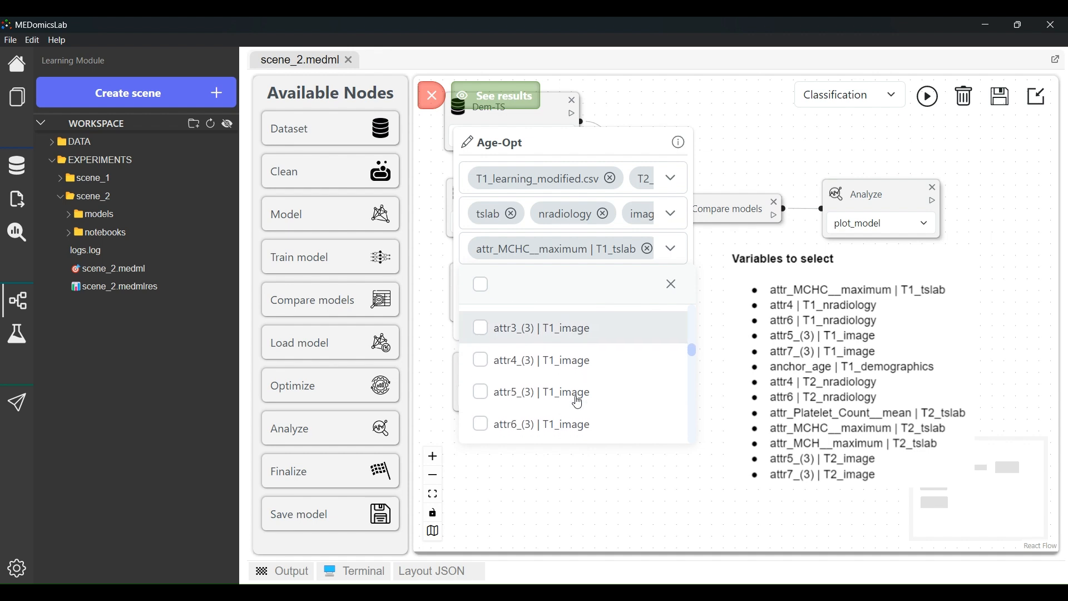
{"action": "left_click", "coordinate": [574, 398]}
{"action": "scroll", "coordinate": [573, 395], "scroll_direction": "down", "scroll_amount": 1}
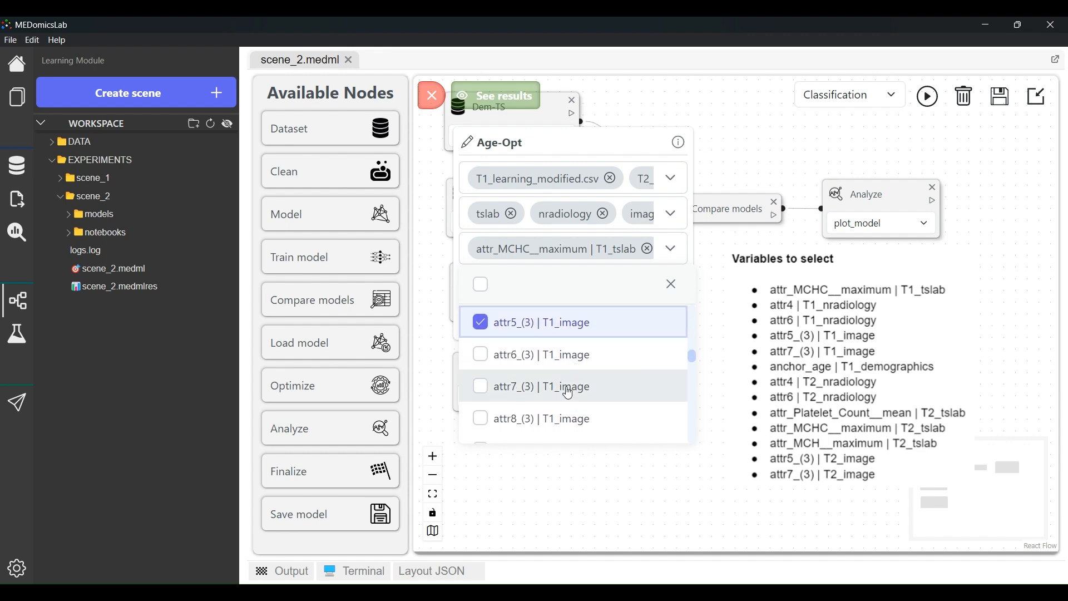
{"action": "left_click", "coordinate": [569, 393]}
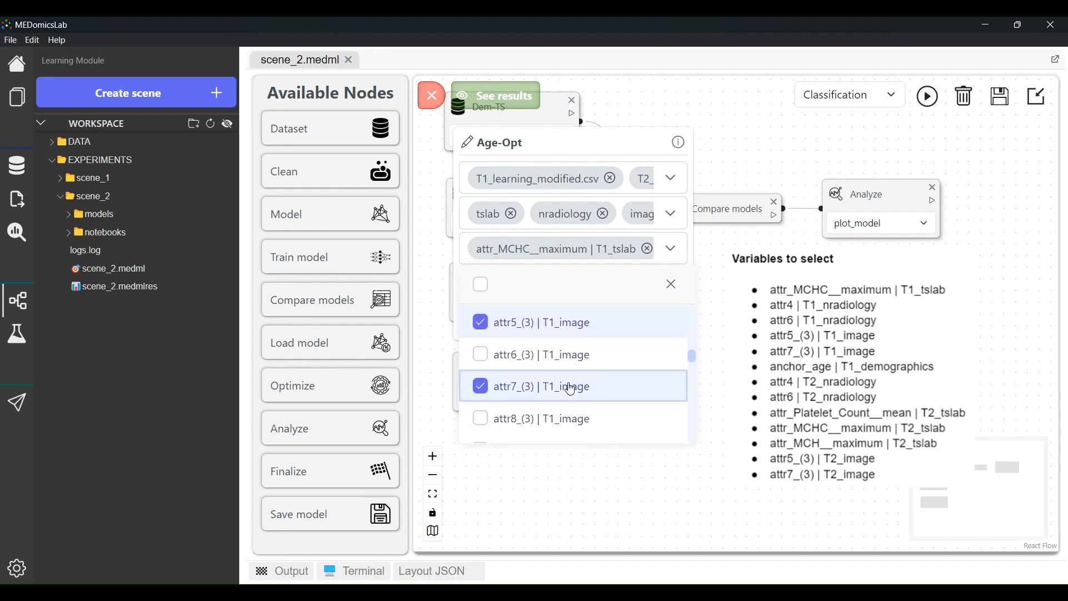
{"action": "scroll", "coordinate": [574, 390], "scroll_direction": "down", "scroll_amount": 1}
{"action": "left_click", "coordinate": [558, 411]}
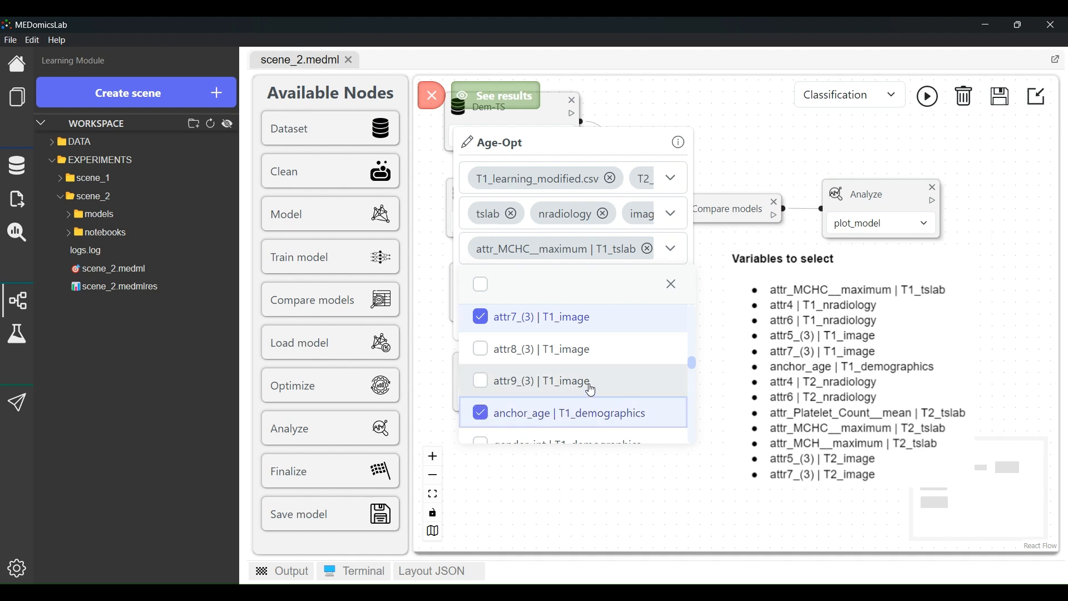
- Add attr4 | T2_nradiology and attr6 | T2_nradiology to the Age-Opt node's variables
{"action": "scroll", "coordinate": [592, 391], "scroll_direction": "down", "scroll_amount": 3}
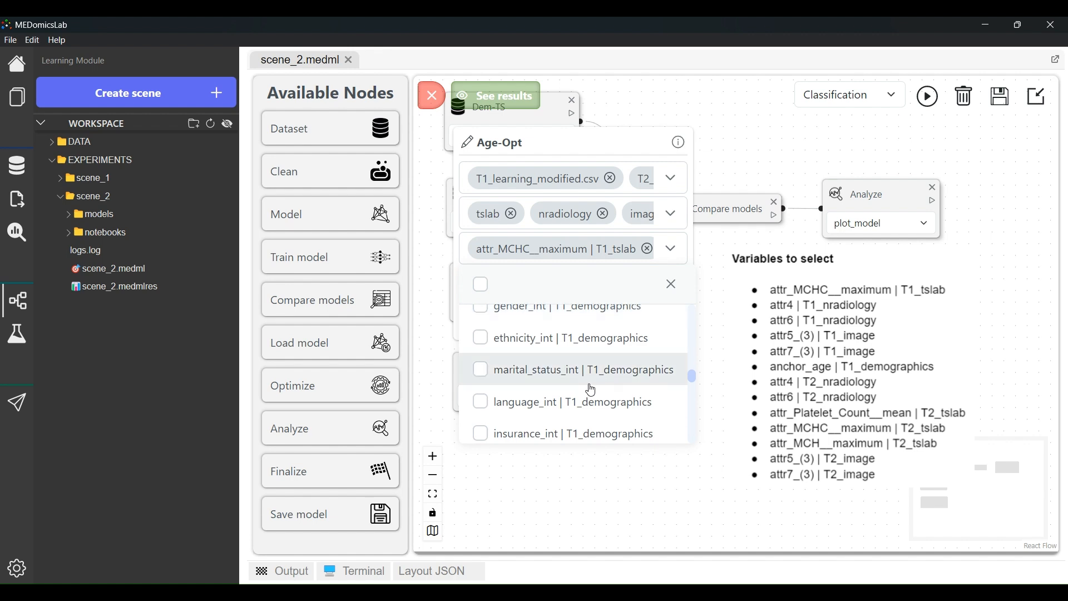
{"action": "scroll", "coordinate": [592, 390], "scroll_direction": "down", "scroll_amount": 3}
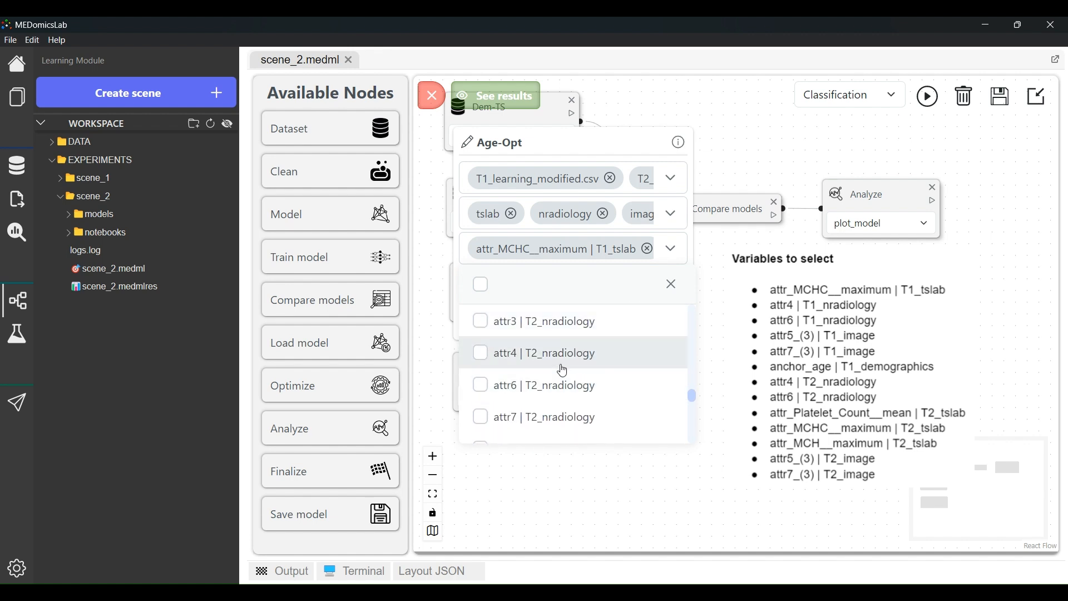
{"action": "left_click", "coordinate": [564, 371]}
{"action": "left_click", "coordinate": [552, 384]}
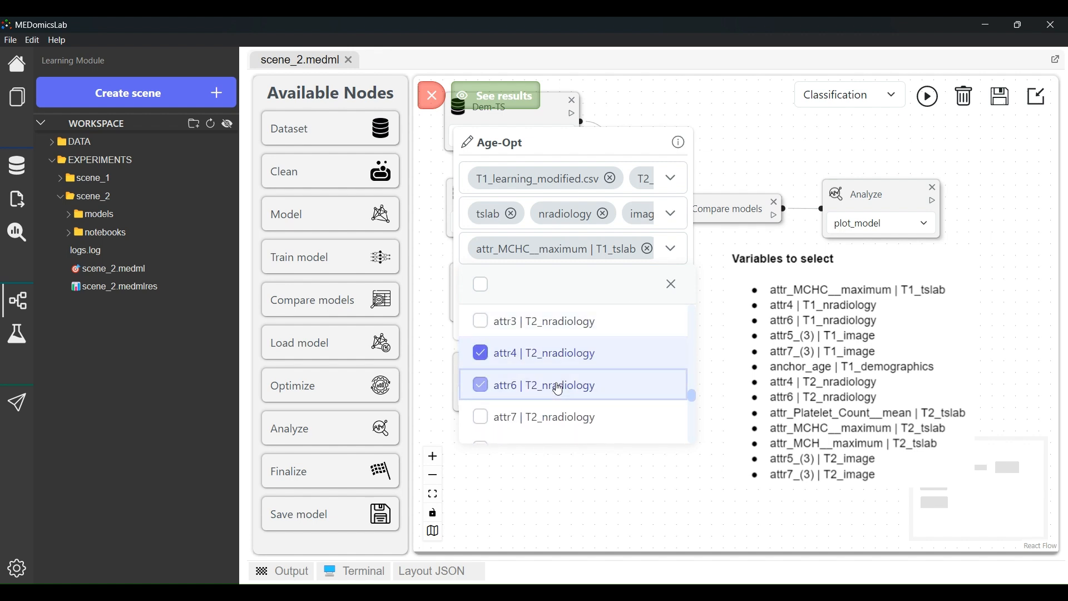
- Add attr5_(3) | T2_image and attr7_(3) | T2_image to the Age-Opt node's variables
{"action": "scroll", "coordinate": [556, 384], "scroll_direction": "down", "scroll_amount": 2}
{"action": "scroll", "coordinate": [583, 381], "scroll_direction": "down", "scroll_amount": 5}
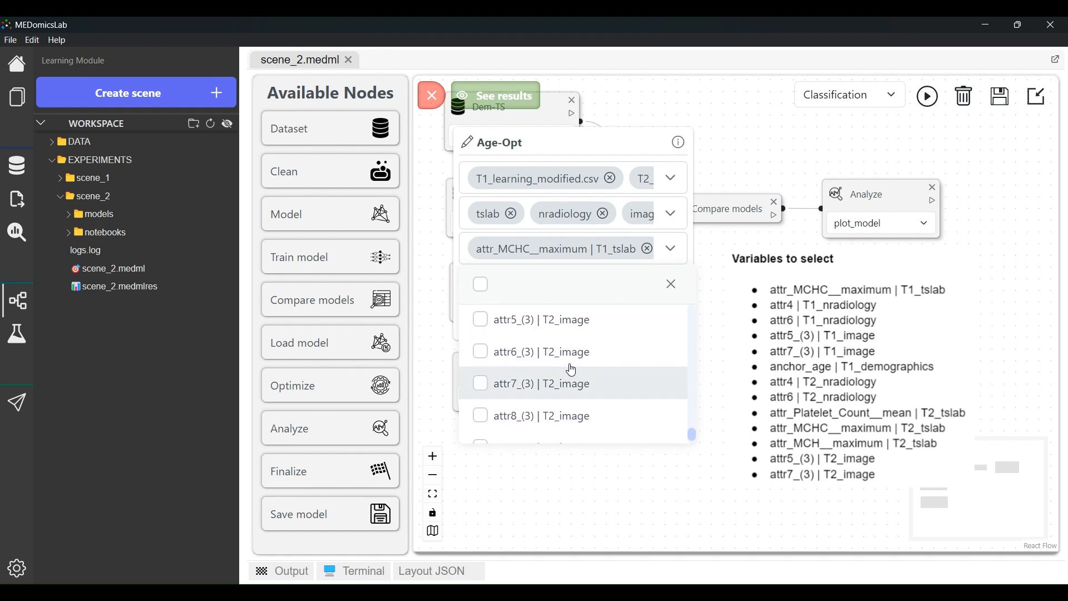
{"action": "left_click", "coordinate": [548, 326]}
{"action": "left_click", "coordinate": [543, 388]}
{"action": "scroll", "coordinate": [583, 378], "scroll_direction": "down", "scroll_amount": 1}
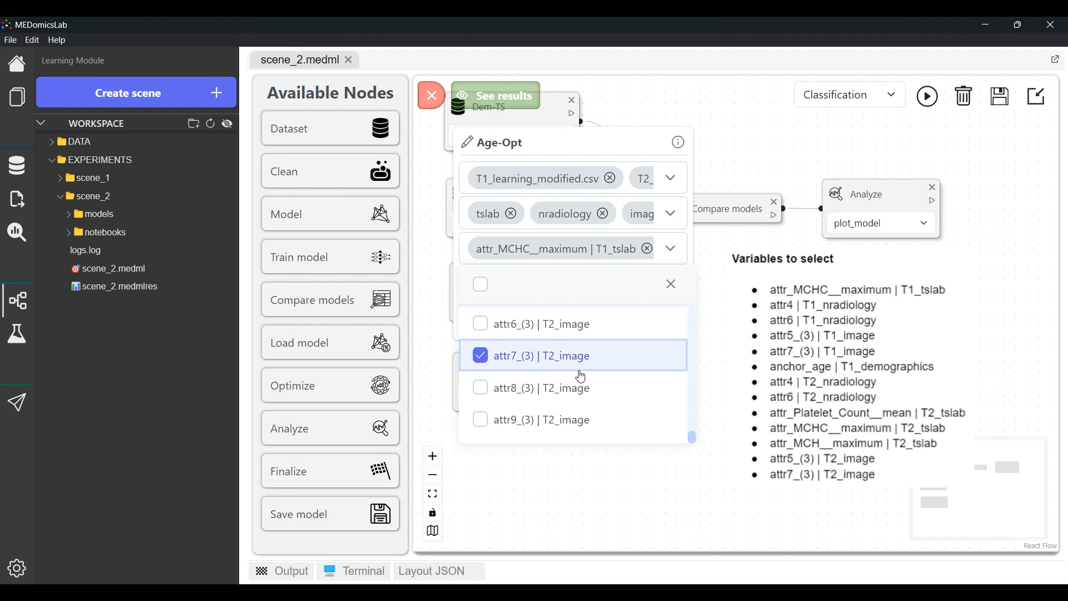
- Add attr_Platelet_Count__mean, attr_MCHC__maximum and attr_MCH__maximum from T2_tslab to the Age-Opt variables and close the variable list
{"action": "scroll", "coordinate": [596, 376], "scroll_direction": "up", "scroll_amount": 5}
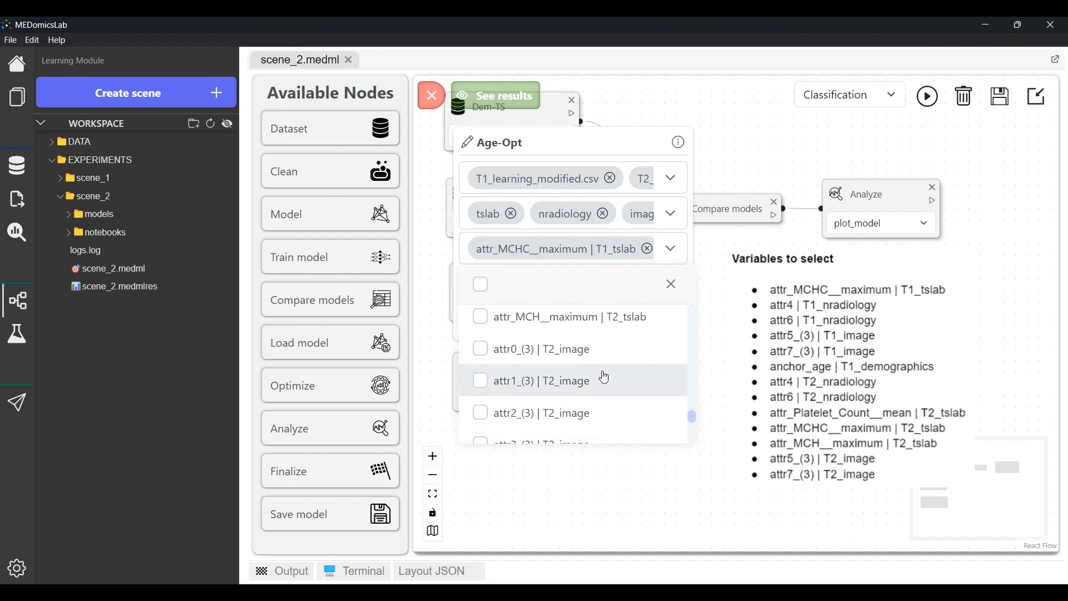
{"action": "left_click", "coordinate": [556, 384]}
{"action": "left_click", "coordinate": [573, 415]}
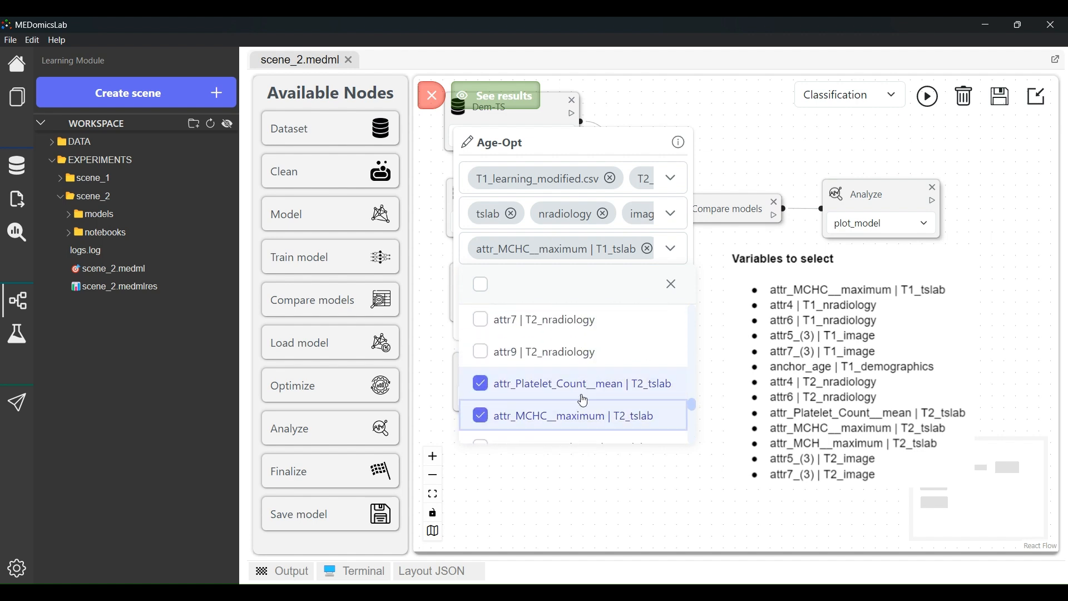
{"action": "scroll", "coordinate": [578, 401], "scroll_direction": "down", "scroll_amount": 2}
{"action": "left_click", "coordinate": [580, 390]}
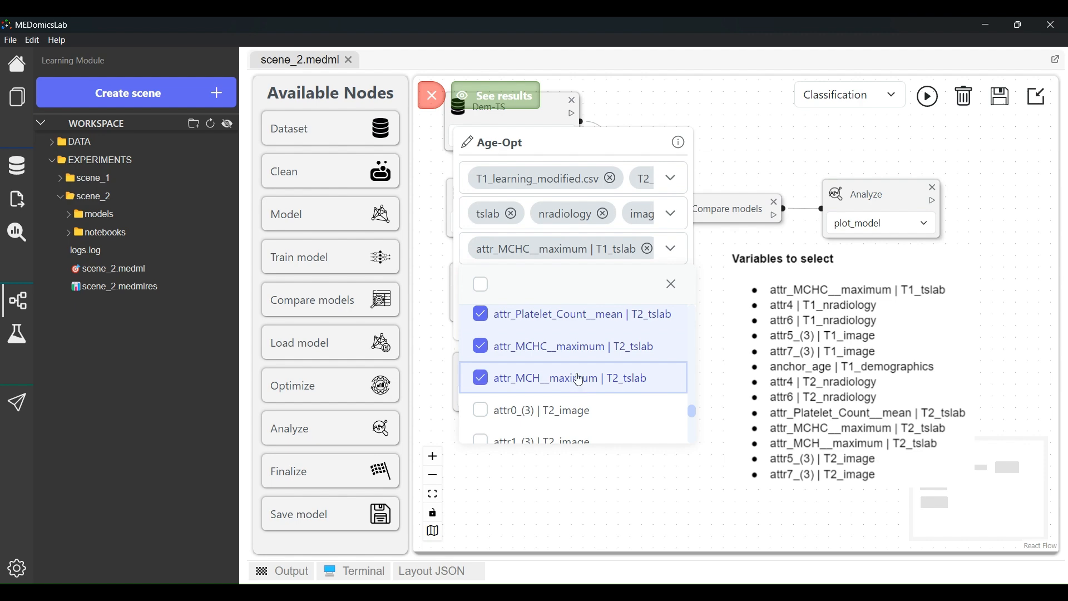
{"action": "left_click", "coordinate": [542, 376]}
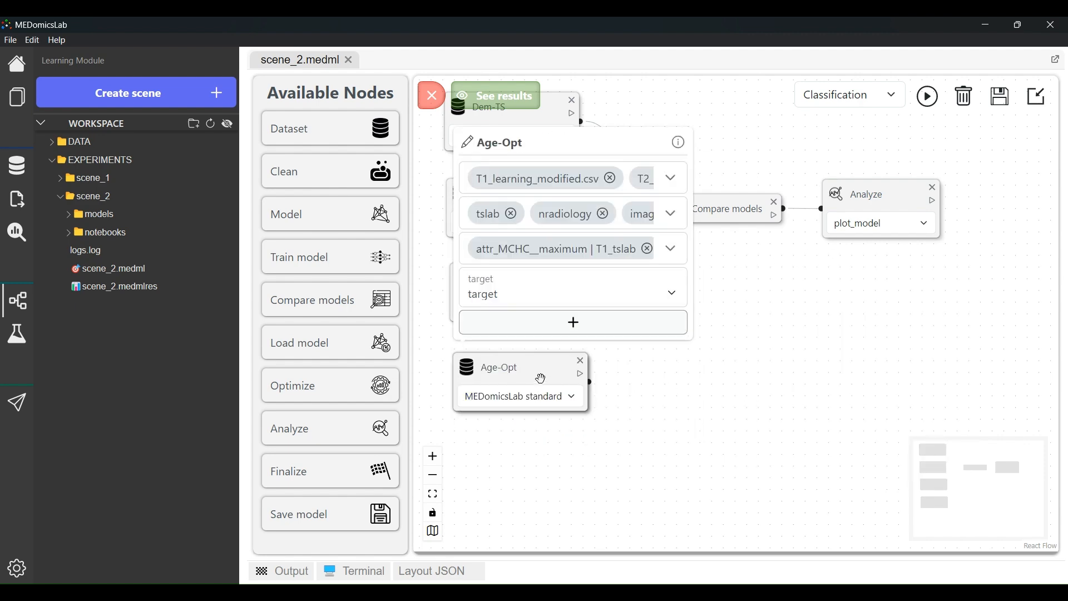
- Enable the index and session_id options for the Age-Opt dataset node and save them
{"action": "left_click", "coordinate": [549, 323]}
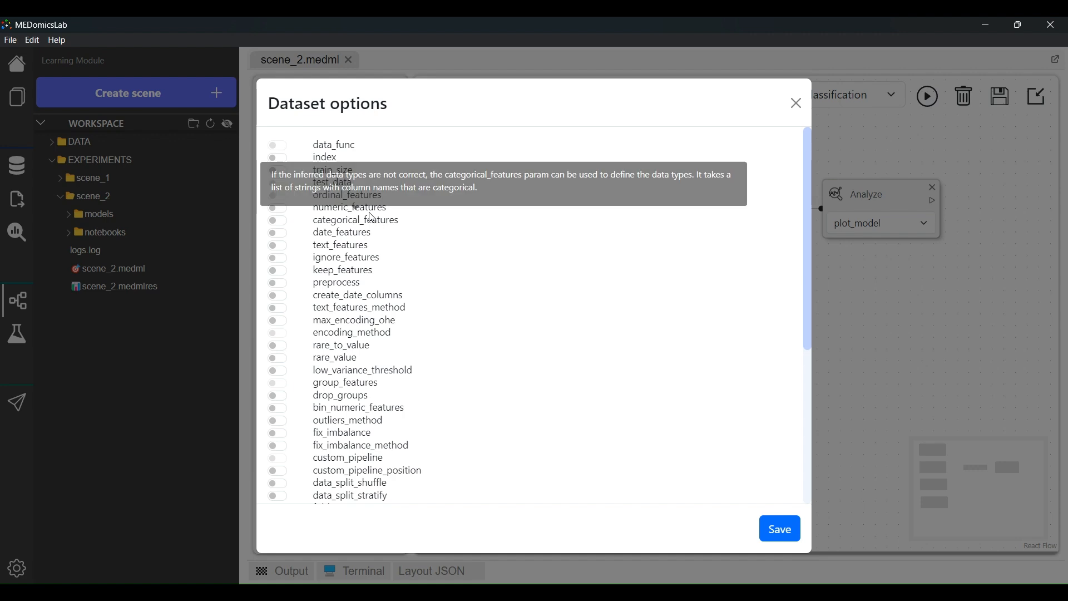
{"action": "left_click", "coordinate": [277, 158]}
{"action": "scroll", "coordinate": [389, 234], "scroll_direction": "down", "scroll_amount": 5}
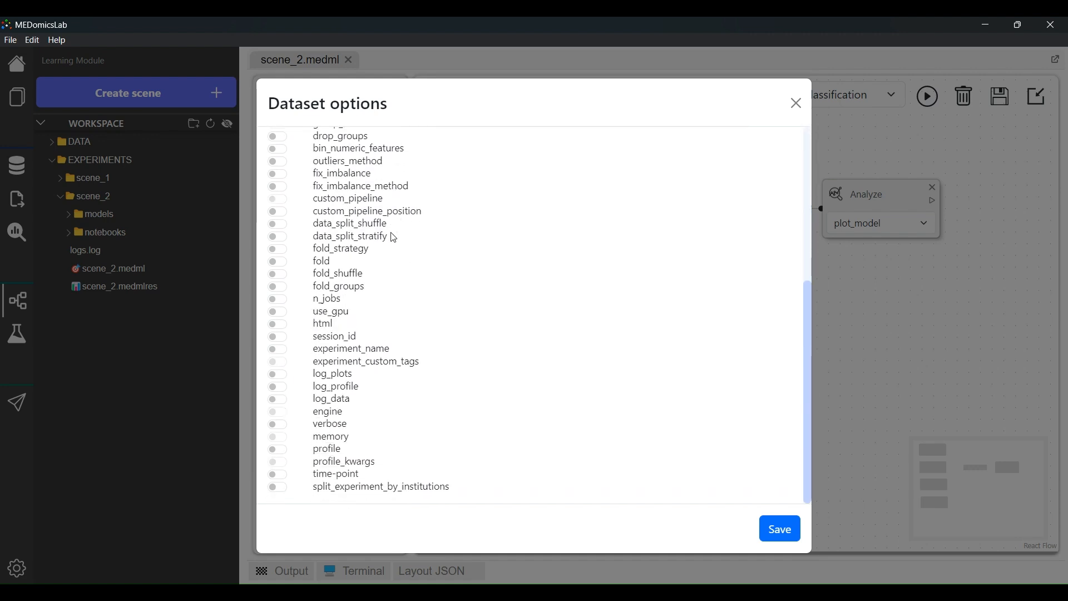
{"action": "left_click", "coordinate": [278, 337]}
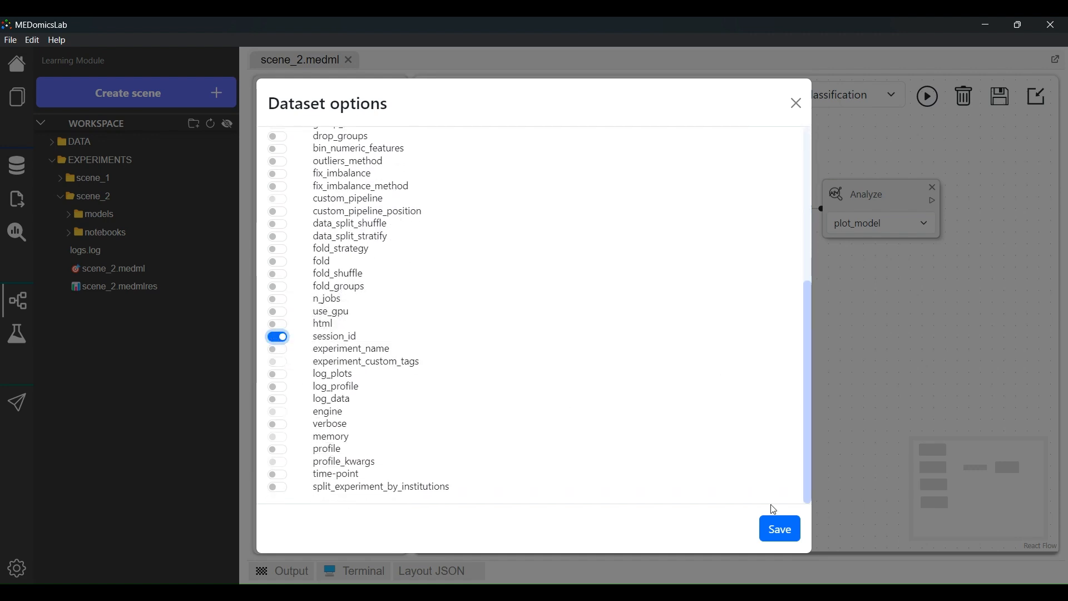
{"action": "left_click", "coordinate": [785, 530]}
- Set the Age-Opt node's index to subject_id and its session_id to 123
{"action": "left_click", "coordinate": [560, 369]}
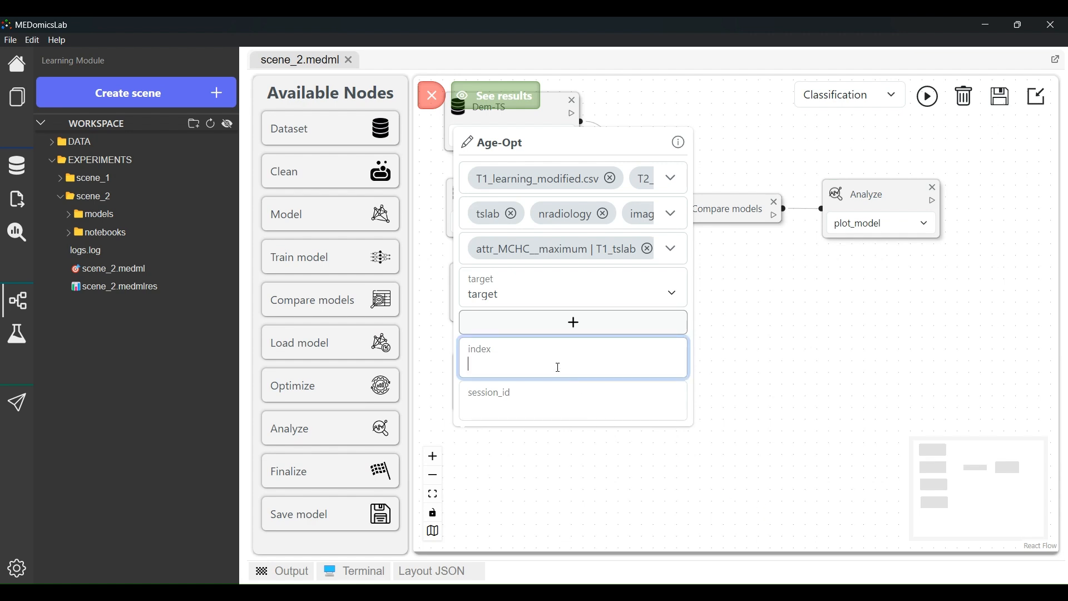
{"action": "type", "text": "subject"}
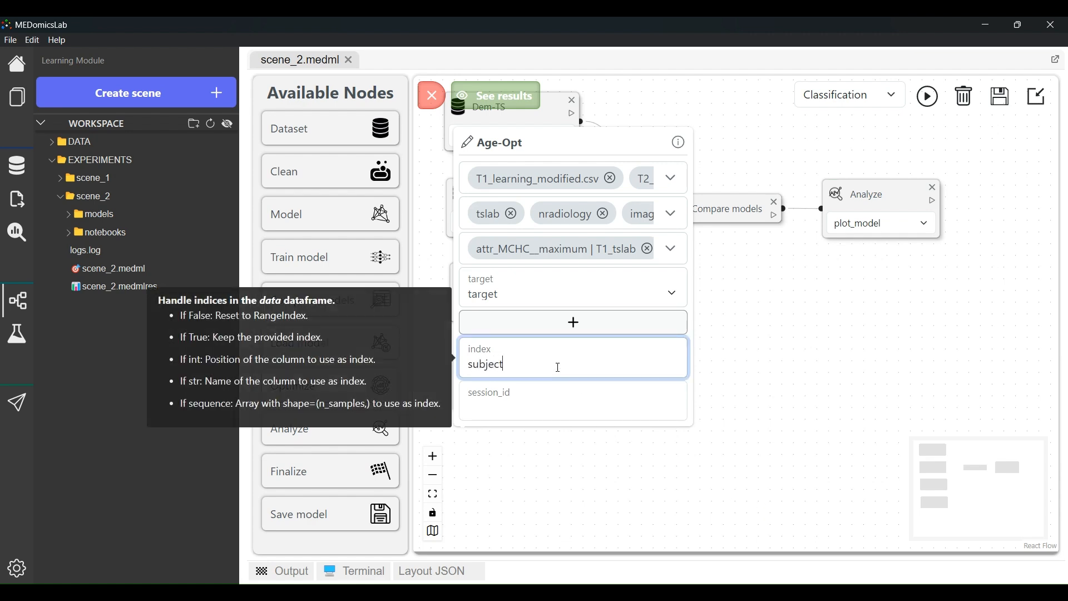
{"action": "type", "text": "_id"}
{"action": "key", "text": "Tab"}
{"action": "type", "text": "123"}
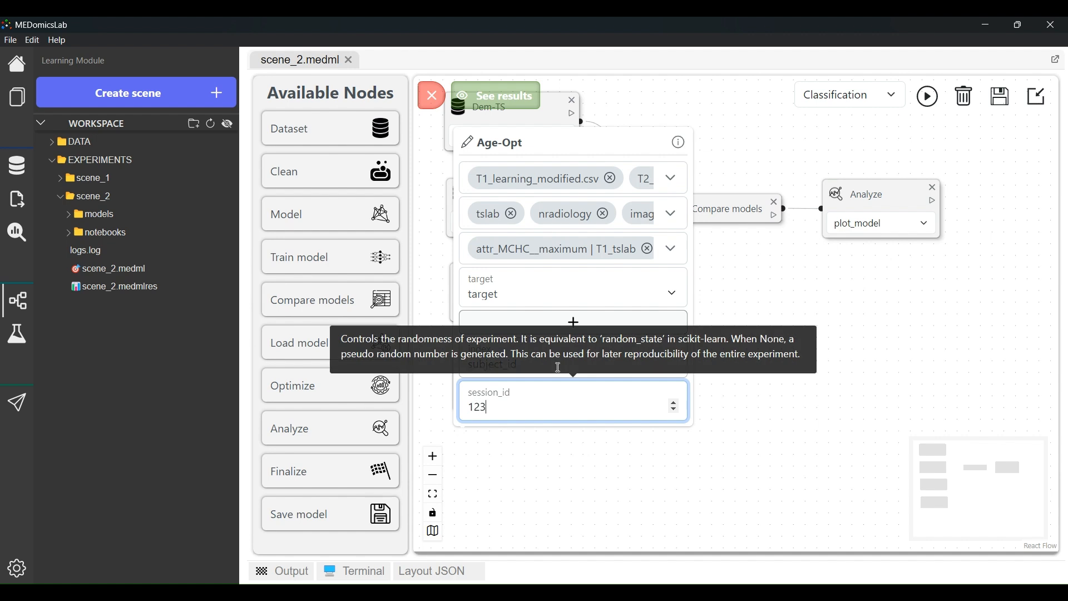
{"action": "key", "text": "Tab"}
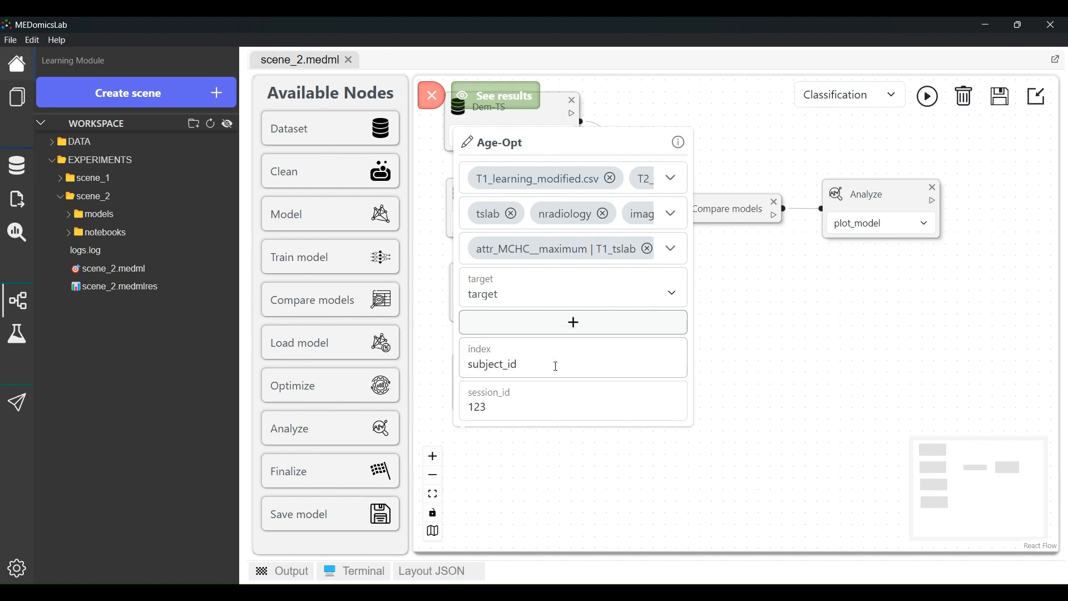
{"action": "left_click", "coordinate": [777, 372]}
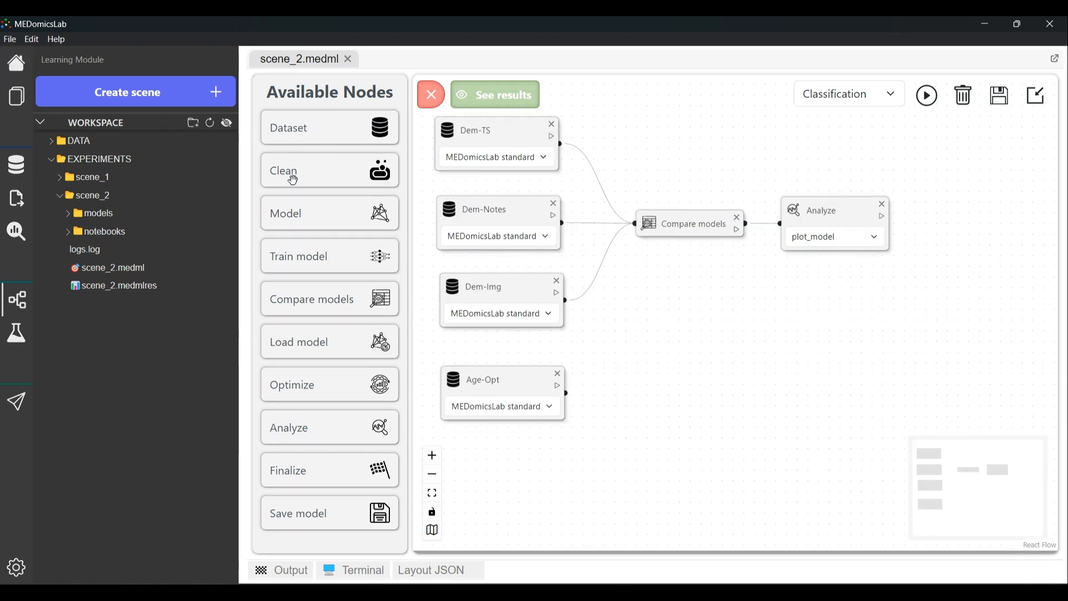
- Add a Clean node beside Age-Opt and connect the Age-Opt output to it
{"action": "left_click_drag", "start_coordinate": [293, 180], "coordinate": [641, 398]}
{"action": "left_click_drag", "start_coordinate": [650, 398], "coordinate": [655, 397]}
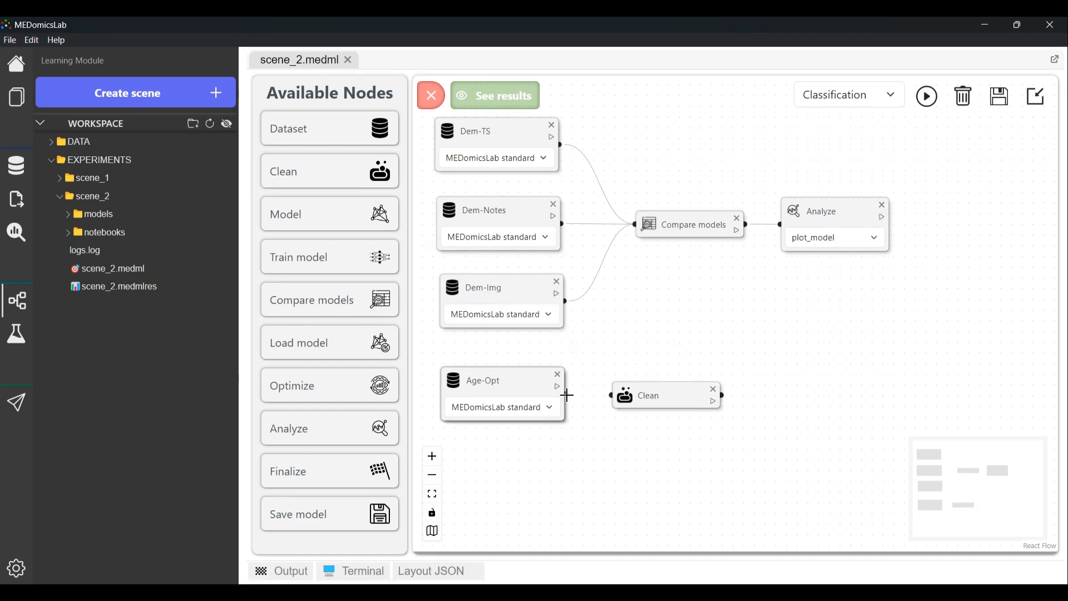
{"action": "left_click_drag", "start_coordinate": [567, 394], "coordinate": [637, 398]}
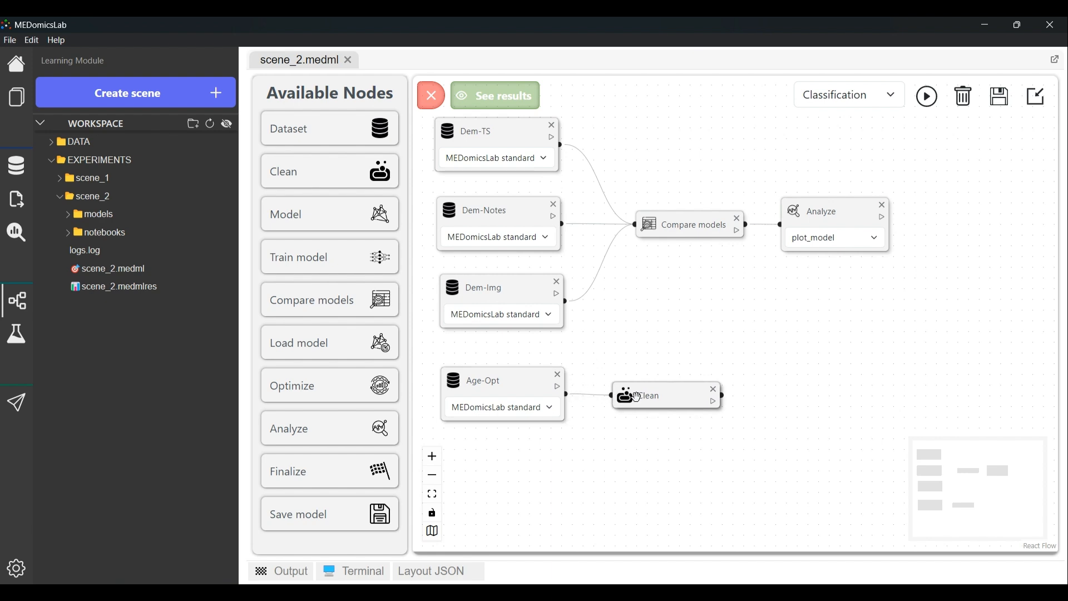
- Enable the remove_multicollinearity and transformation options for the Clean node and save them
{"action": "left_click", "coordinate": [673, 401]}
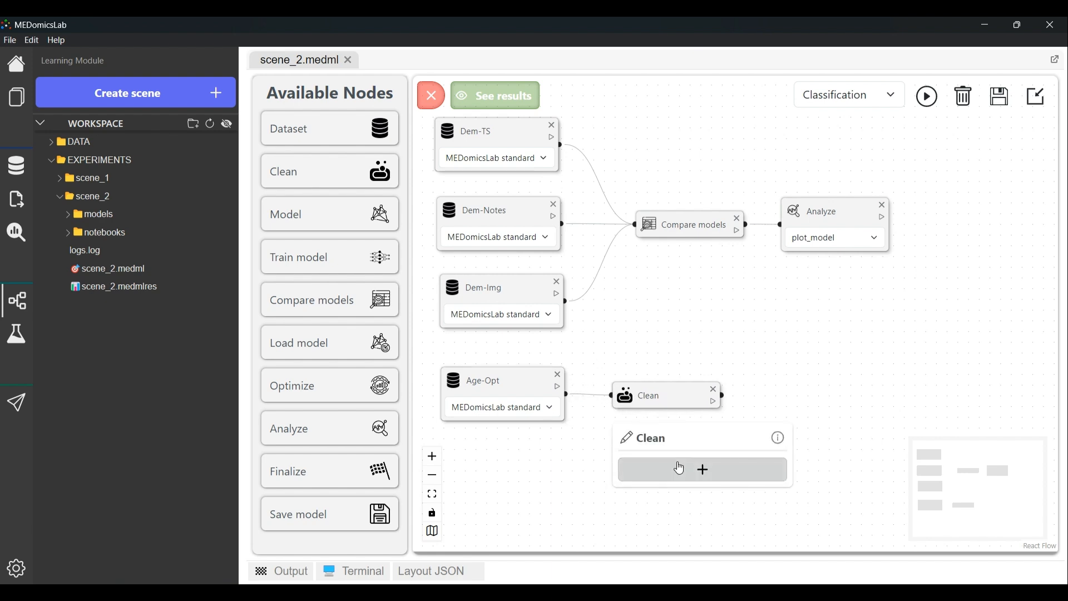
{"action": "left_click", "coordinate": [682, 468]}
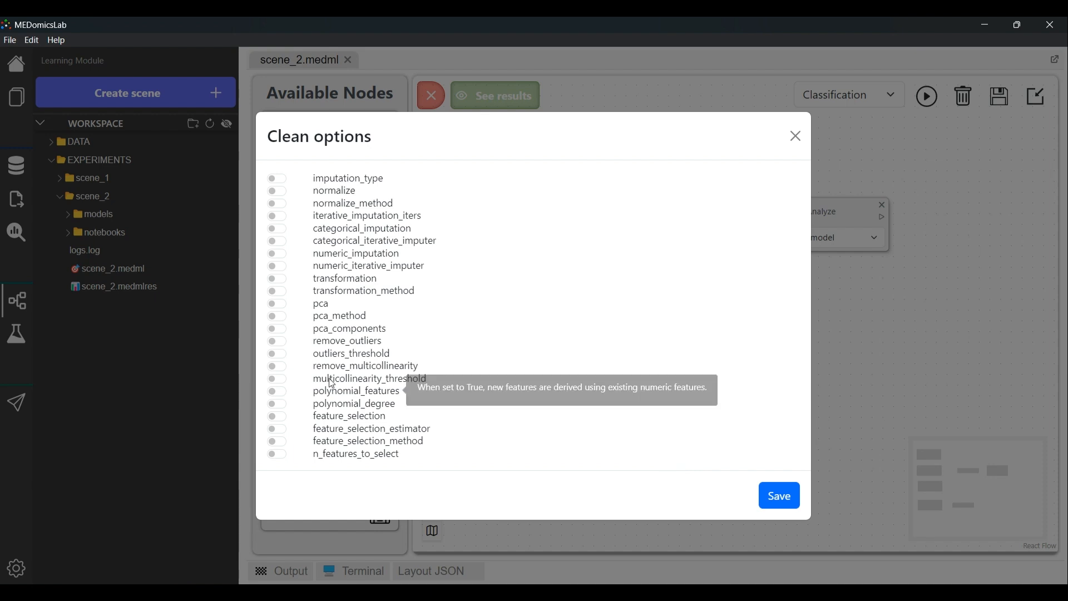
{"action": "left_click", "coordinate": [278, 368]}
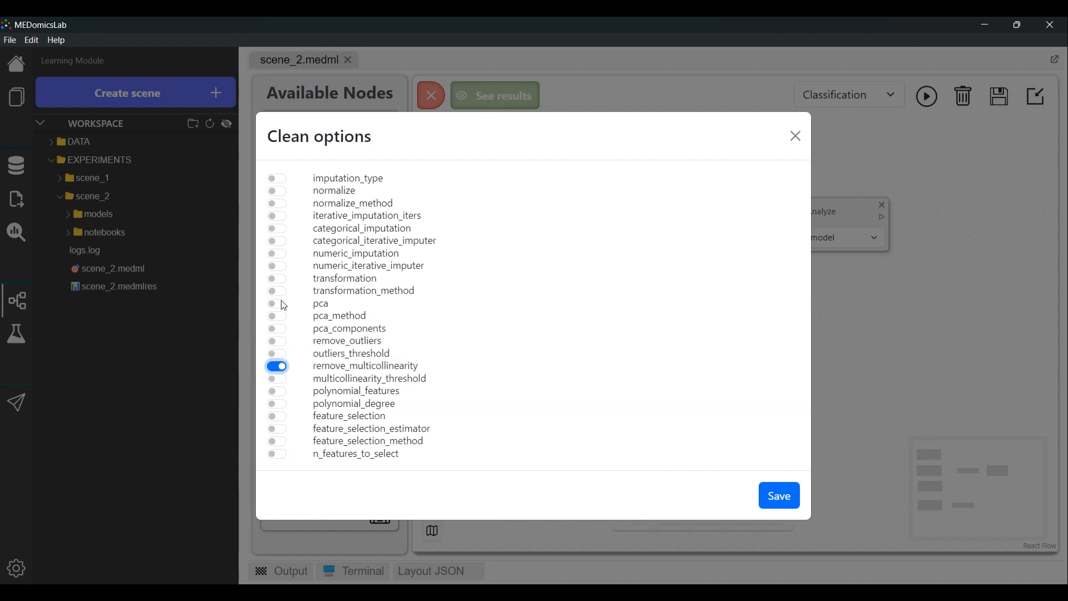
{"action": "left_click", "coordinate": [278, 278]}
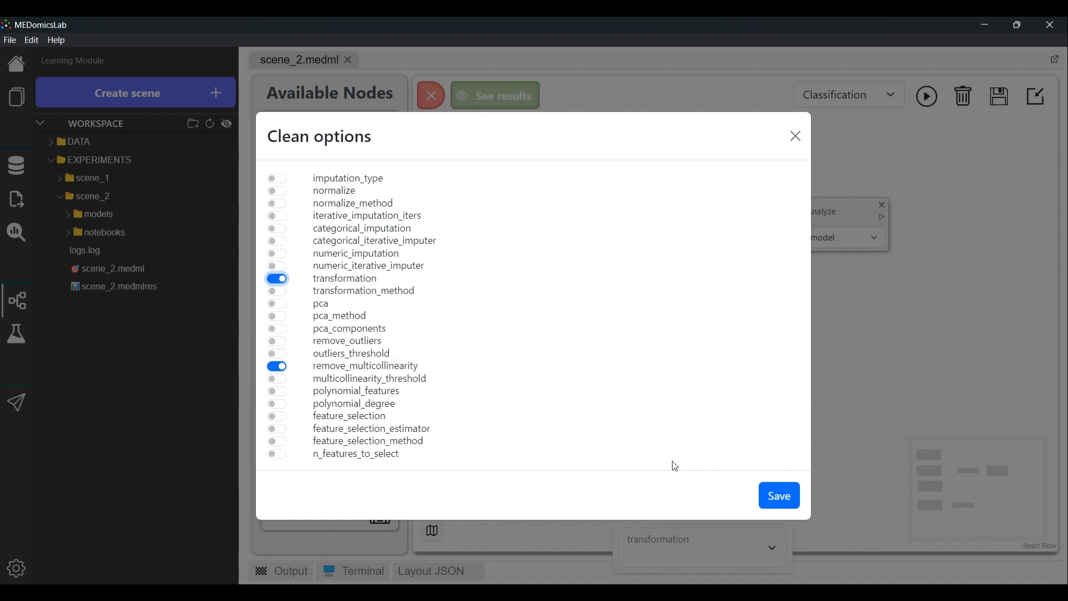
{"action": "left_click", "coordinate": [787, 497]}
- Set both remove_multicollinearity and transformation to True in the Clean node
{"action": "left_click", "coordinate": [772, 511]}
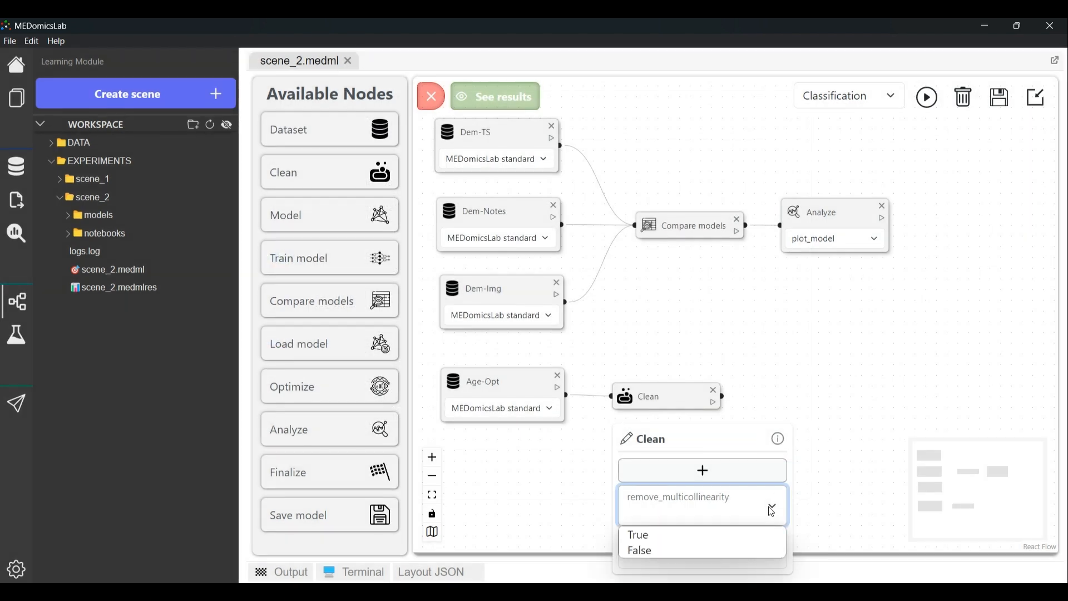
{"action": "left_click", "coordinate": [742, 532]}
{"action": "left_click", "coordinate": [770, 541]}
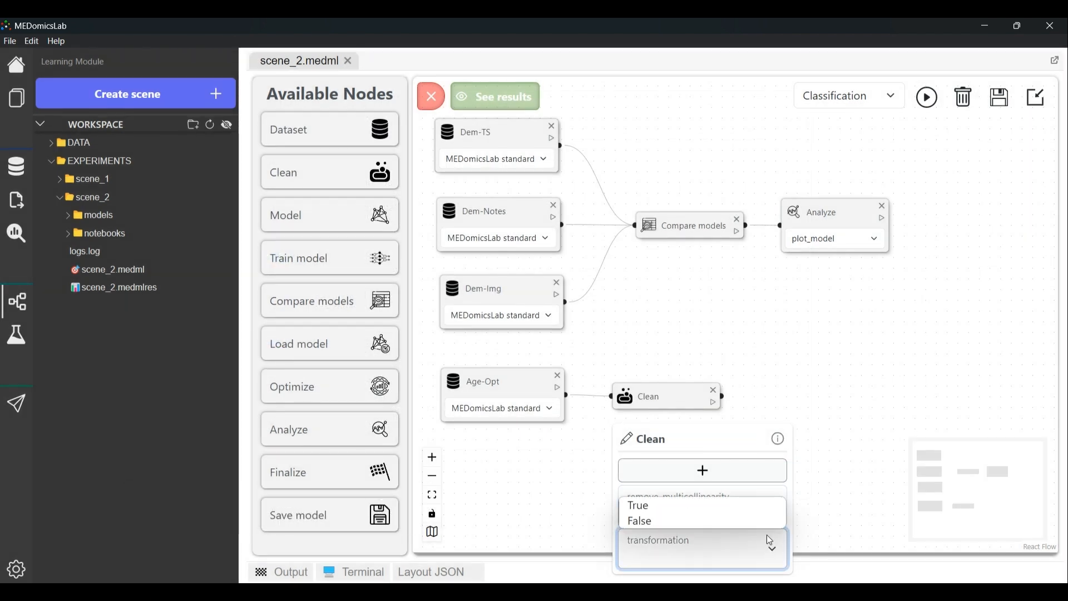
{"action": "left_click", "coordinate": [756, 503]}
{"action": "left_click", "coordinate": [788, 402]}
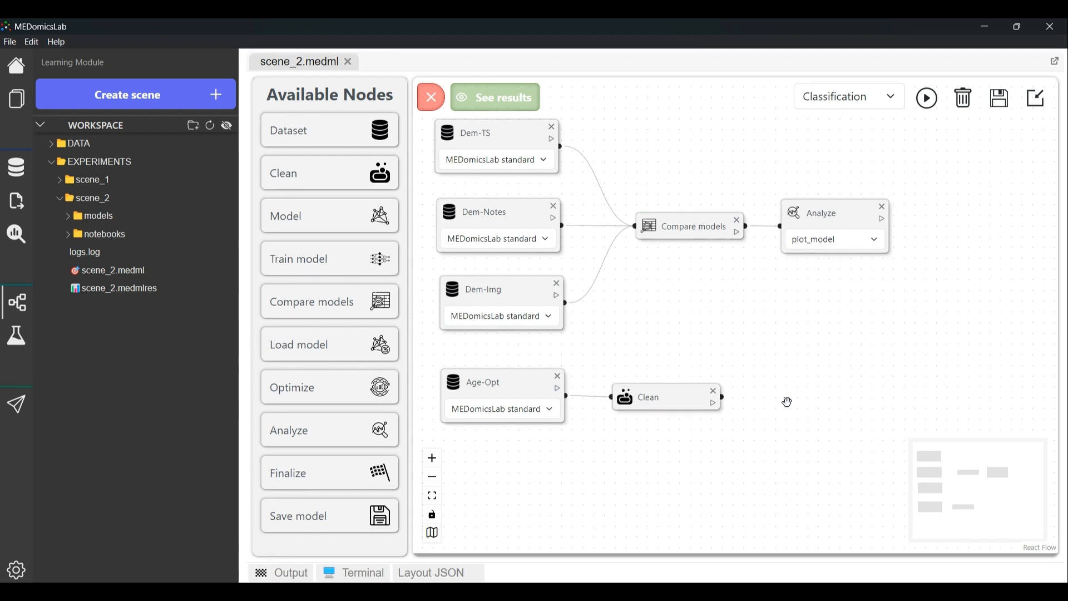
- Add a Train model node and a Model node, connecting both the Clean and Model outputs to Train model
{"action": "left_click_drag", "start_coordinate": [307, 260], "coordinate": [814, 397]}
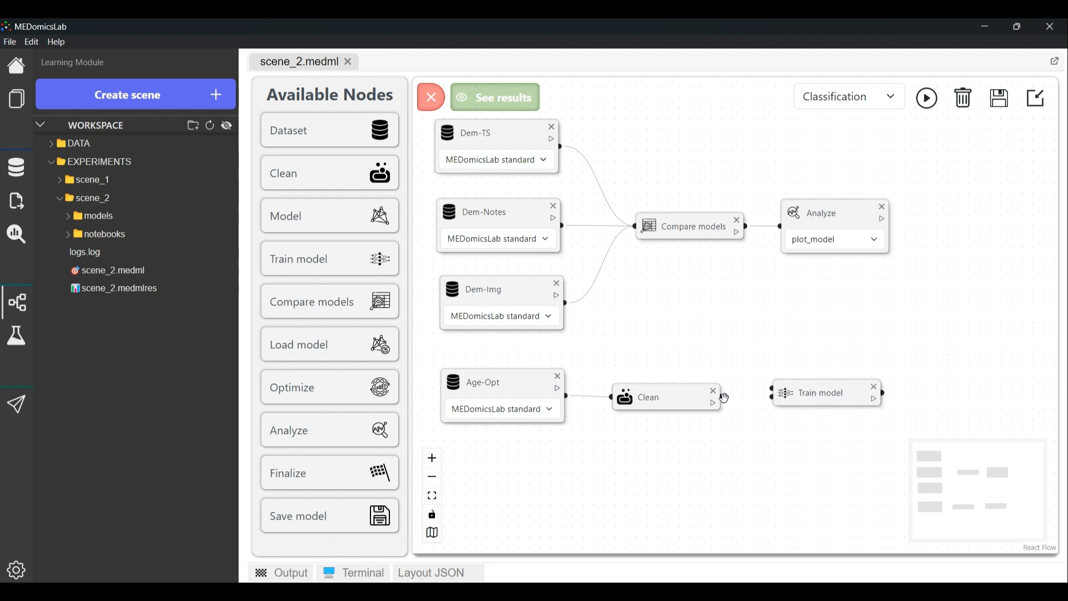
{"action": "left_click_drag", "start_coordinate": [723, 397], "coordinate": [772, 399]}
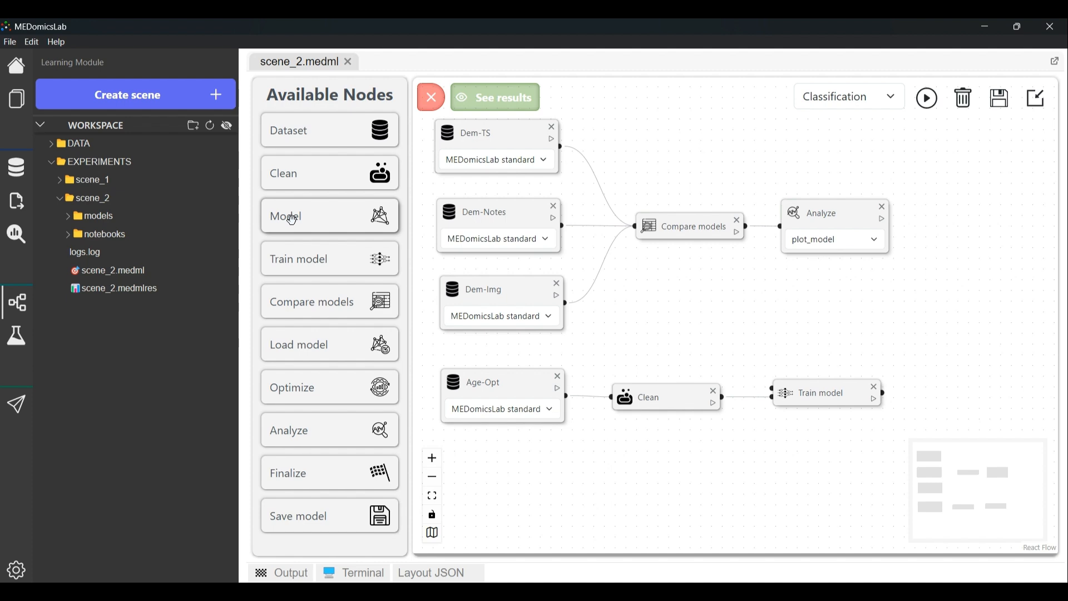
{"action": "left_click_drag", "start_coordinate": [291, 219], "coordinate": [666, 330]}
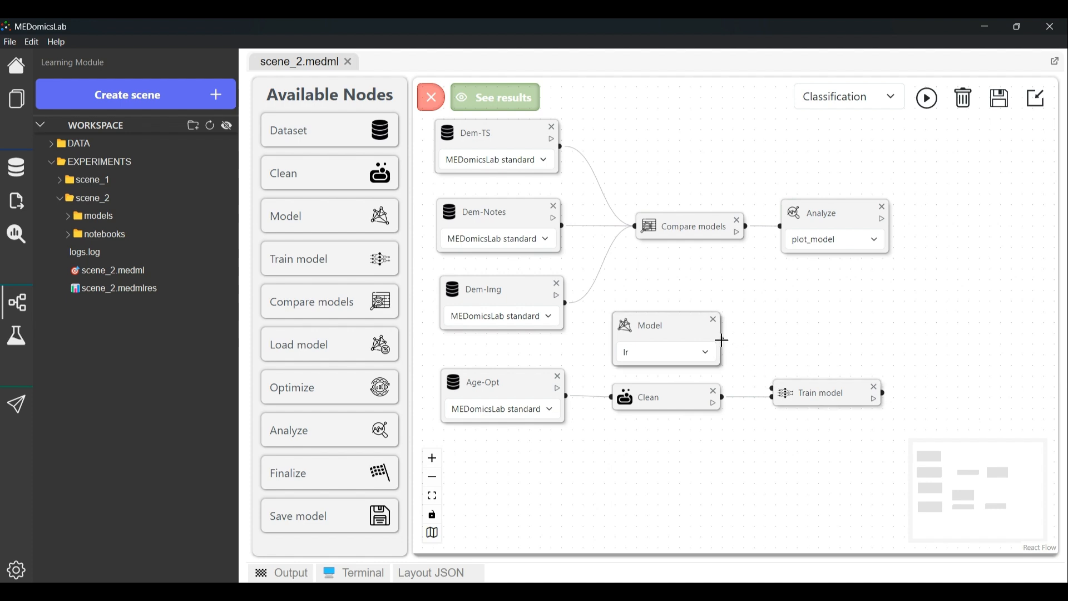
{"action": "left_click_drag", "start_coordinate": [723, 340], "coordinate": [774, 393]}
- Set the Model node's algorithm to et
{"action": "left_click", "coordinate": [702, 355]}
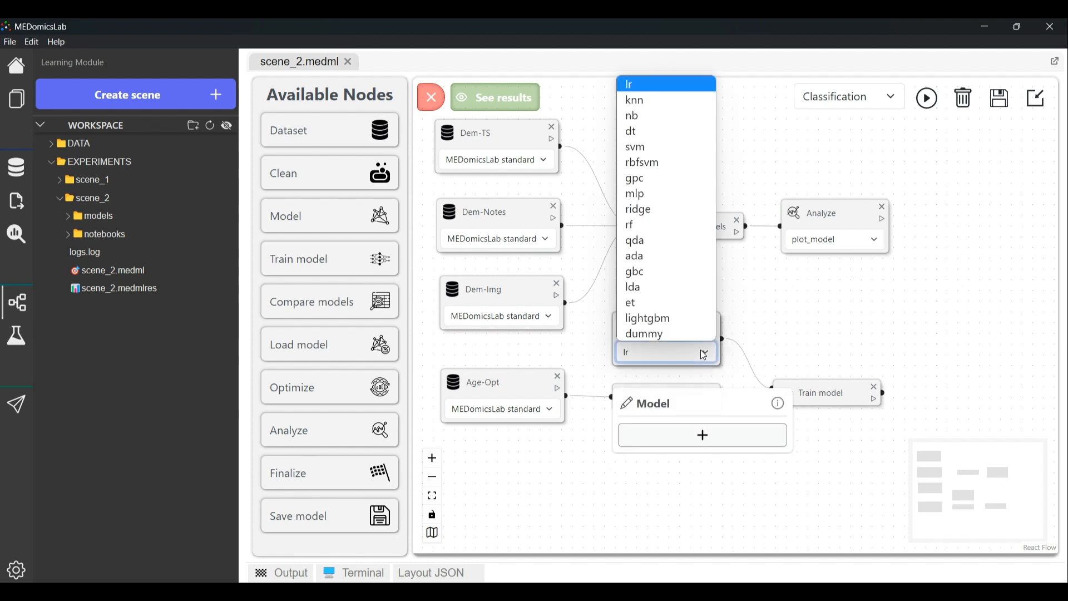
{"action": "left_click", "coordinate": [694, 305]}
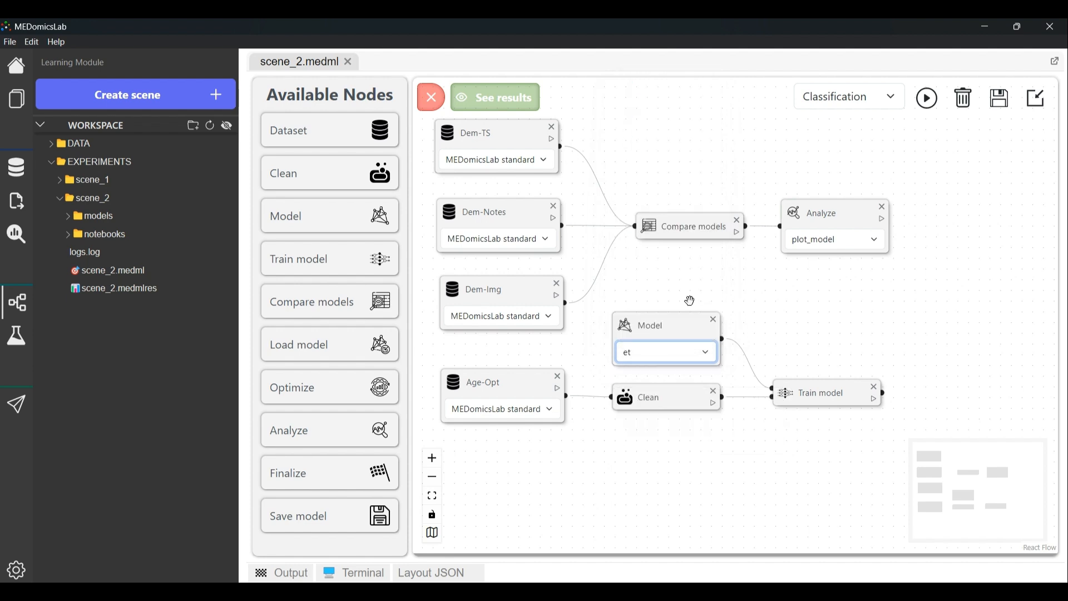
{"action": "left_click", "coordinate": [749, 307]}
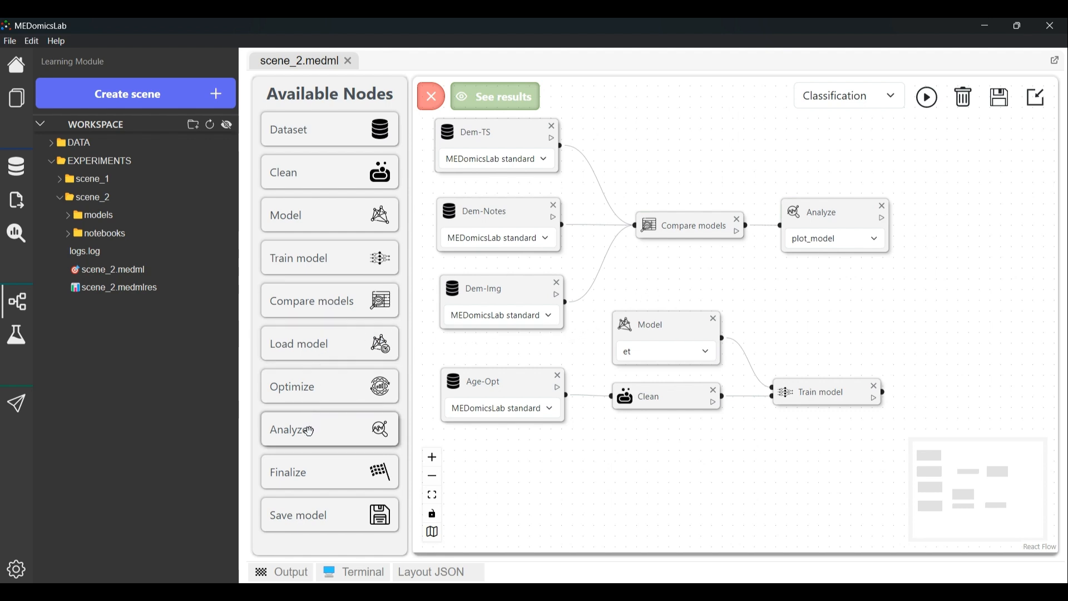
- Add a second Analyze node after Train model and connect the Train model output to it
{"action": "left_click_drag", "start_coordinate": [305, 429], "coordinate": [941, 436]}
{"action": "scroll", "coordinate": [955, 411], "scroll_direction": "down", "scroll_amount": 2}
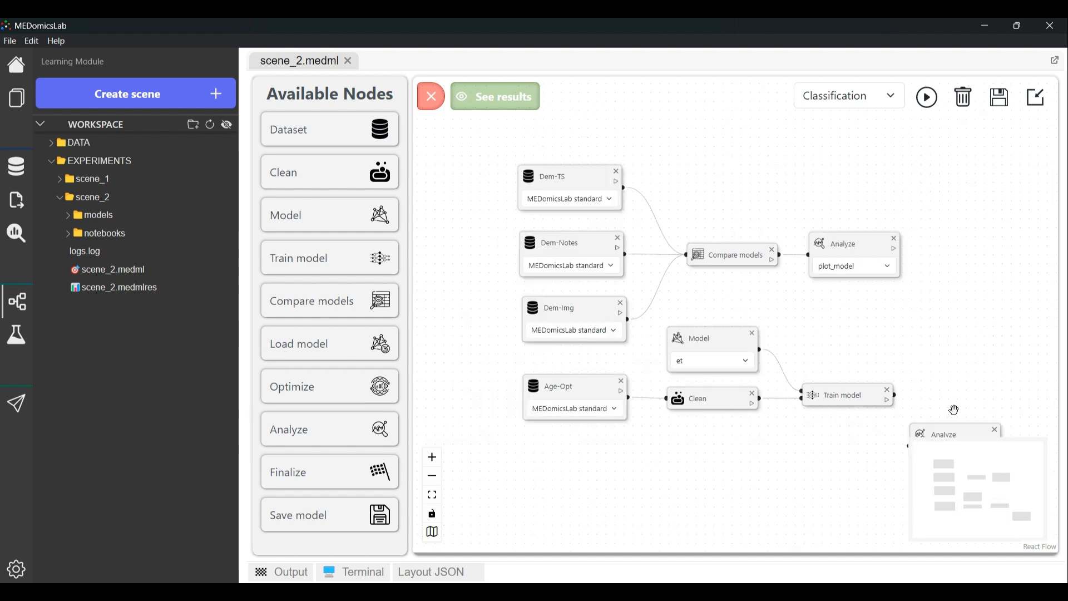
{"action": "left_click_drag", "start_coordinate": [955, 410], "coordinate": [879, 411]}
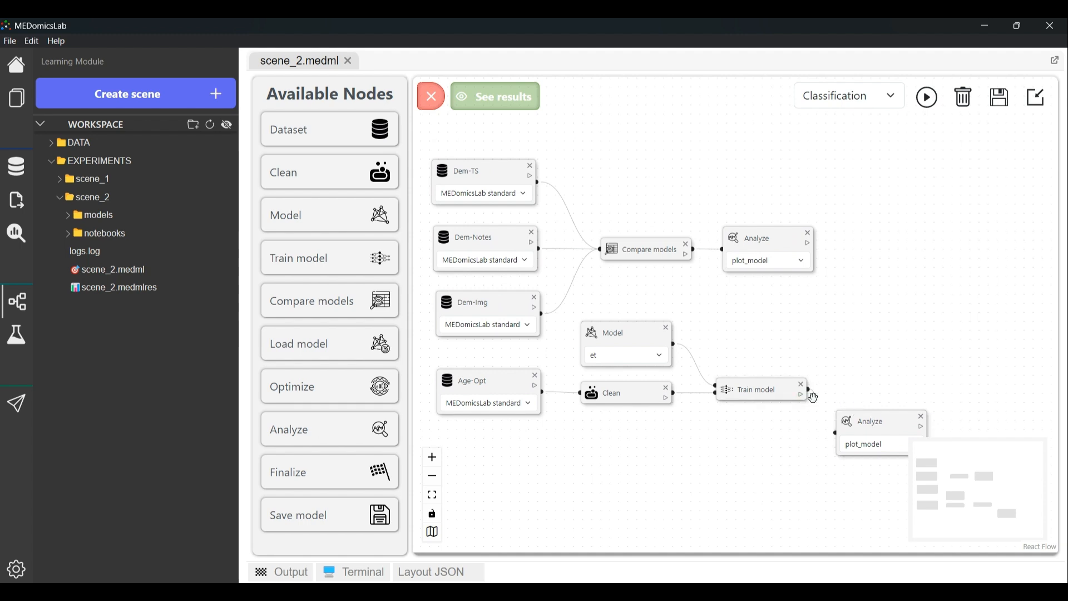
{"action": "left_click_drag", "start_coordinate": [809, 390], "coordinate": [831, 434]}
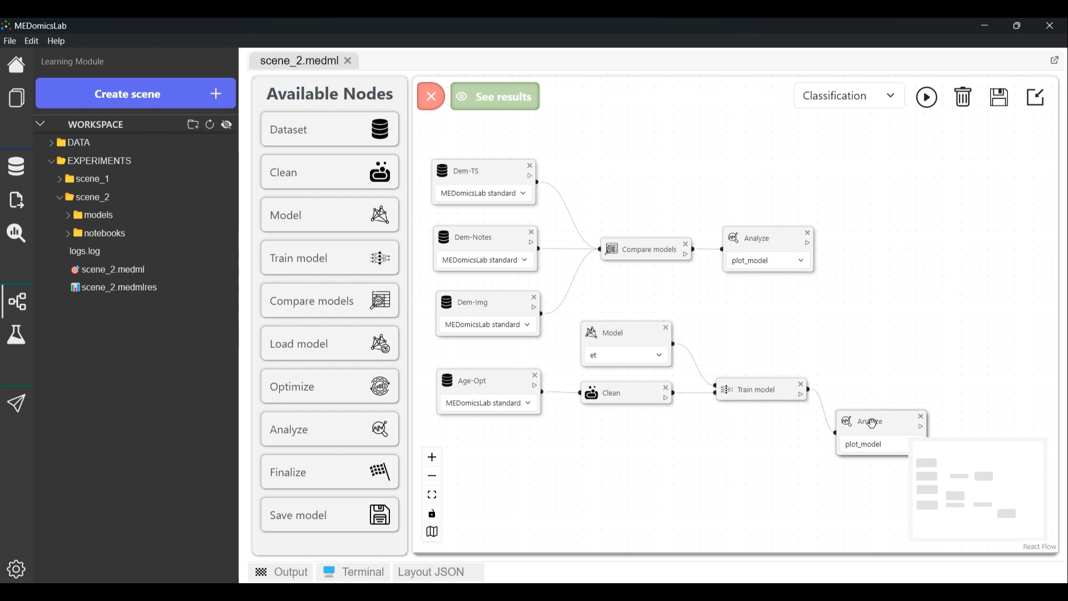
- Enable the plot option on the Analyze node after Train model and set it to auc
{"action": "left_click", "coordinate": [871, 423]}
{"action": "left_click", "coordinate": [864, 539]}
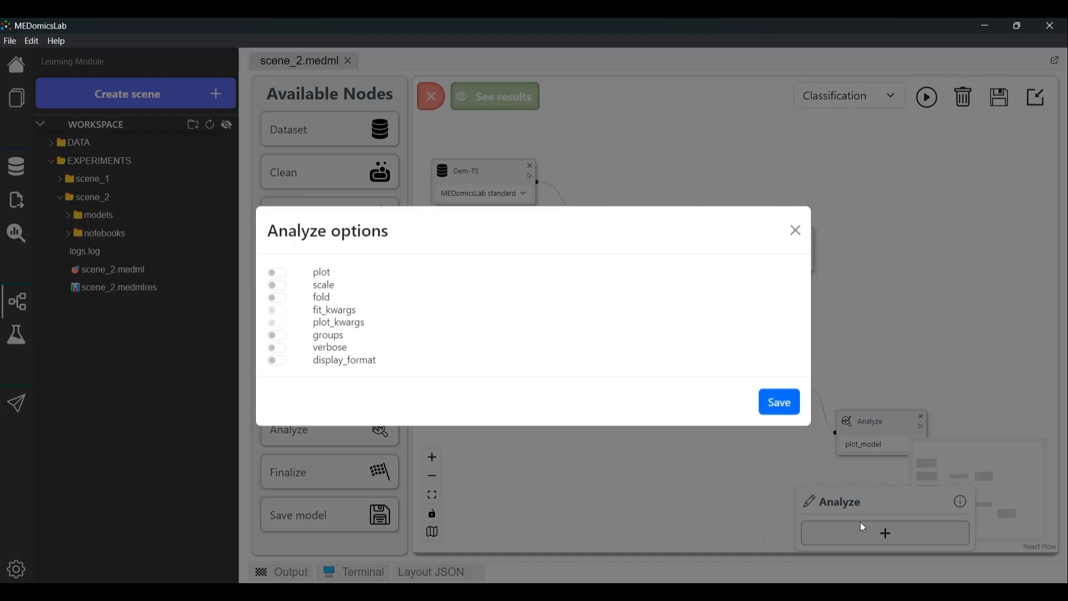
{"action": "left_click", "coordinate": [277, 274]}
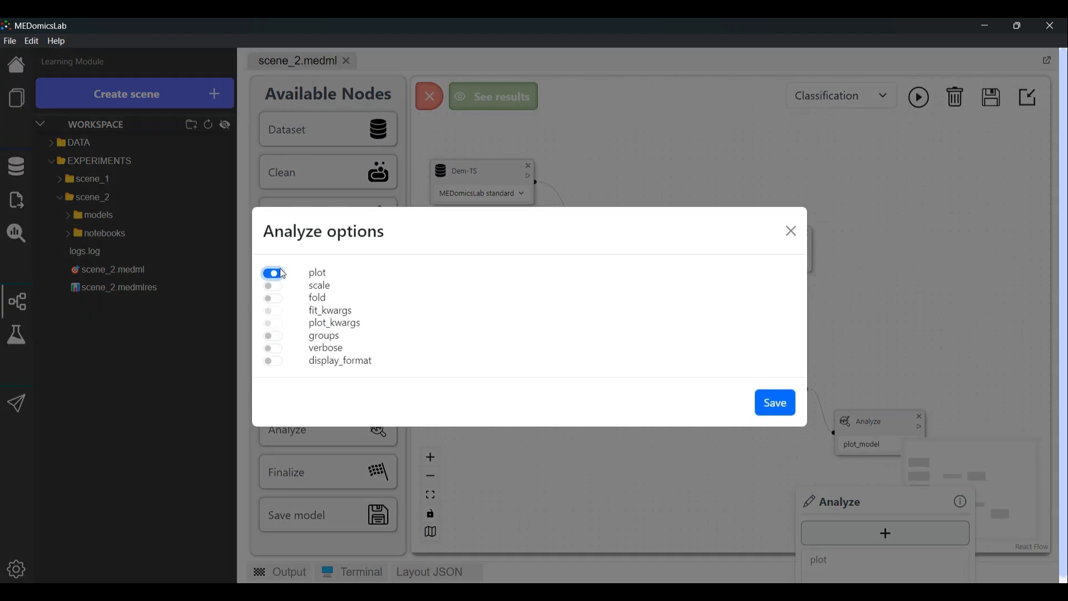
{"action": "left_click", "coordinate": [778, 404]}
{"action": "left_click", "coordinate": [834, 562]}
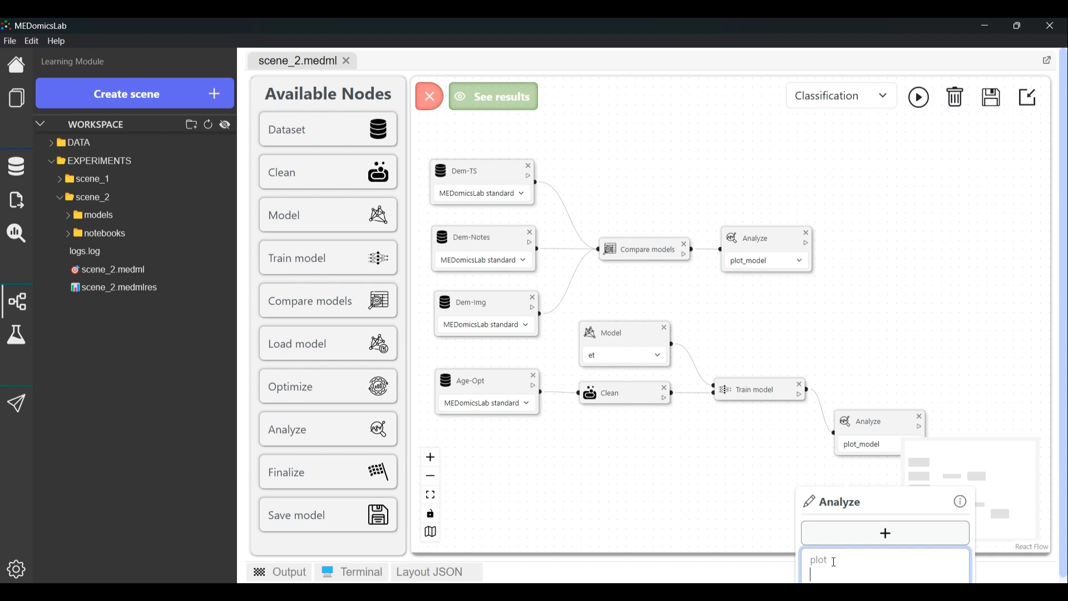
{"action": "type", "text": "auc"}
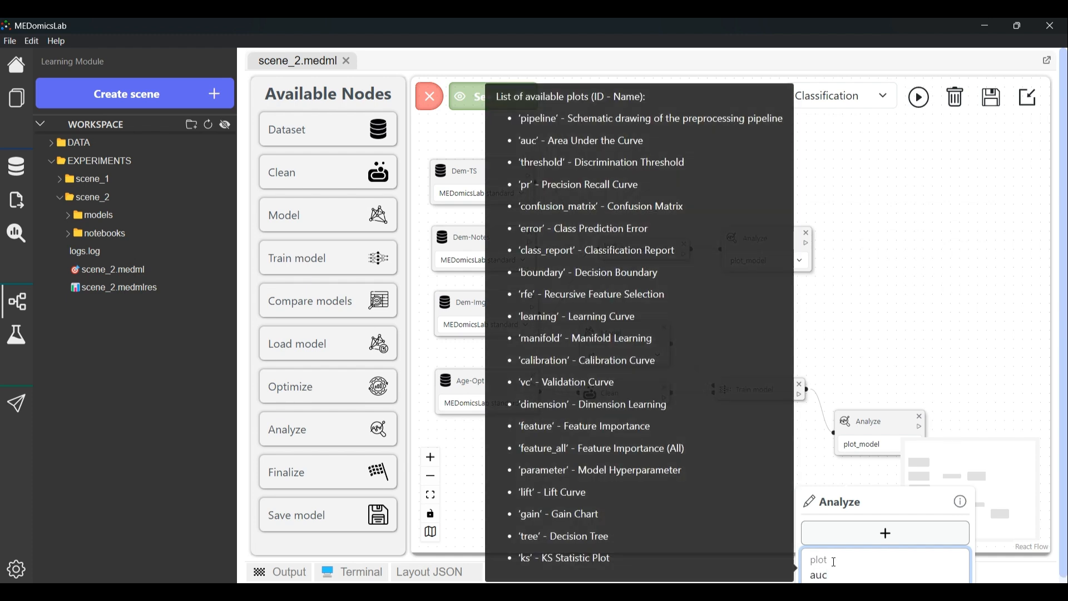
{"action": "left_click", "coordinate": [951, 369]}
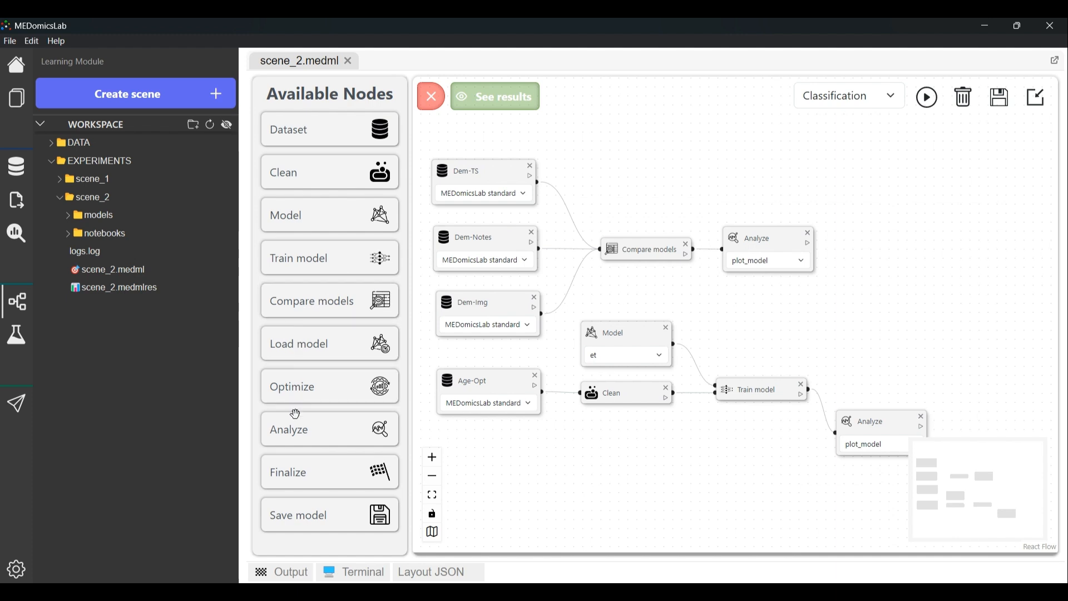
- Add a Finalize node connected from Train model and a Save model node connected from Finalize
{"action": "left_click_drag", "start_coordinate": [305, 477], "coordinate": [871, 352]}
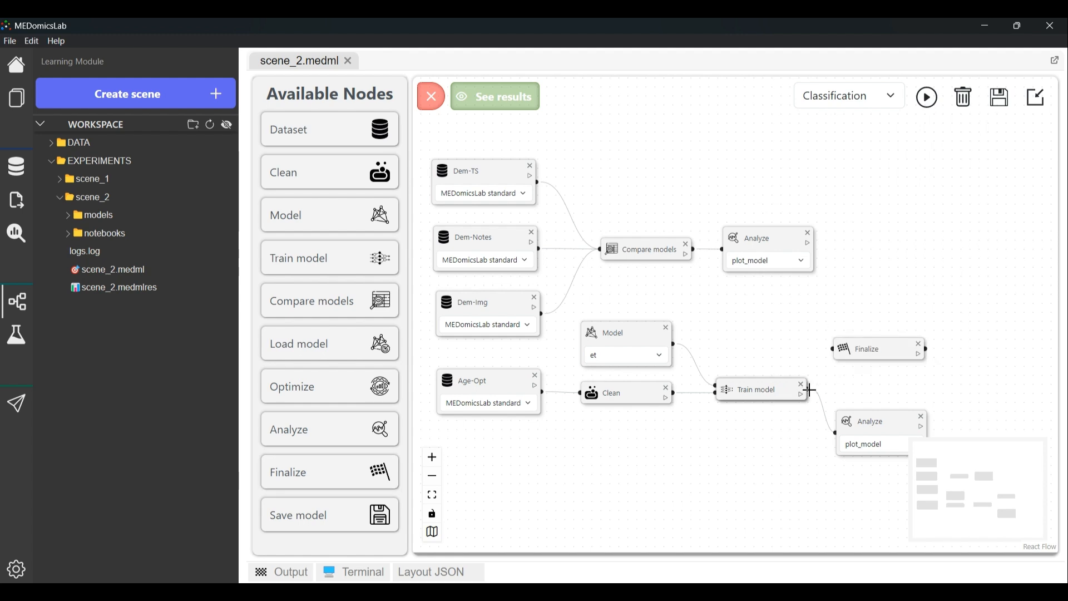
{"action": "left_click_drag", "start_coordinate": [811, 392], "coordinate": [832, 351]}
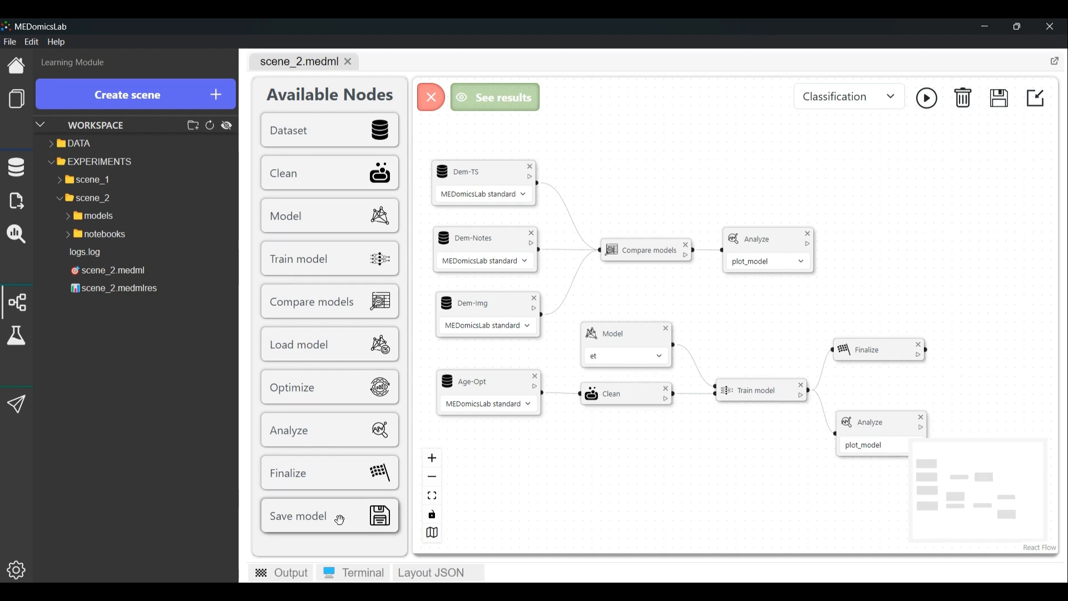
{"action": "left_click_drag", "start_coordinate": [341, 520], "coordinate": [996, 352]}
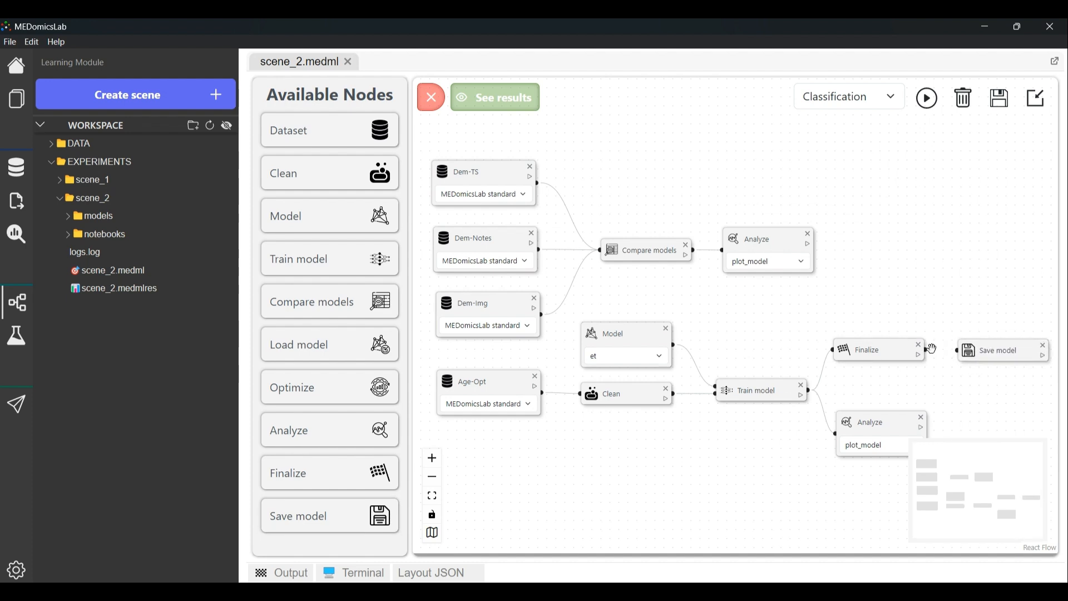
{"action": "left_click_drag", "start_coordinate": [927, 350], "coordinate": [955, 350]}
{"action": "left_click_drag", "start_coordinate": [888, 296], "coordinate": [887, 285]}
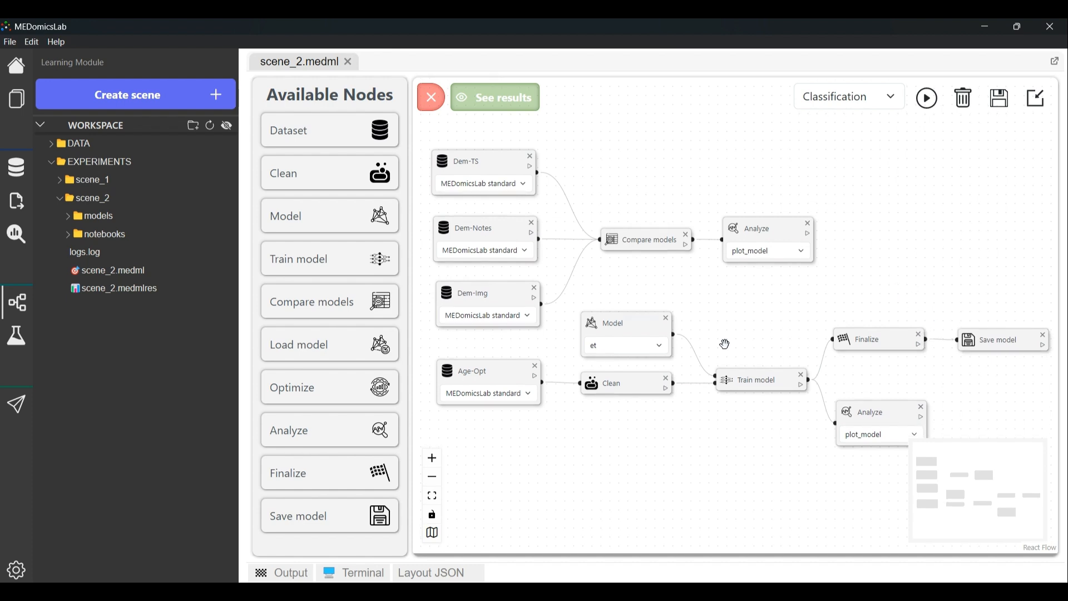
{"action": "left_click", "coordinate": [433, 497]}
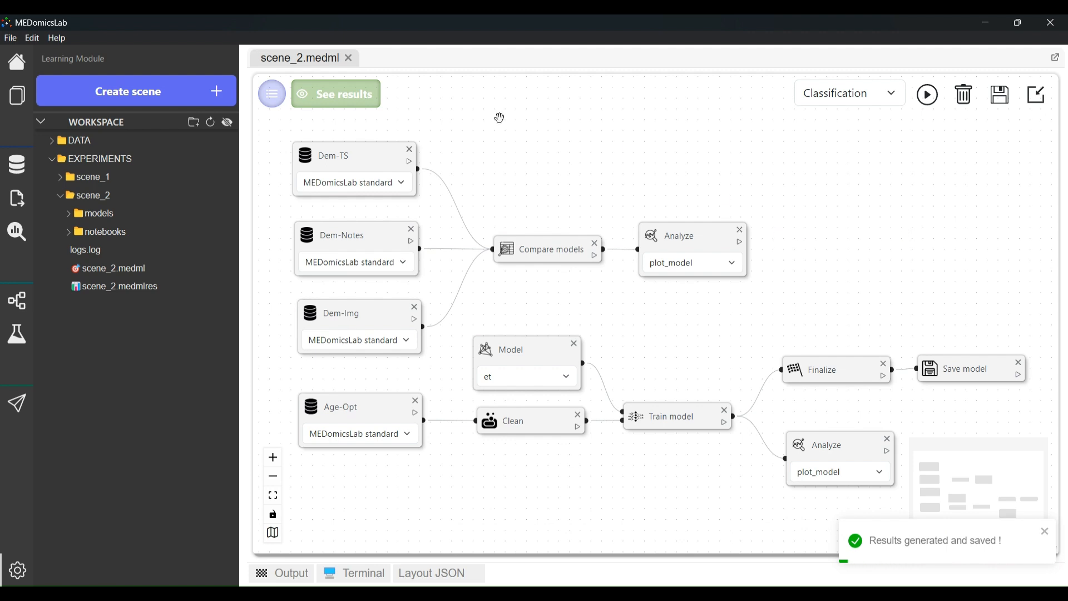
- Open the results in an enlarged panel and examine the Train model metrics of both Age-Opt pipelines
{"action": "left_click", "coordinate": [348, 104]}
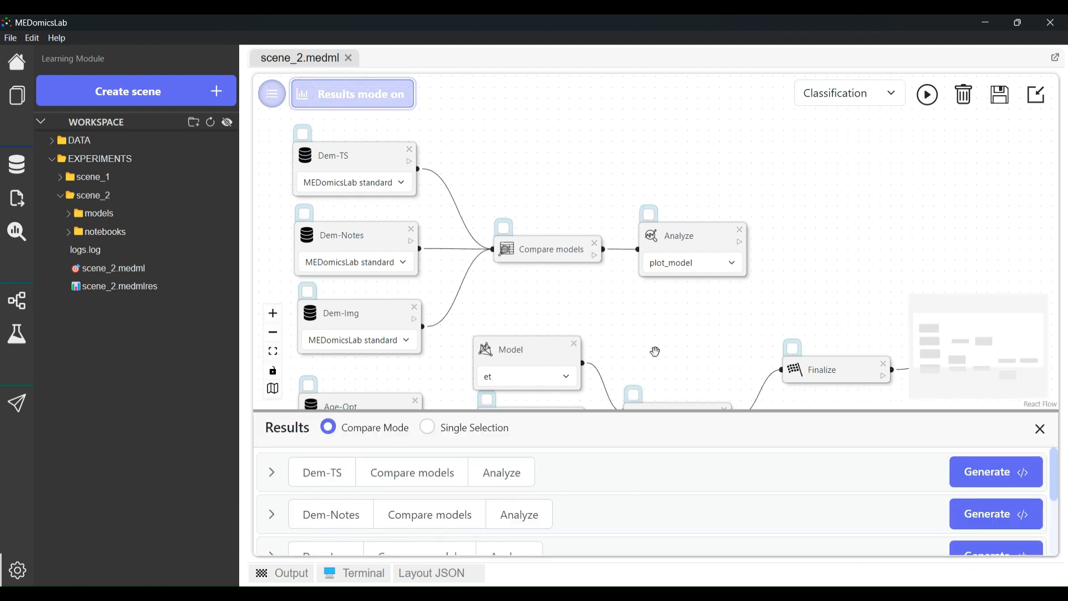
{"action": "left_click_drag", "start_coordinate": [705, 419], "coordinate": [626, 259]}
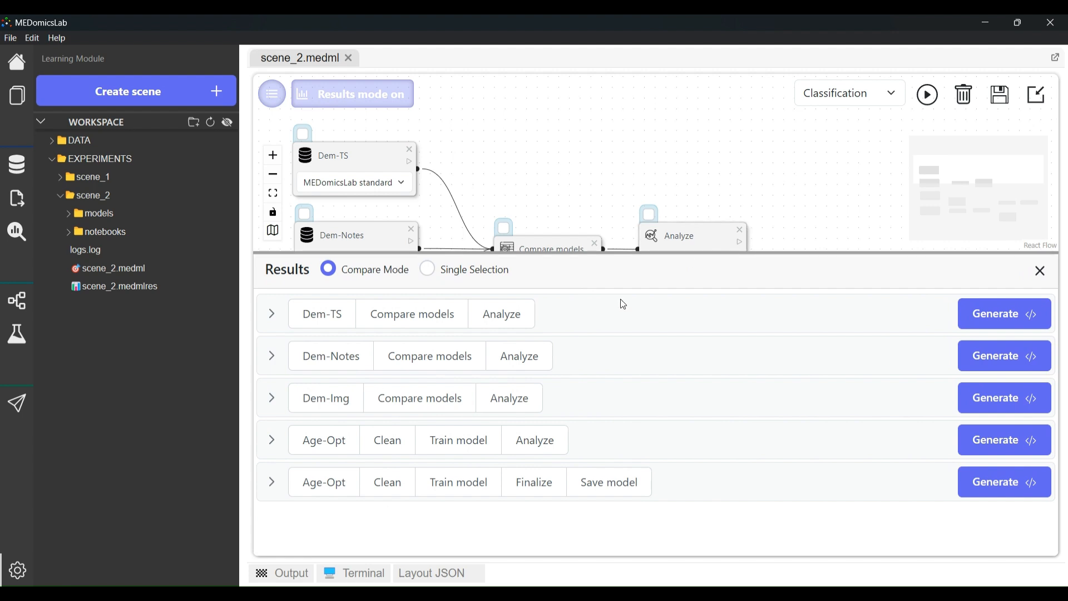
{"action": "left_click", "coordinate": [272, 441]}
{"action": "left_click", "coordinate": [444, 455]}
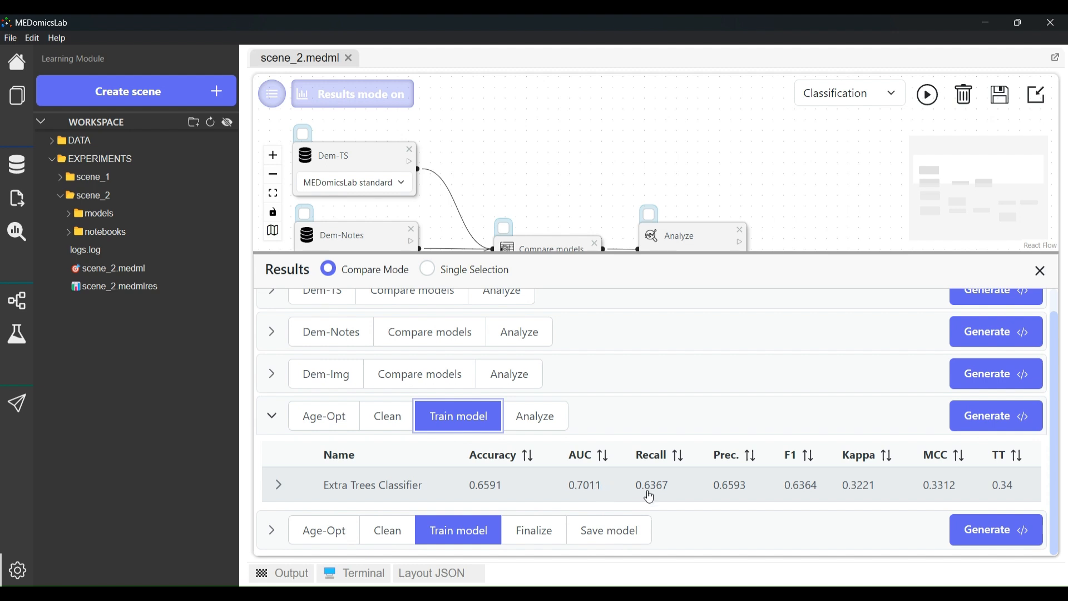
{"action": "left_click", "coordinate": [272, 530]}
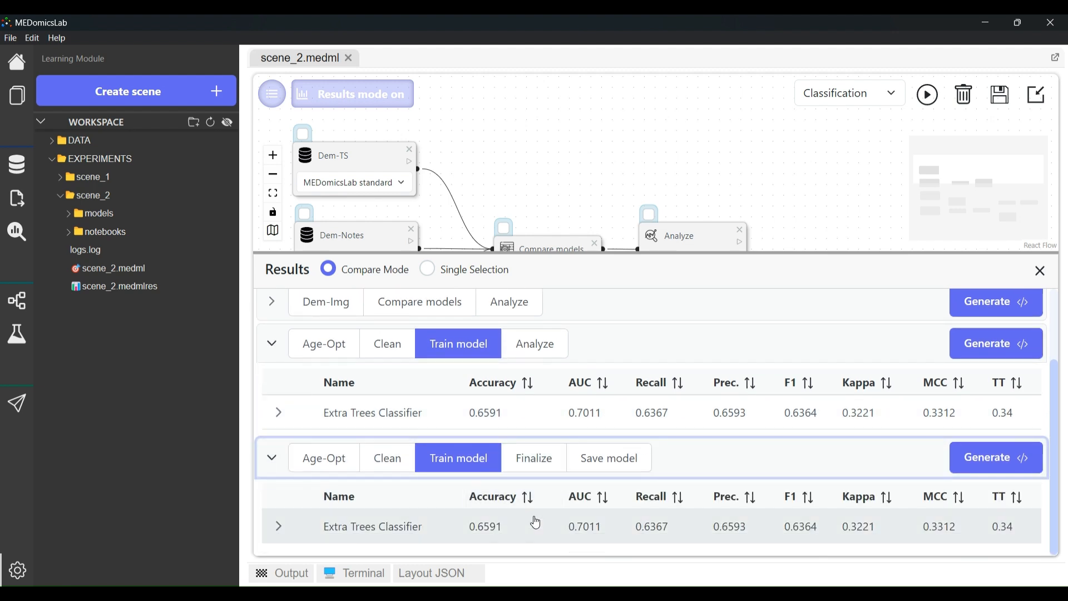
{"action": "scroll", "coordinate": [696, 180], "scroll_direction": "down", "scroll_amount": 4}
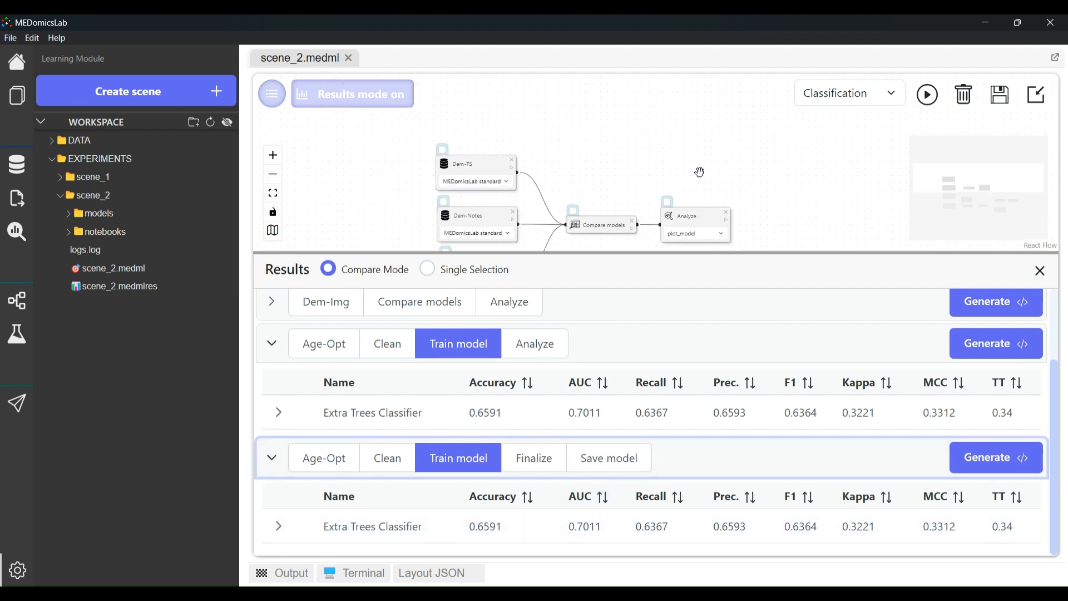
{"action": "left_click_drag", "start_coordinate": [711, 182], "coordinate": [649, 49]}
{"action": "scroll", "coordinate": [710, 120], "scroll_direction": "up", "scroll_amount": 2}
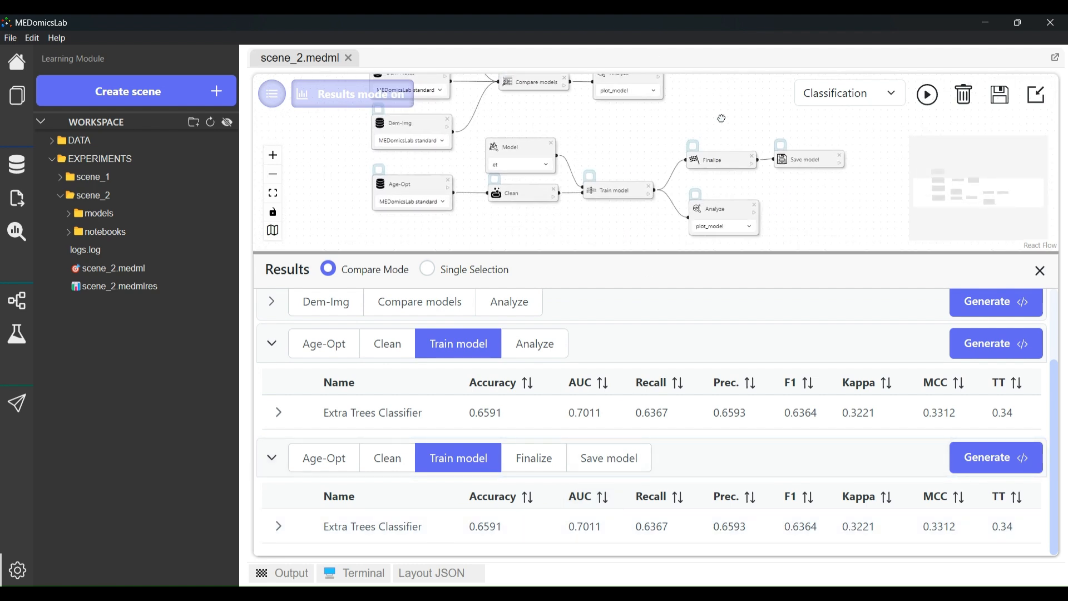
{"action": "scroll", "coordinate": [767, 110], "scroll_direction": "up", "scroll_amount": 1}
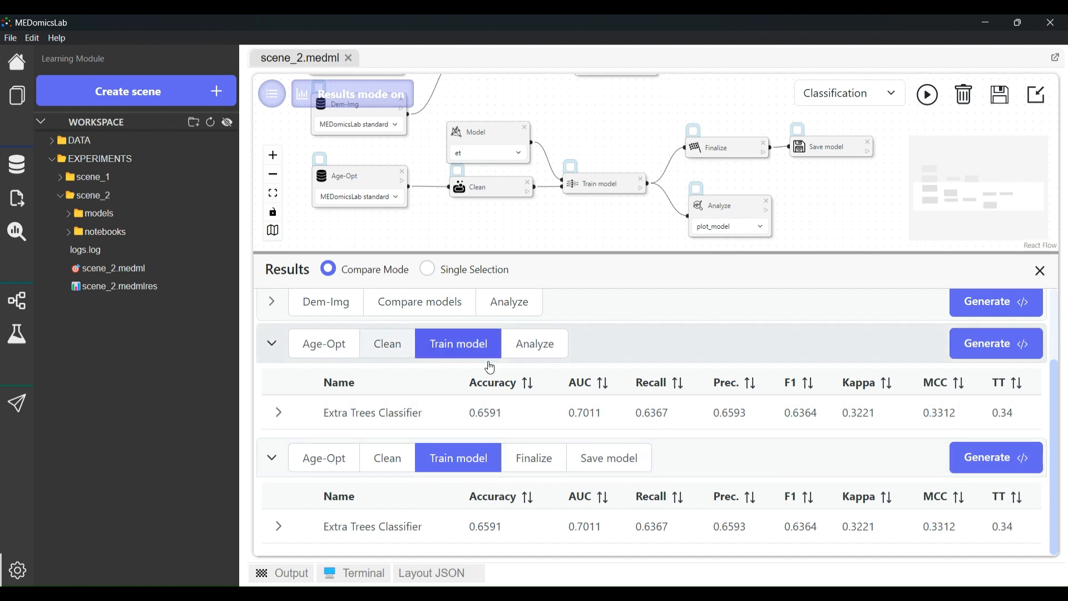
- Examine the Analyze plot of the Age-Opt pipeline and leave results mode
{"action": "left_click", "coordinate": [547, 357]}
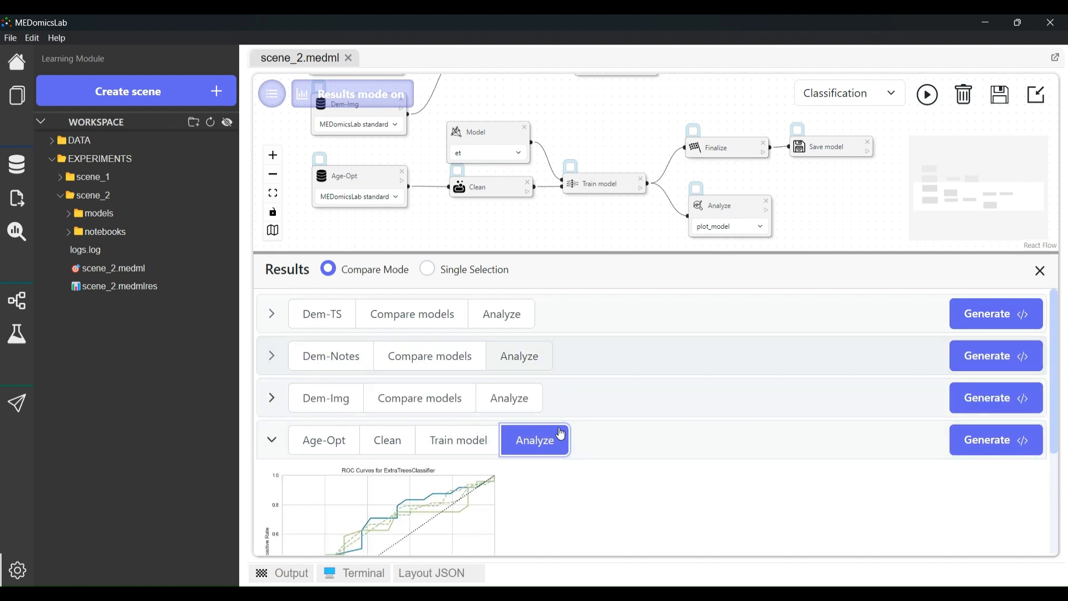
{"action": "scroll", "coordinate": [628, 437], "scroll_direction": "down", "scroll_amount": 3}
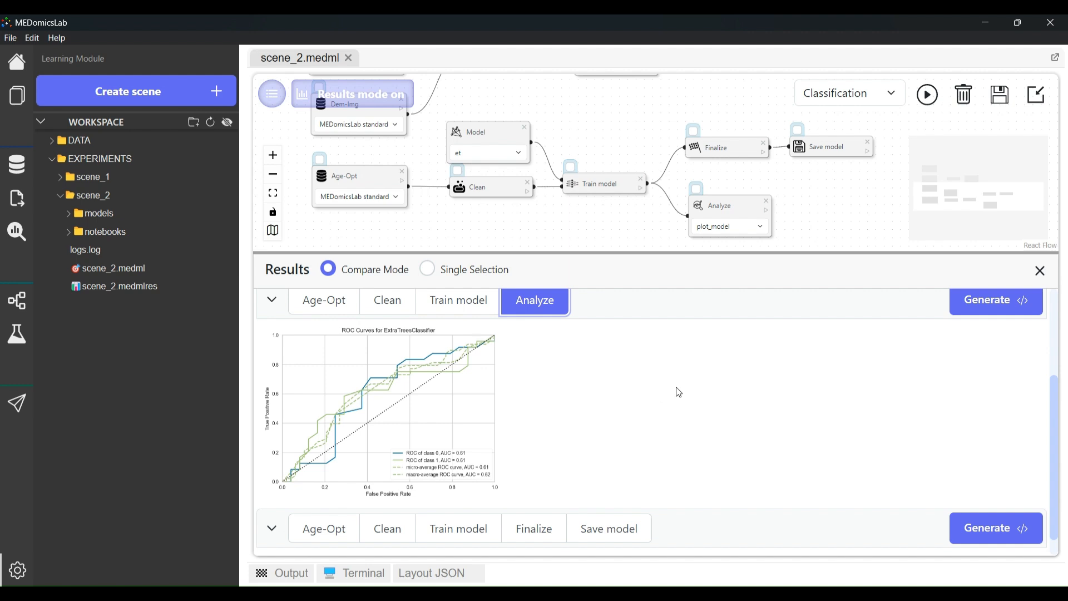
{"action": "scroll", "coordinate": [679, 392], "scroll_direction": "down", "scroll_amount": 1}
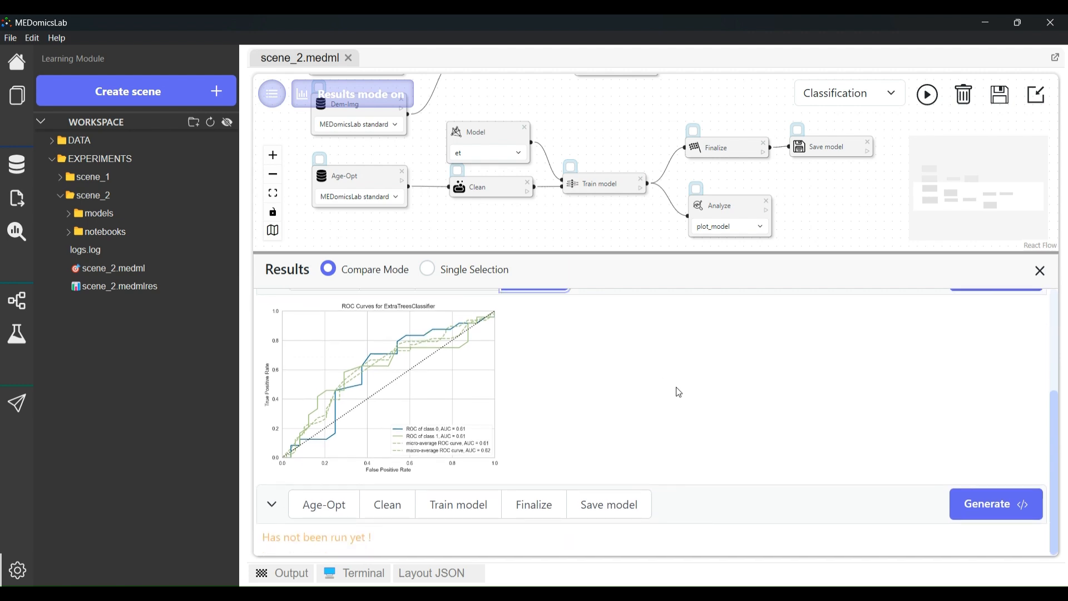
{"action": "scroll", "coordinate": [680, 393], "scroll_direction": "up", "scroll_amount": 3}
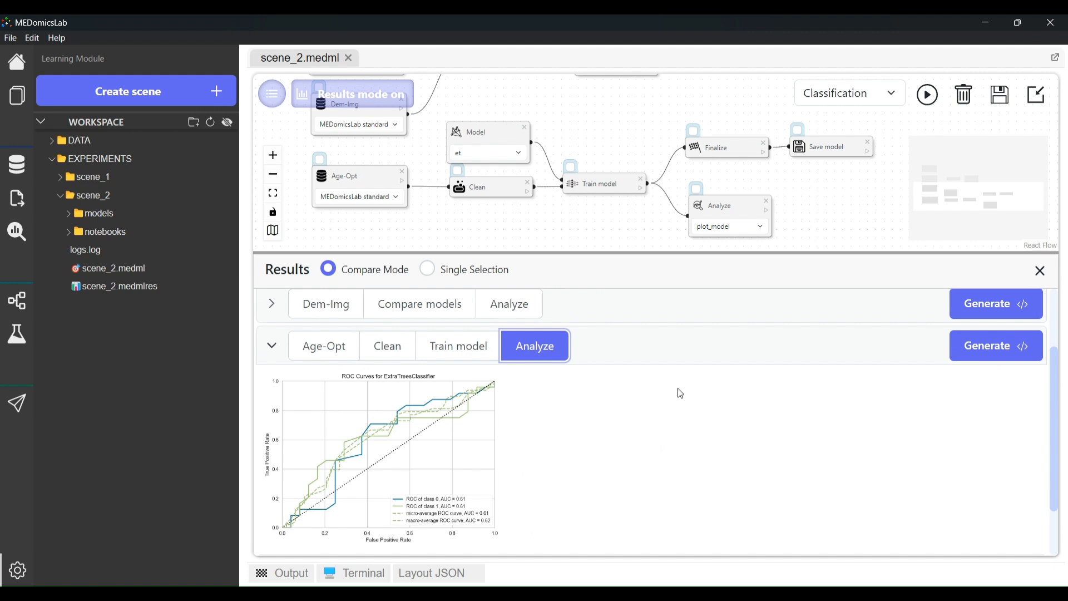
{"action": "scroll", "coordinate": [680, 393], "scroll_direction": "down", "scroll_amount": 2}
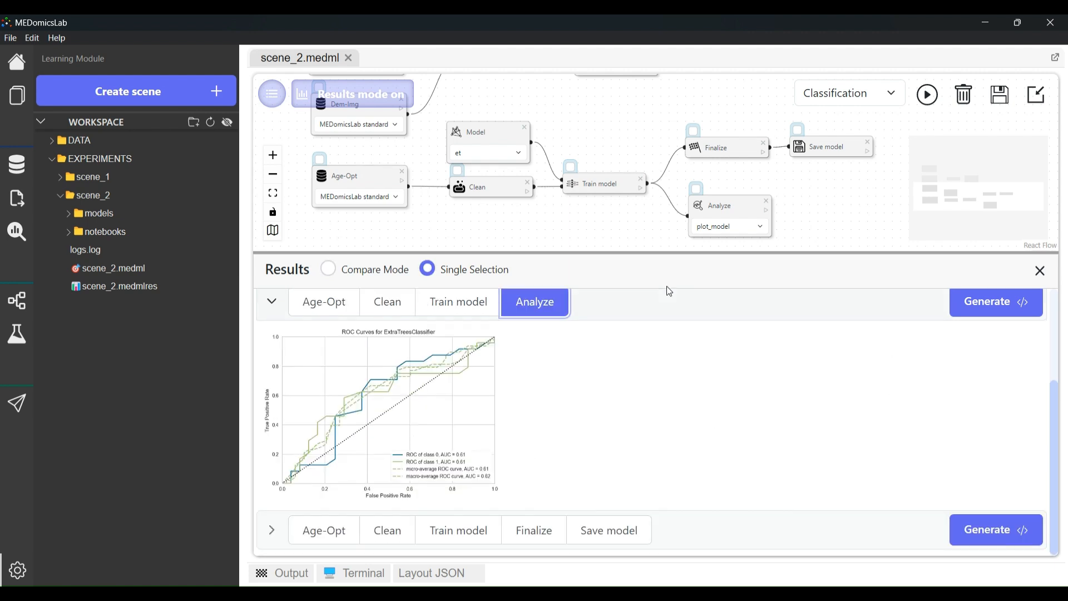
{"action": "left_click", "coordinate": [356, 94]}
- Expand the models folder of scene_2 to check the saved model file, and save the scene
{"action": "scroll", "coordinate": [556, 251], "scroll_direction": "up", "scroll_amount": 2}
{"action": "left_click_drag", "start_coordinate": [556, 252], "coordinate": [427, 460]}
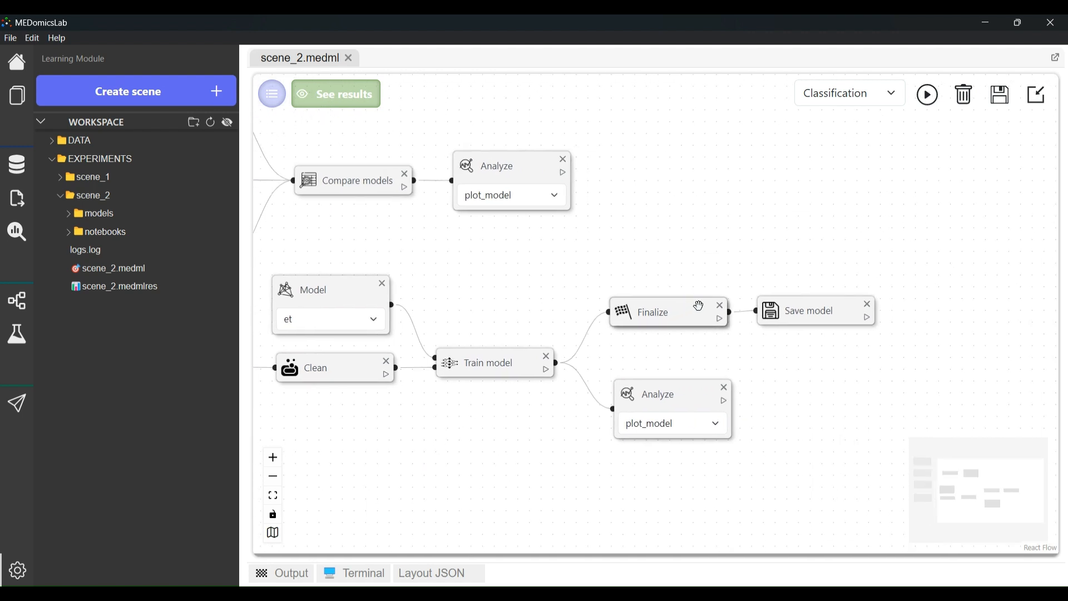
{"action": "left_click", "coordinate": [72, 217]}
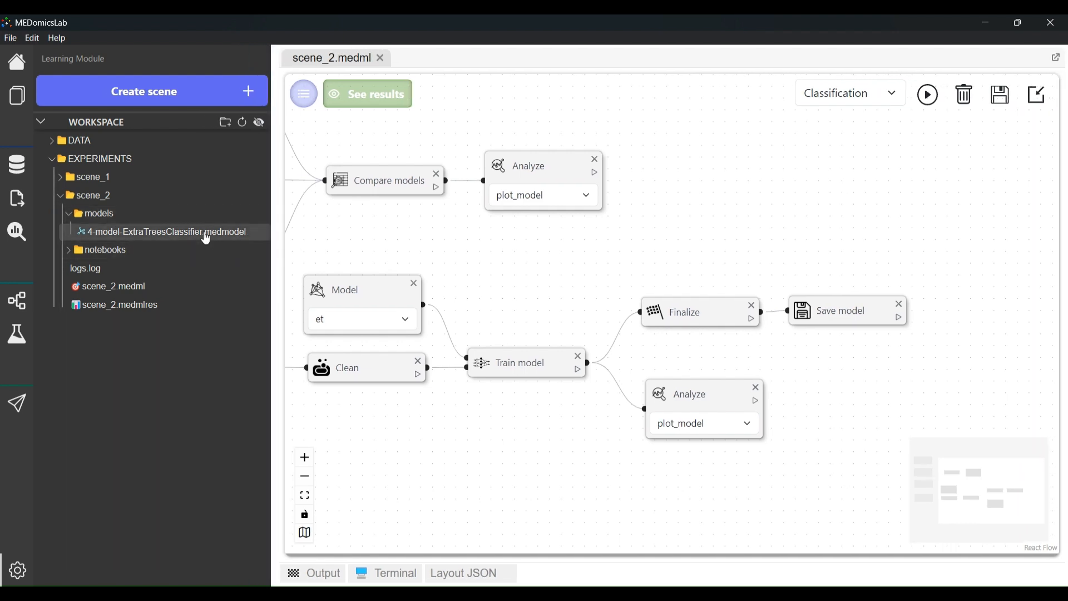
{"action": "left_click_drag", "start_coordinate": [272, 252], "coordinate": [203, 253]}
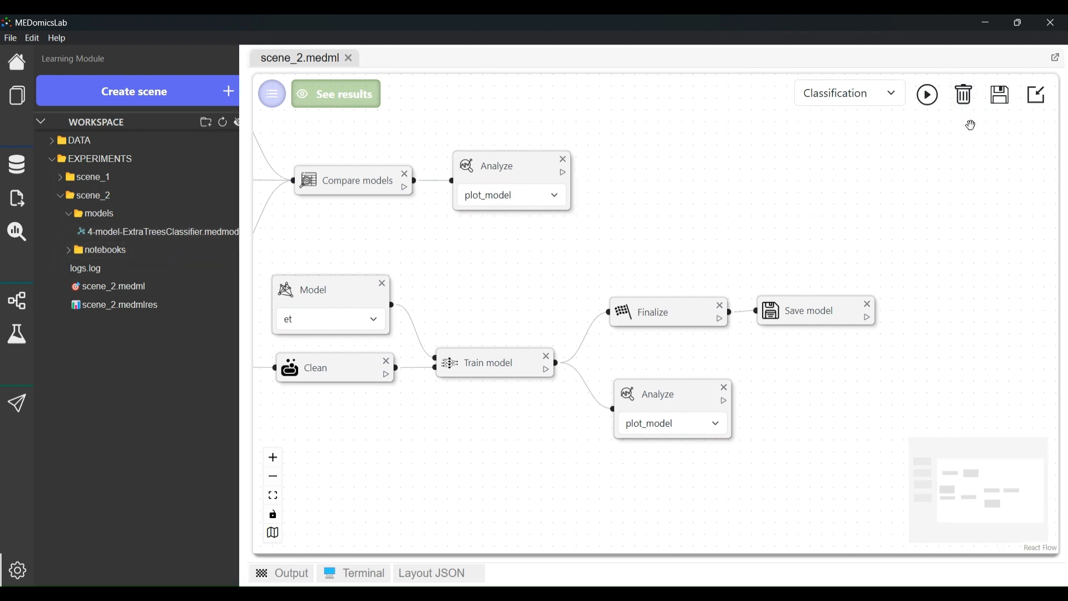
{"action": "left_click", "coordinate": [1001, 97]}
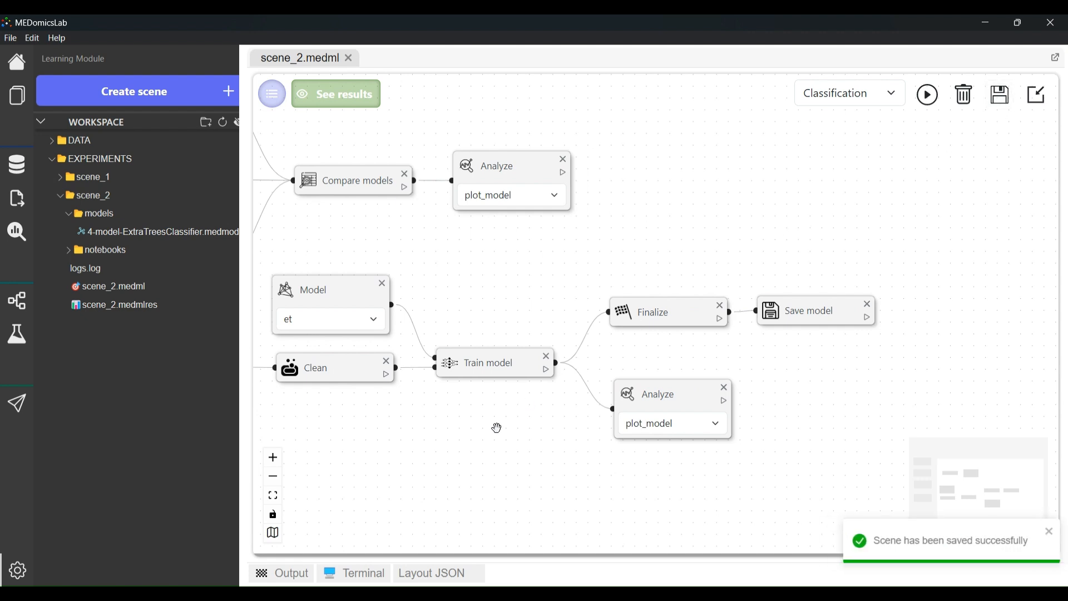
- Add an Optimize node to the scene, look inside its subflow, and delete the node
{"action": "left_click", "coordinate": [273, 495]}
{"action": "left_click", "coordinate": [274, 94]}
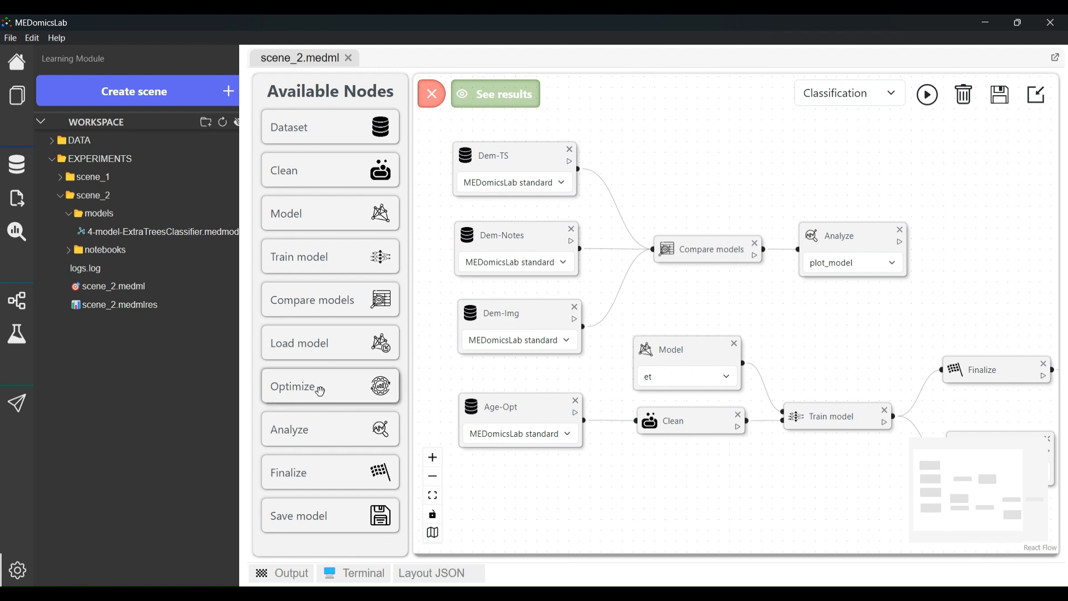
{"action": "left_click_drag", "start_coordinate": [320, 392], "coordinate": [829, 174]}
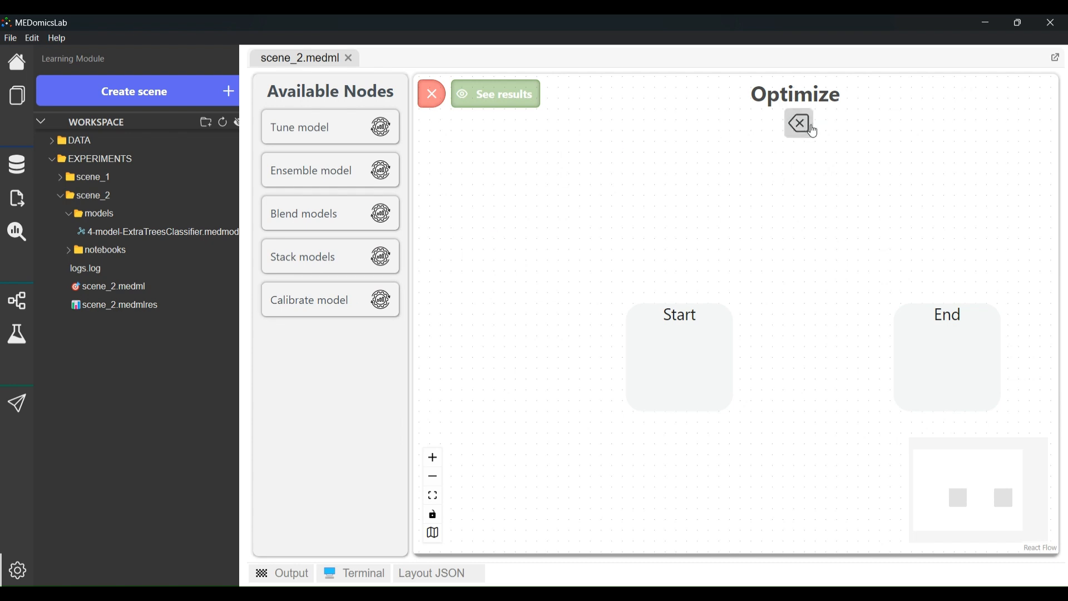
{"action": "left_click", "coordinate": [812, 130]}
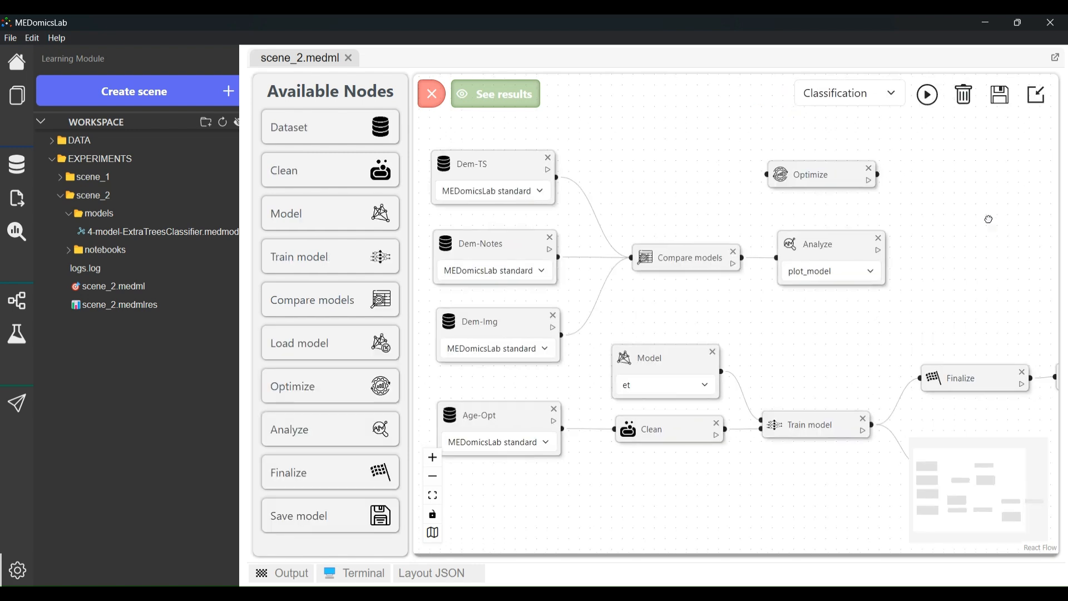
{"action": "left_click", "coordinate": [650, 114]}
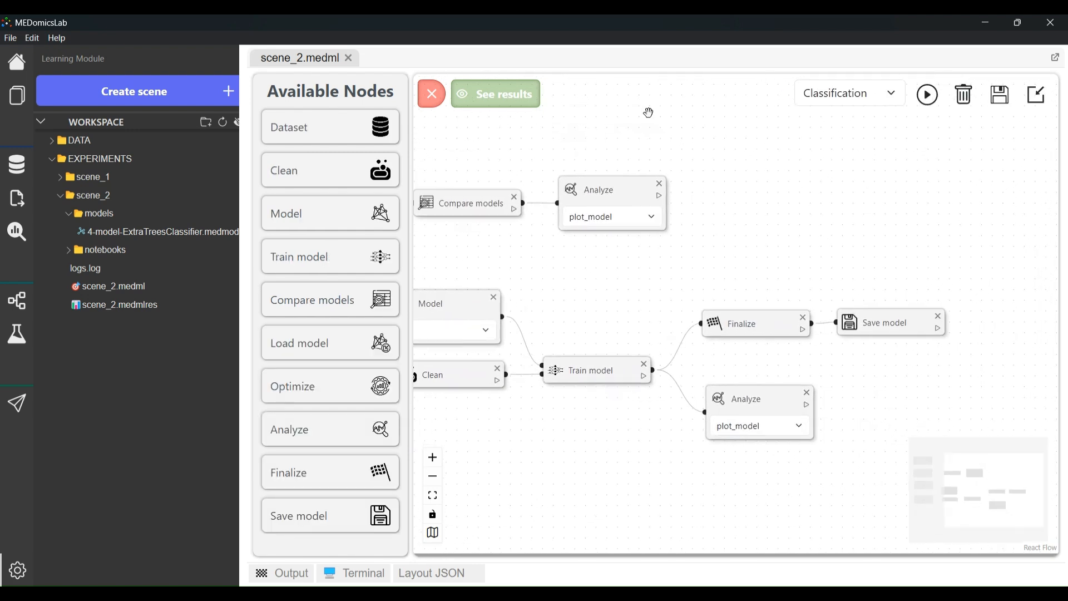
{"action": "left_click", "coordinate": [433, 496]}
- Close the scene_2.medml scene
{"action": "left_click", "coordinate": [349, 58]}
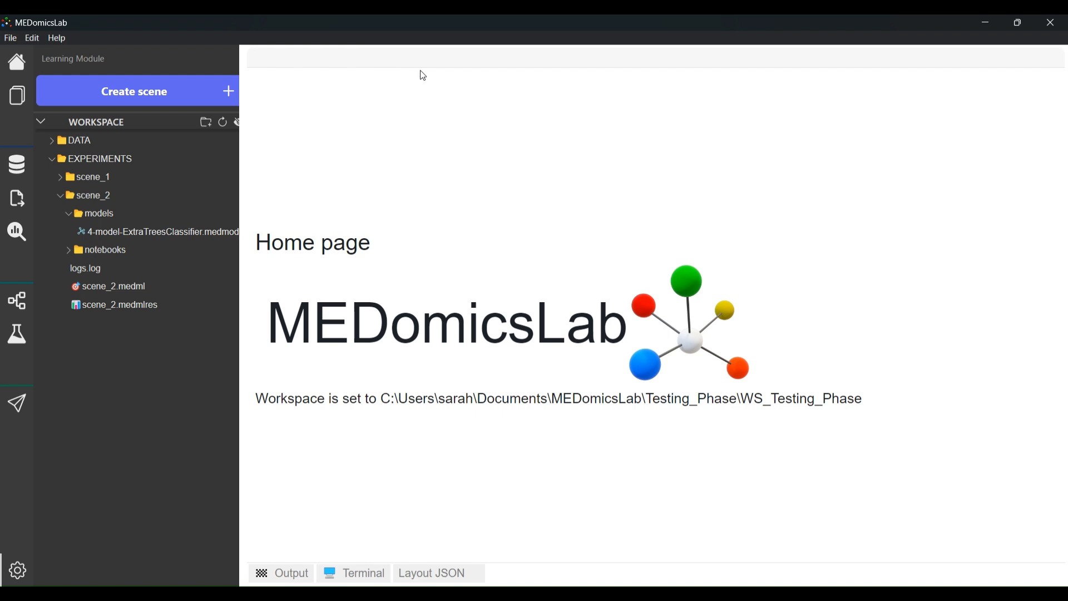